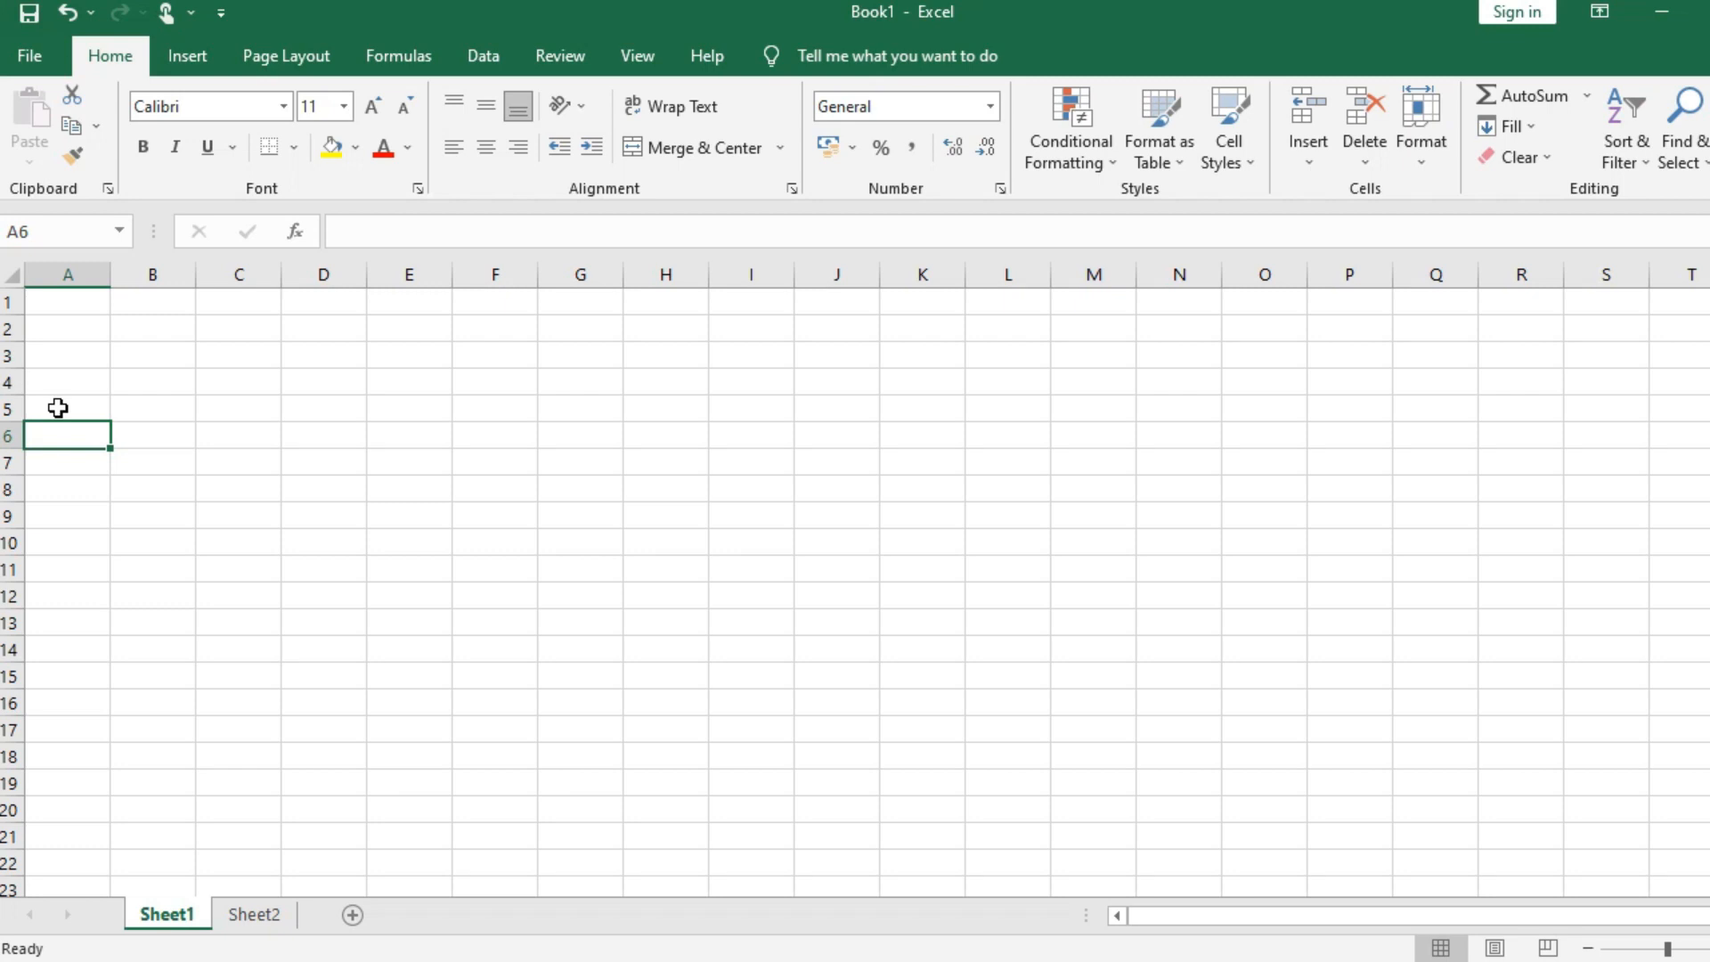
# Enter the table headings No., Nama Lengkap and Nilai in cells A6, B6 and C6
pyautogui.write('No.')
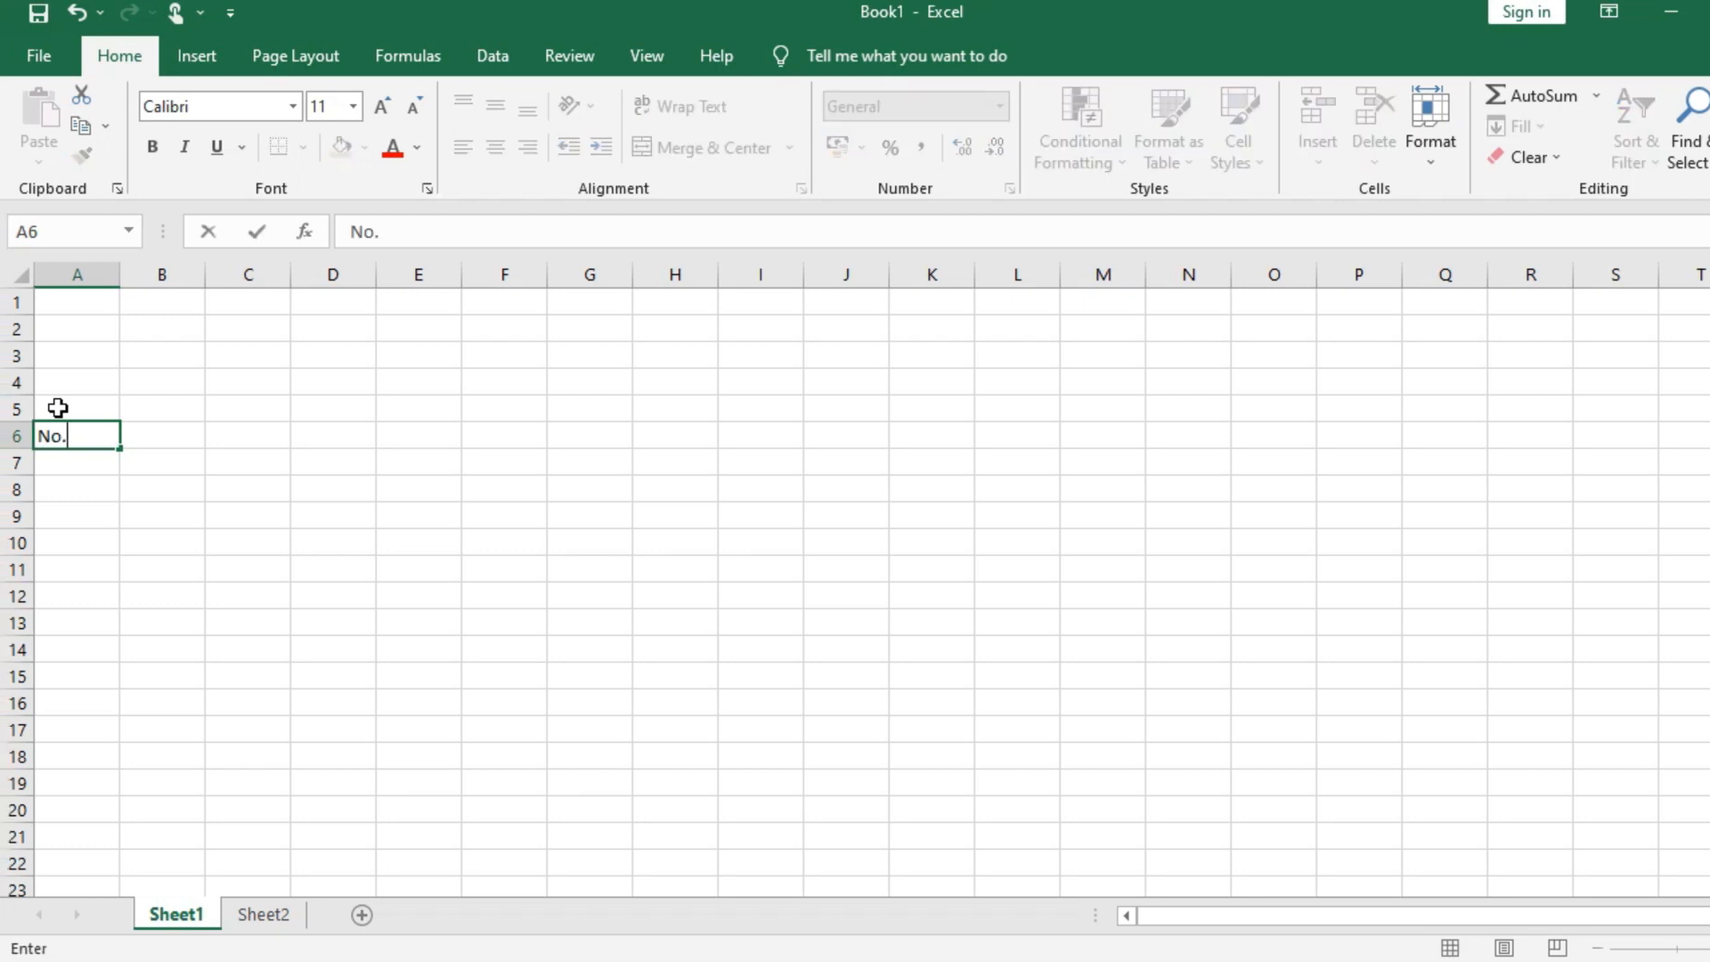
pyautogui.press('Tab')
pyautogui.write('NM')
pyautogui.press('BackSpace')
pyautogui.write('A')
pyautogui.press('BackSpace')
pyautogui.write('ama Lengkap')
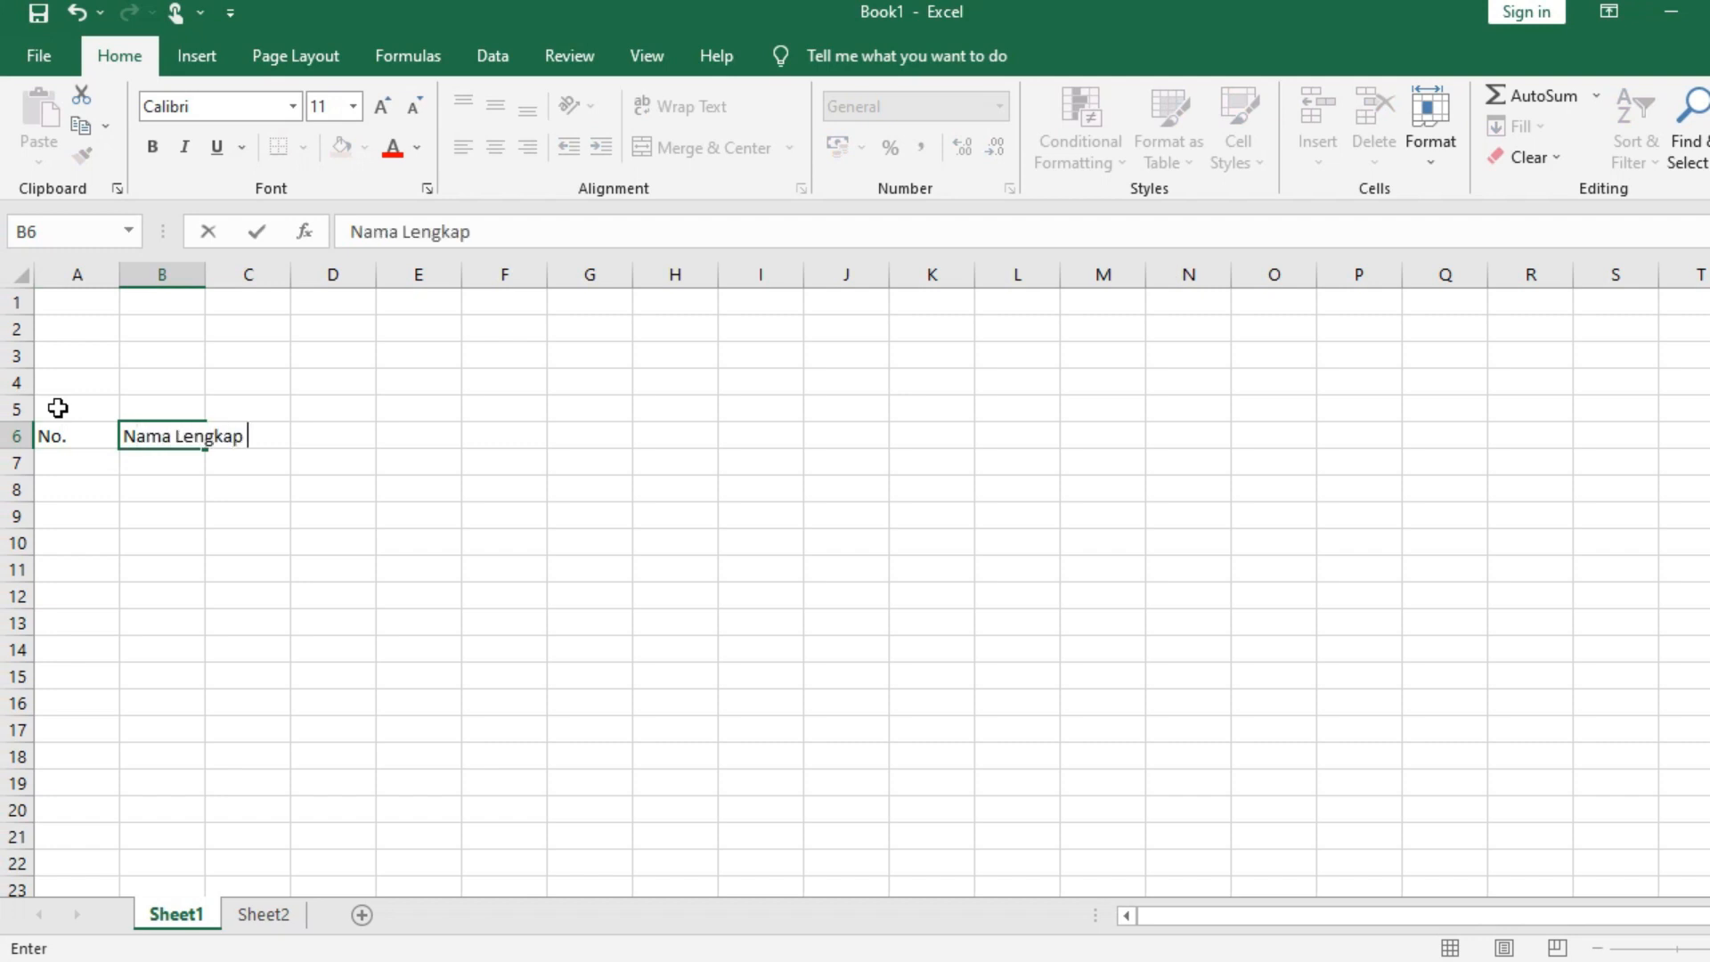
pyautogui.press('Tab')
pyautogui.write('Nilai')
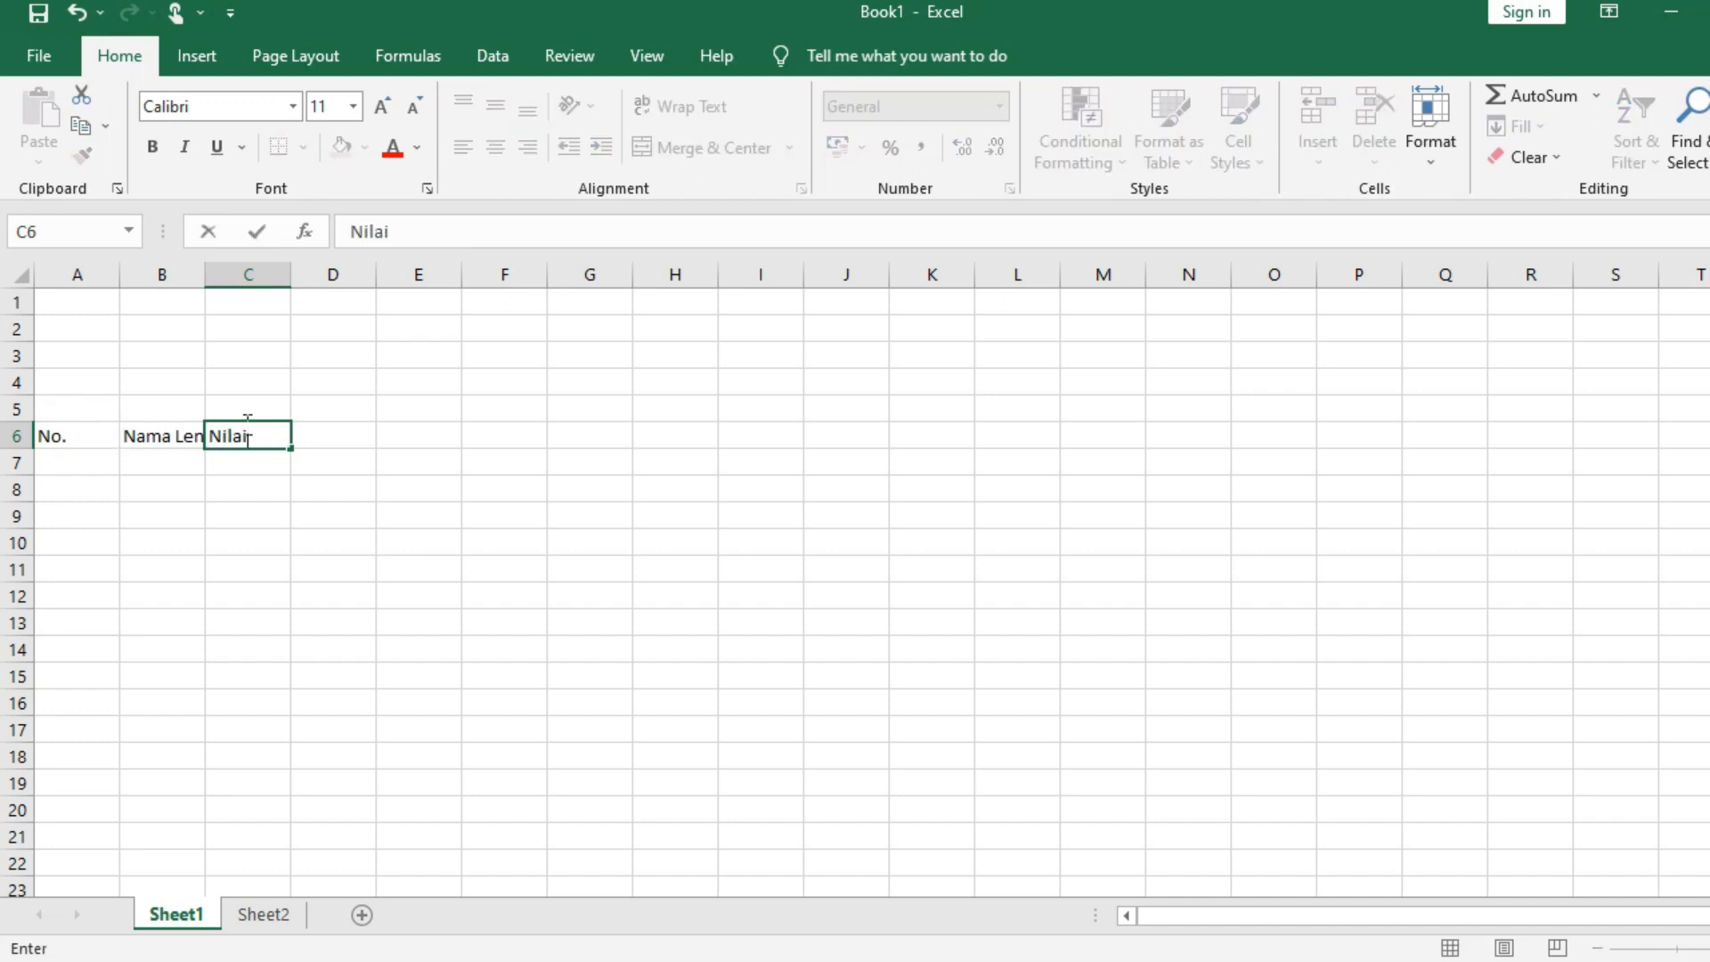
pyautogui.click(431, 407)
# Autofit the width of column B to the Nama Lengkap heading
pyautogui.click(166, 431)
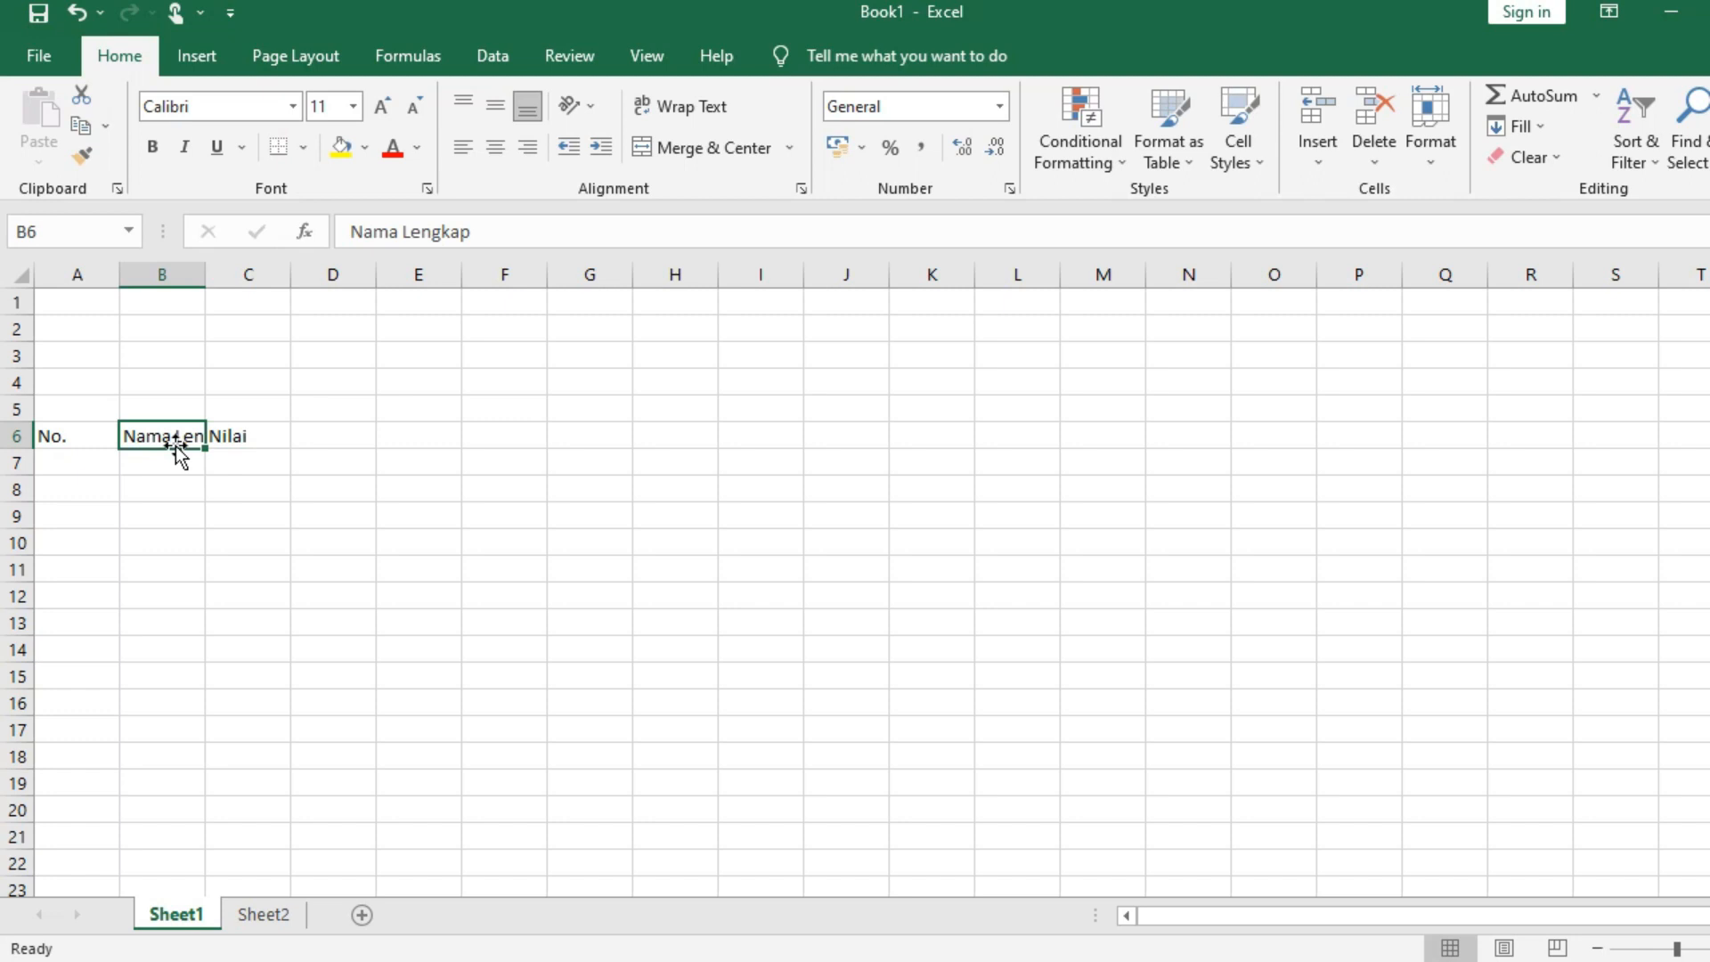
pyautogui.click(216, 489)
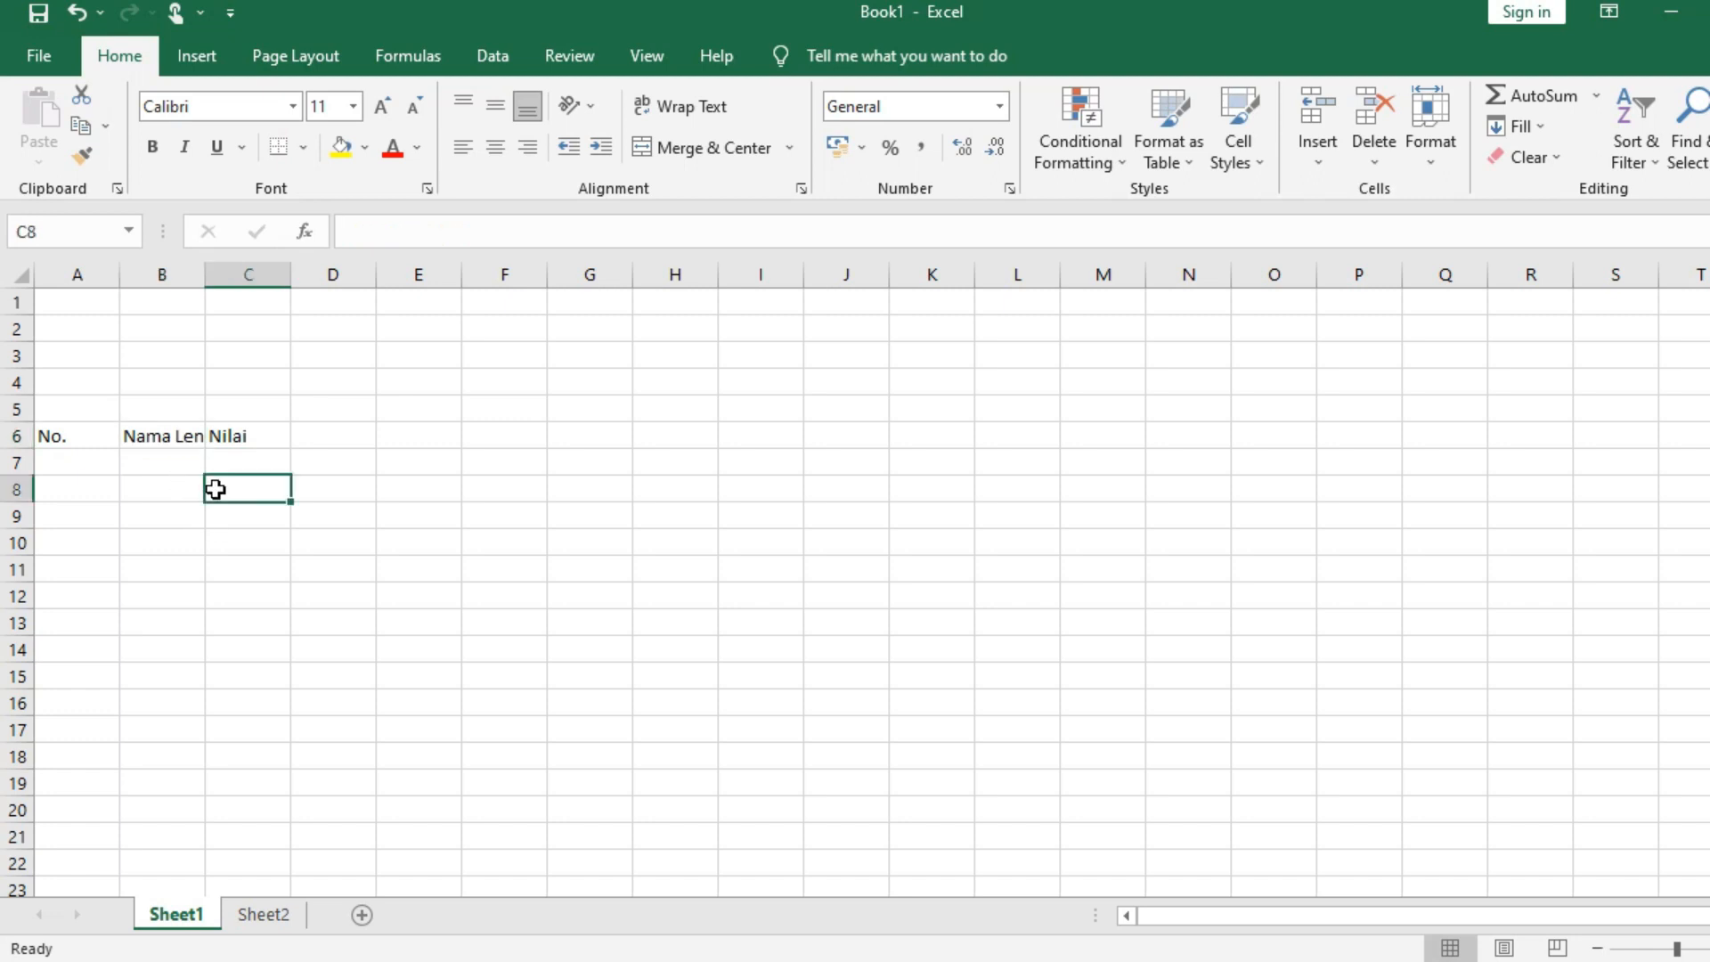
pyautogui.click(173, 438)
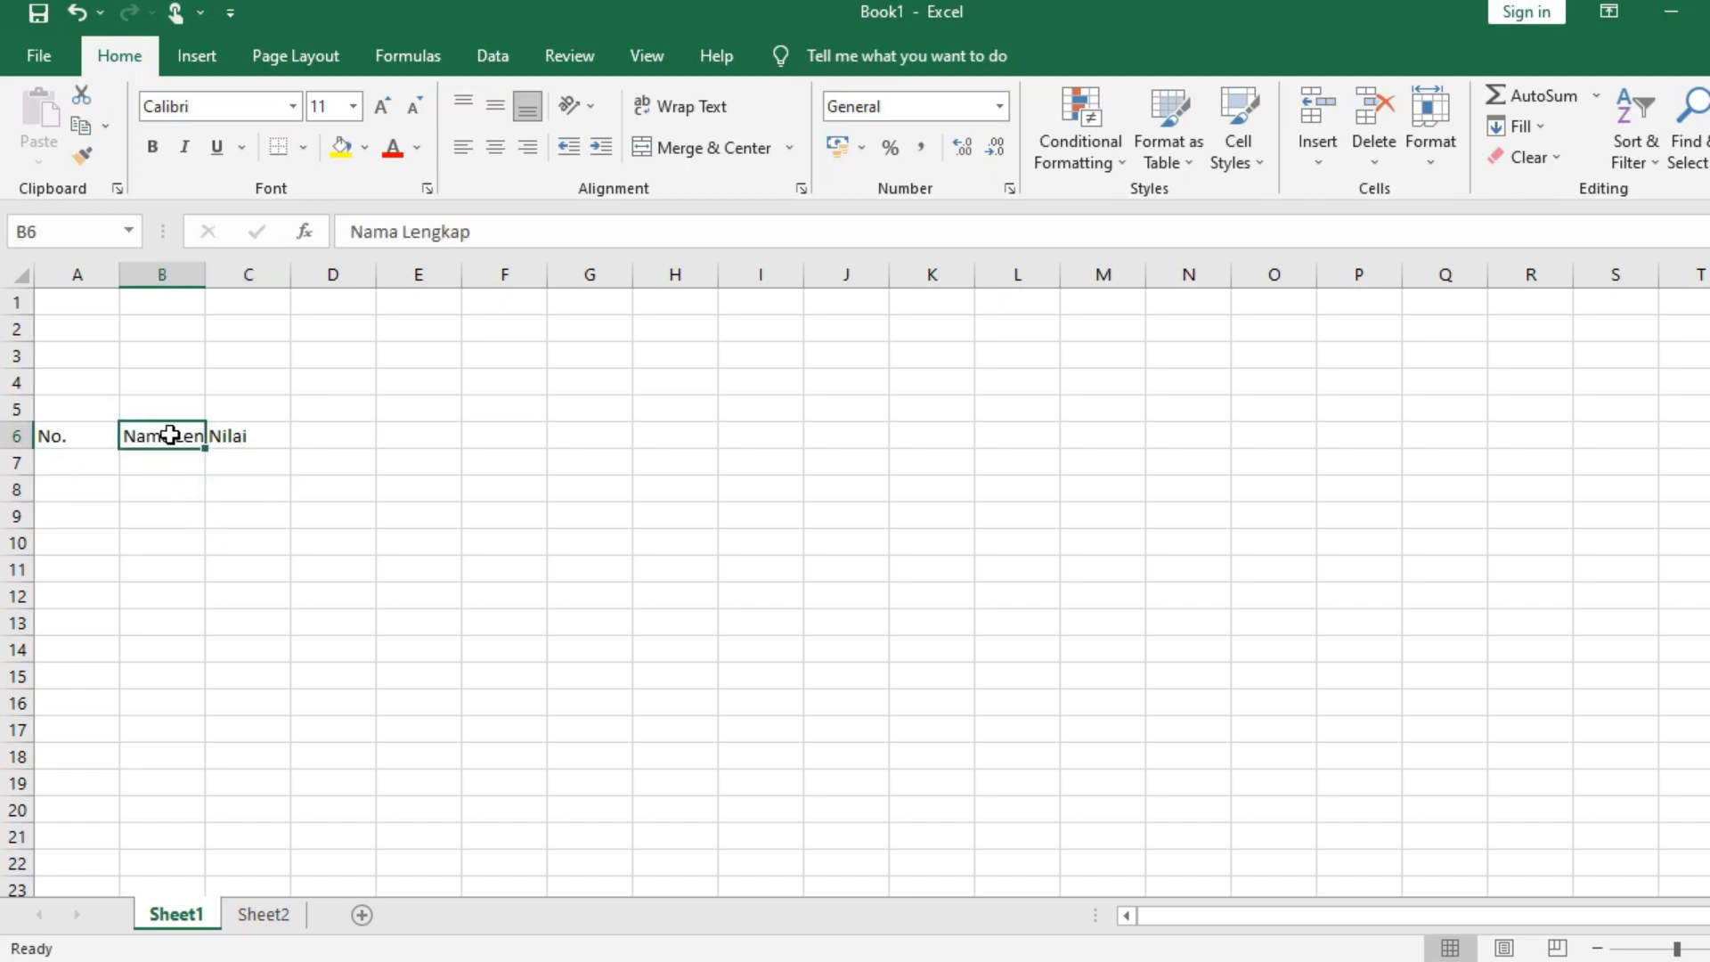
pyautogui.click(229, 440)
pyautogui.click(165, 440)
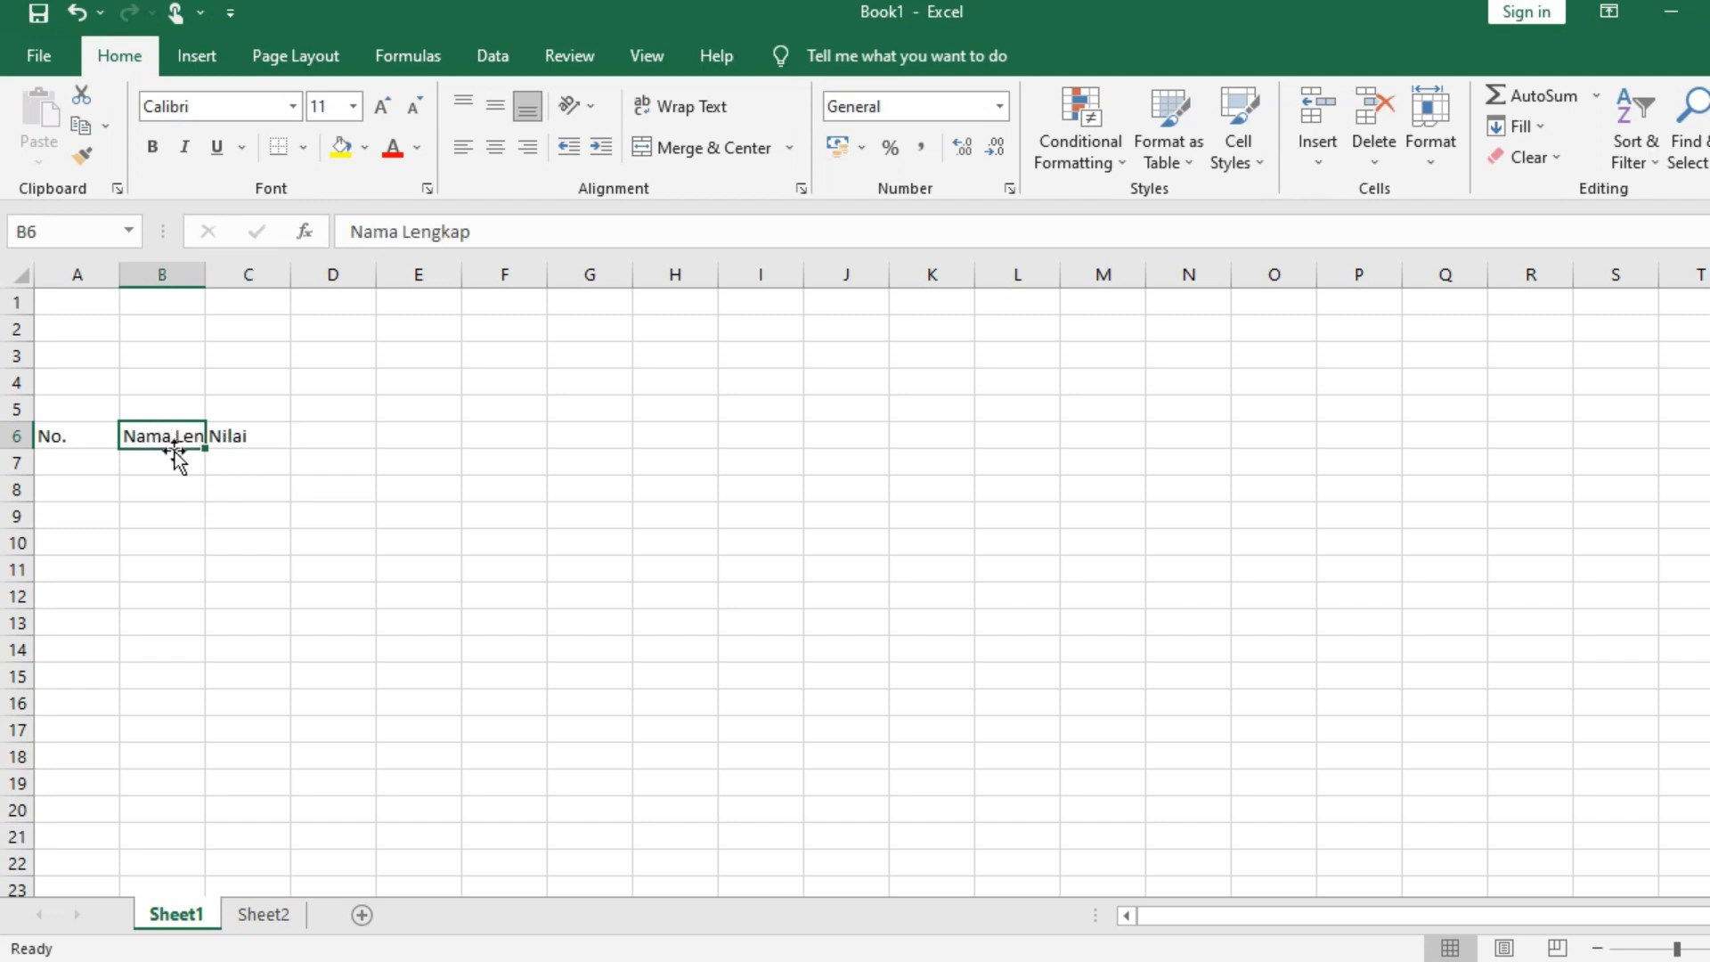
pyautogui.doubleClick(212, 273)
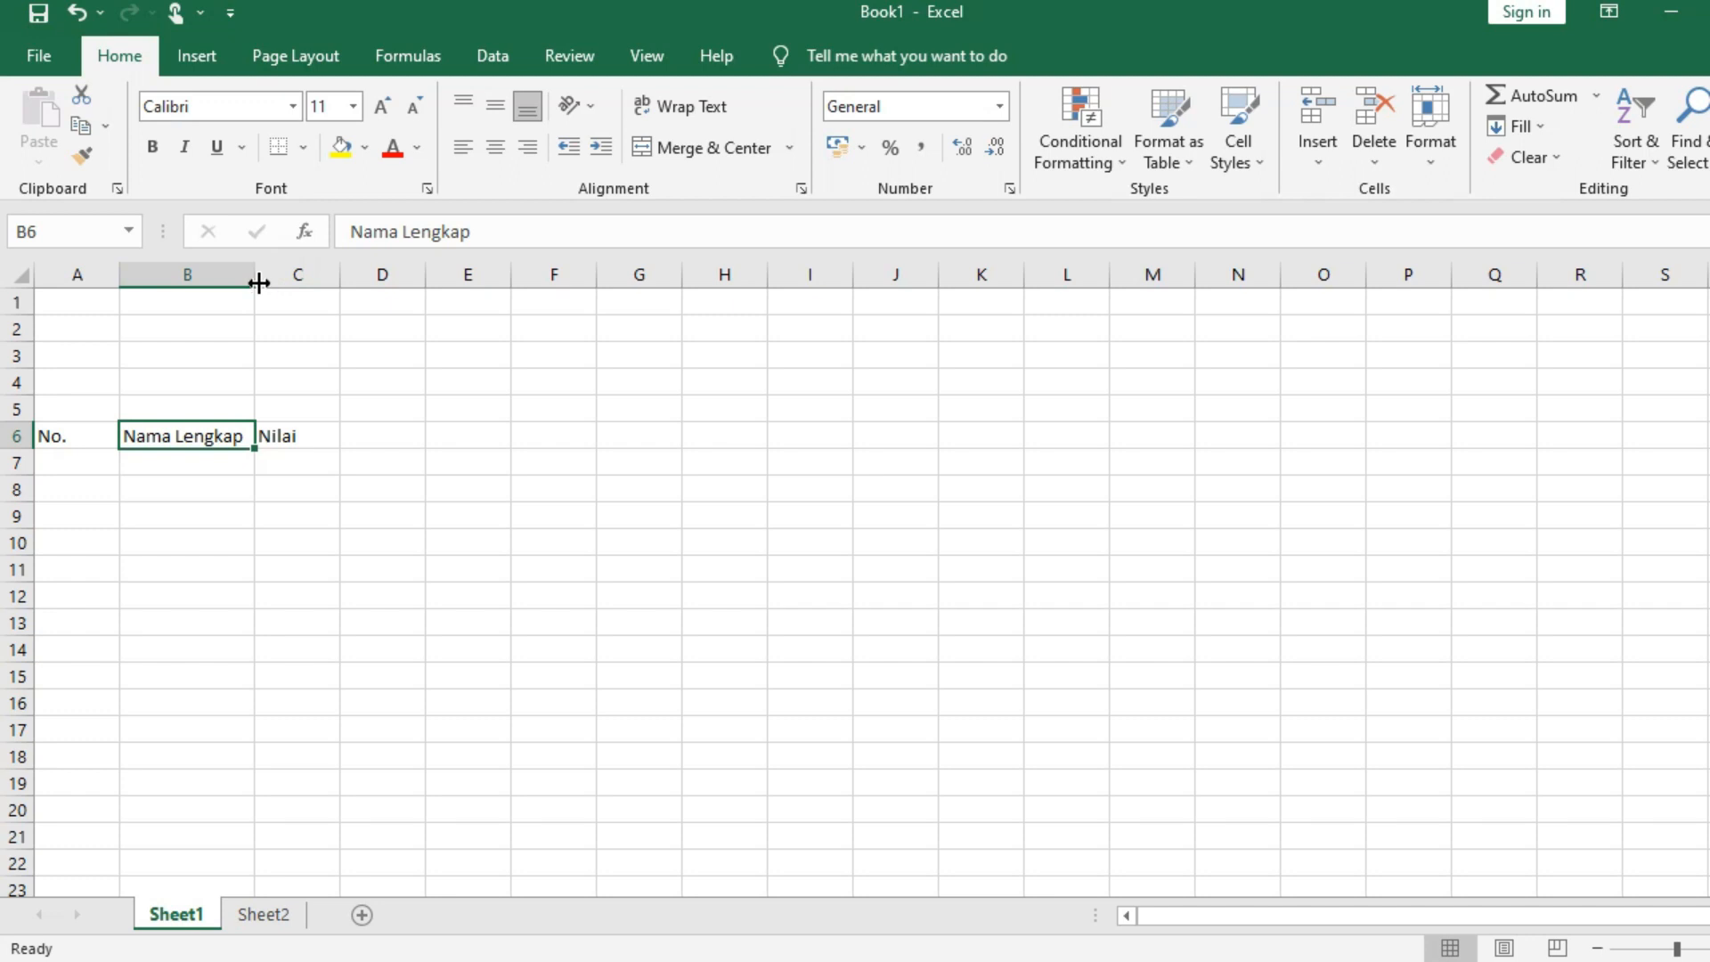
pyautogui.moveTo(252, 273)
pyautogui.mouseDown()
pyautogui.moveTo(141, 276)
pyautogui.moveTo(237, 312)
pyautogui.moveTo(313, 286)
pyautogui.moveTo(565, 286)
pyautogui.moveTo(327, 319)
pyautogui.moveTo(263, 298)
pyautogui.mouseUp()
# Enter 1 in cell A7 as the first row number under the No. heading
pyautogui.click(79, 437)
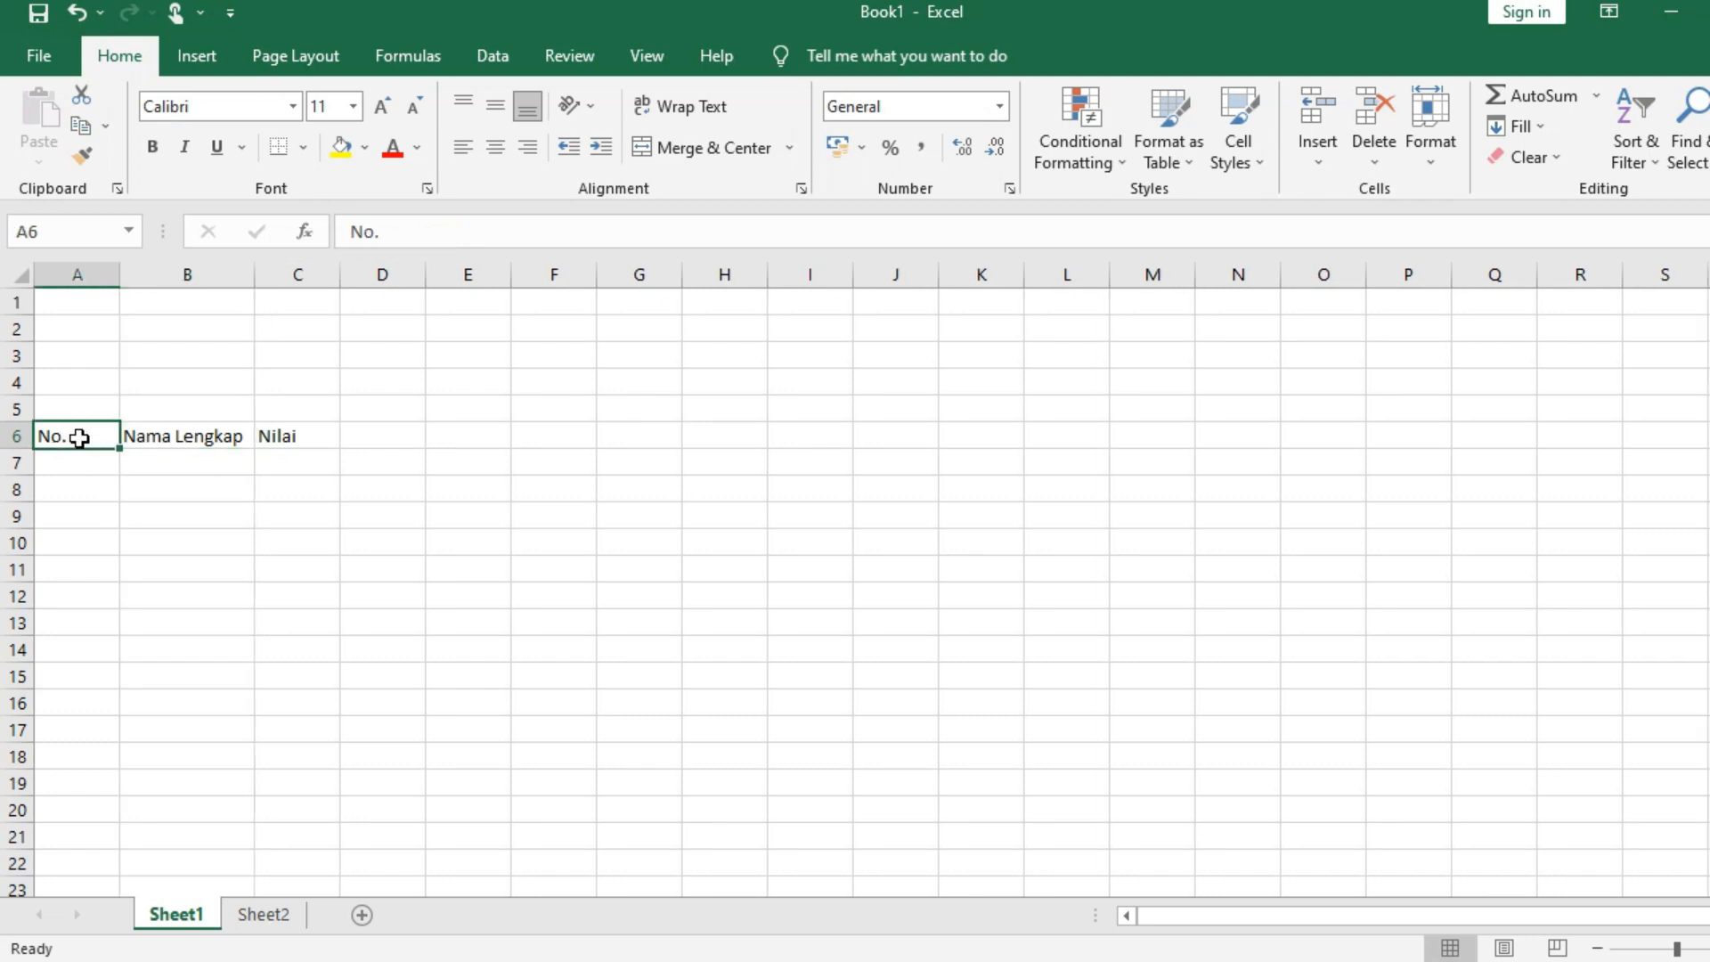
pyautogui.click(61, 462)
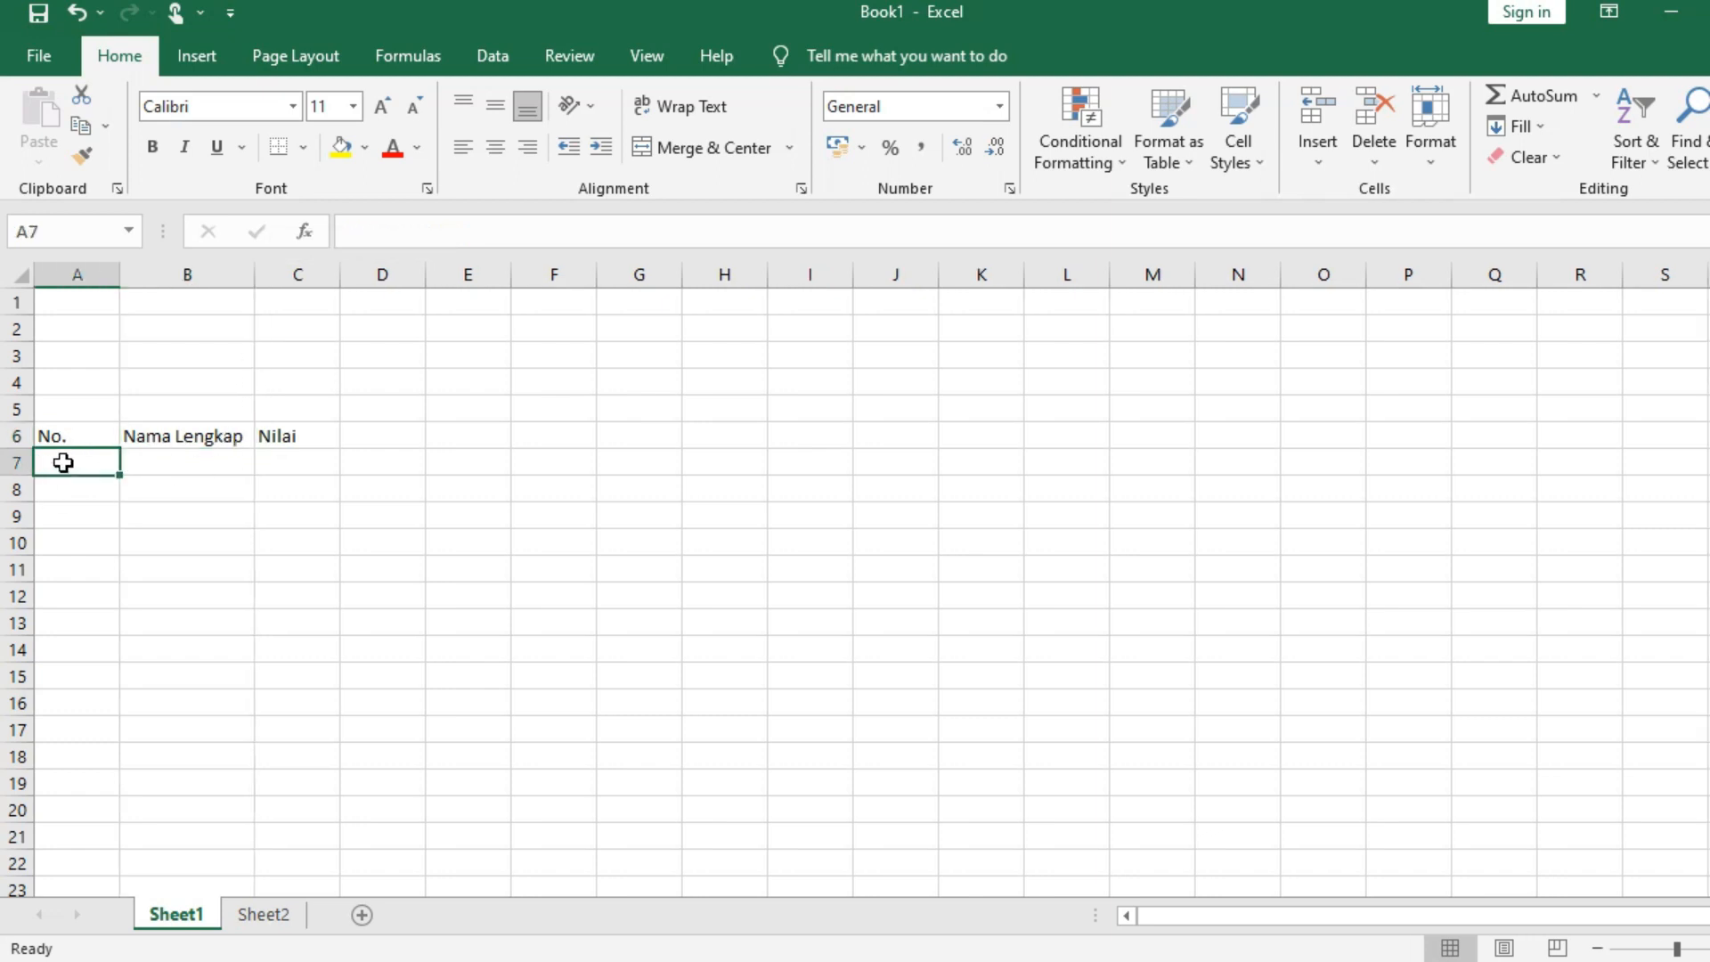
pyautogui.scroll(-2, 81, 481)
pyautogui.scroll(1, 81, 481)
pyautogui.write('1')
pyautogui.press('Return')
# Enter the numbers 2 to 10 one by one in cells A8:A16, and clear that range again
pyautogui.write('2')
pyautogui.press('Return')
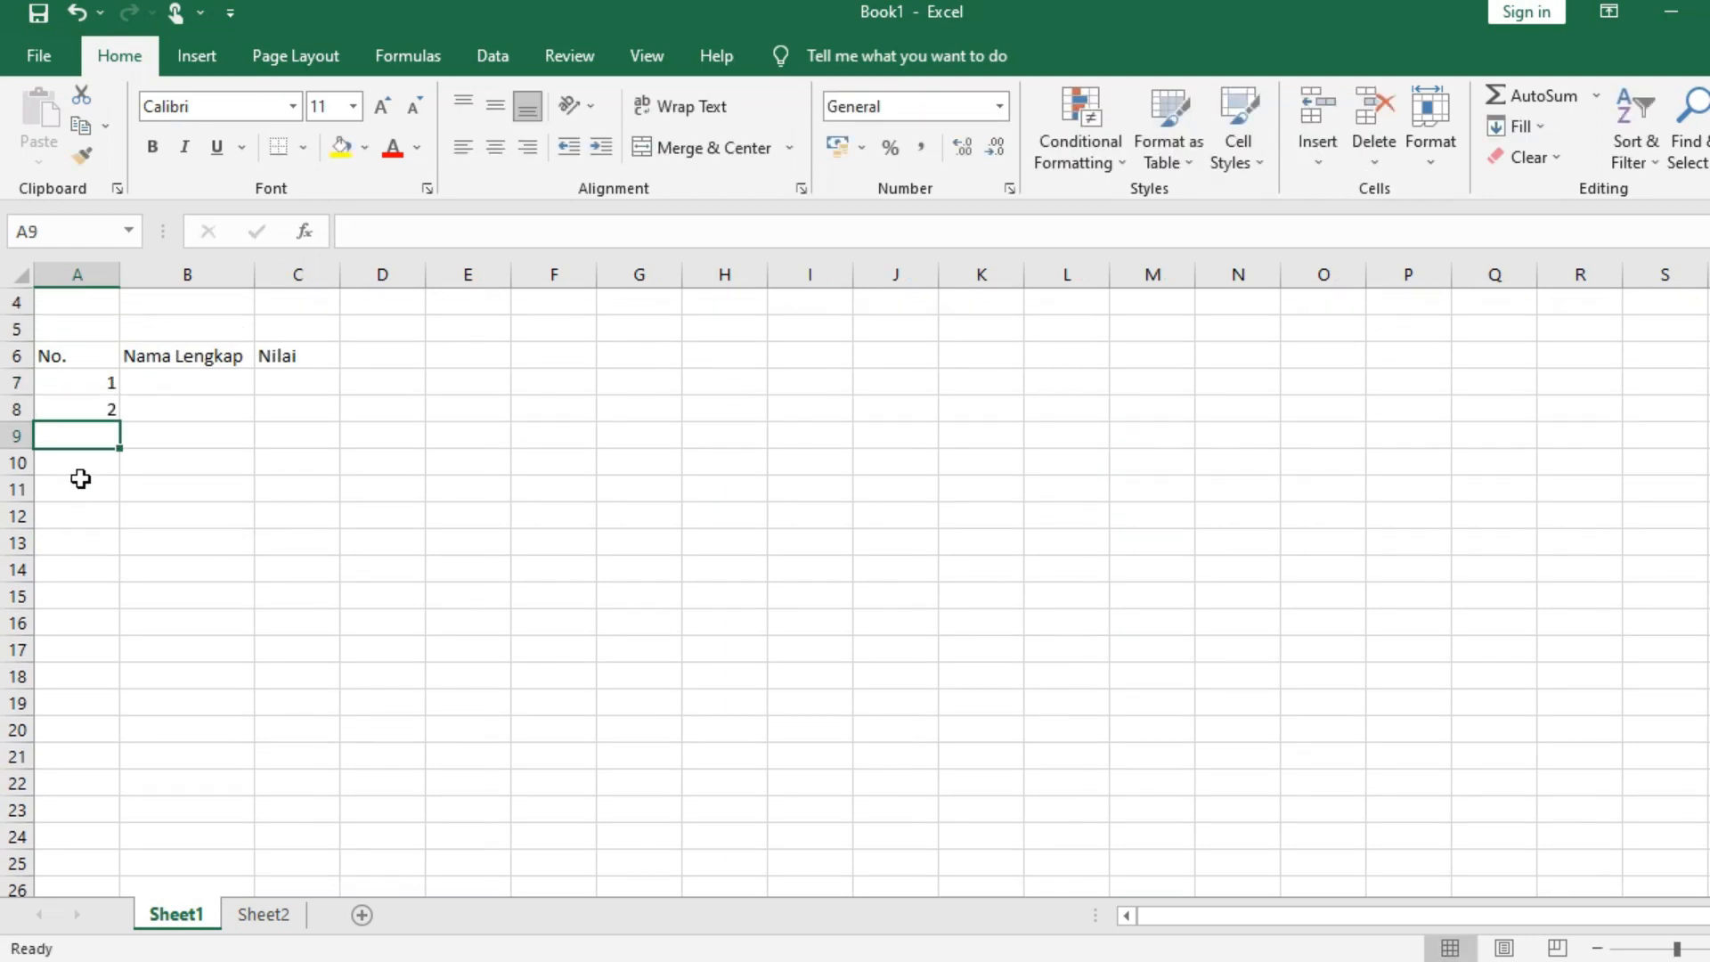
pyautogui.write('3')
pyautogui.press('Return')
pyautogui.write('4')
pyautogui.press('Return')
pyautogui.write('5')
pyautogui.press('Return')
pyautogui.write('6')
pyautogui.press('Return')
pyautogui.write('7')
pyautogui.press('Return')
pyautogui.write('8')
pyautogui.press('Return')
pyautogui.write('9')
pyautogui.press('Return')
pyautogui.write('10')
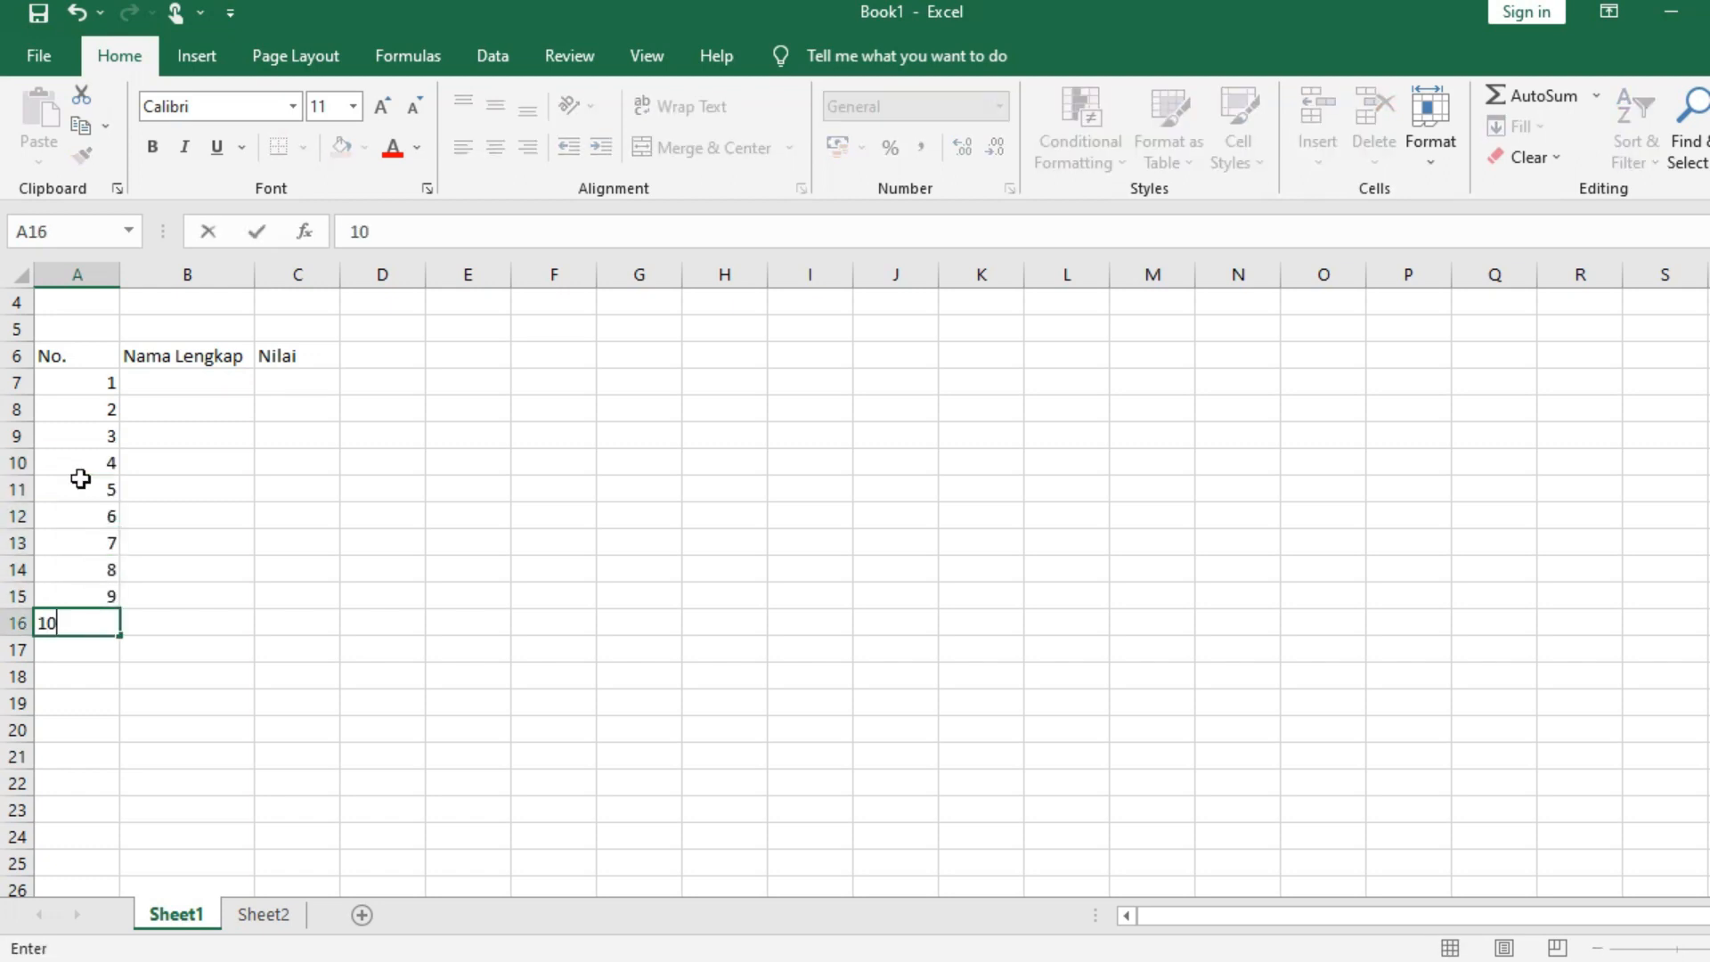
pyautogui.press('Up')
pyautogui.press('Right')
pyautogui.press('Left')
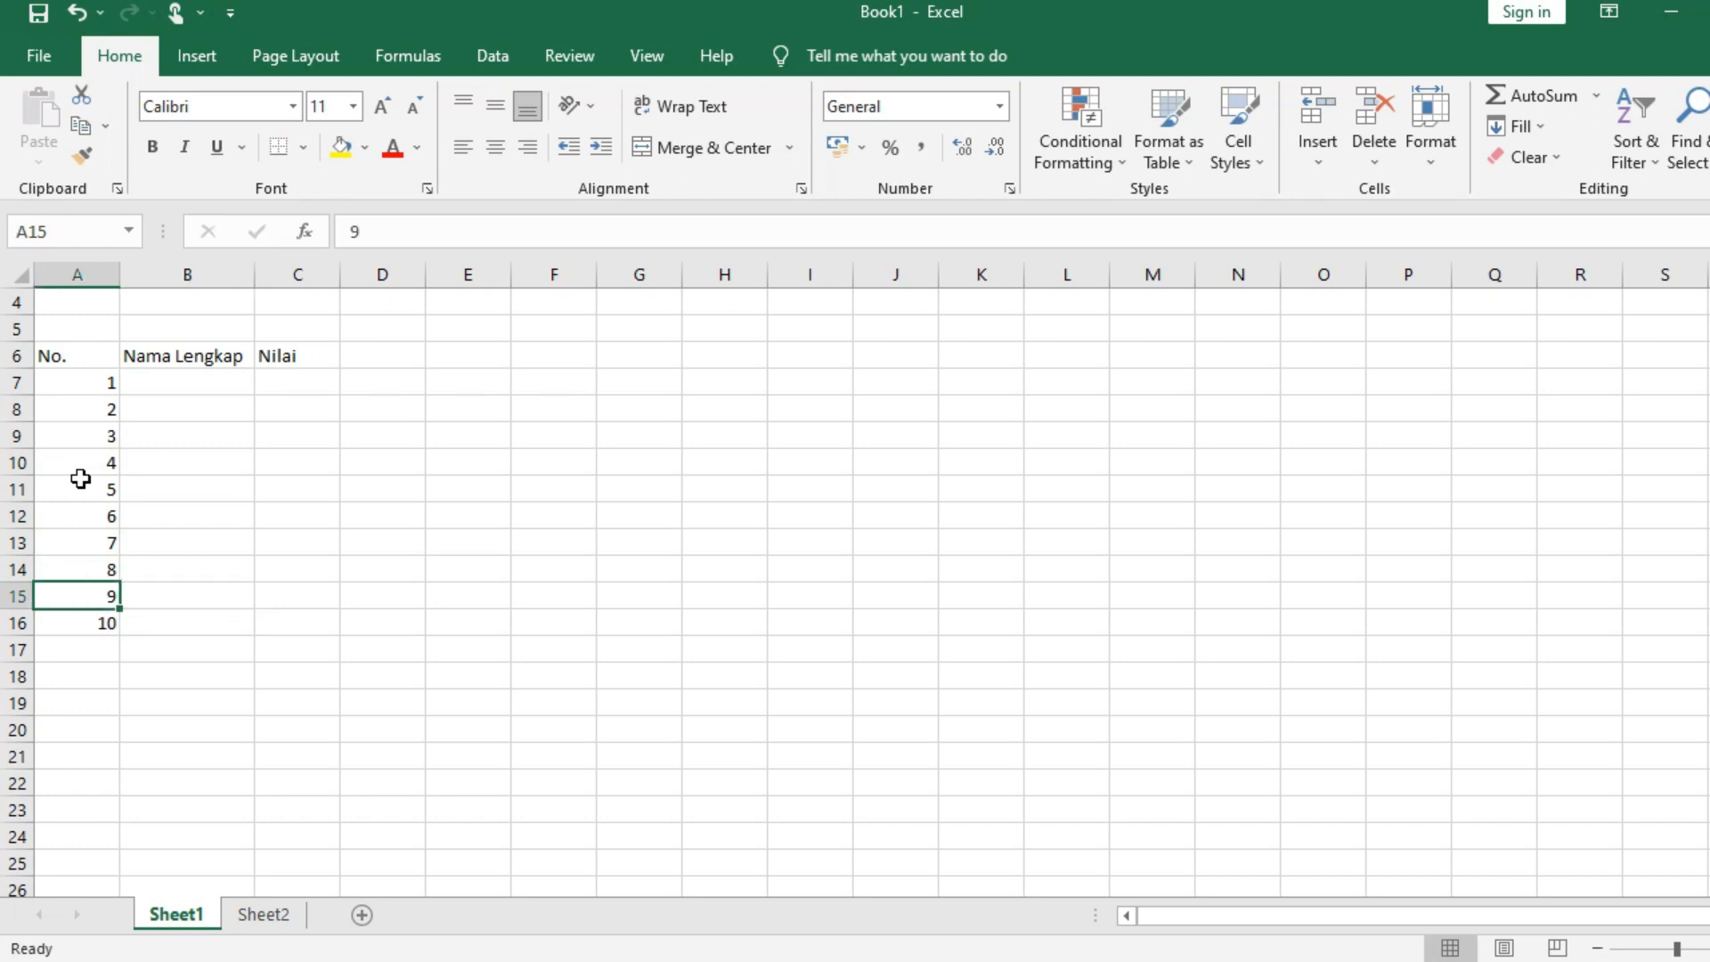
pyautogui.moveTo(98, 412); pyautogui.dragTo(92, 627)
pyautogui.press('Delete')
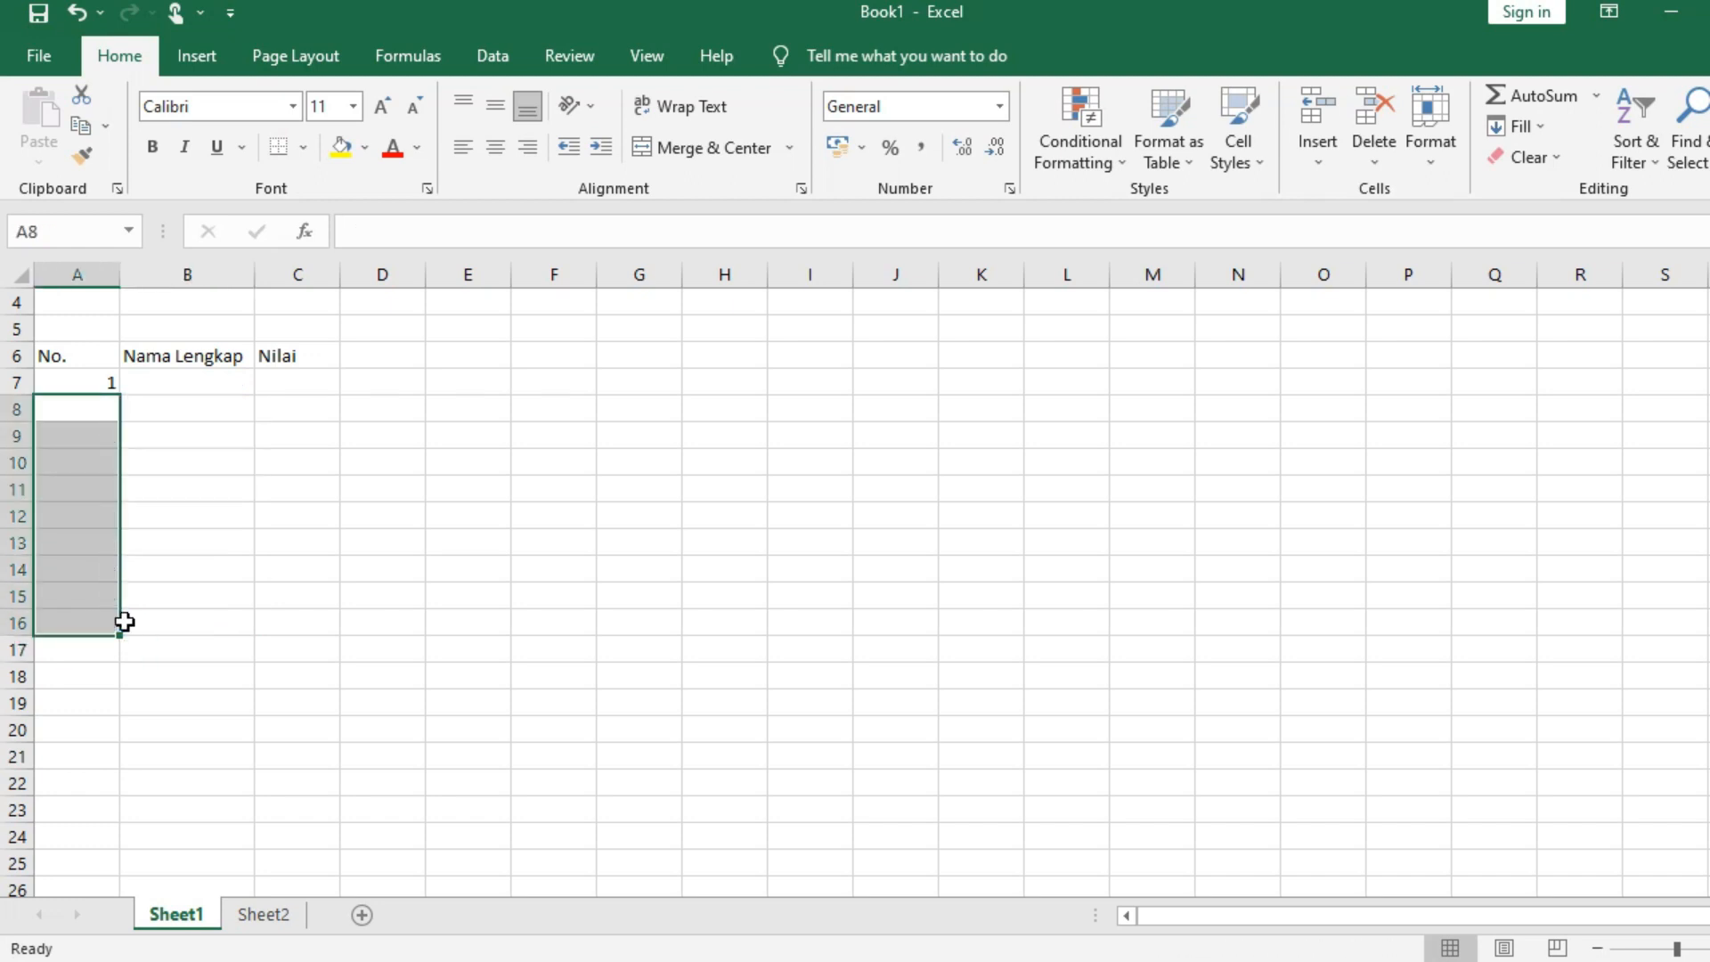
# Enter the formula =A7+1 in cell A8 and fill it down to A16
pyautogui.click(83, 408)
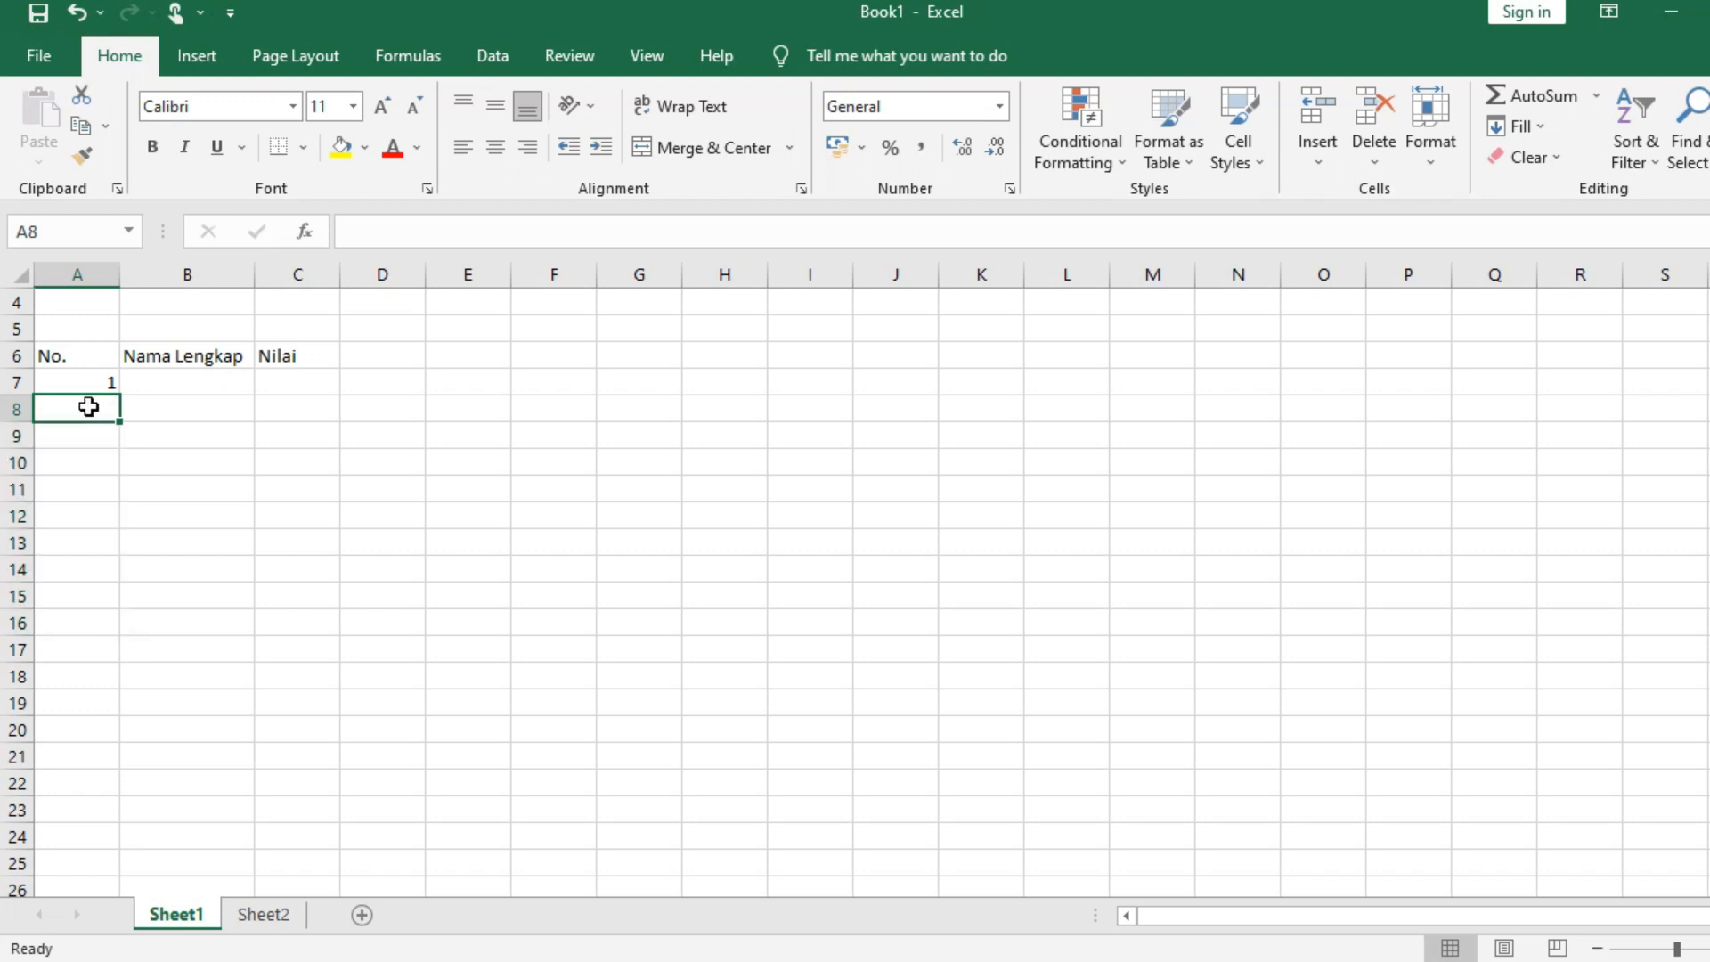
pyautogui.write('=')
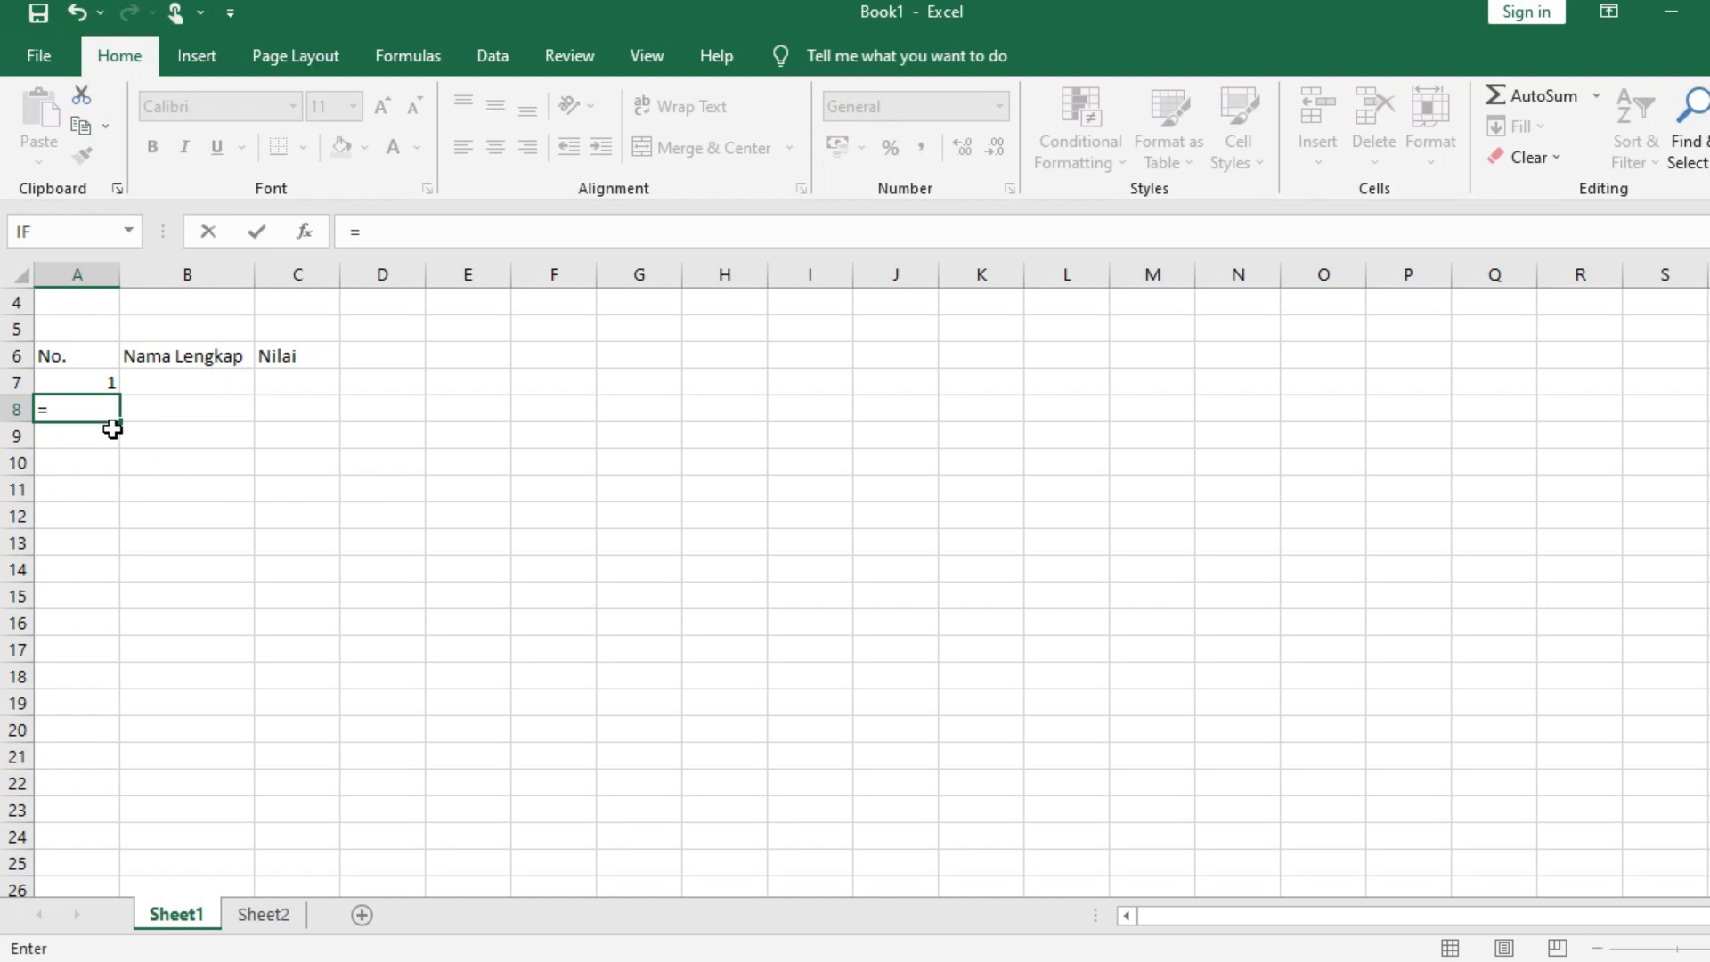
pyautogui.click(86, 383)
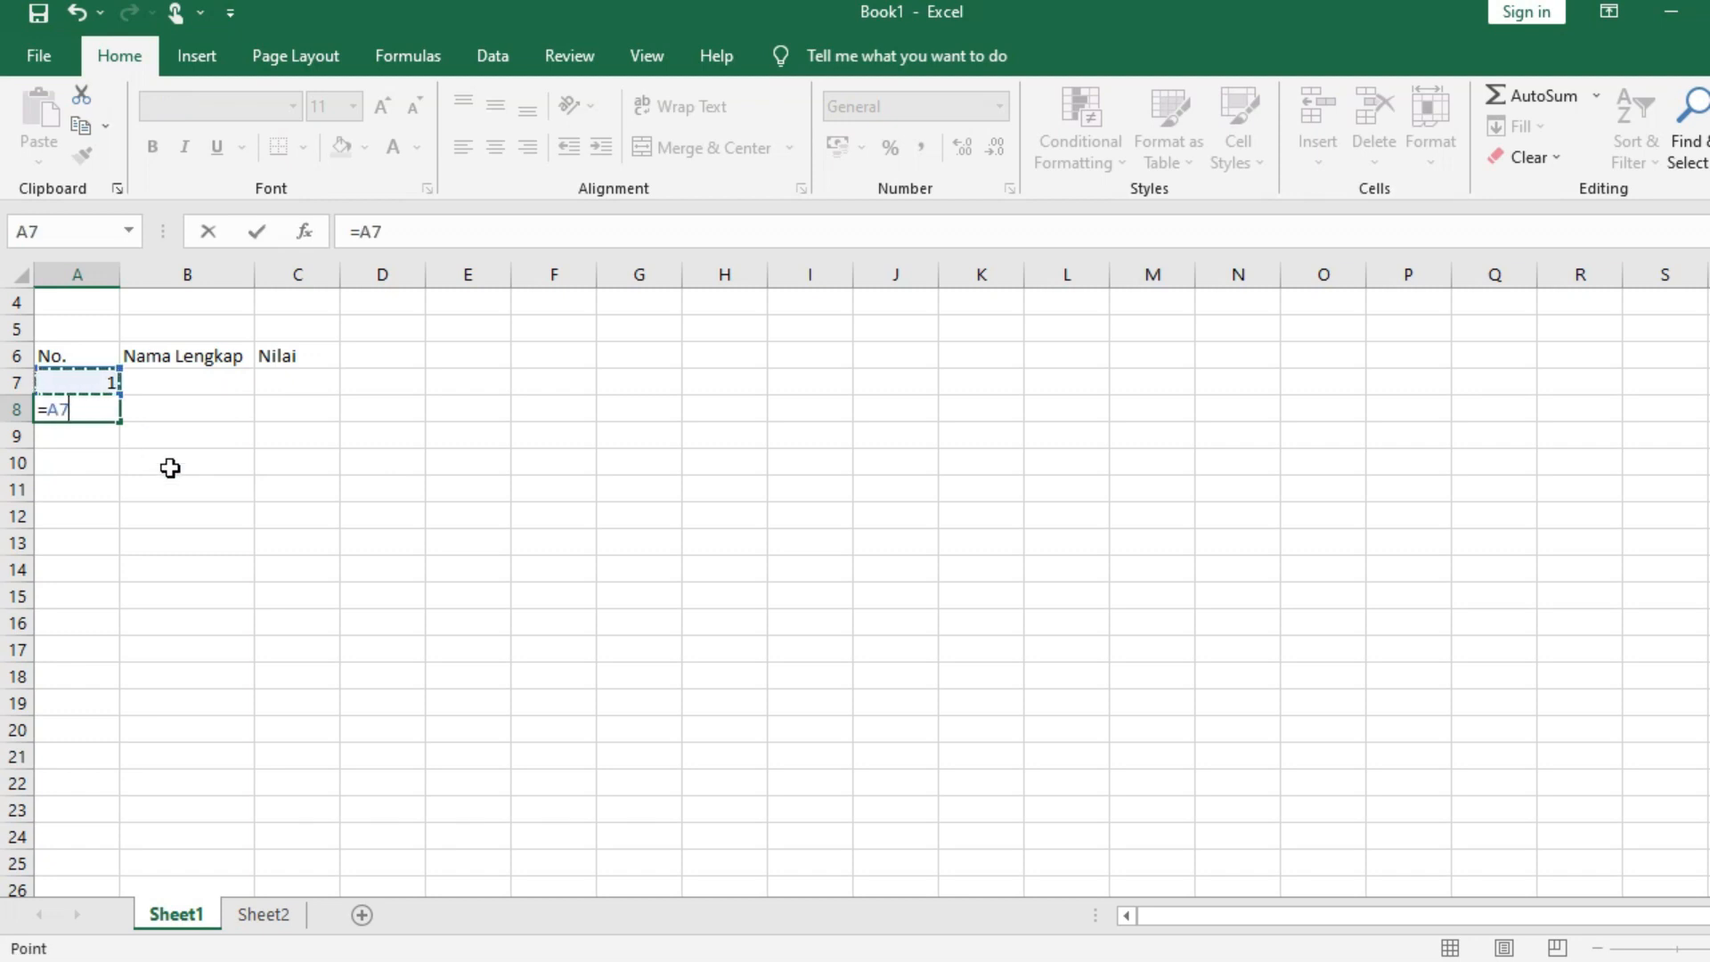
pyautogui.write('+1')
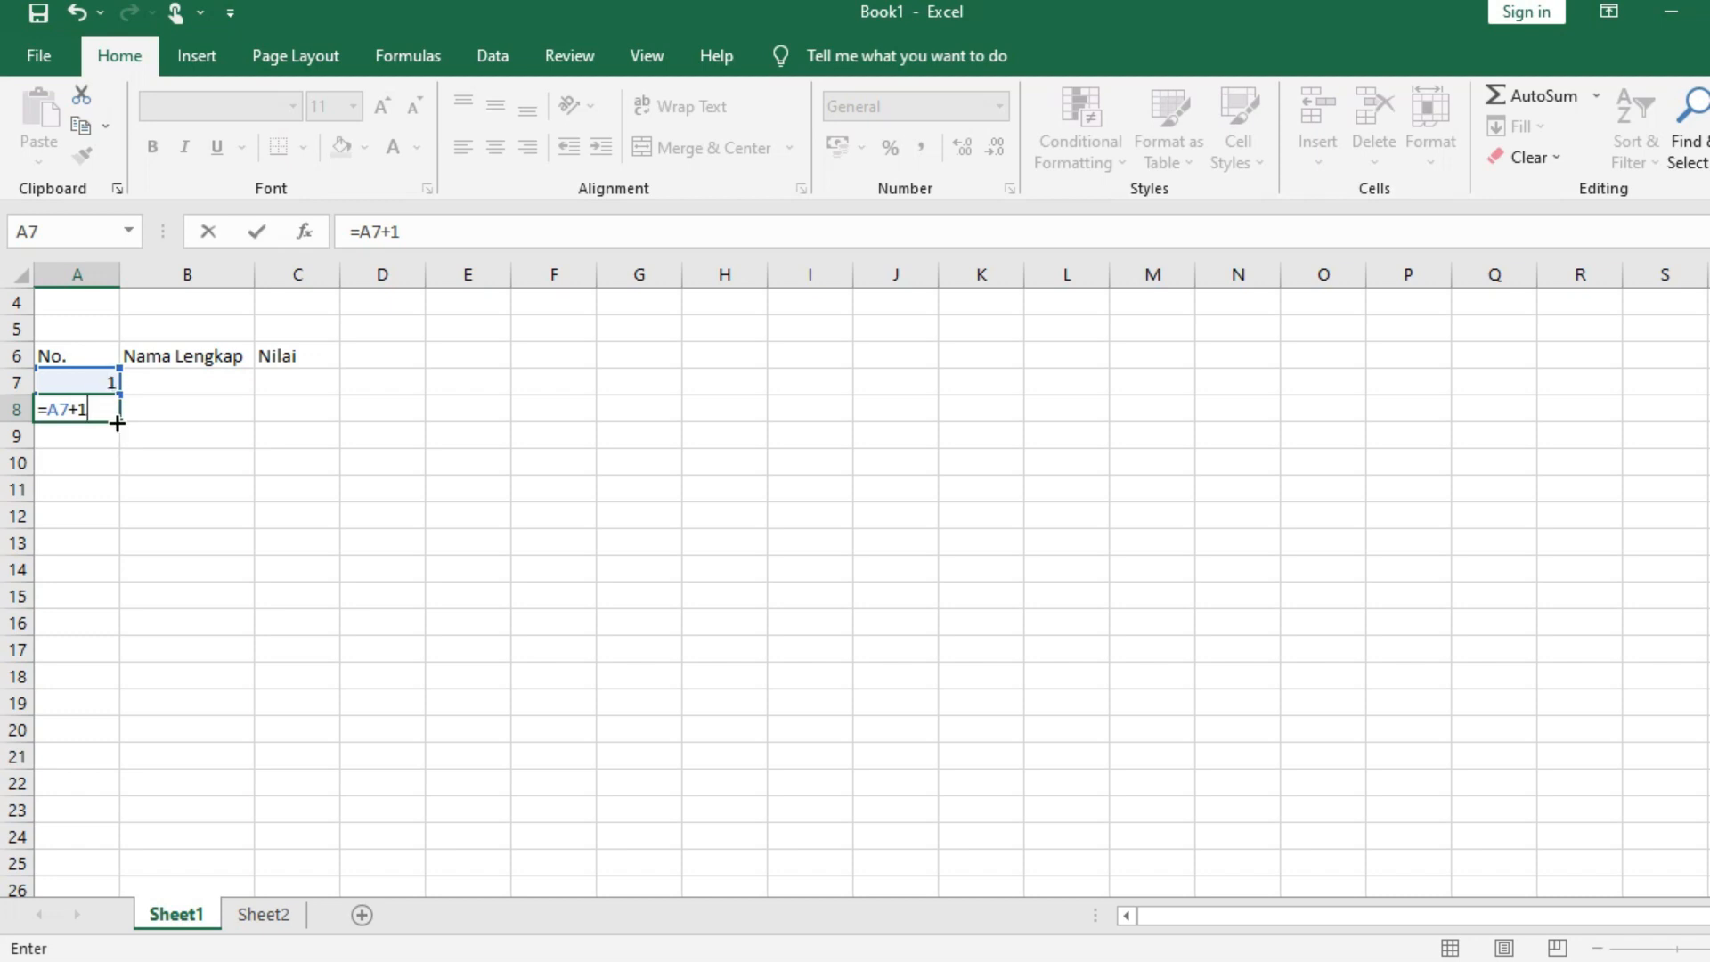
pyautogui.press('Return')
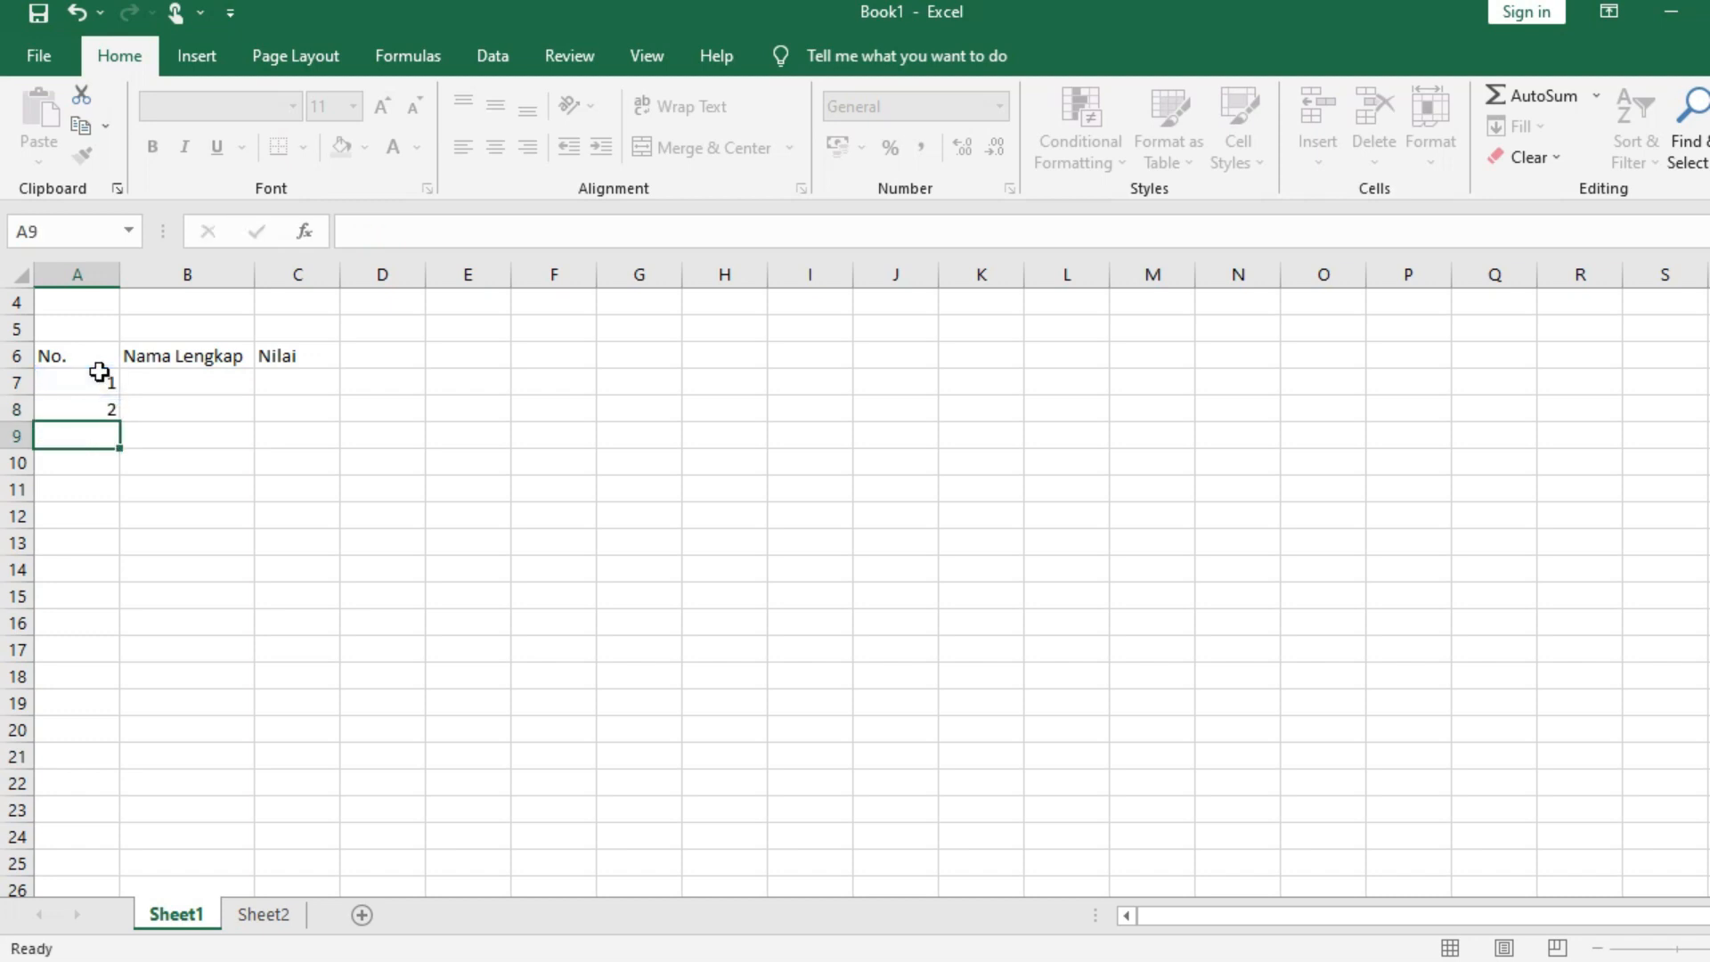
pyautogui.click(114, 412)
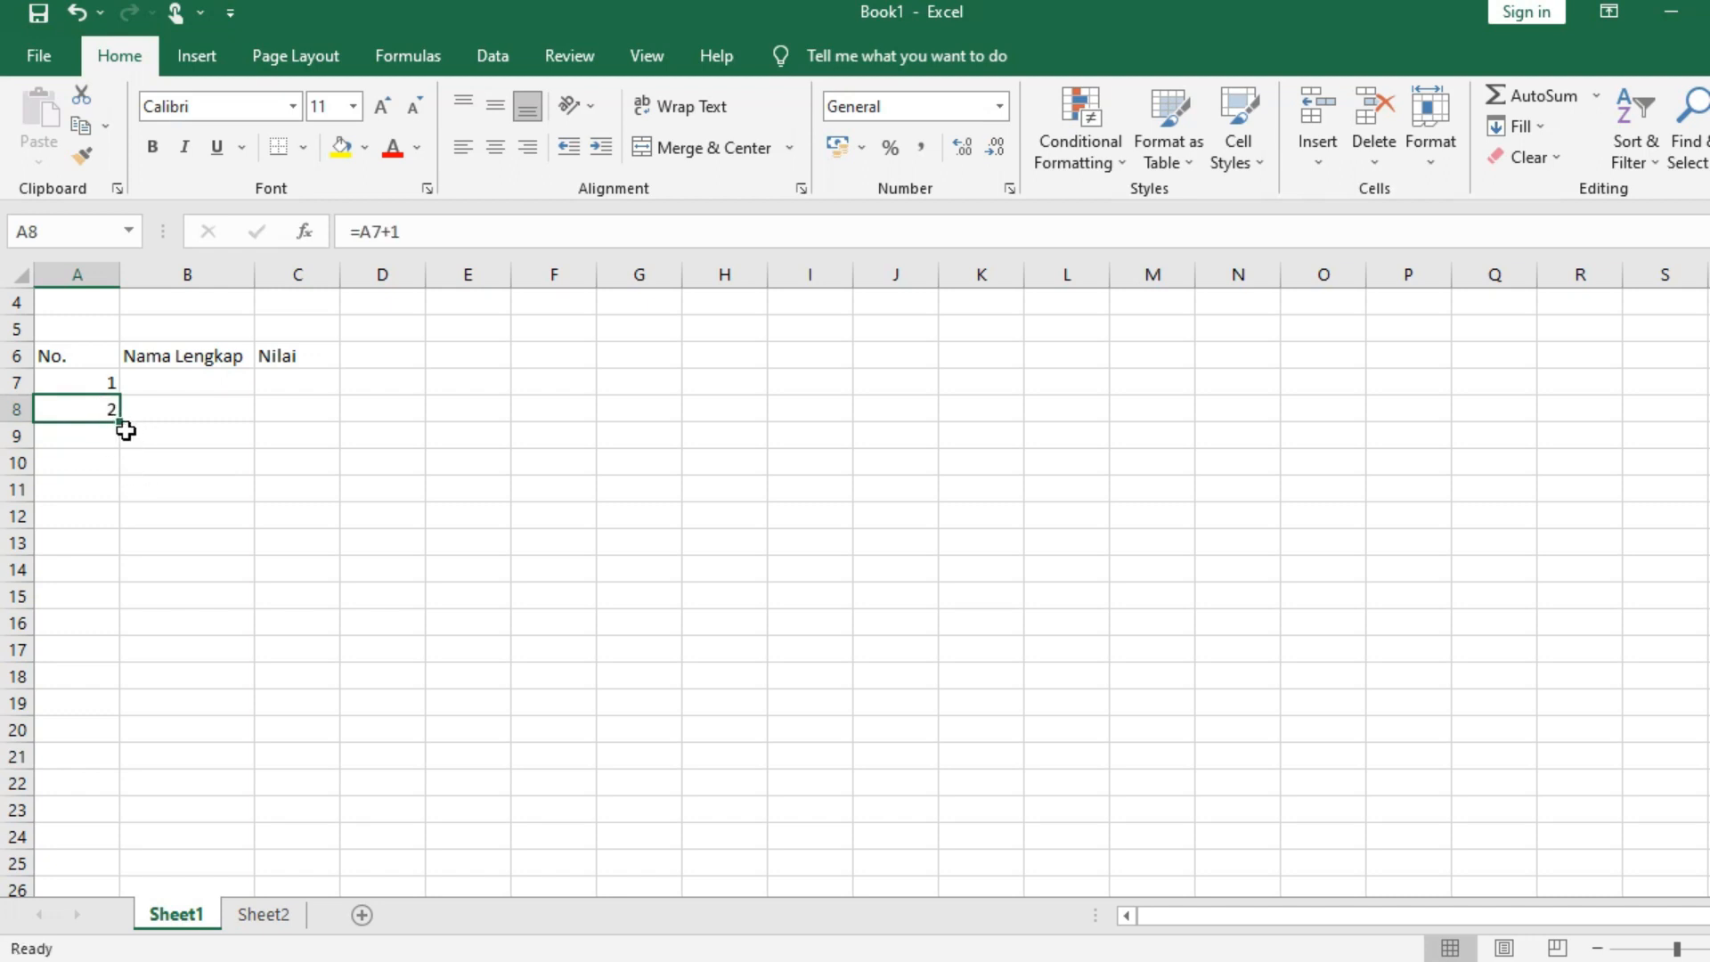
pyautogui.moveTo(117, 418); pyautogui.dragTo(95, 648)
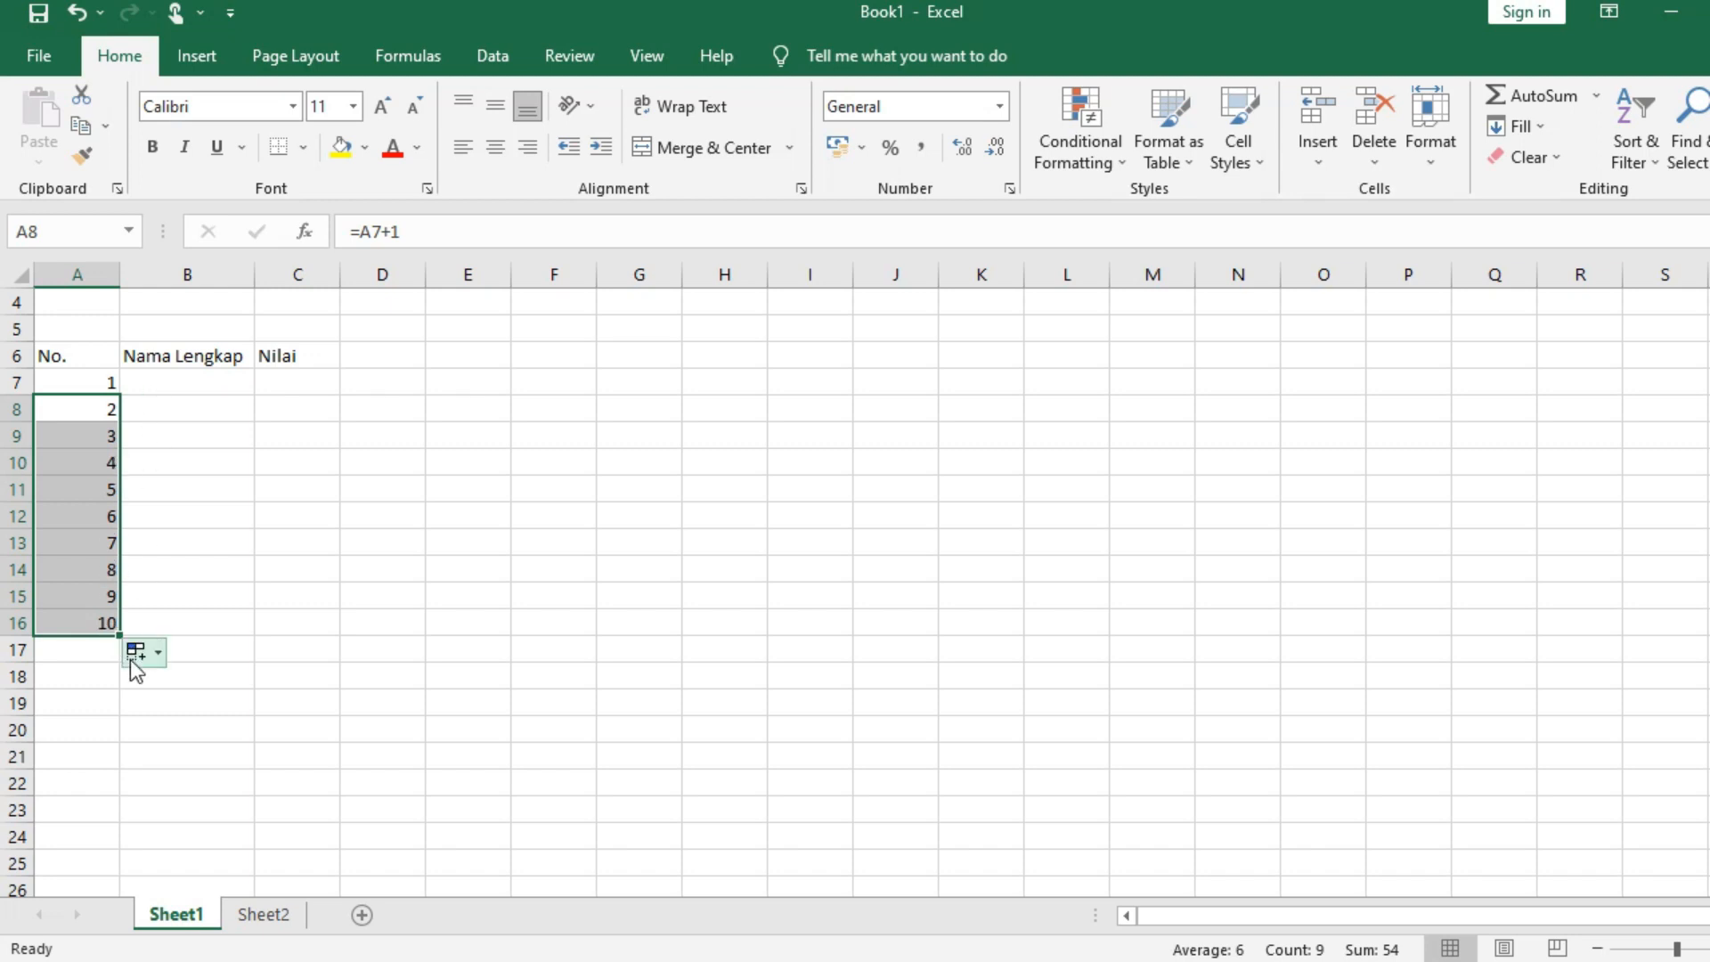
# Try extending the numbering formula down to row 139, and revert to the numbering that ends at A16
pyautogui.moveTo(119, 637); pyautogui.dragTo(81, 554)
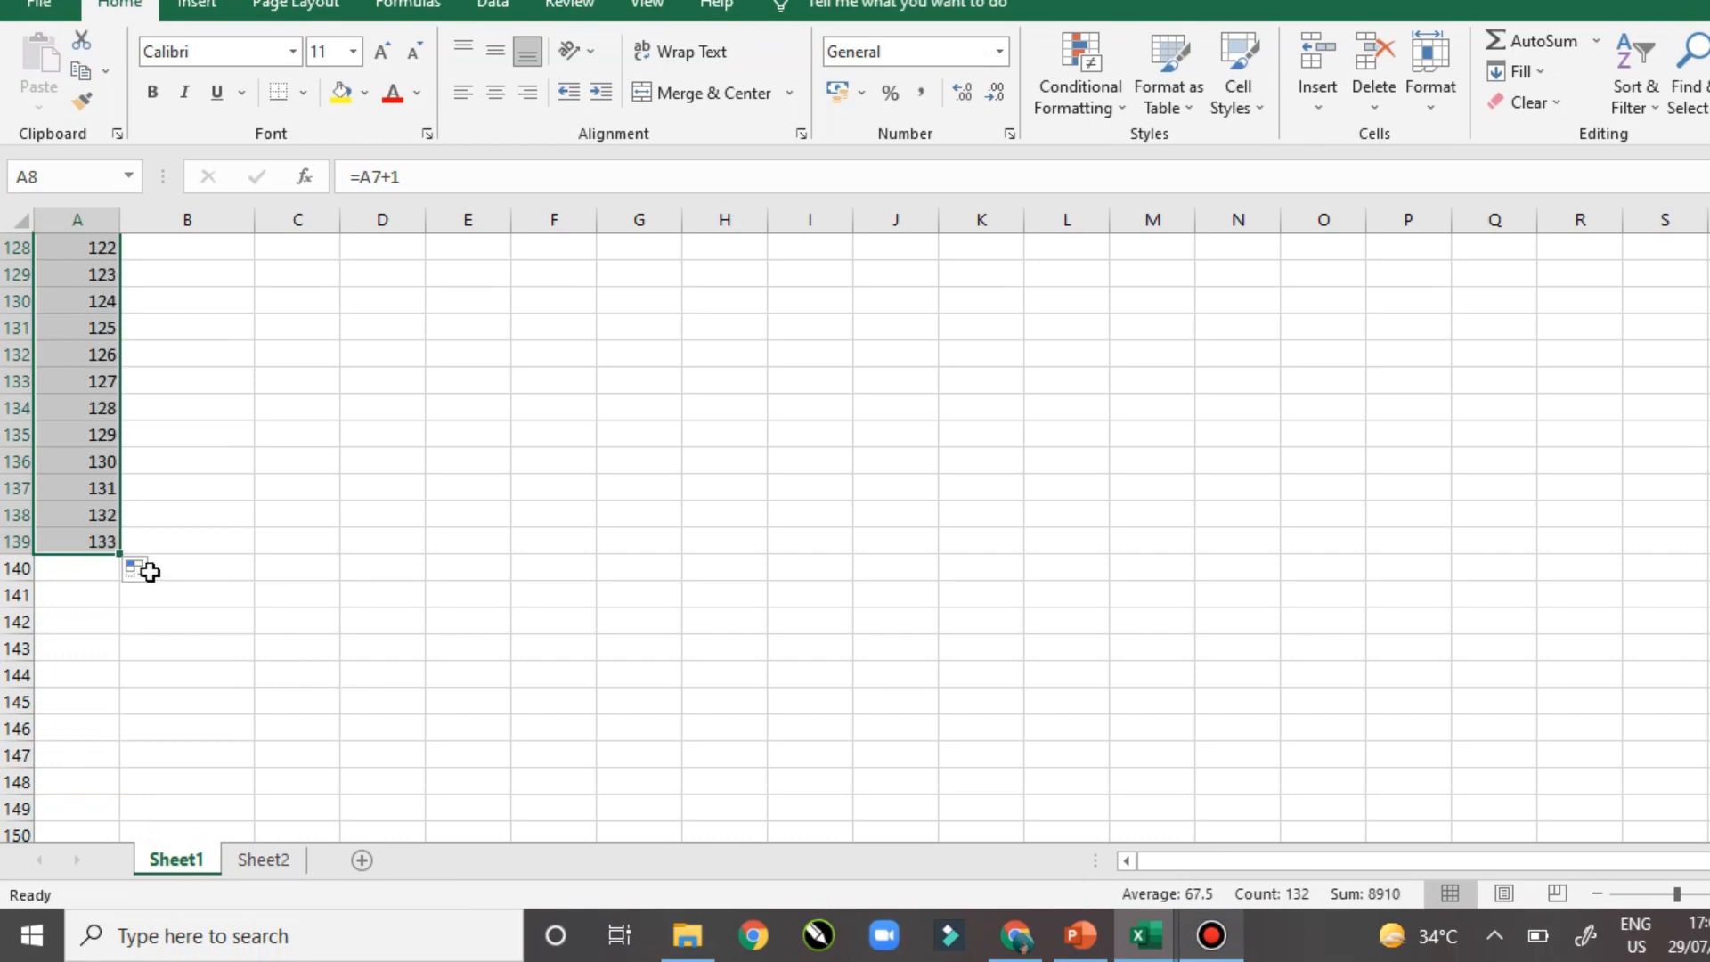
pyautogui.scroll(2, 147, 583)
pyautogui.scroll(2, 105, 723)
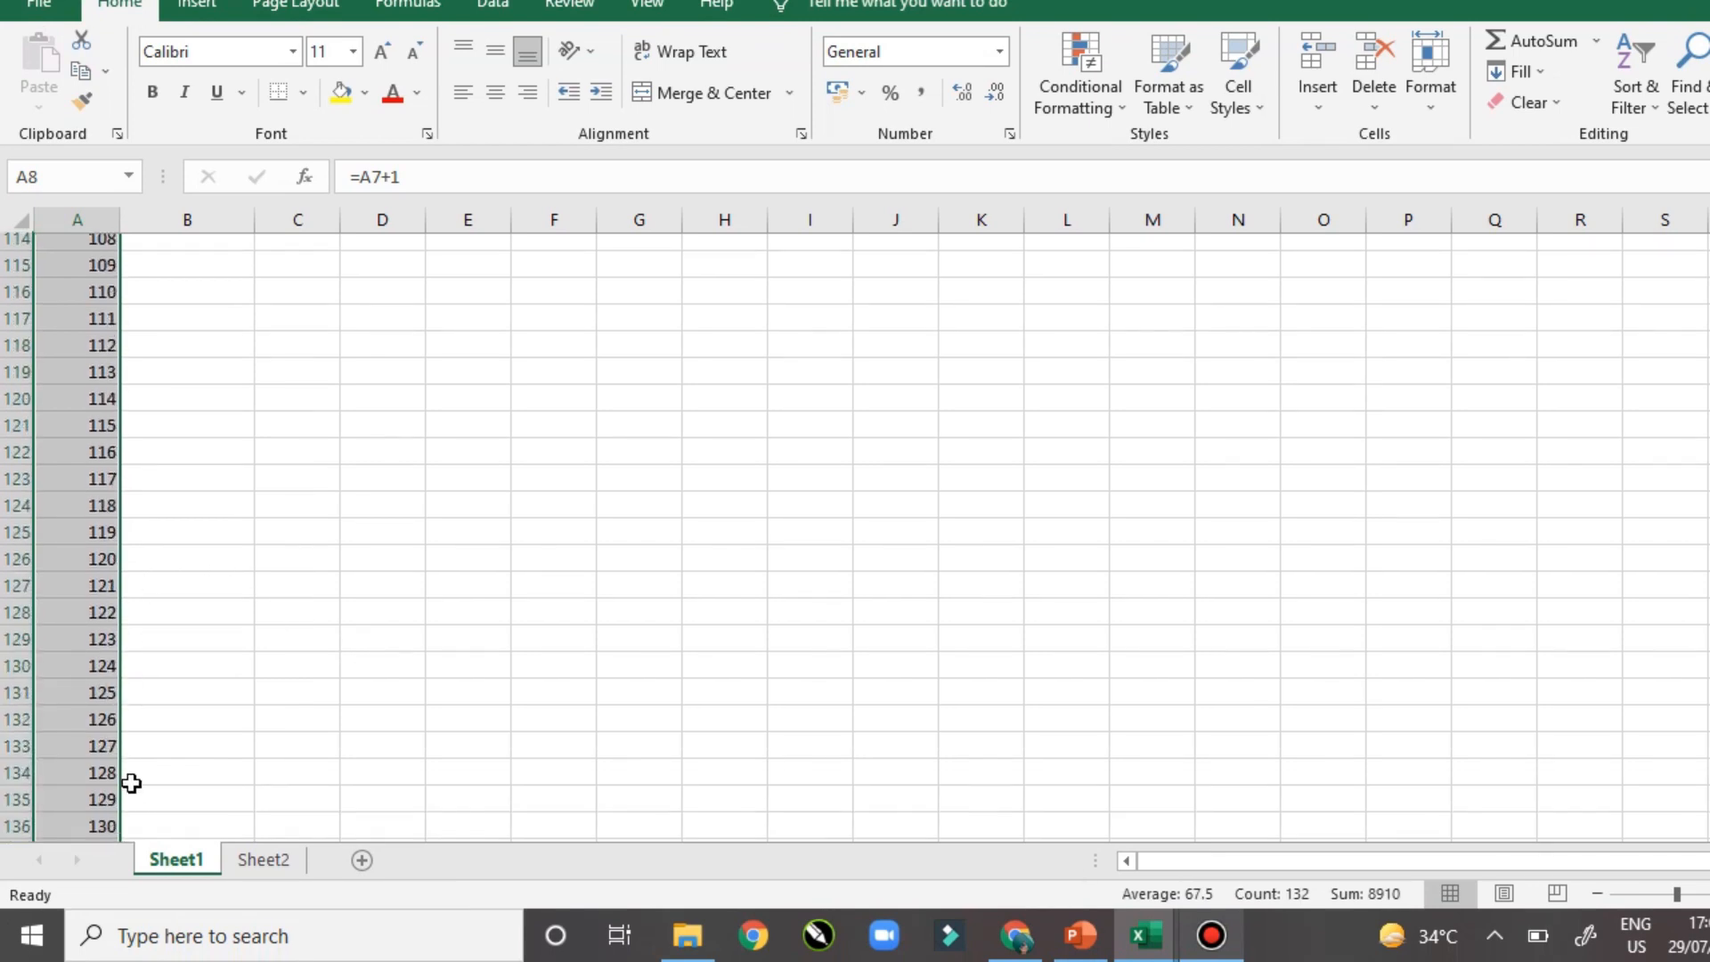
pyautogui.scroll(-3, 132, 776)
pyautogui.scroll(20, 136, 754)
pyautogui.scroll(10, 134, 750)
pyautogui.click(126, 477)
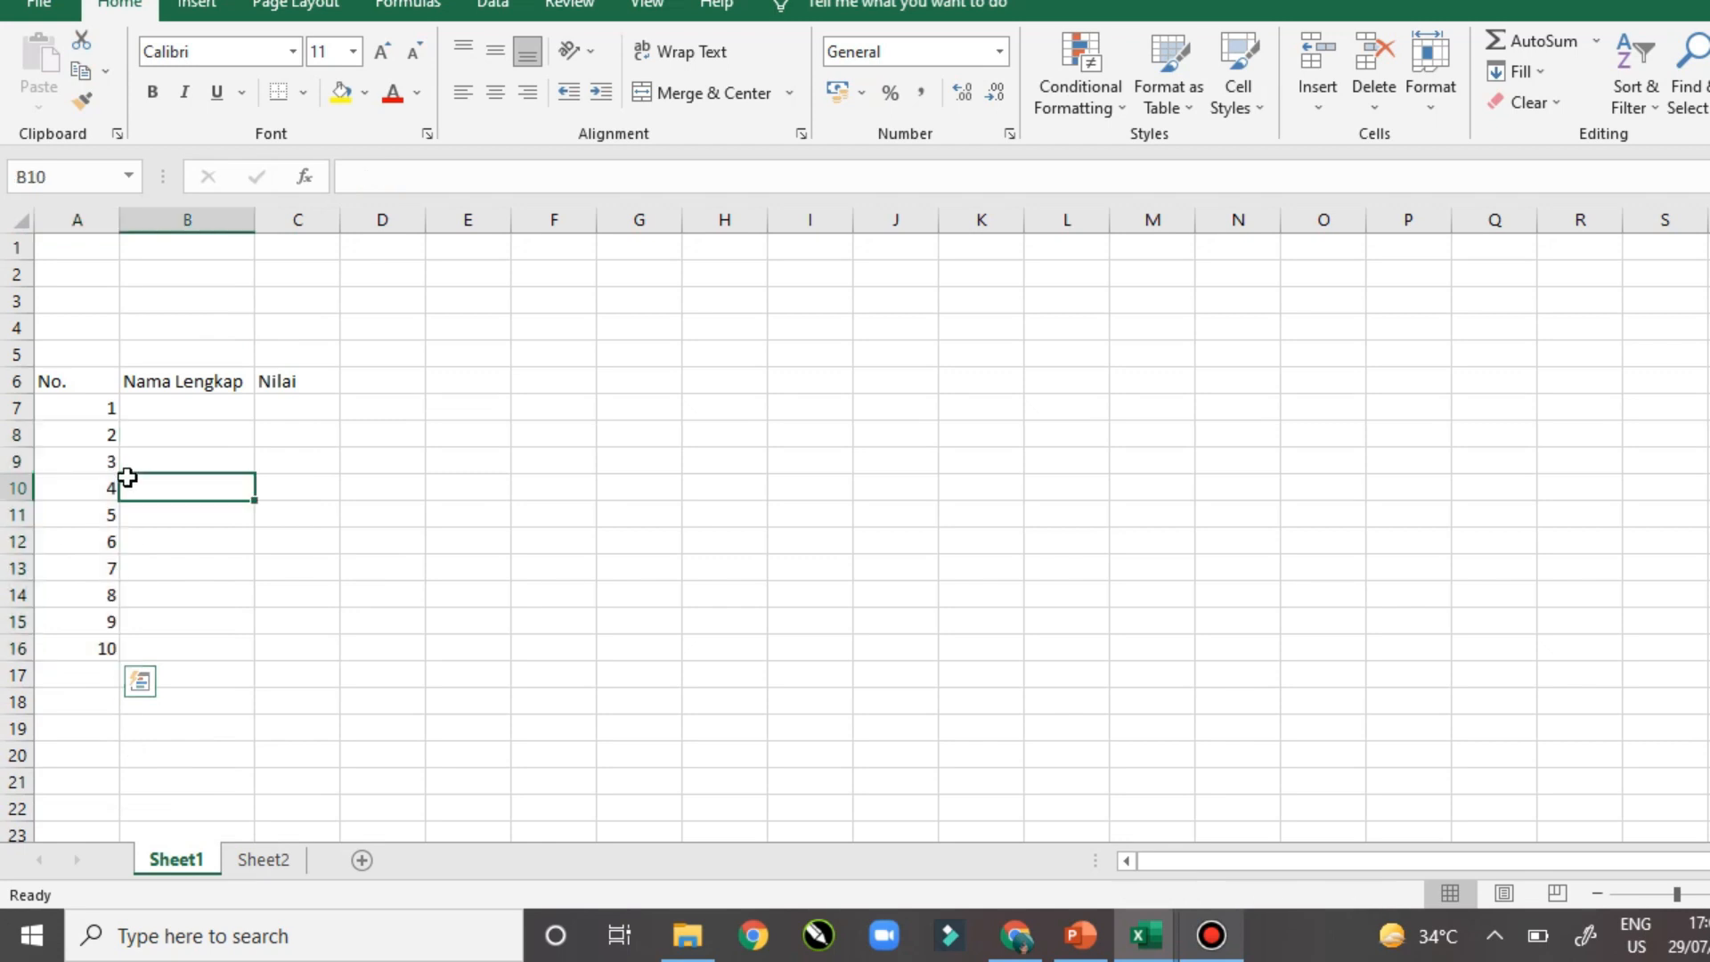
# Examine the starting number in A7 and the formula in A8 that refers to it
pyautogui.click(96, 413)
pyautogui.click(105, 433)
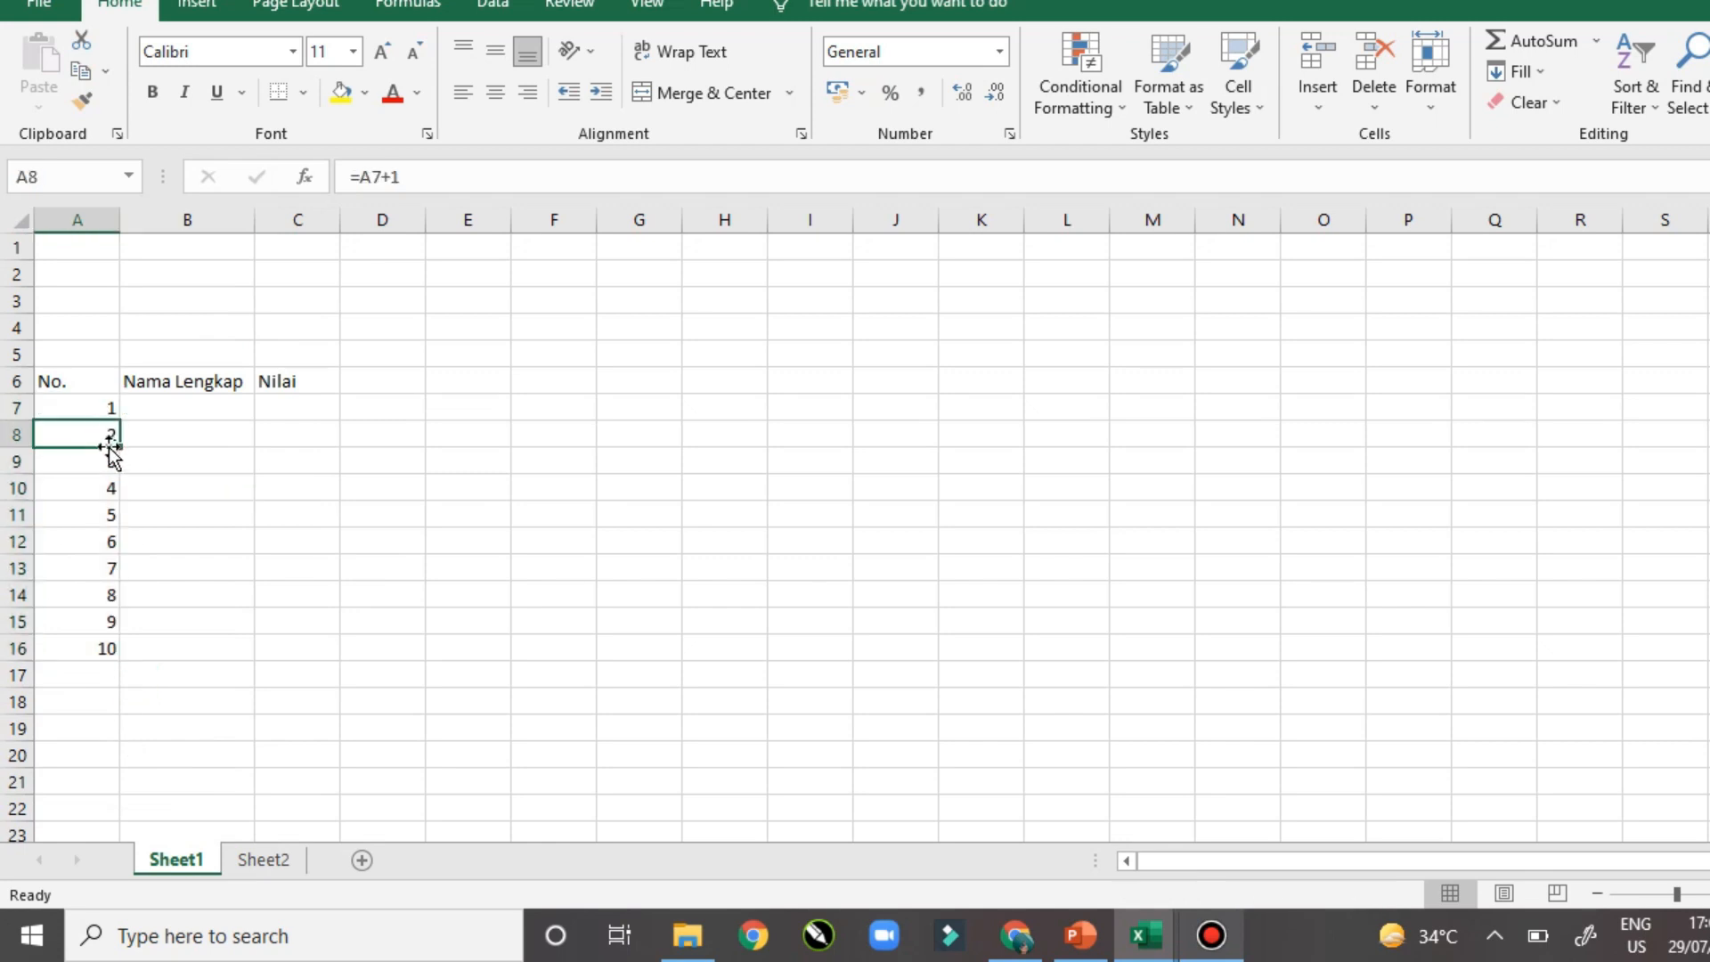
pyautogui.click(99, 403)
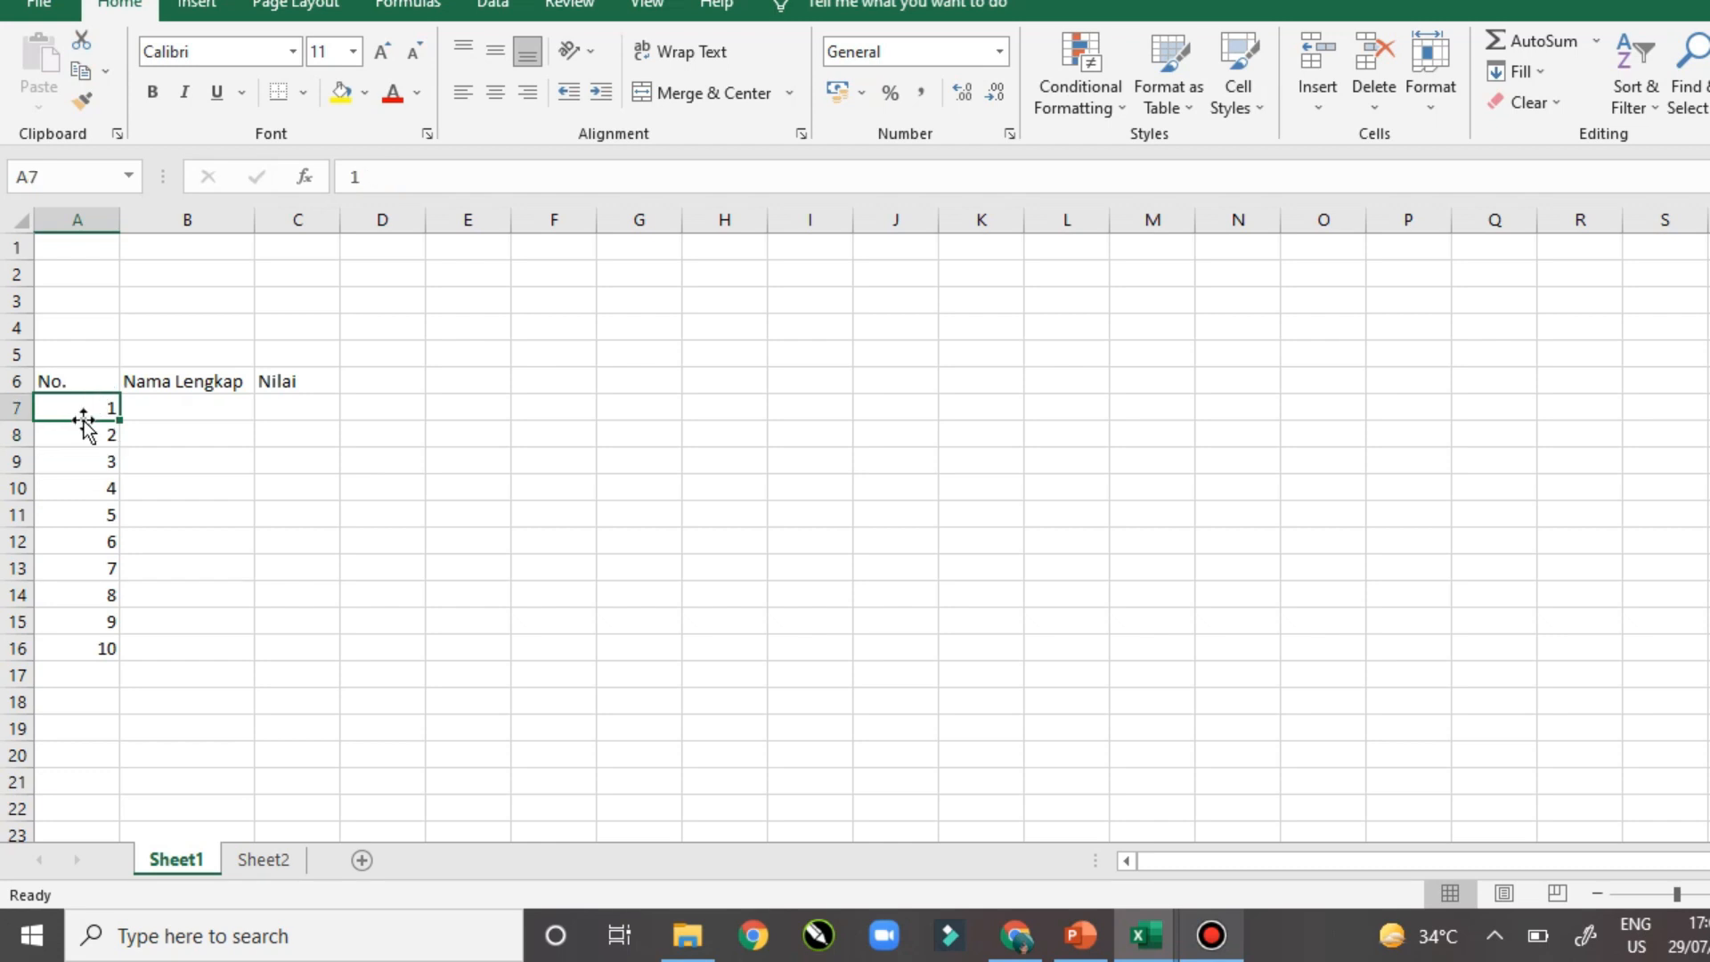
pyautogui.click(98, 439)
pyautogui.click(409, 235)
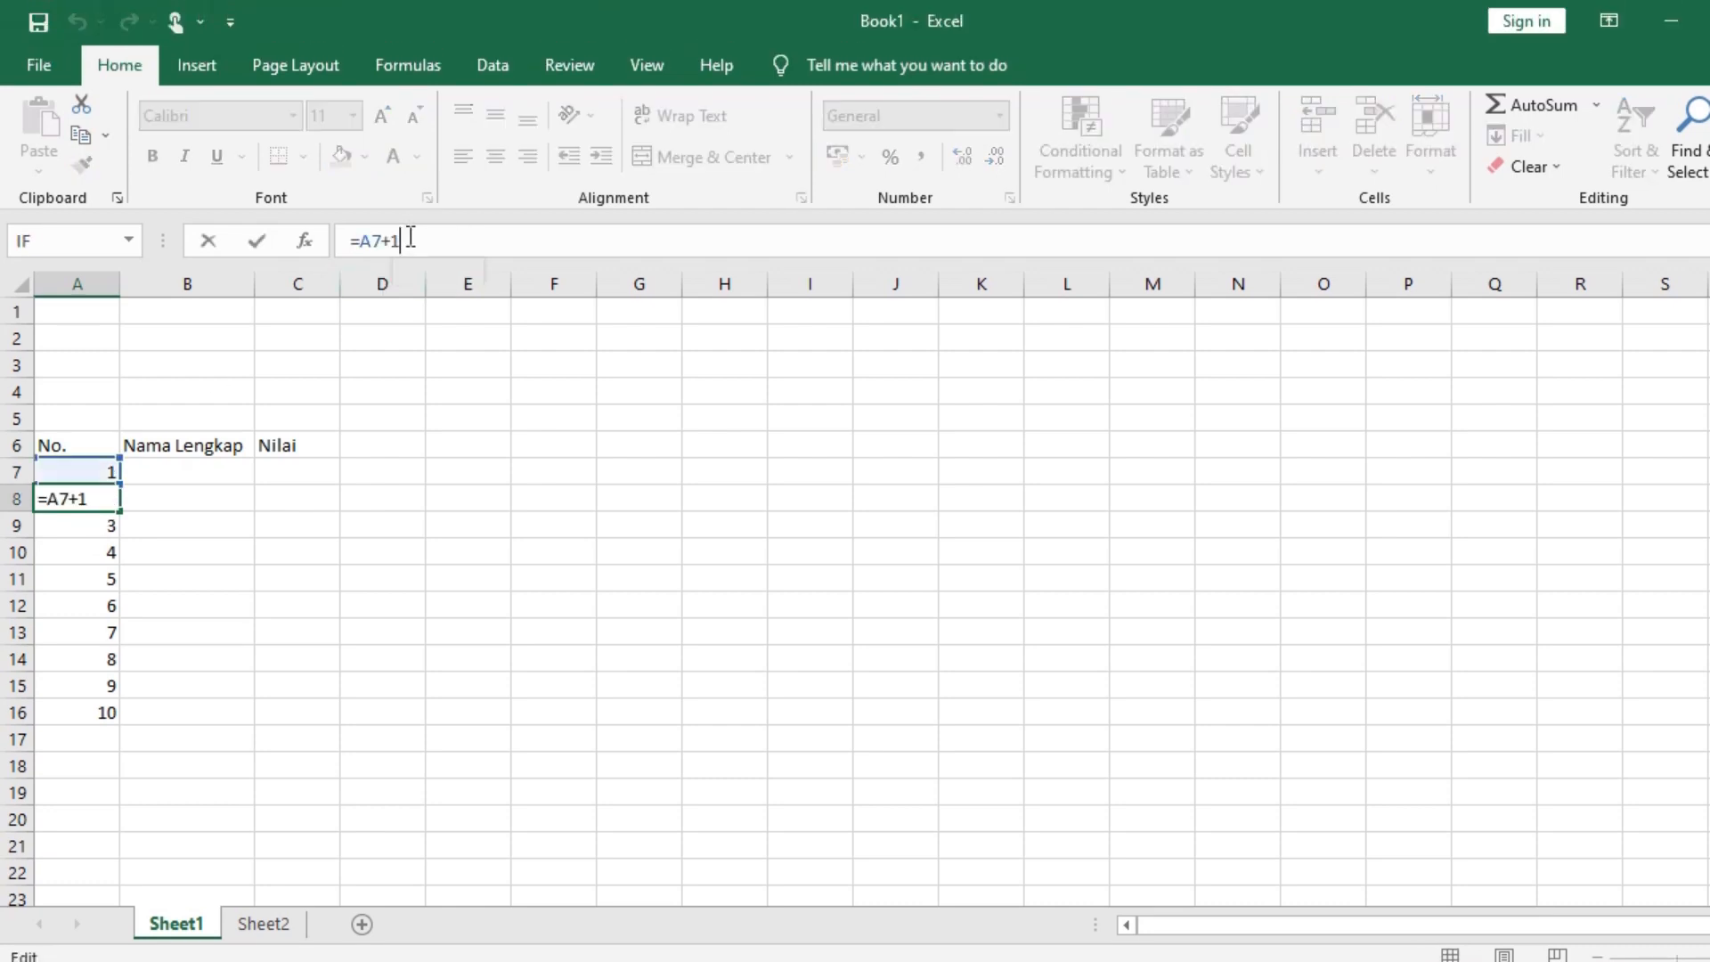
pyautogui.click(212, 491)
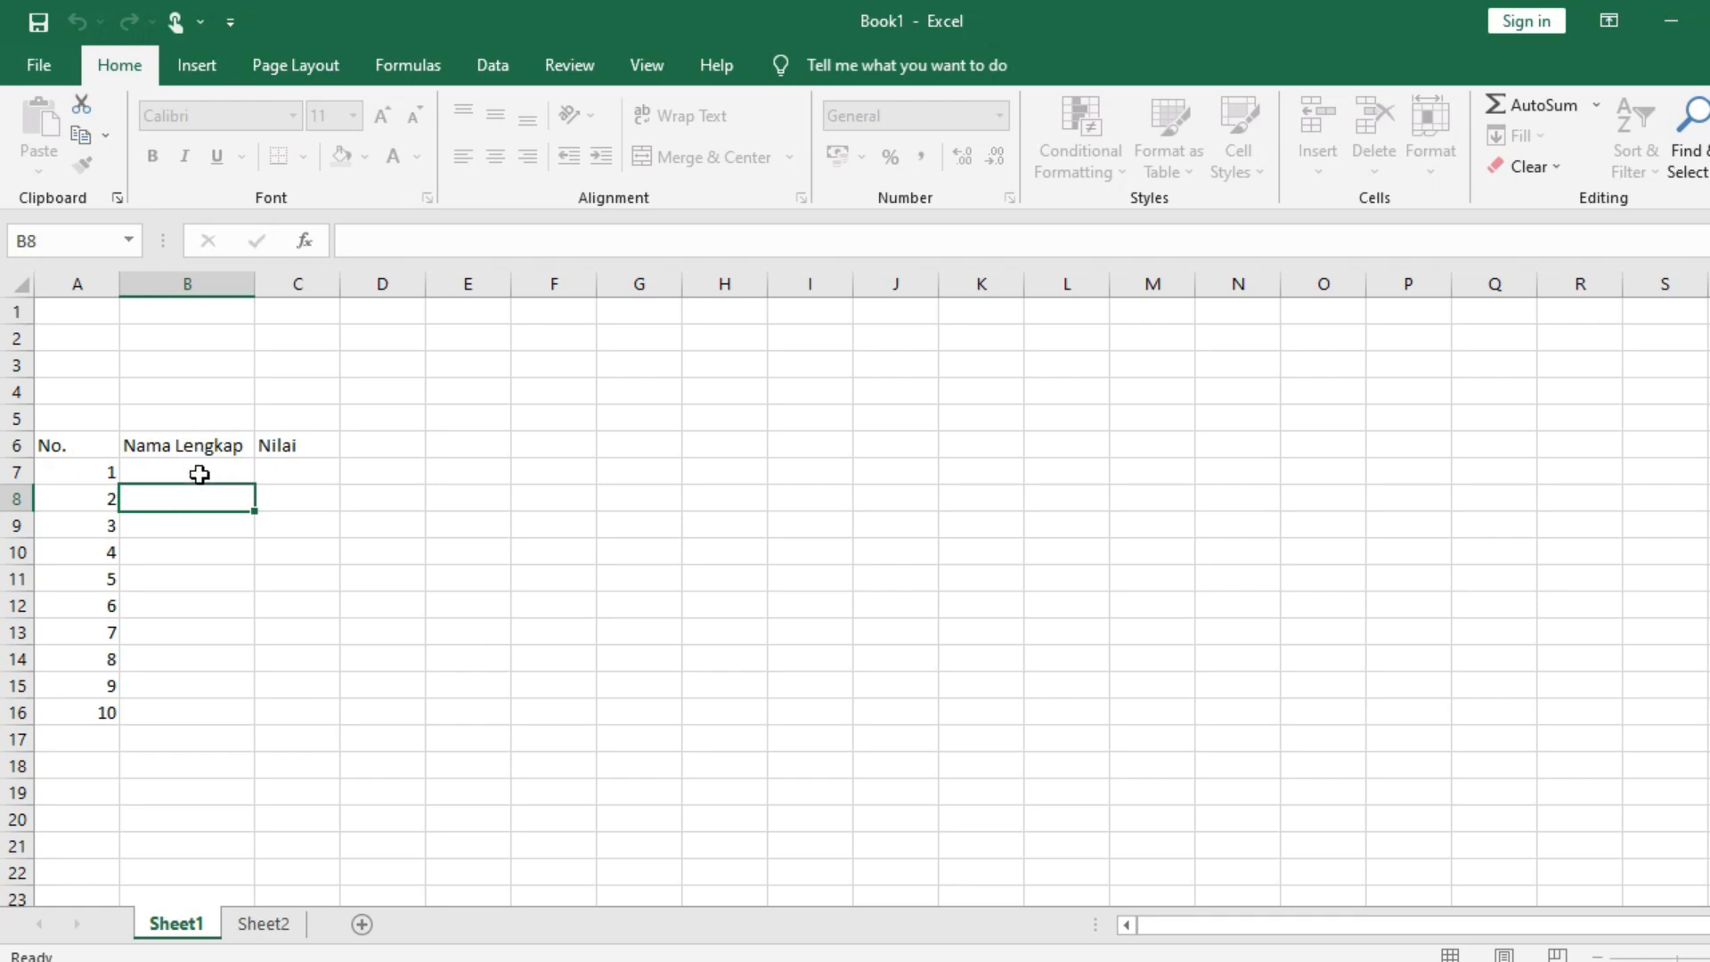
# Copy the ten student names in B19:B28 of the attendance workbook's 1A sheet into Book1 starting at B7, and autofit column B
pyautogui.click(199, 470)
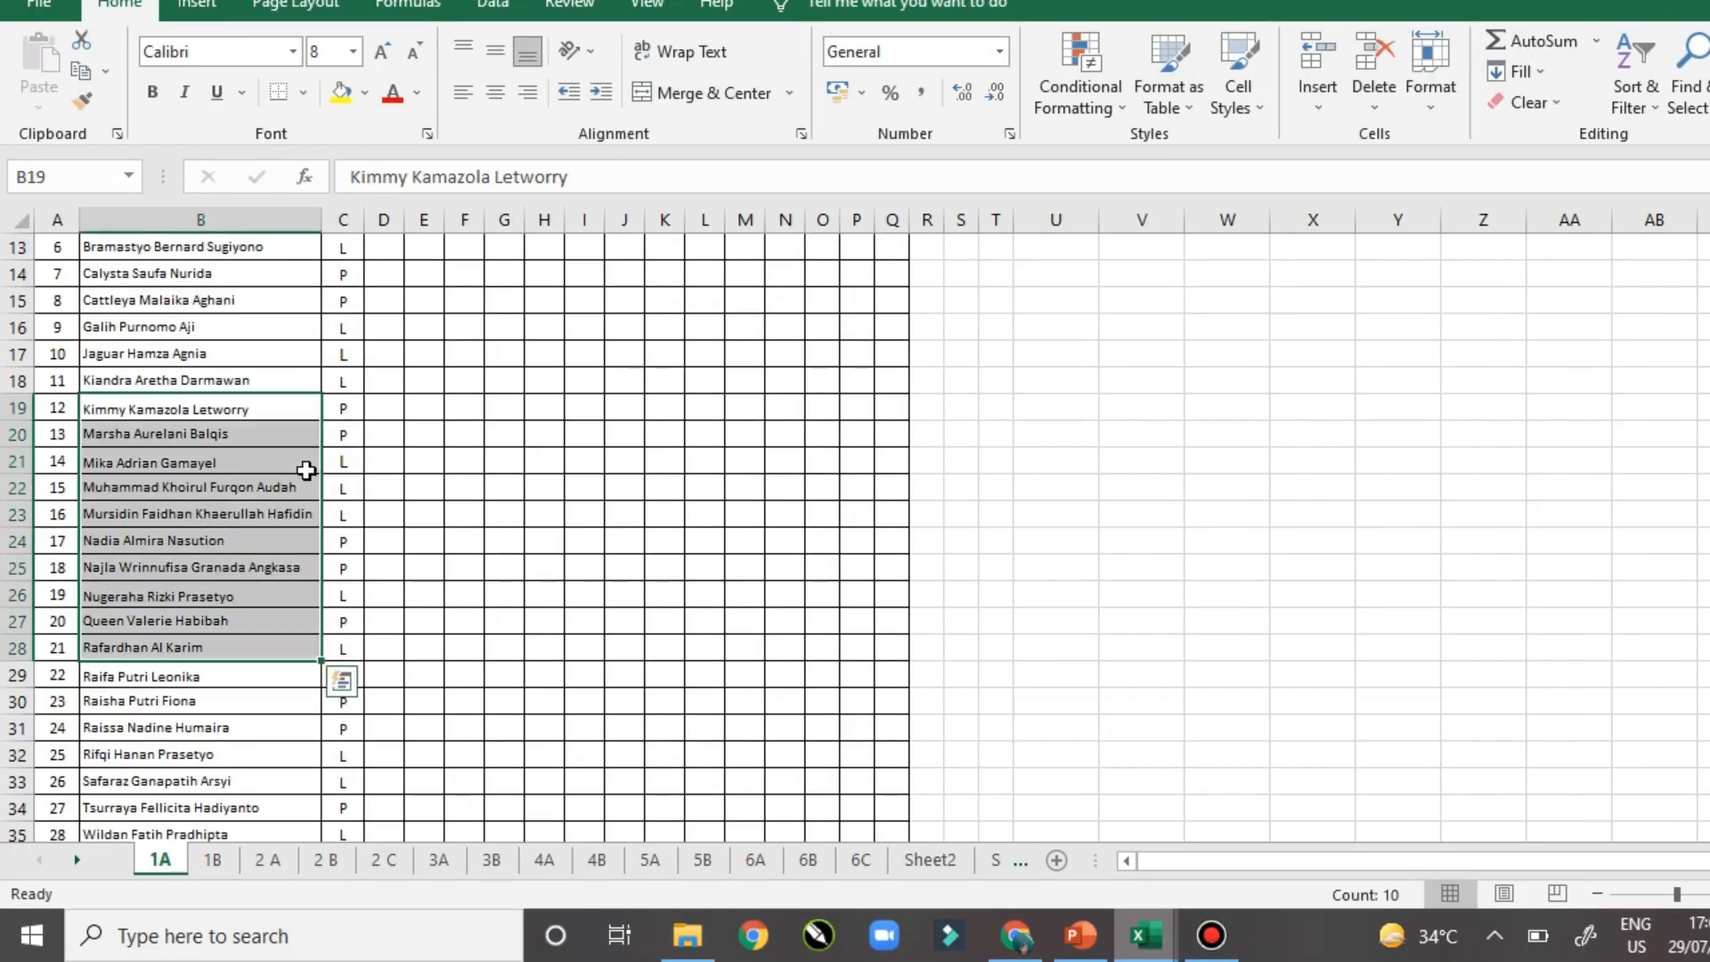
pyautogui.hotkey('ctrl', 'c')
pyautogui.moveTo(1145, 935)
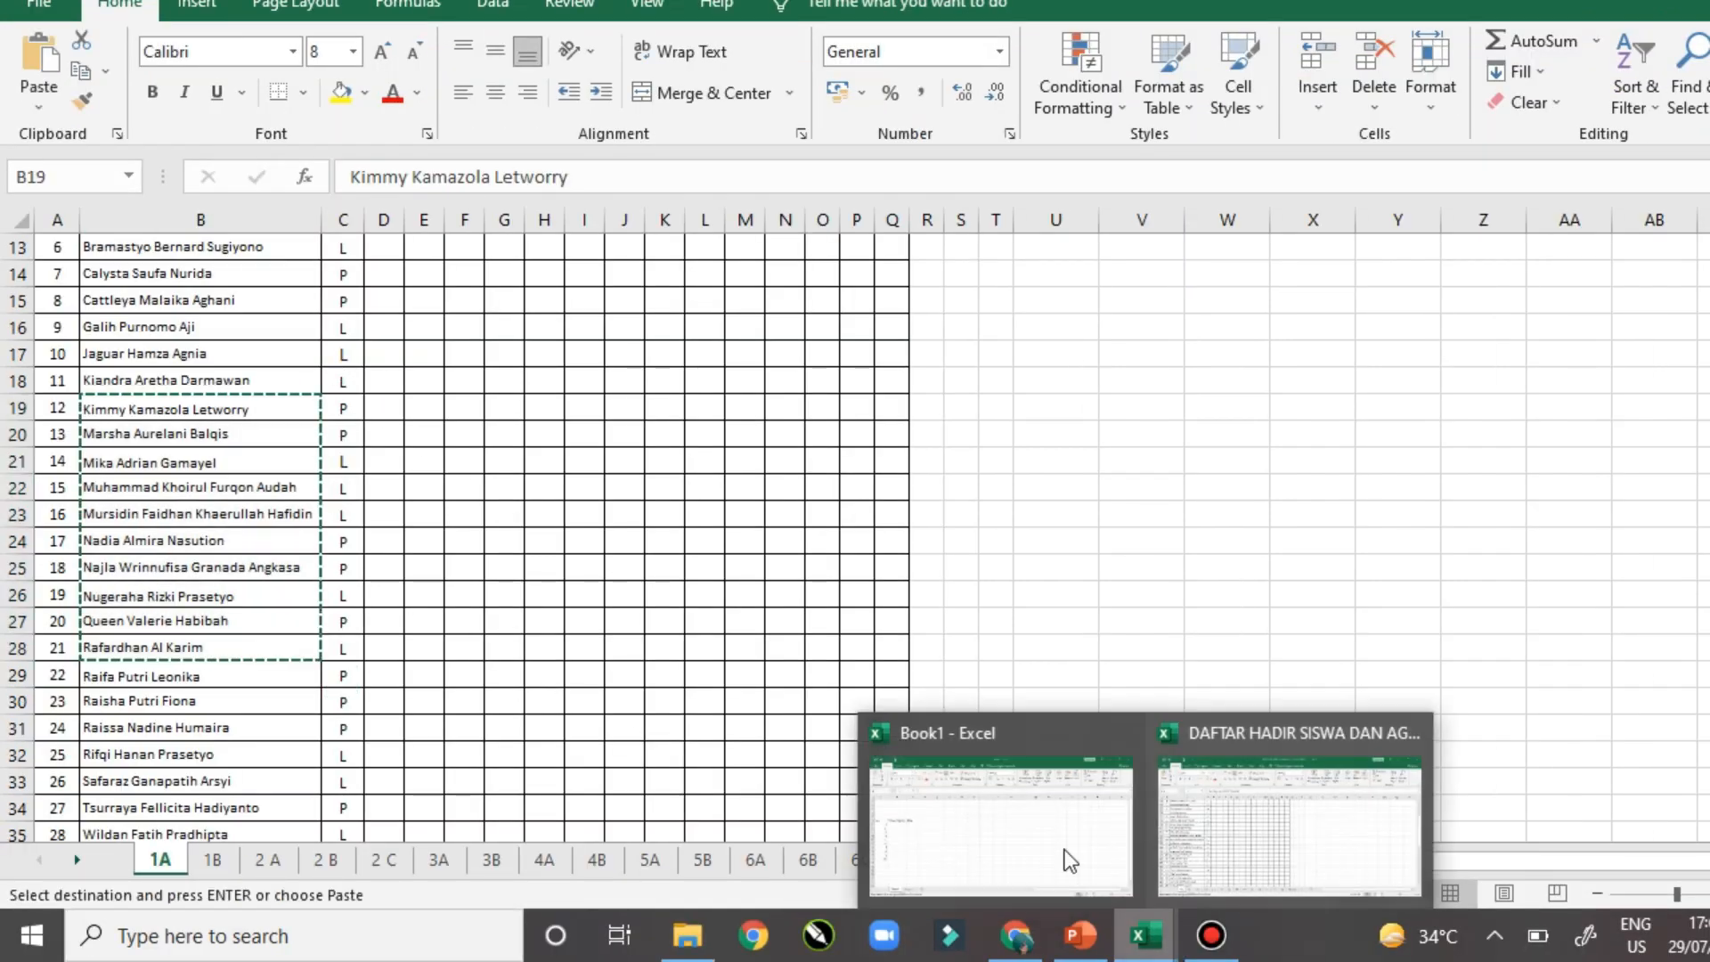
pyautogui.click(1033, 828)
pyautogui.hotkey('ctrl', 'v')
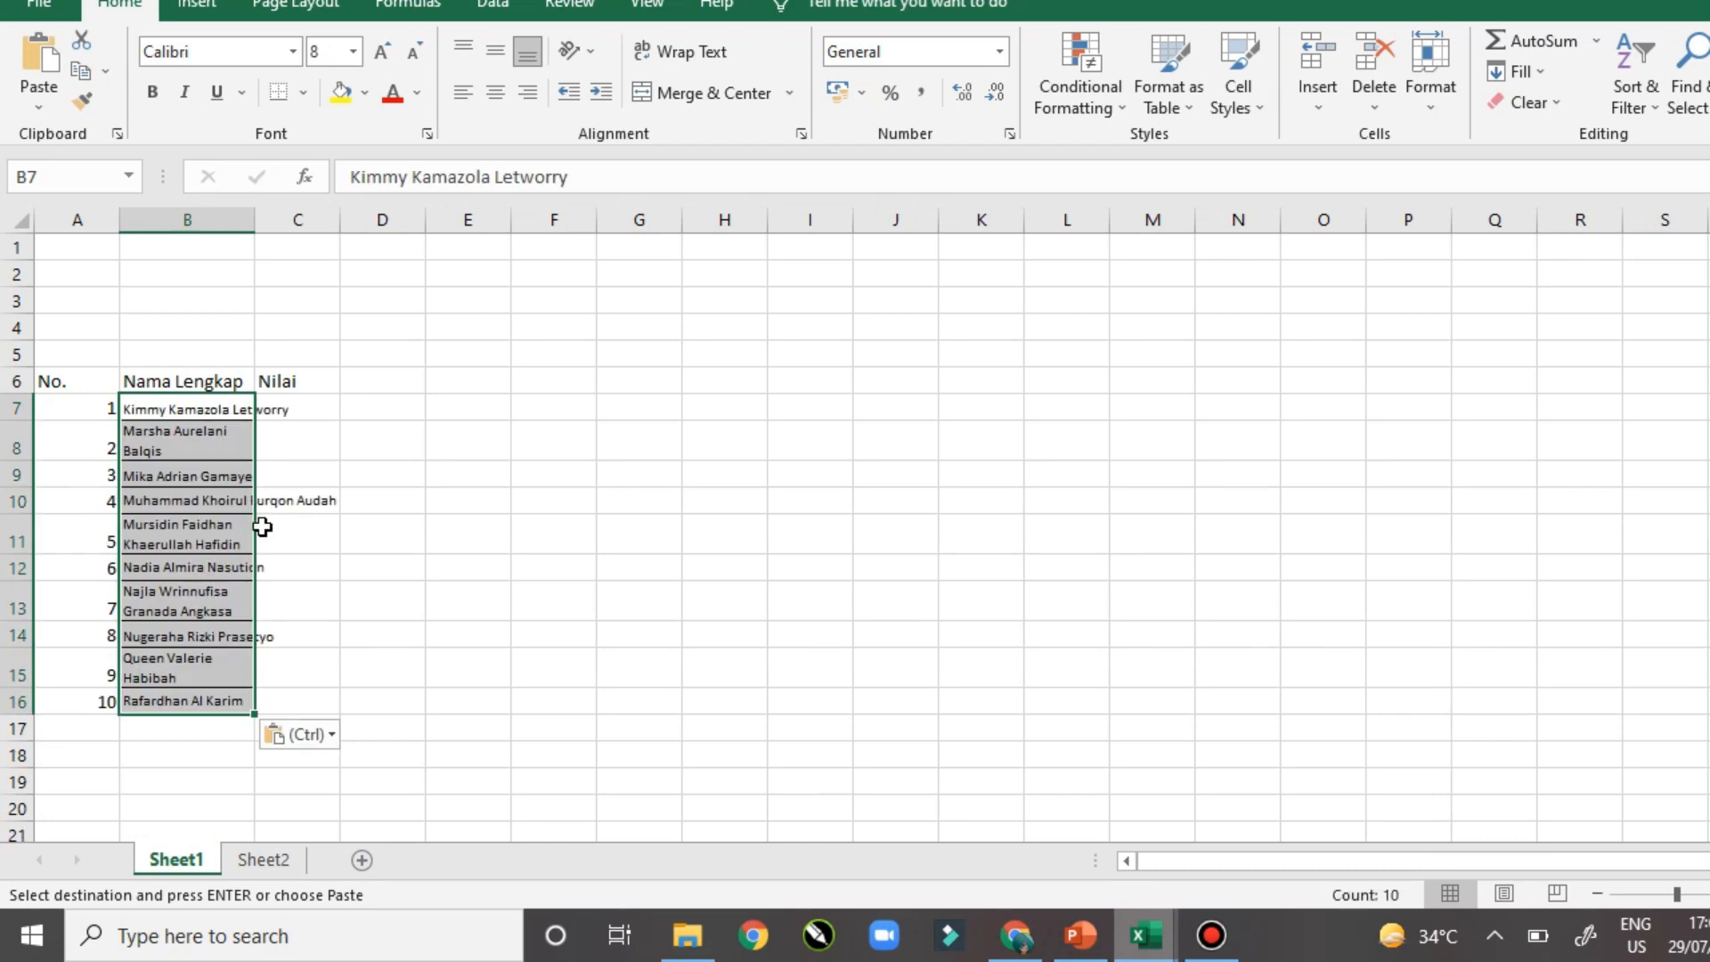
pyautogui.click(563, 528)
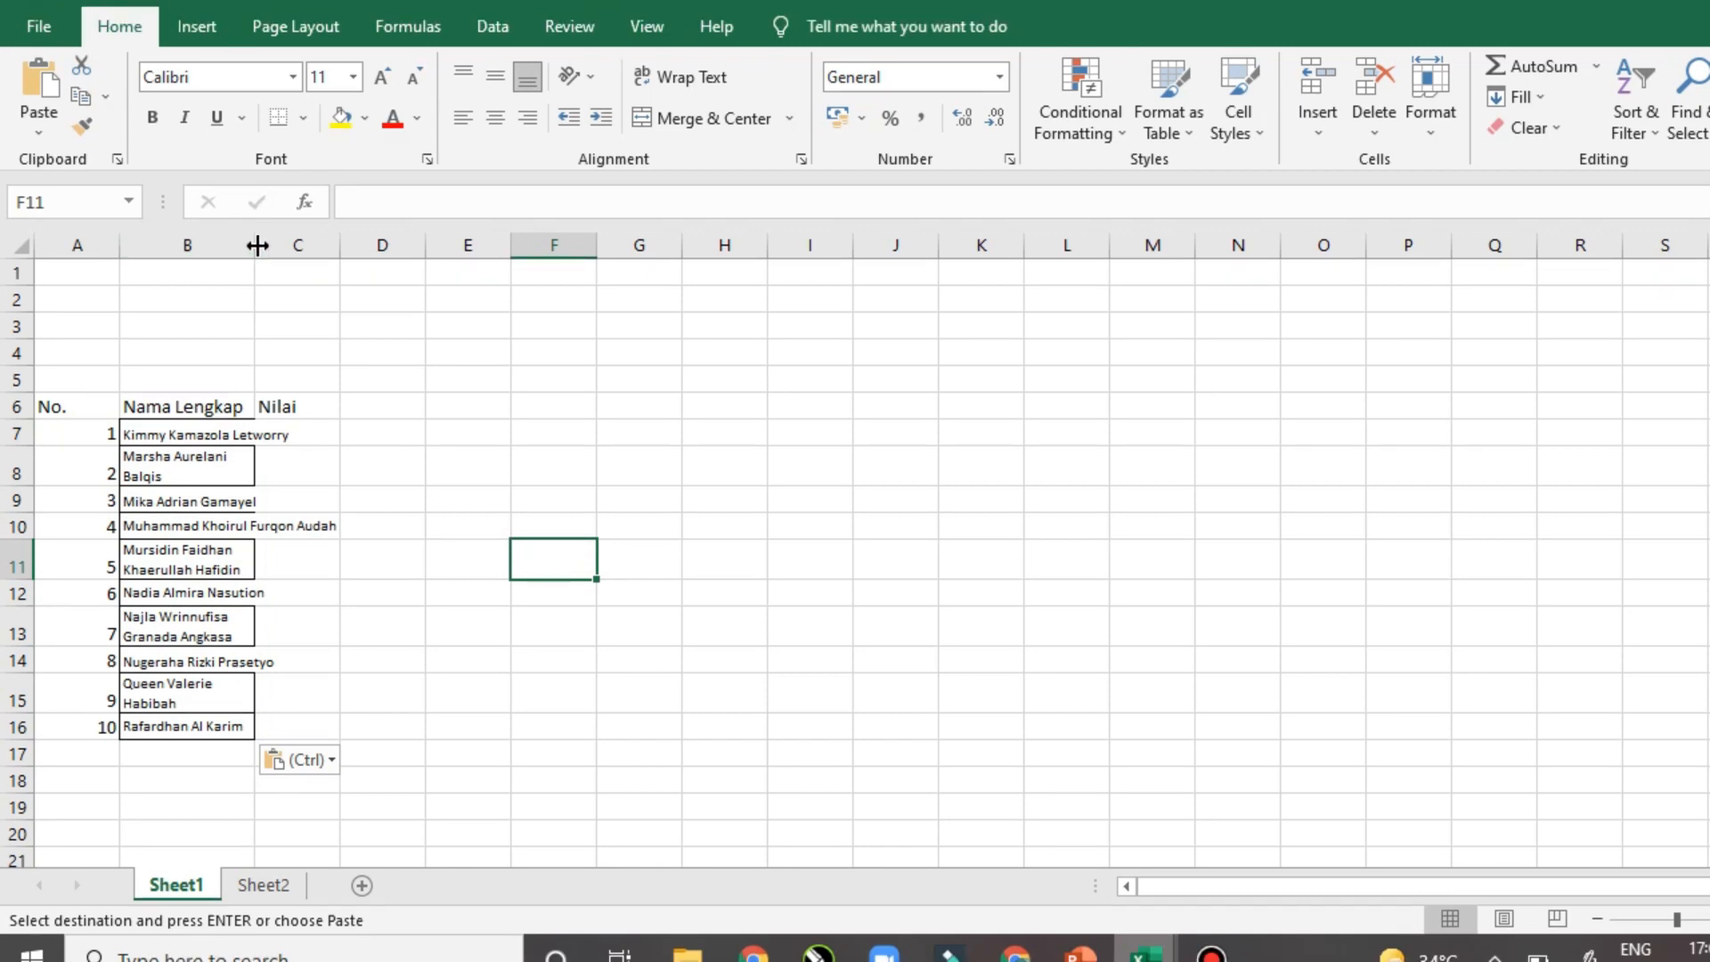
pyautogui.doubleClick(254, 245)
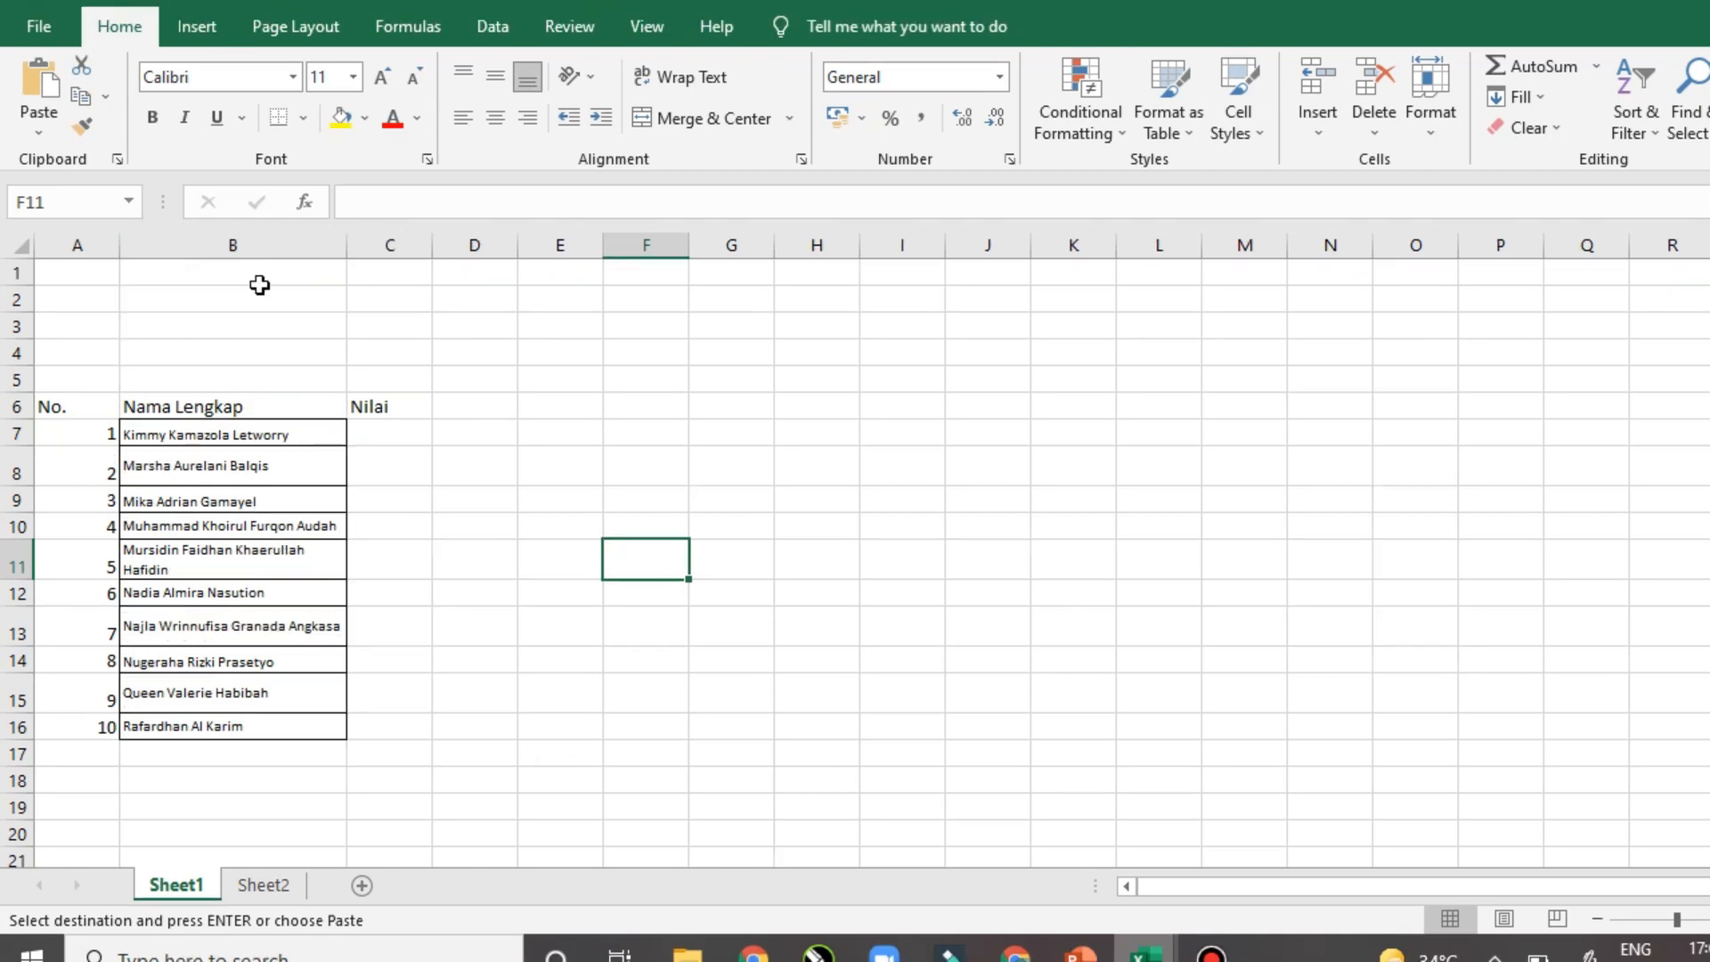
# Enter the scores 90 and 92 for the first two students in C7 and C8, leaving D7 empty
pyautogui.click(385, 439)
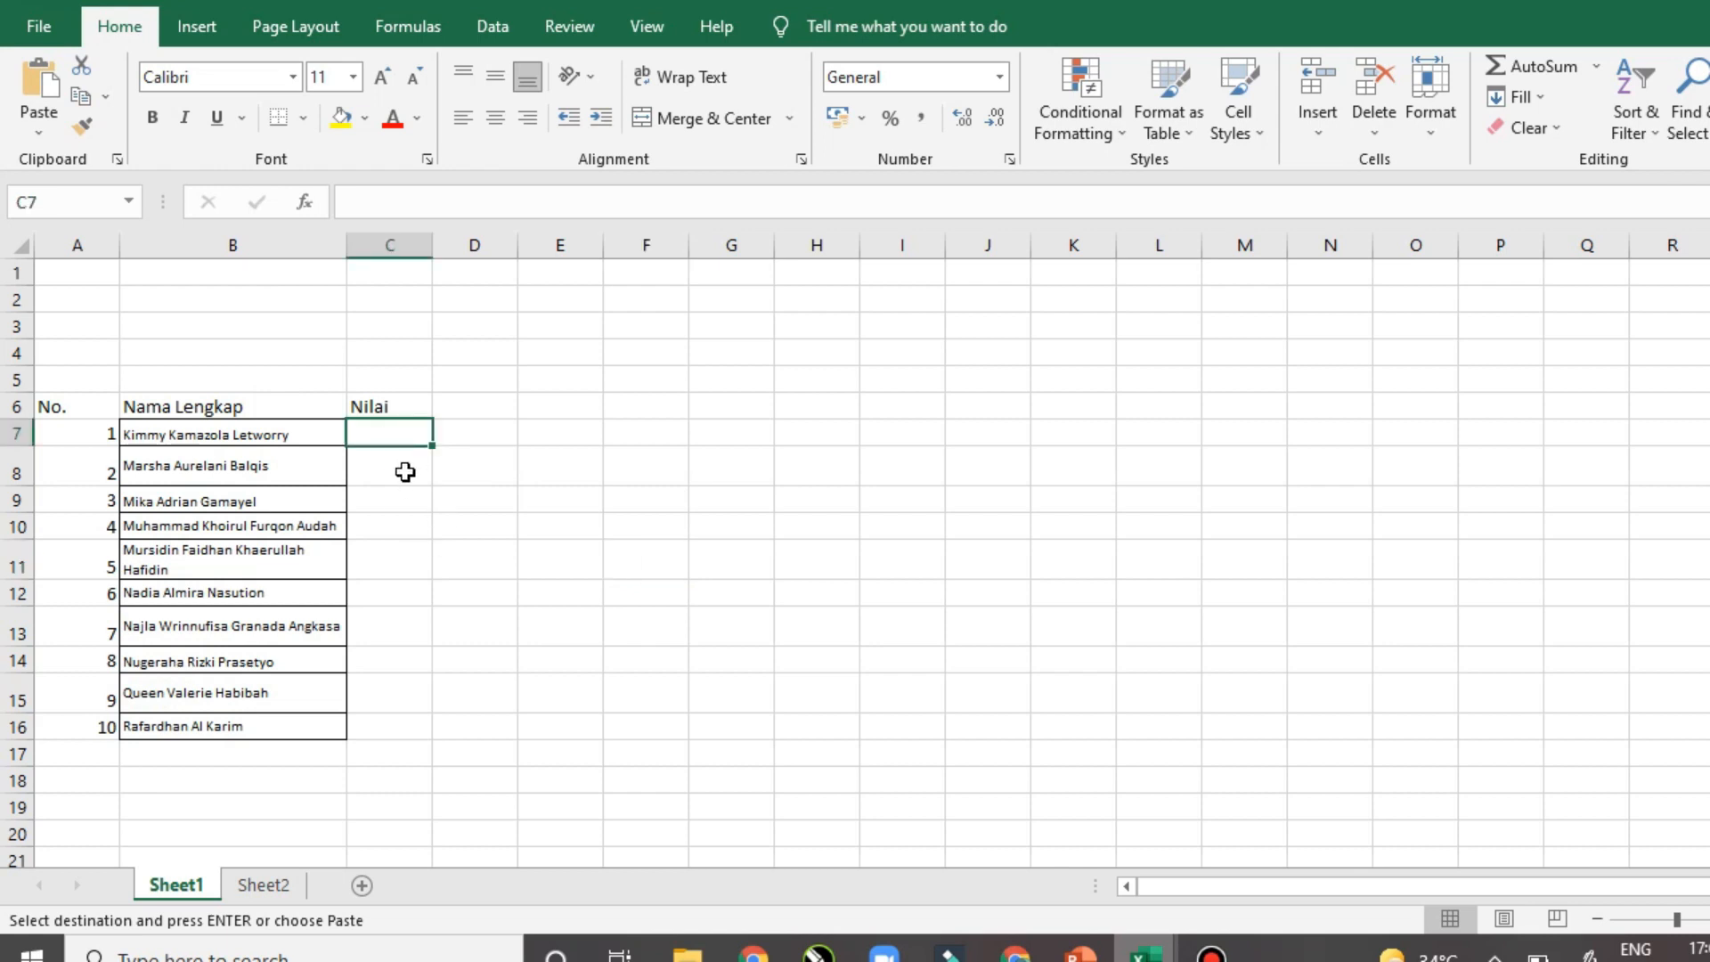
pyautogui.write('90')
pyautogui.press('Tab')
pyautogui.write('9')
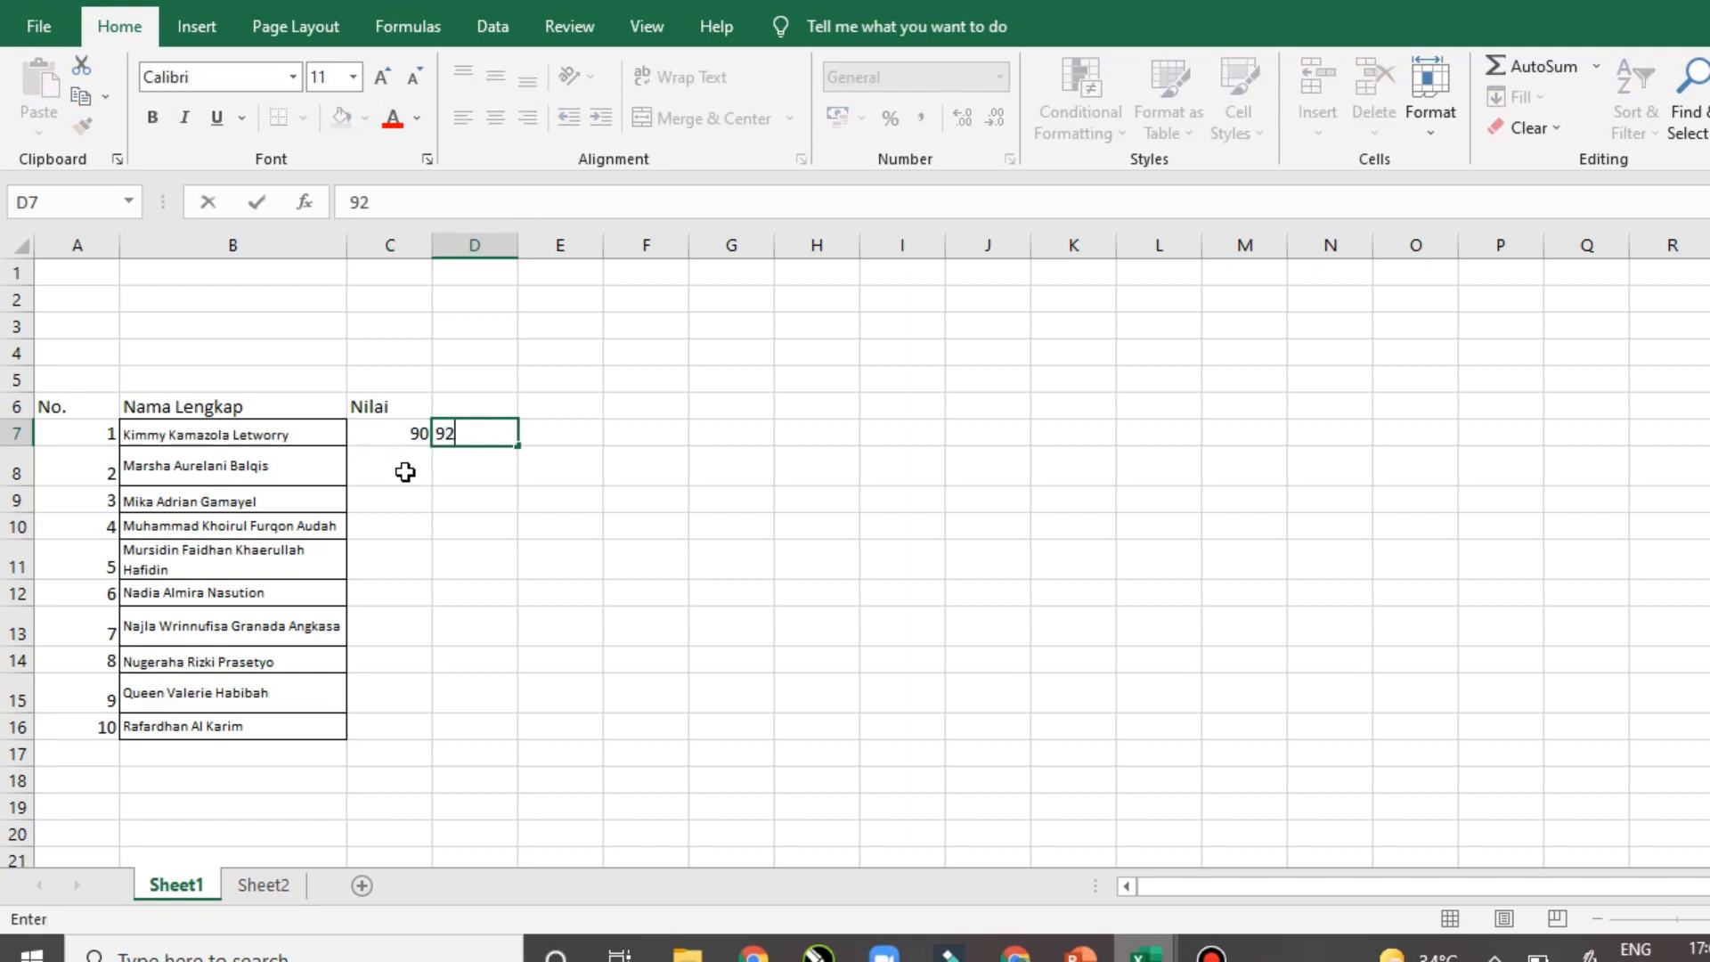
pyautogui.hotkey('ctrl', 'Return')
pyautogui.press('Delete')
pyautogui.doubleClick(407, 472)
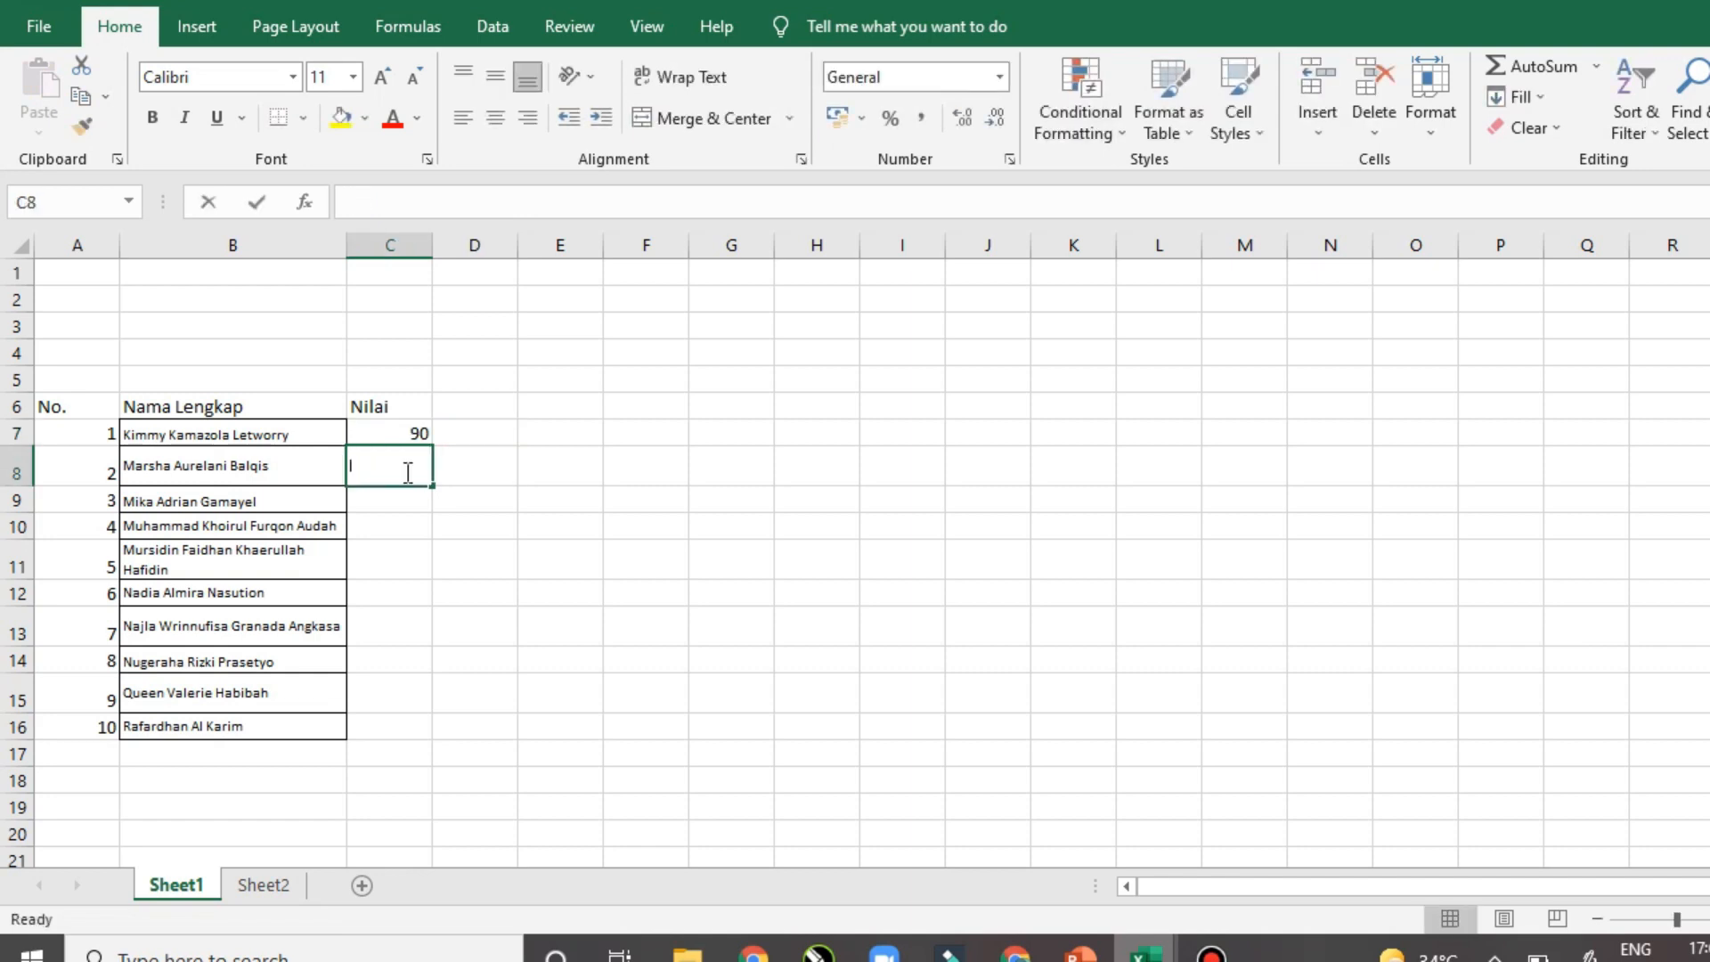
pyautogui.write('92')
pyautogui.press('Return')
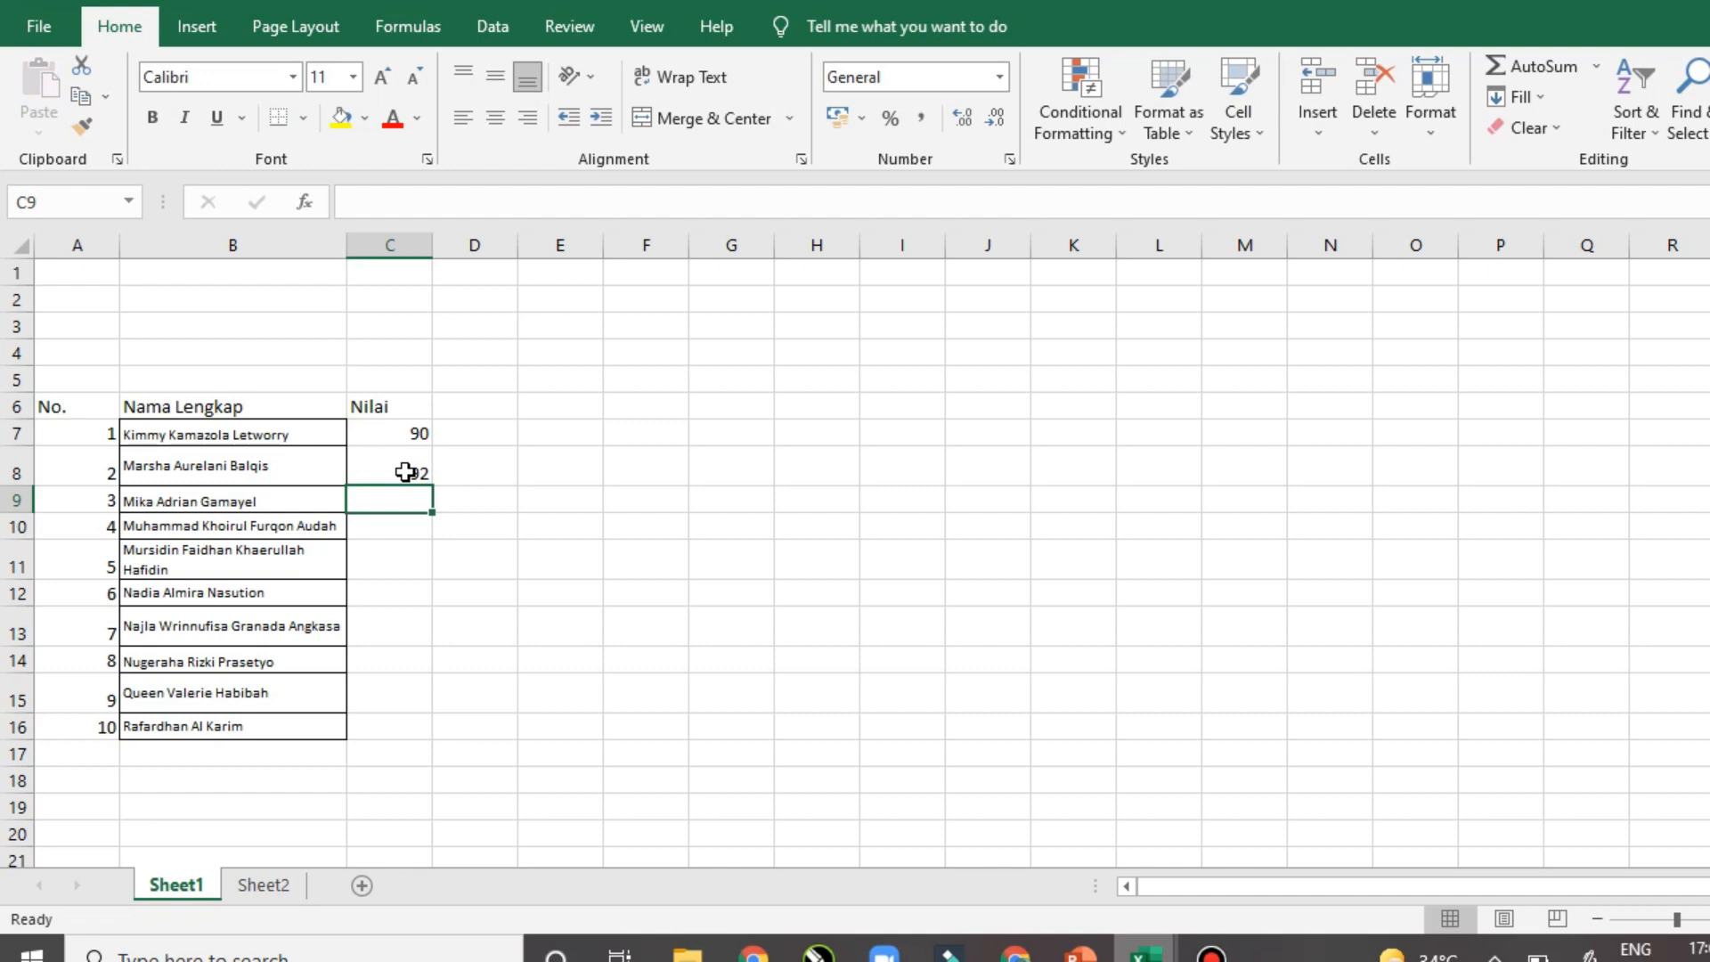
# Enter the scores 85, 87 and 85 for students 3 to 5 in C9:C11
pyautogui.write('8')
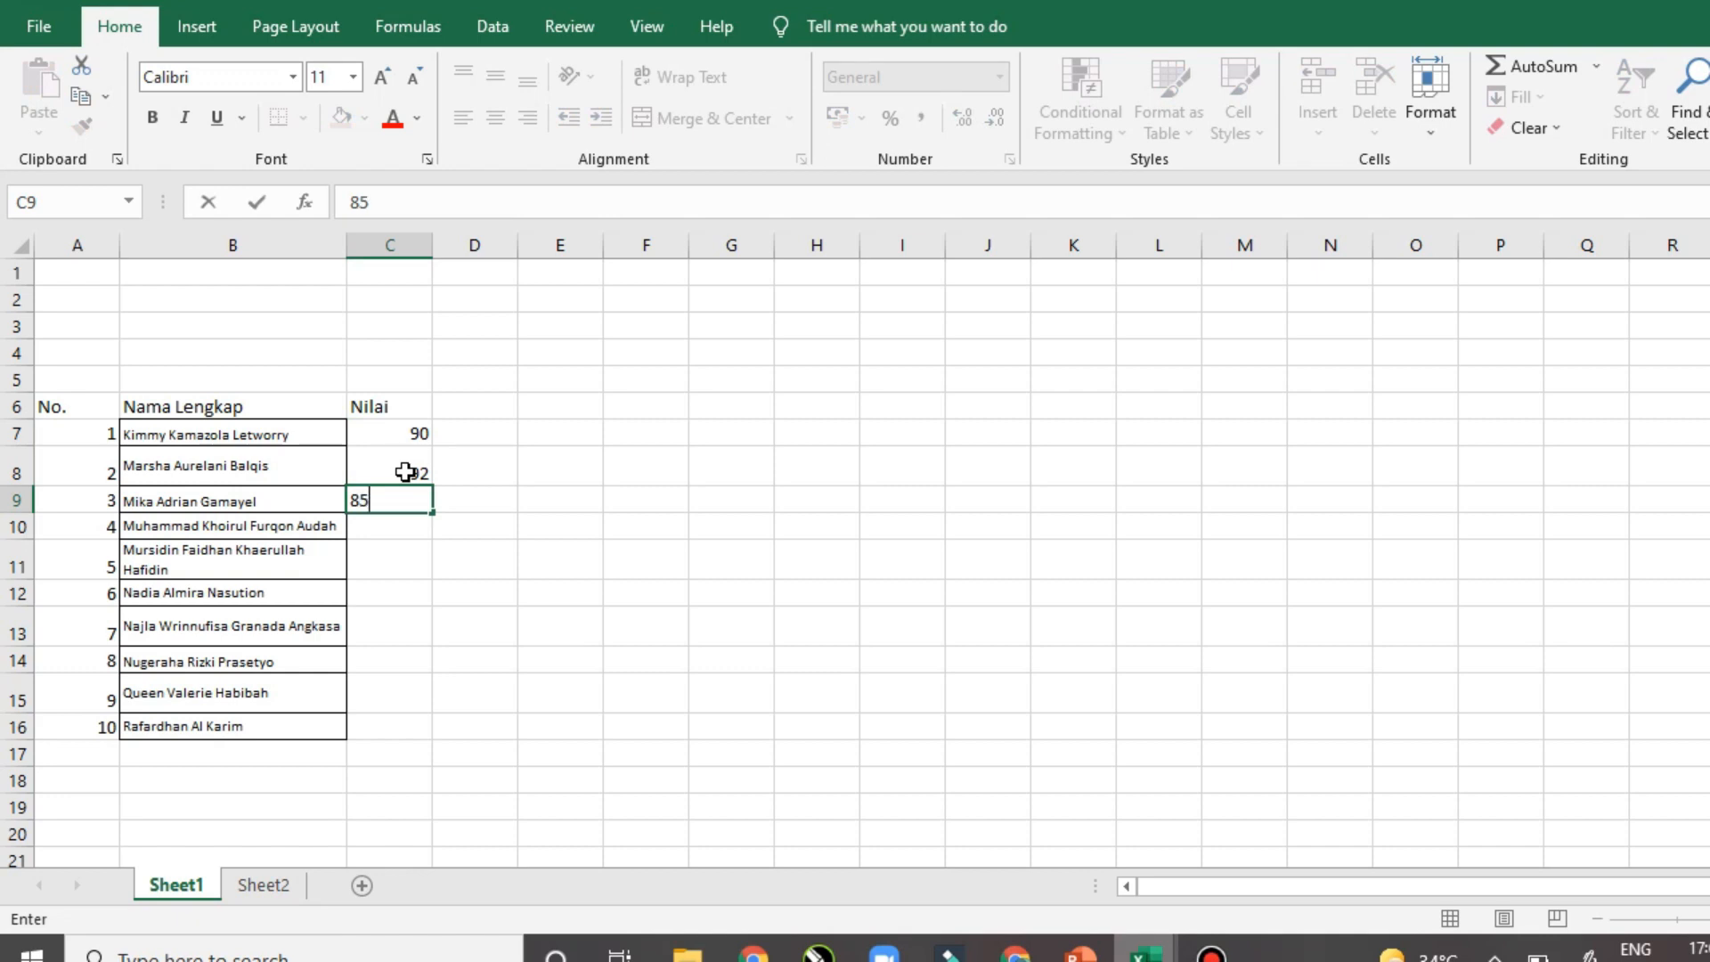
pyautogui.write('5')
pyautogui.press('Return')
pyautogui.write('87')
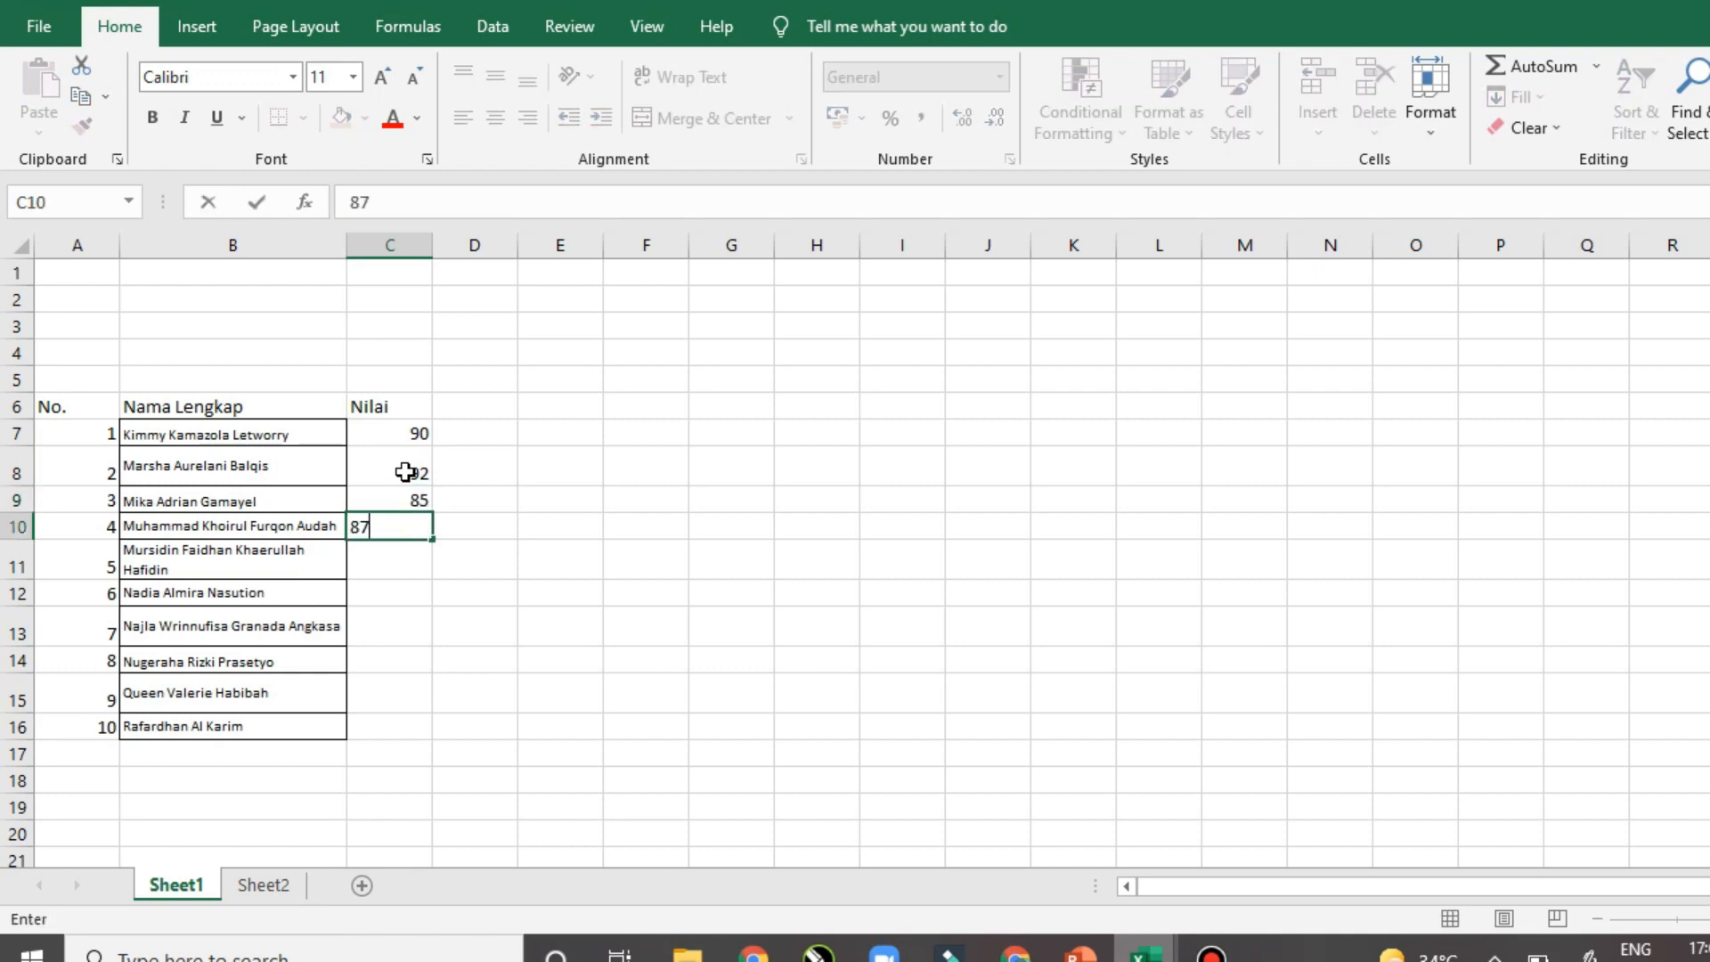
pyautogui.press('Return')
pyautogui.write('56')
pyautogui.hotkey('ctrl', 'Return')
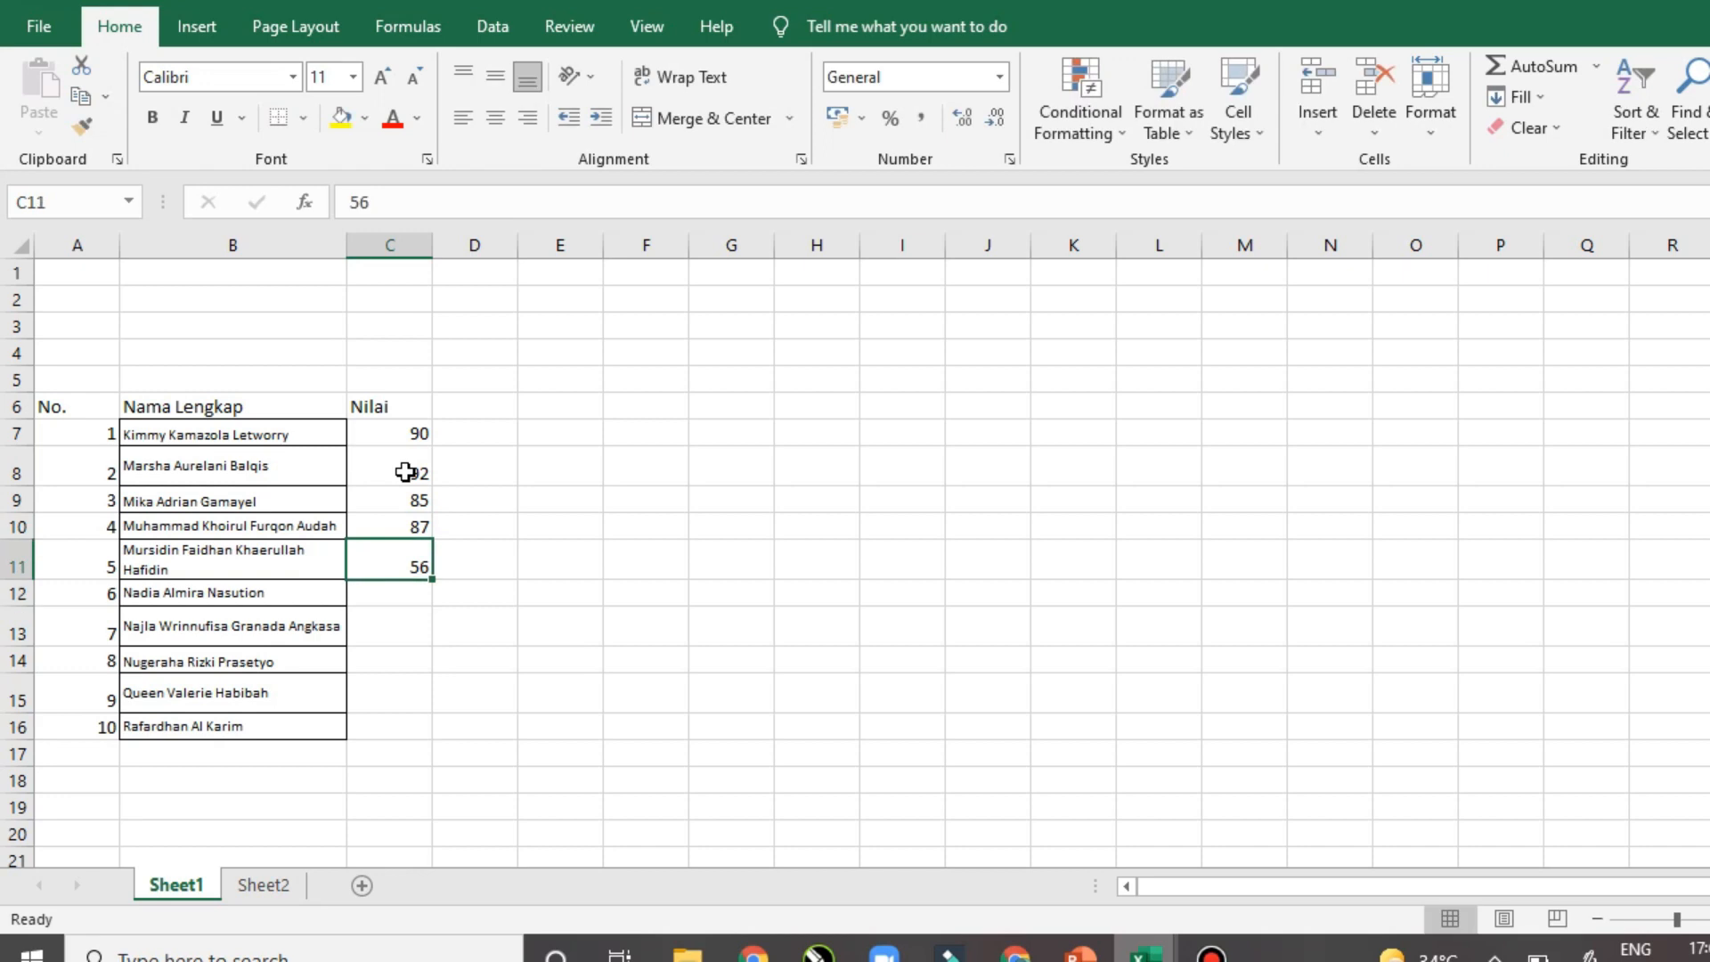
pyautogui.write('85')
pyautogui.press('Return')
# Enter the scores 93, 98, 87, 85 and 89 for students 6 to 10 in C12:C16
pyautogui.write('9')
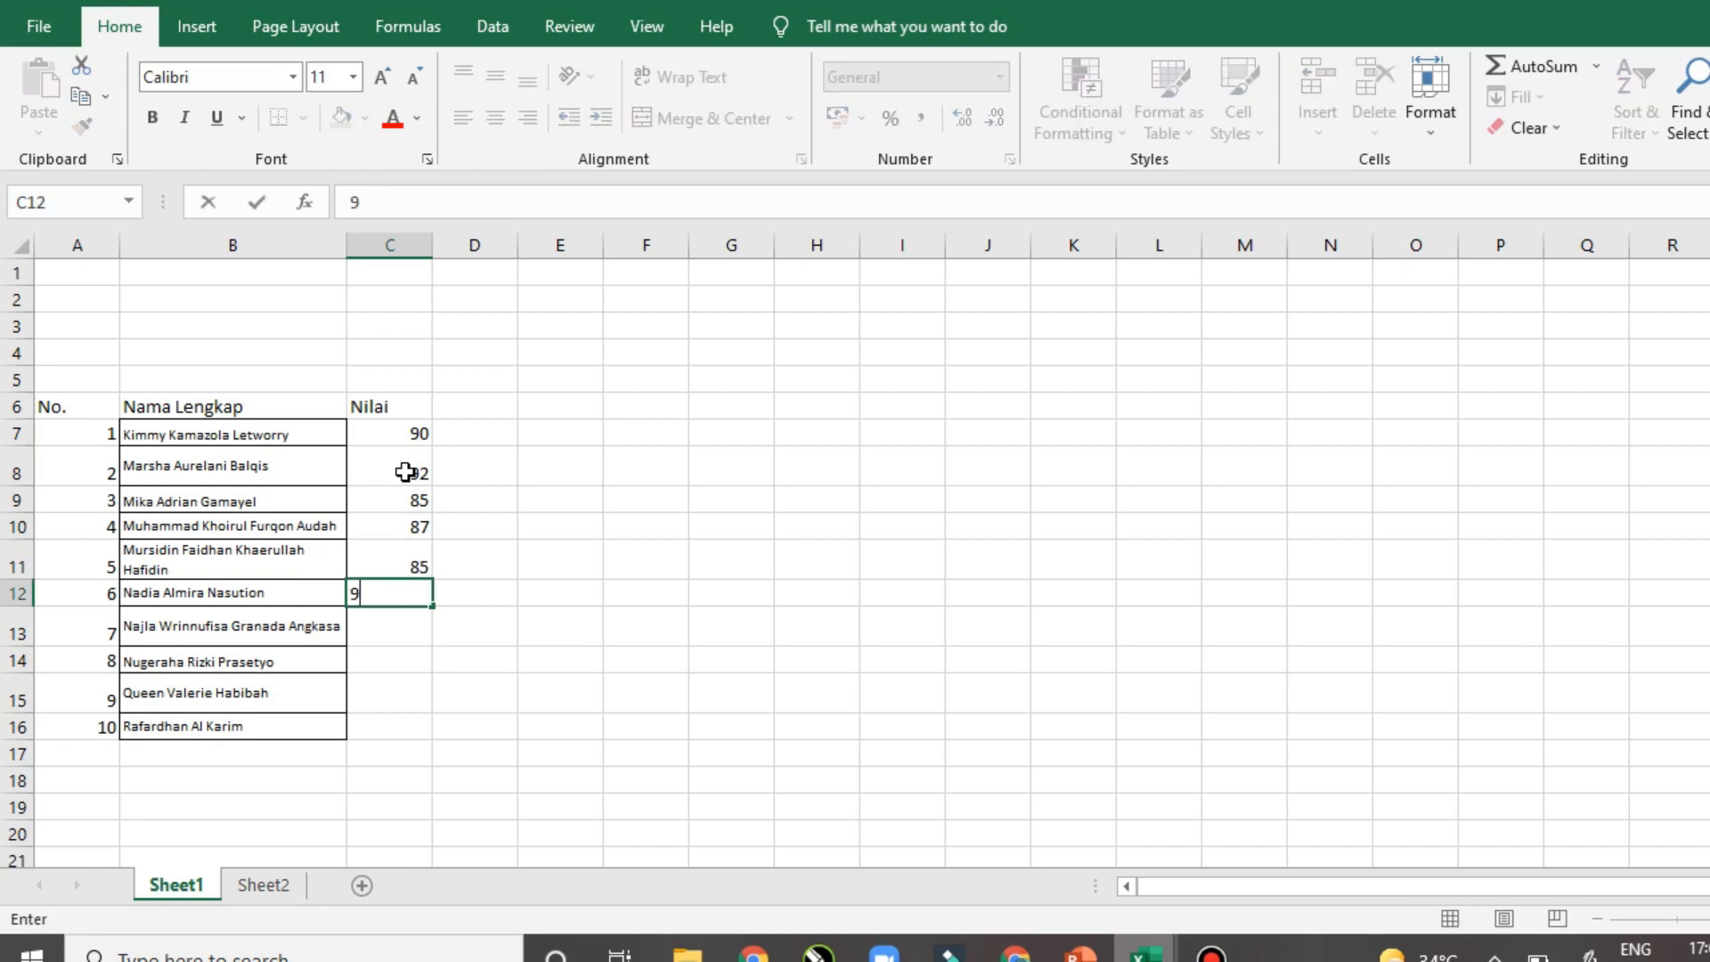
pyautogui.write('3')
pyautogui.press('Return')
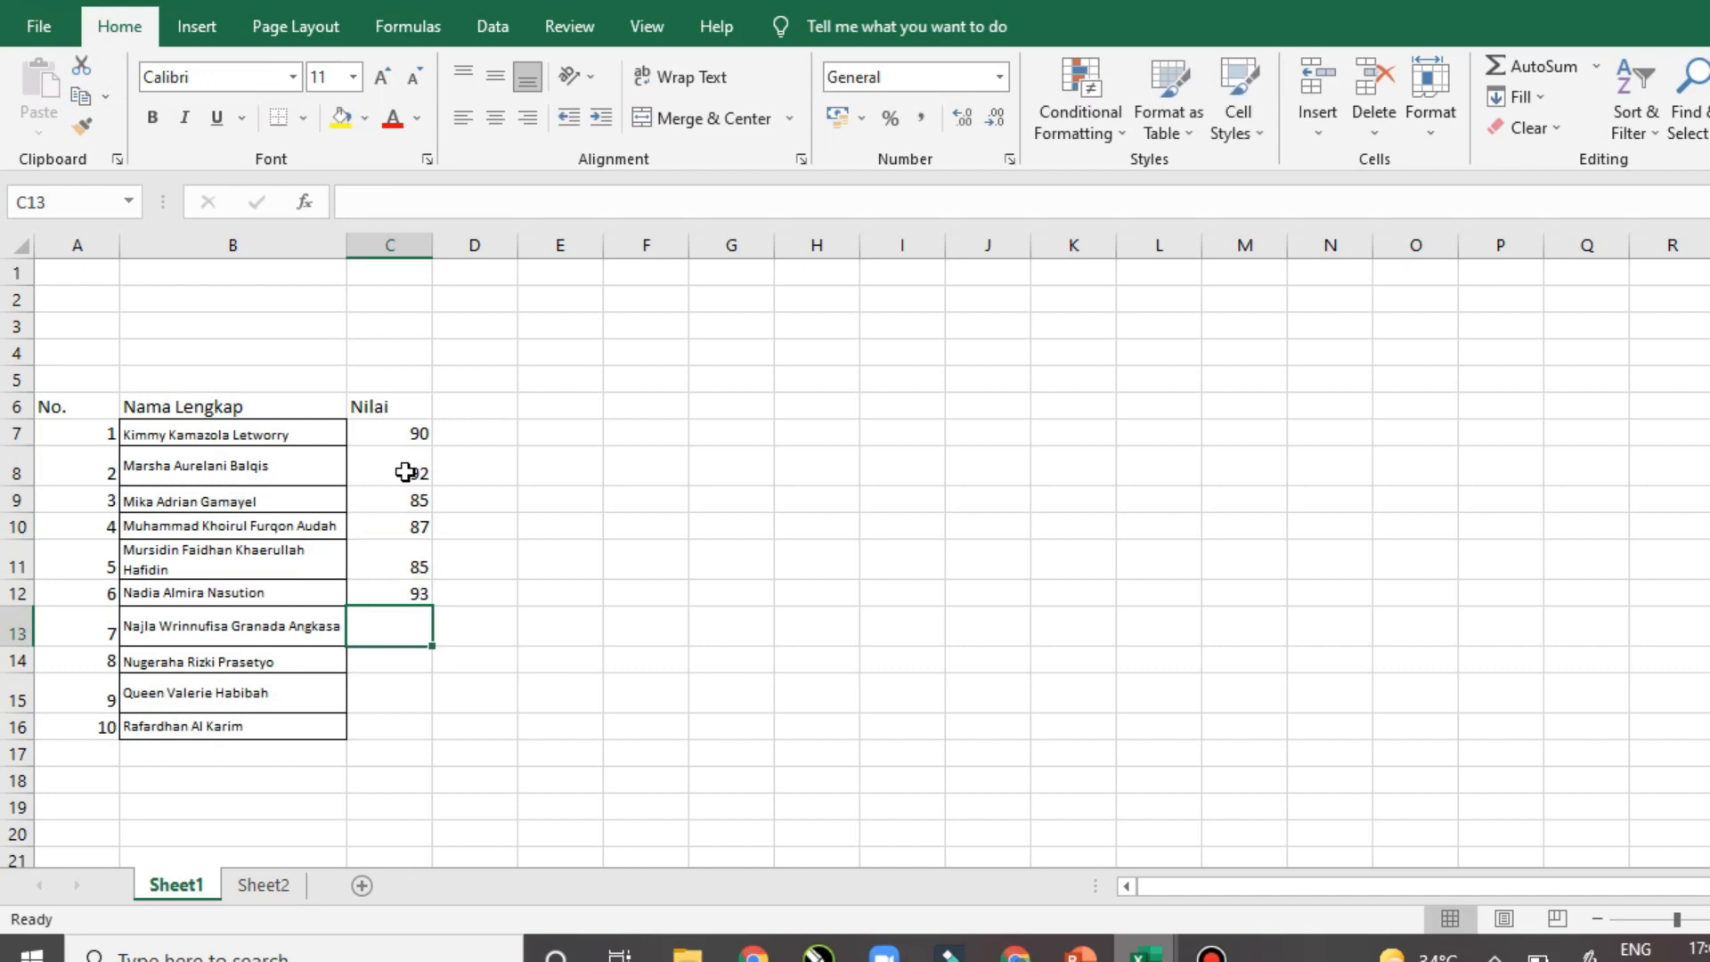
pyautogui.write('98')
pyautogui.press('Return')
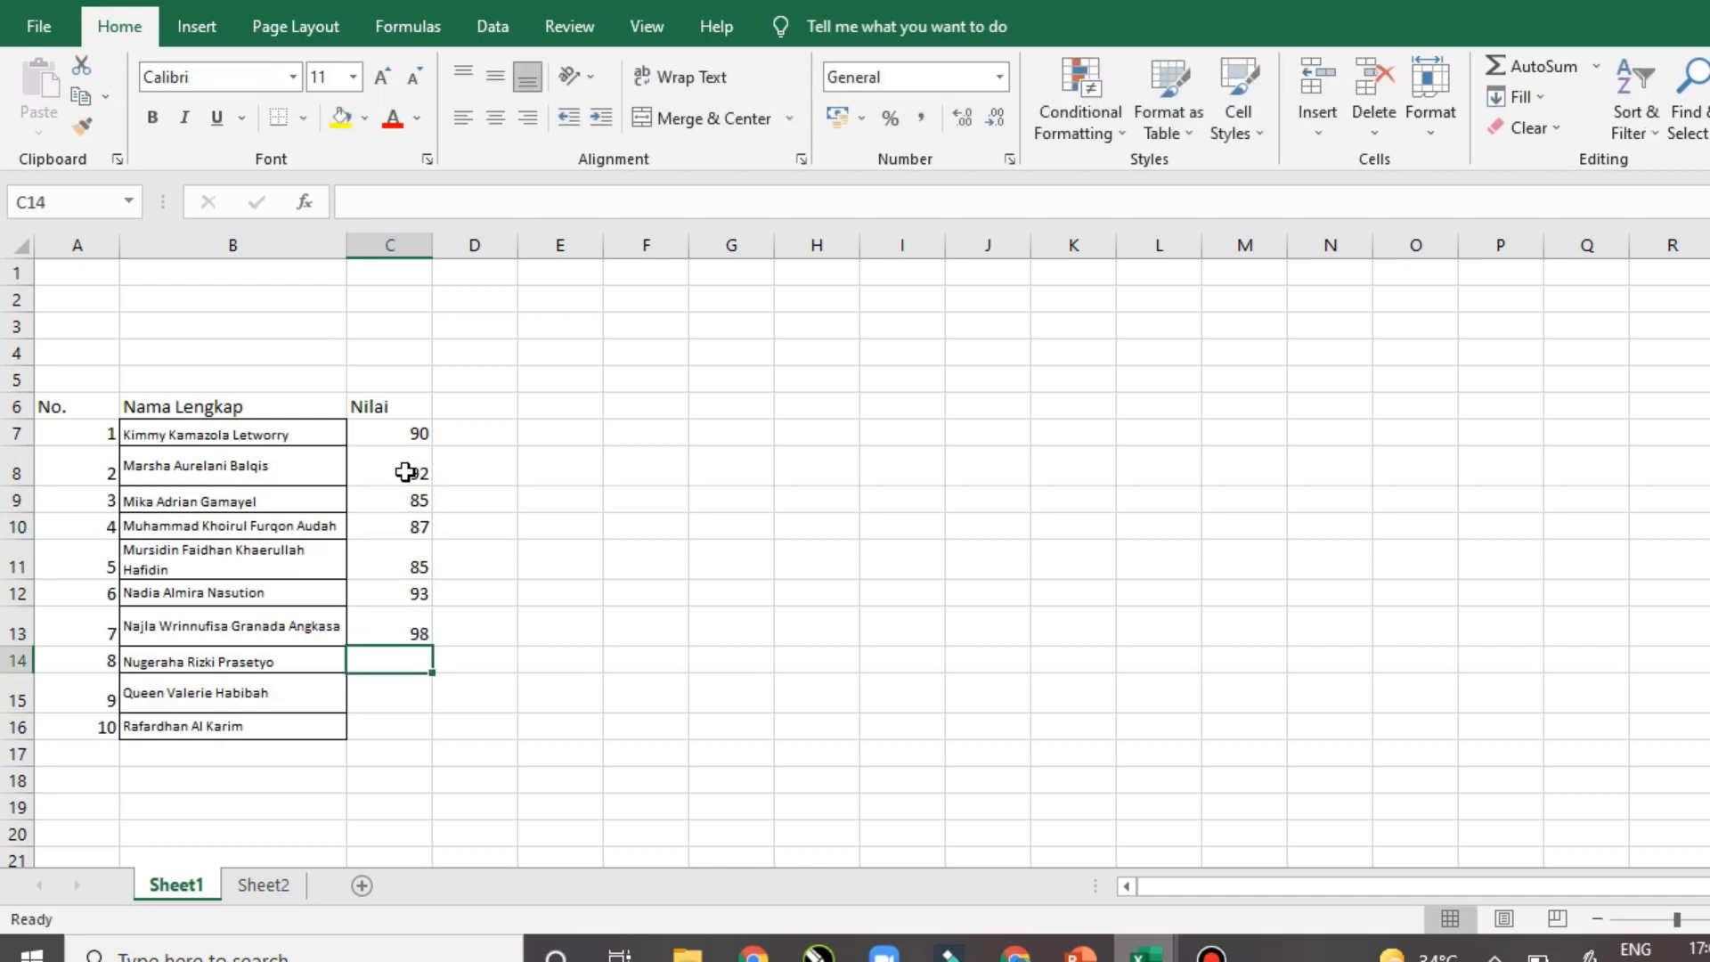
pyautogui.write('87')
pyautogui.press('Return')
pyautogui.write('85')
pyautogui.press('Return')
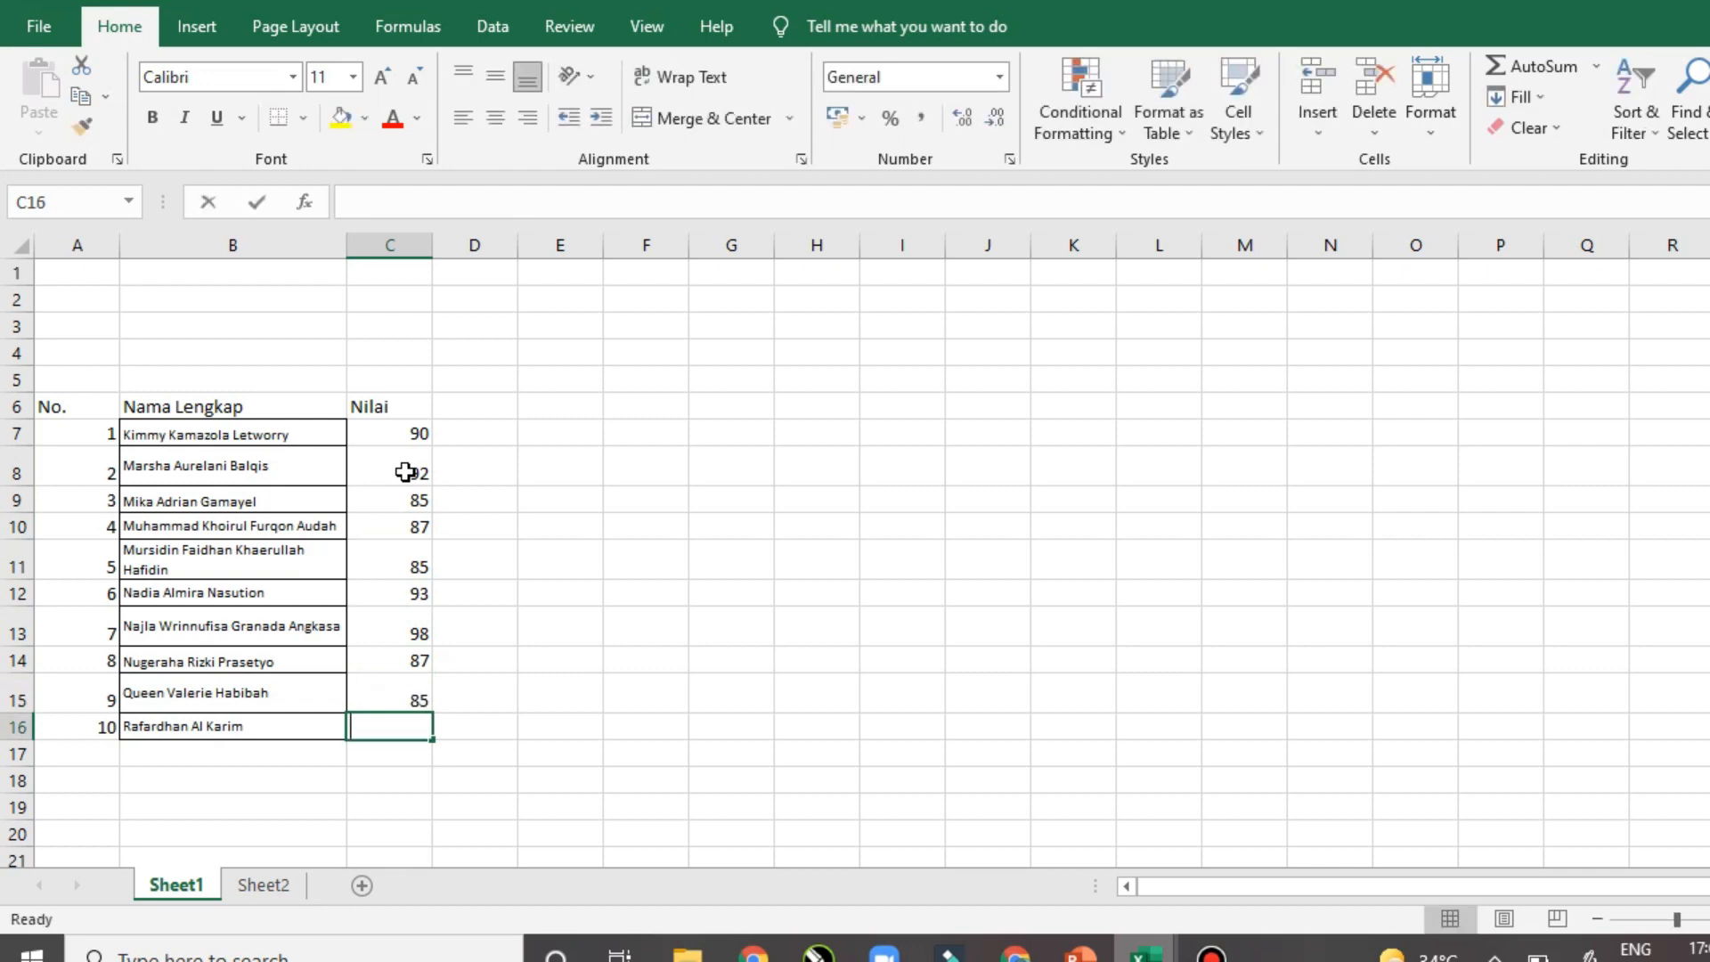
pyautogui.write('9')
pyautogui.press('BackSpace')
pyautogui.write('89')
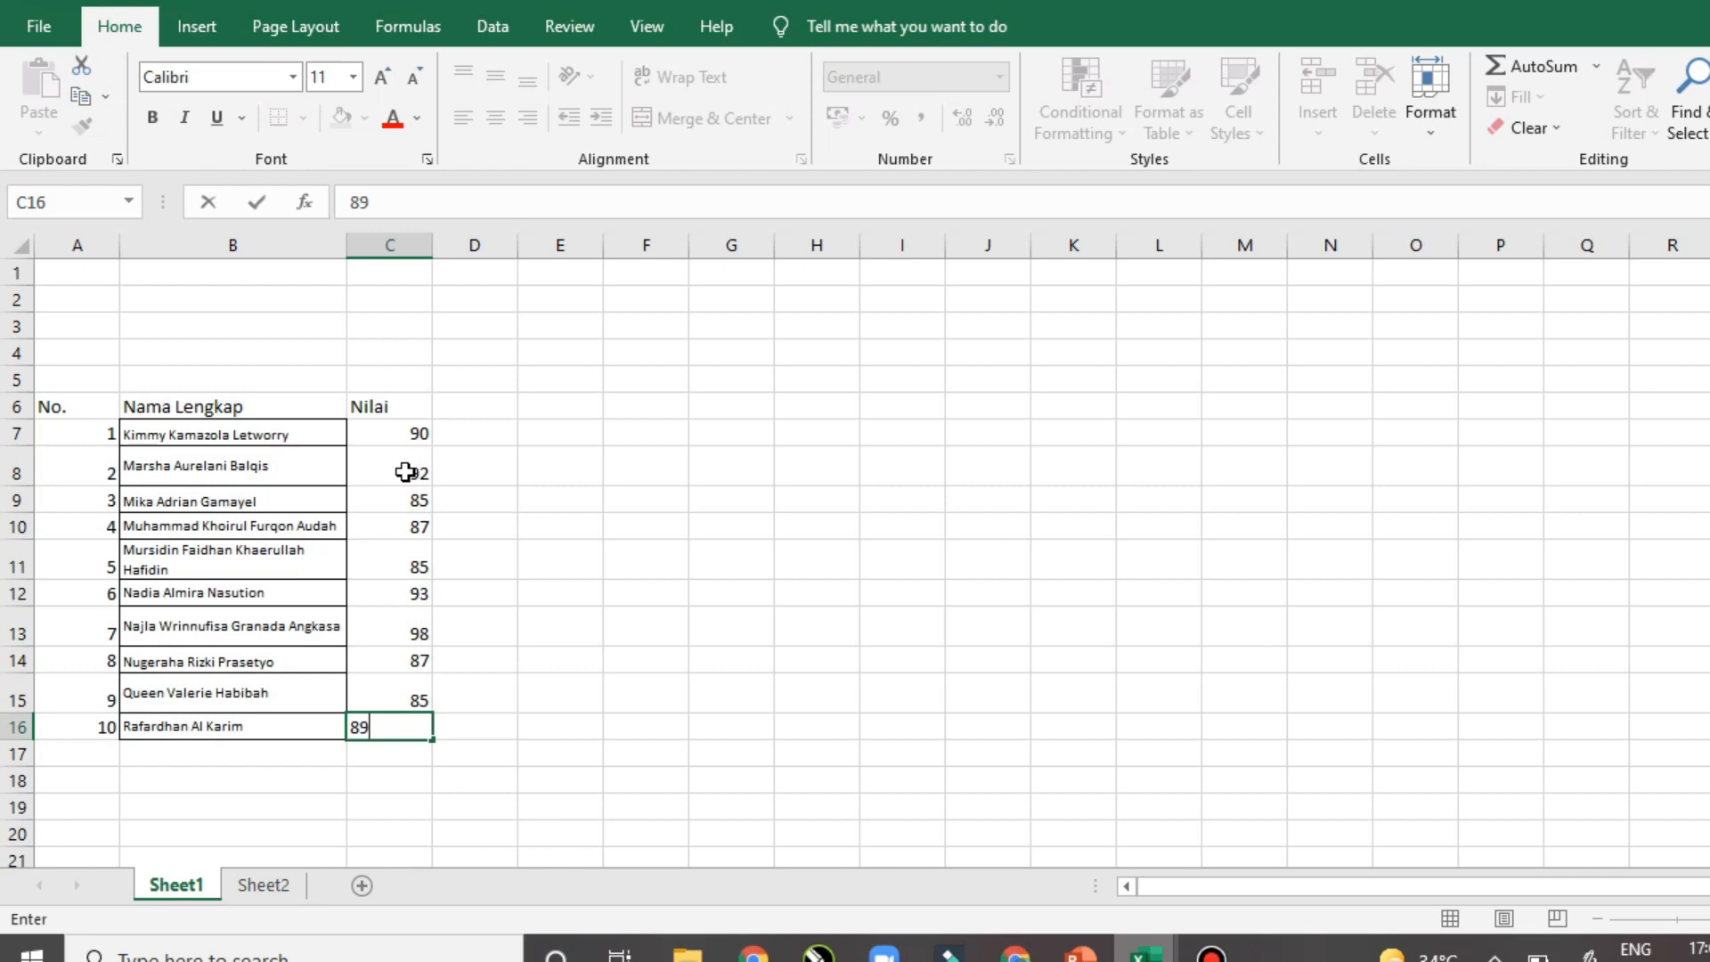
pyautogui.press('Right')
# Make the header cells A6:C6 bold and centre their text horizontally and vertically
pyautogui.press('Up')
pyautogui.press('Up')
pyautogui.press('Up')
pyautogui.press('Up')
pyautogui.press('Up')
pyautogui.press('Up')
pyautogui.press('Up')
pyautogui.press('Up')
pyautogui.press('Up')
pyautogui.press('Up')
pyautogui.press('Left')
pyautogui.press('Left')
pyautogui.press('Left')
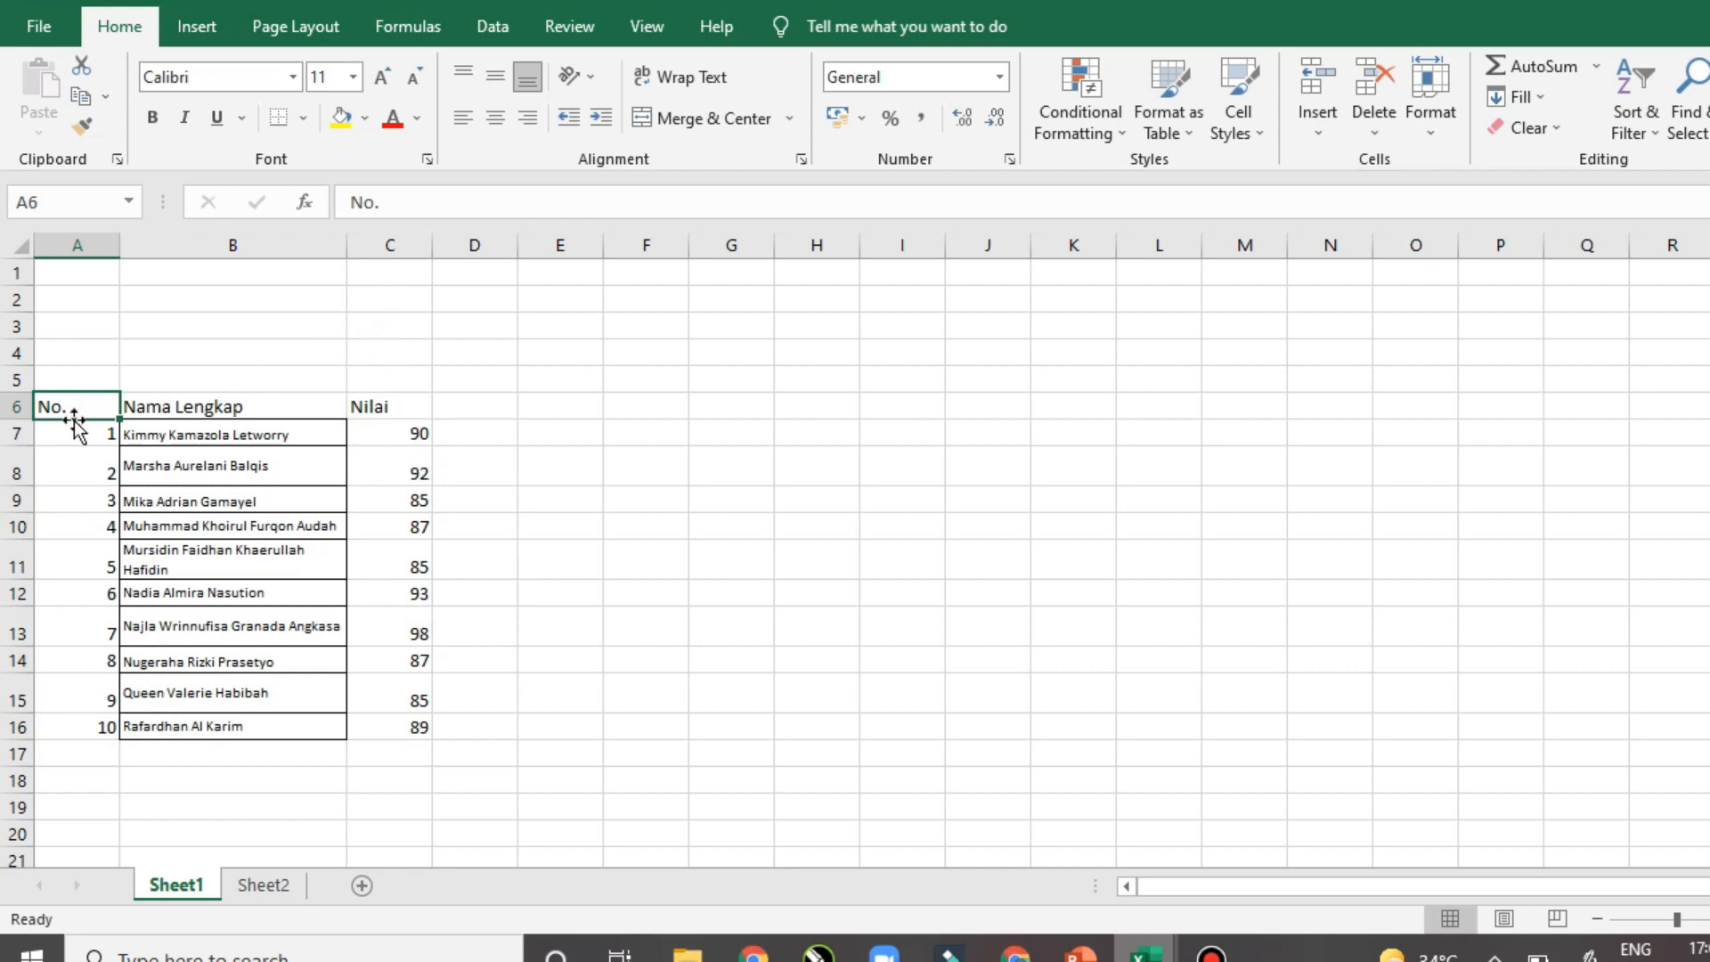
pyautogui.moveTo(75, 406); pyautogui.dragTo(408, 406)
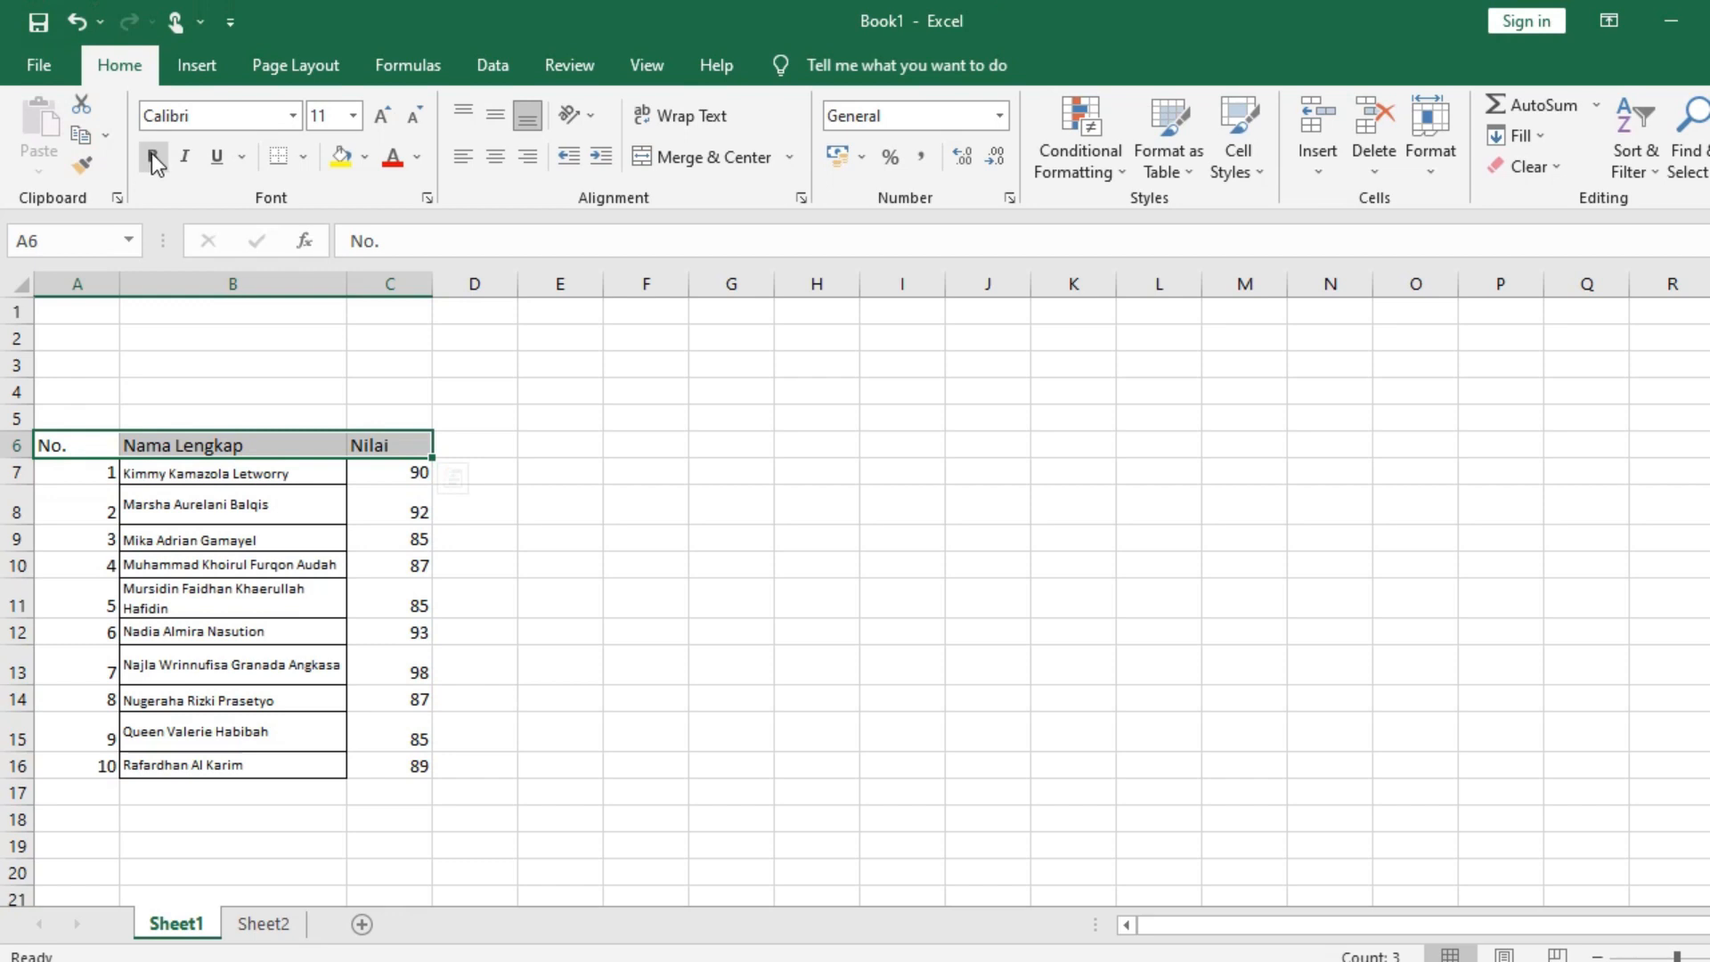
pyautogui.click(153, 159)
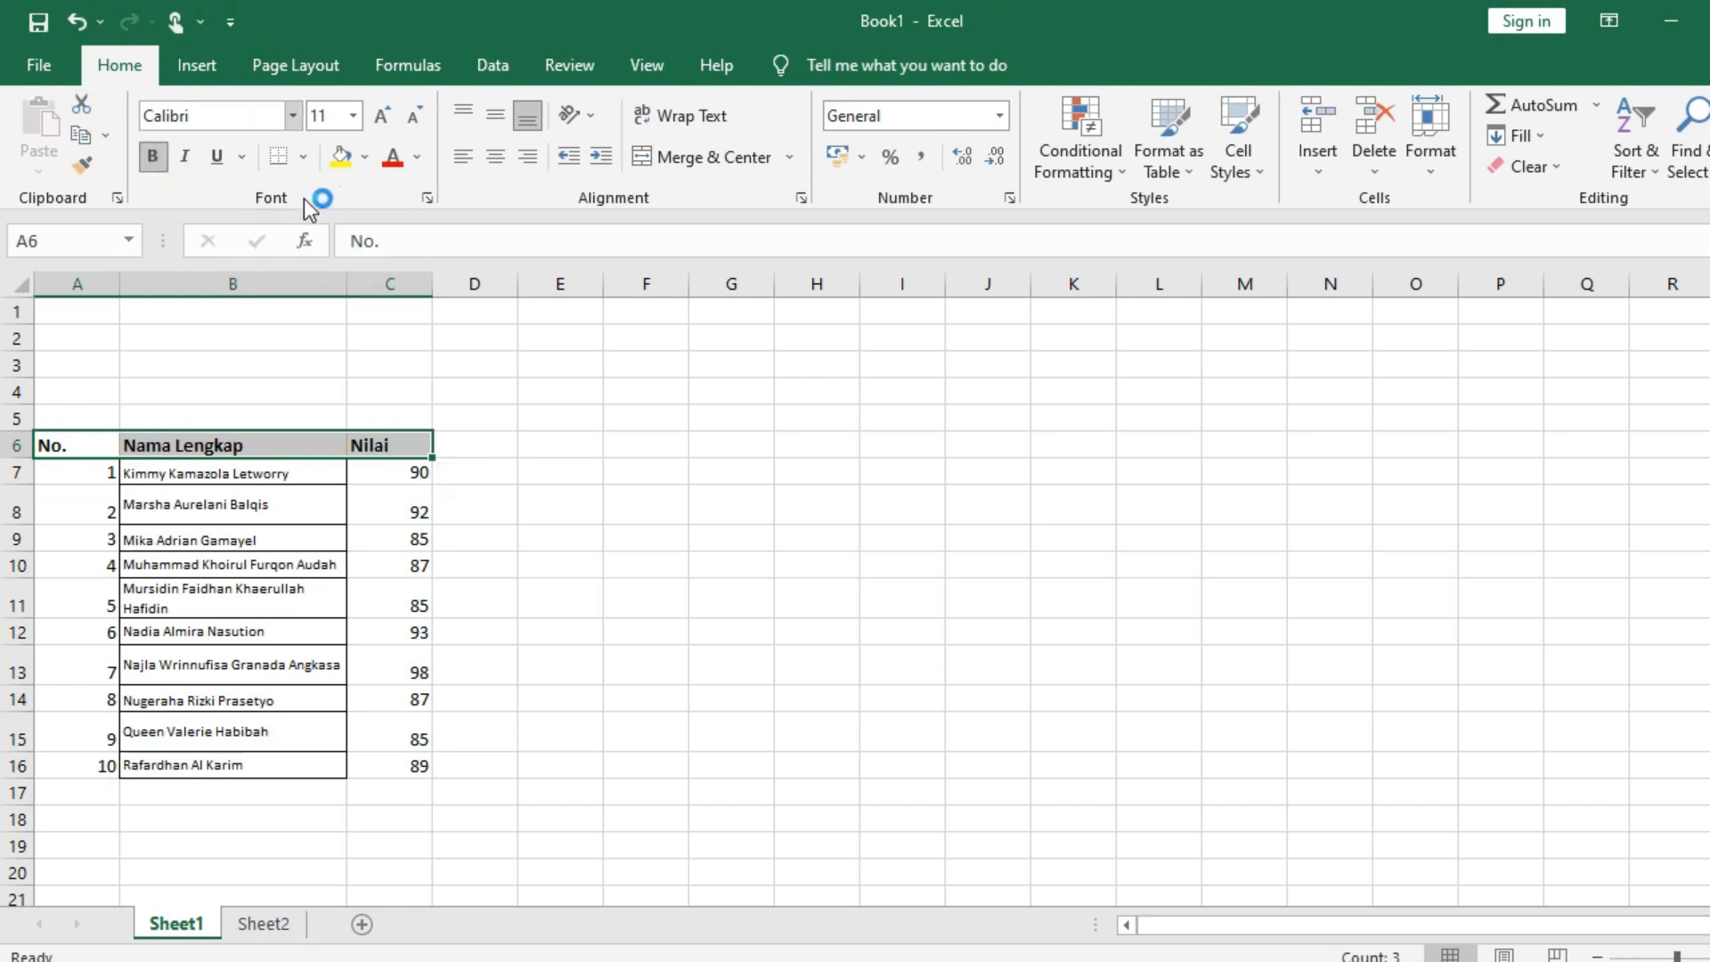
pyautogui.click(499, 160)
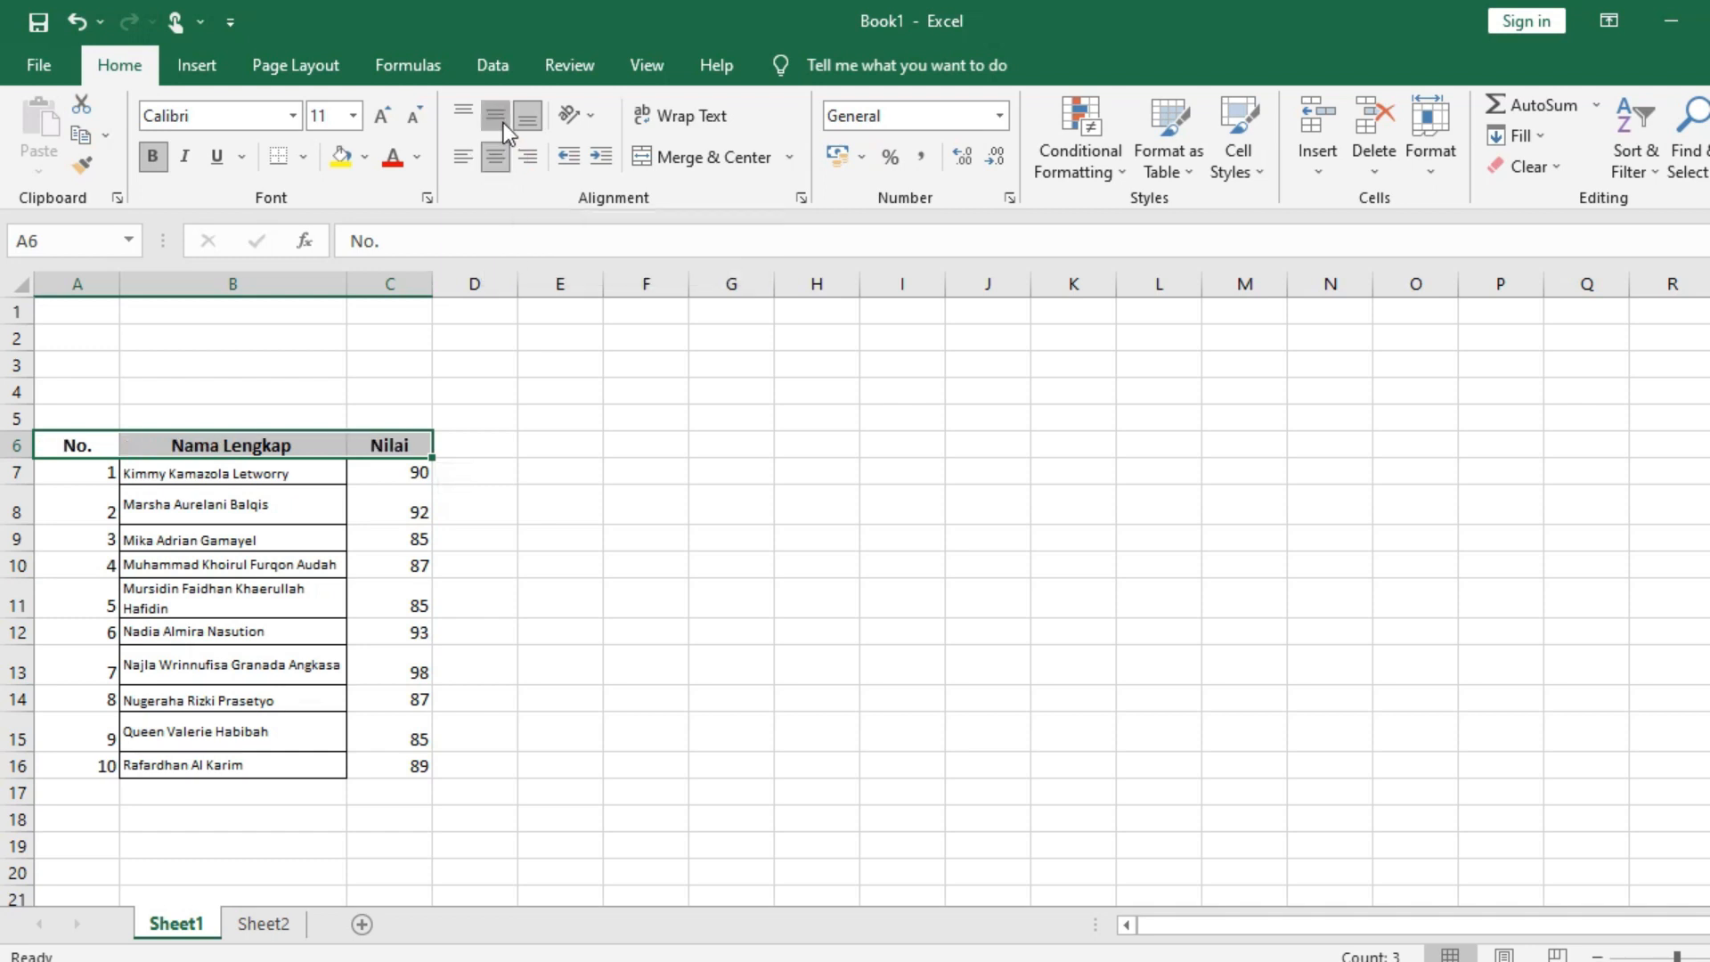
# Apply all borders to the whole table in A6:C16
pyautogui.click(127, 477)
pyautogui.moveTo(93, 434); pyautogui.dragTo(394, 772)
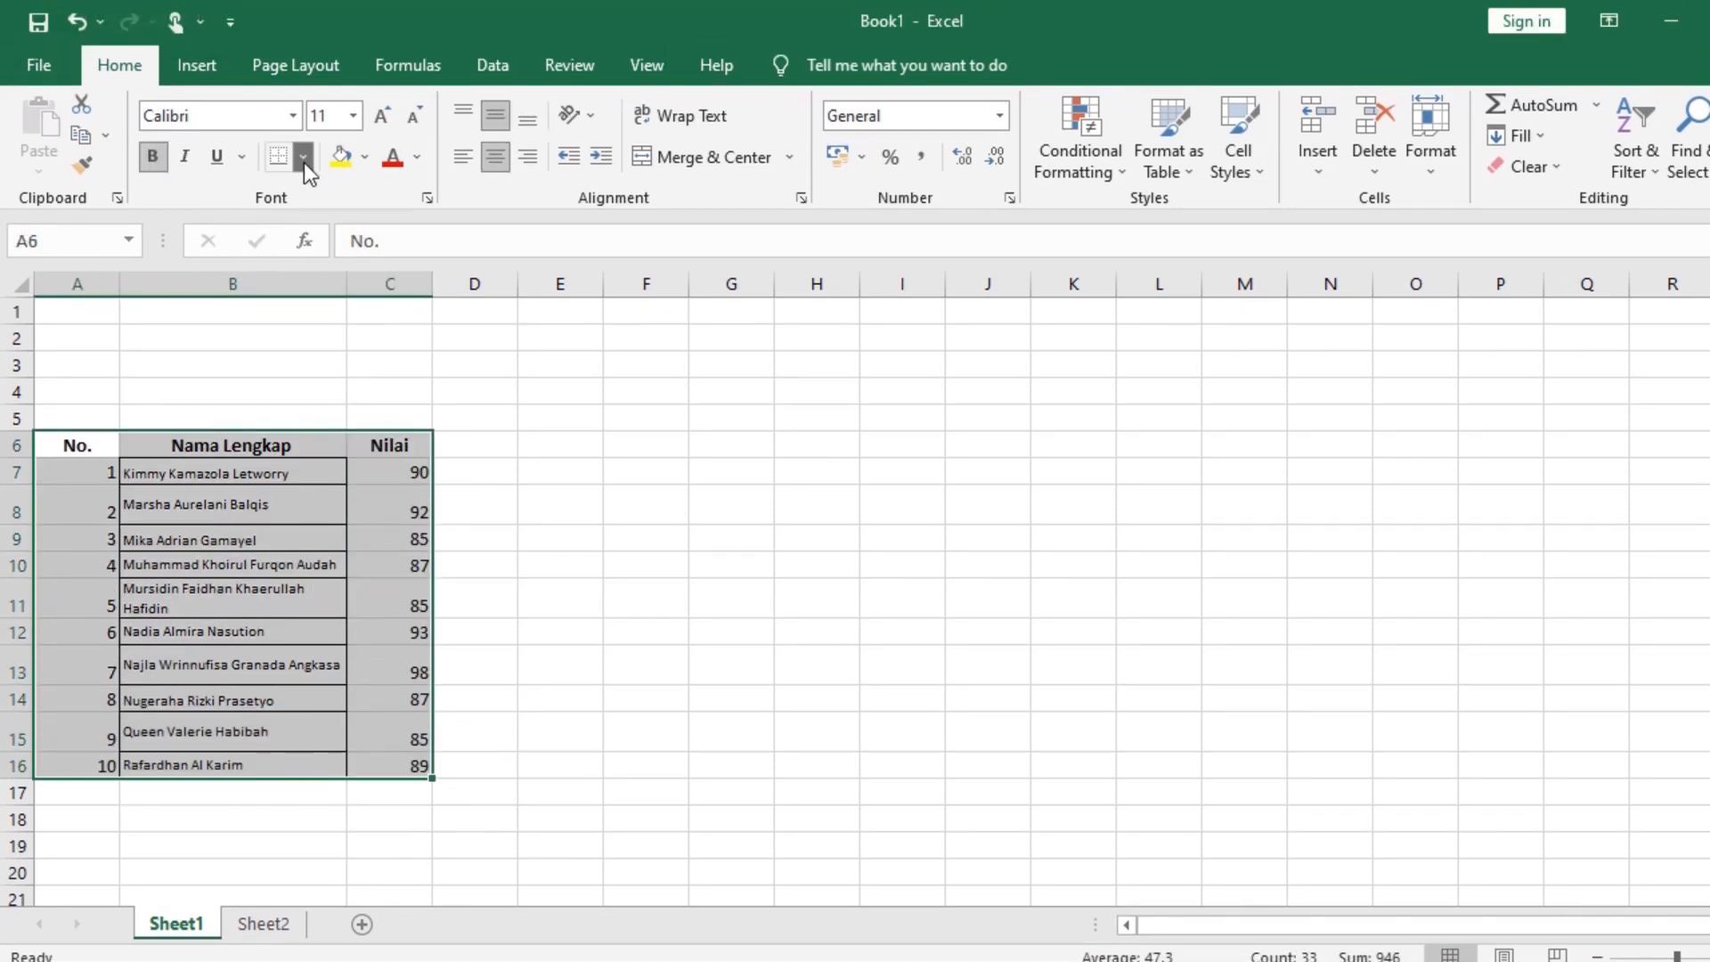
pyautogui.click(303, 162)
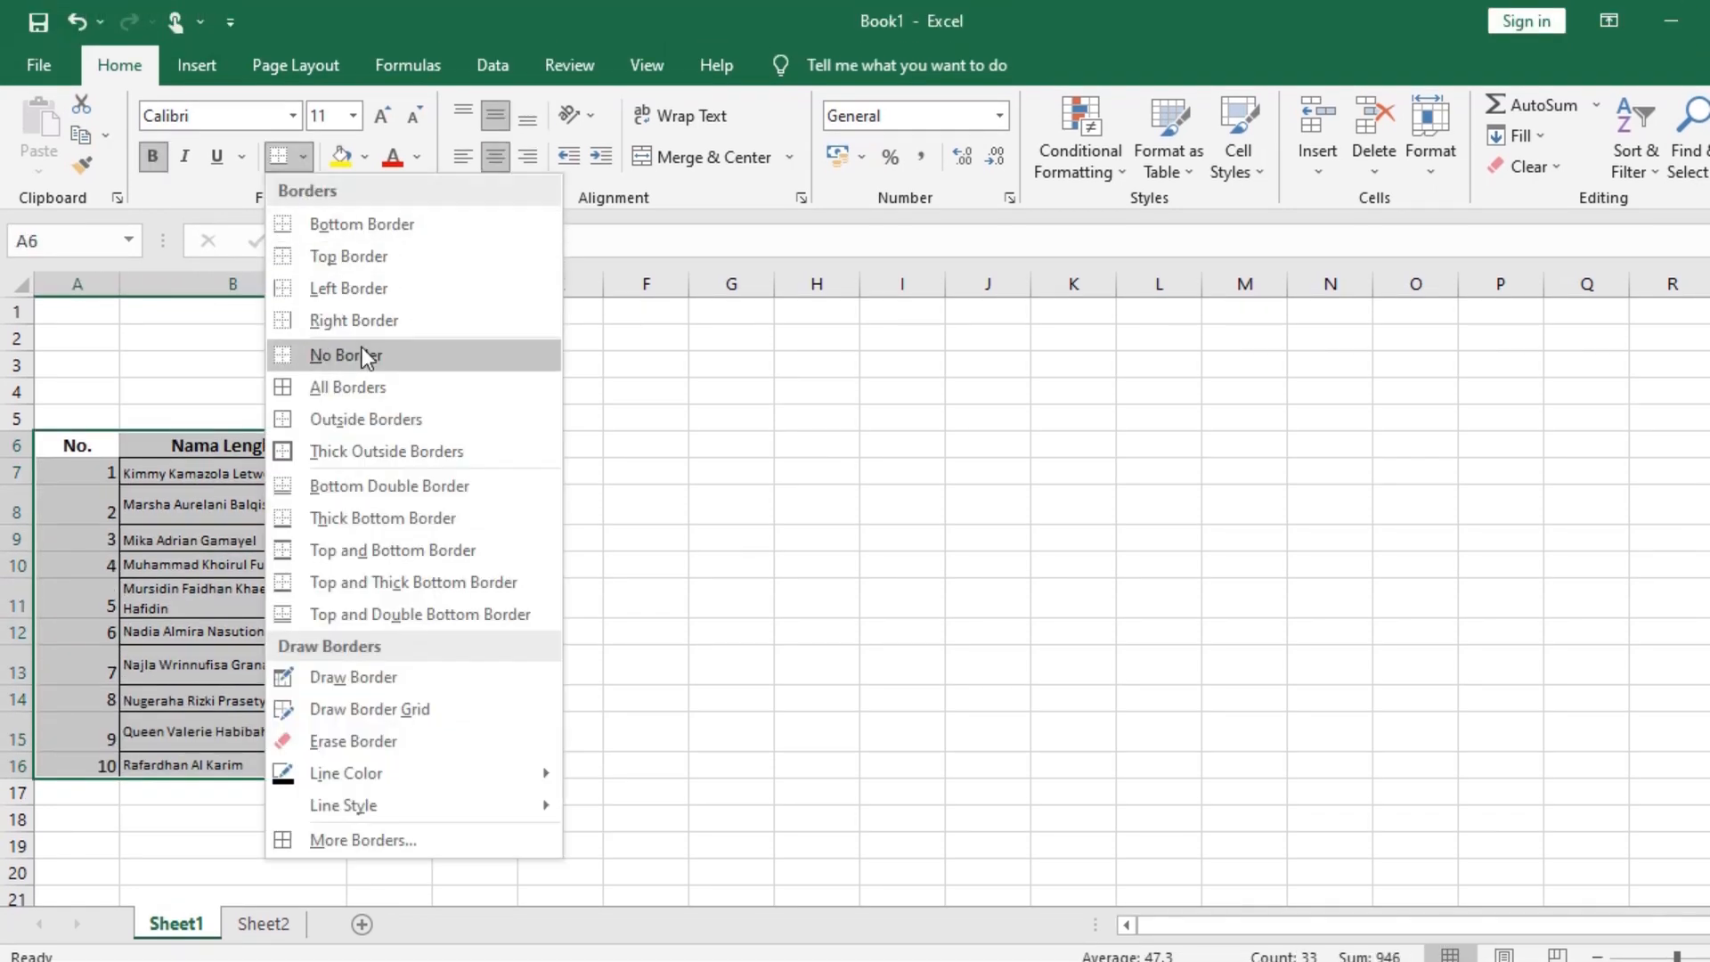
pyautogui.click(319, 385)
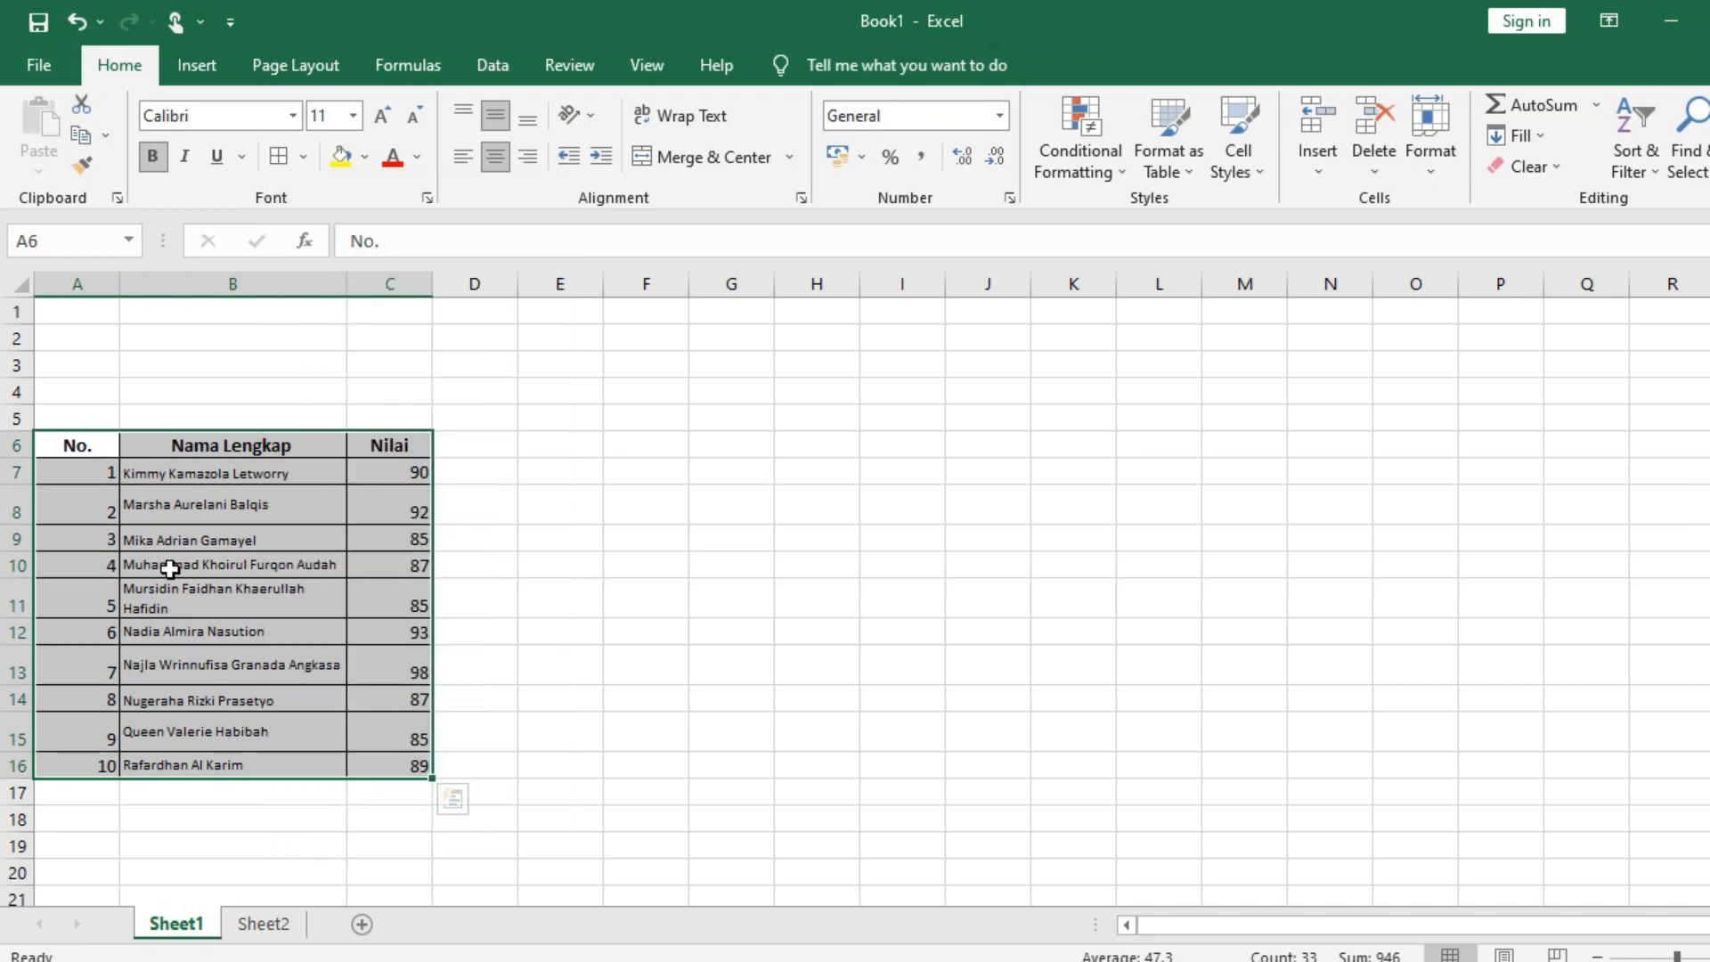
# Change the font of the table A6:C16 to Times New Roman
pyautogui.click(250, 118)
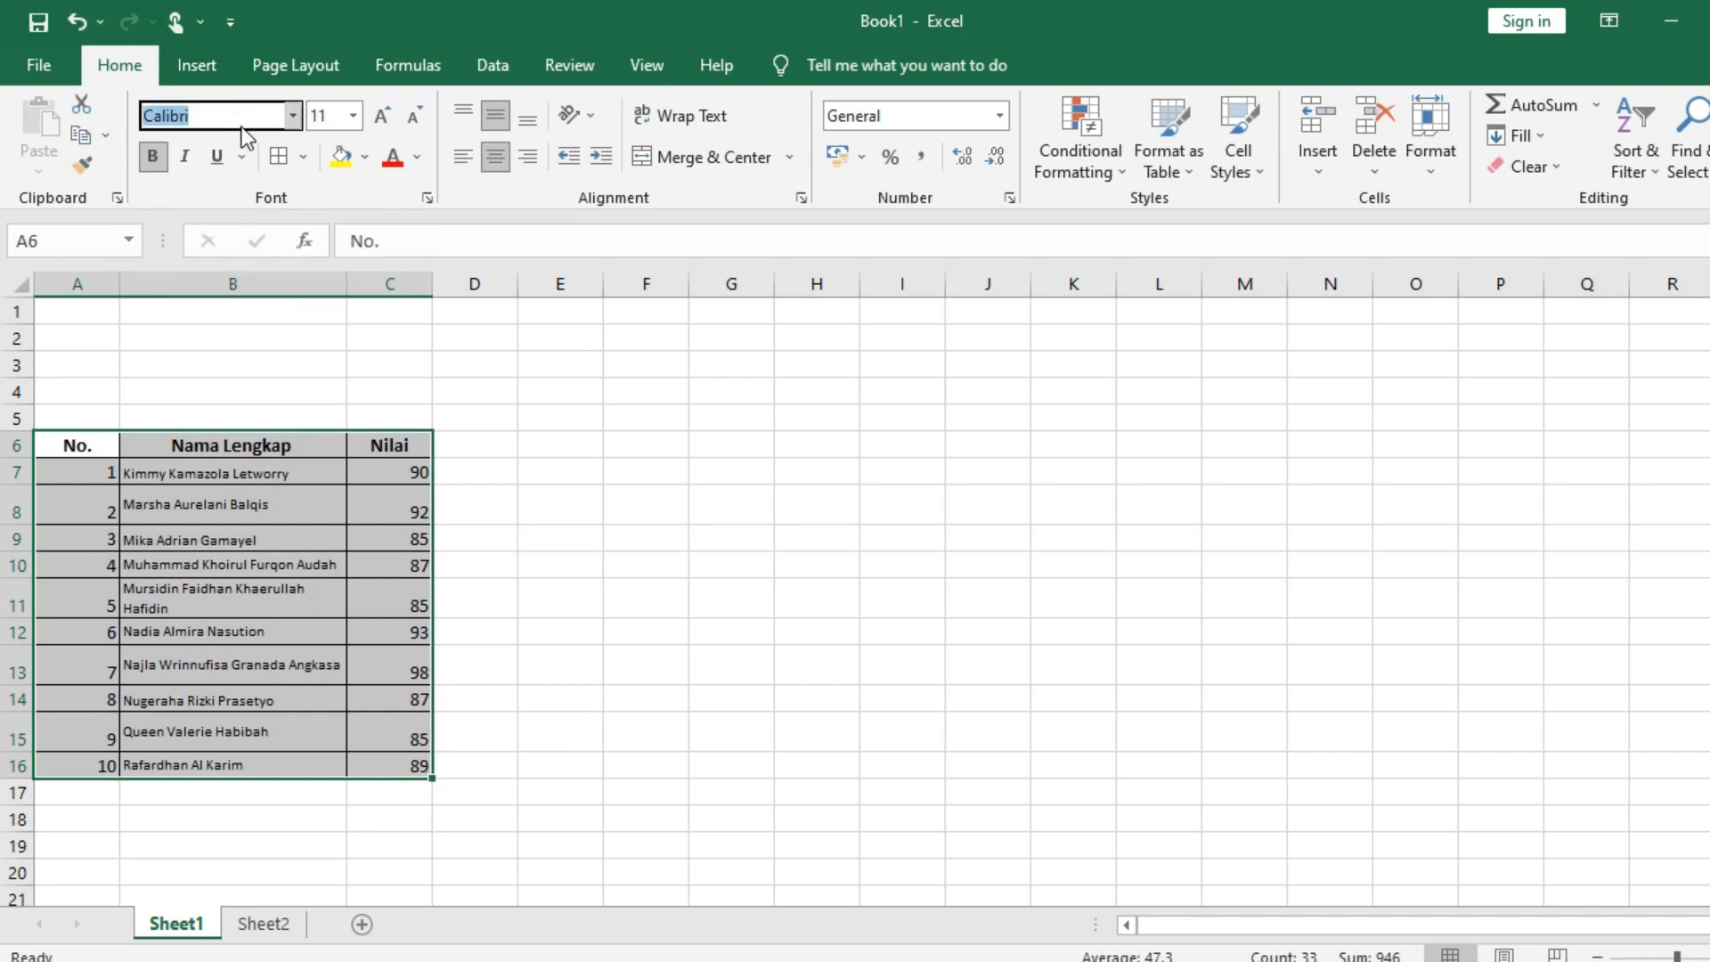
pyautogui.write('Times New Roman')
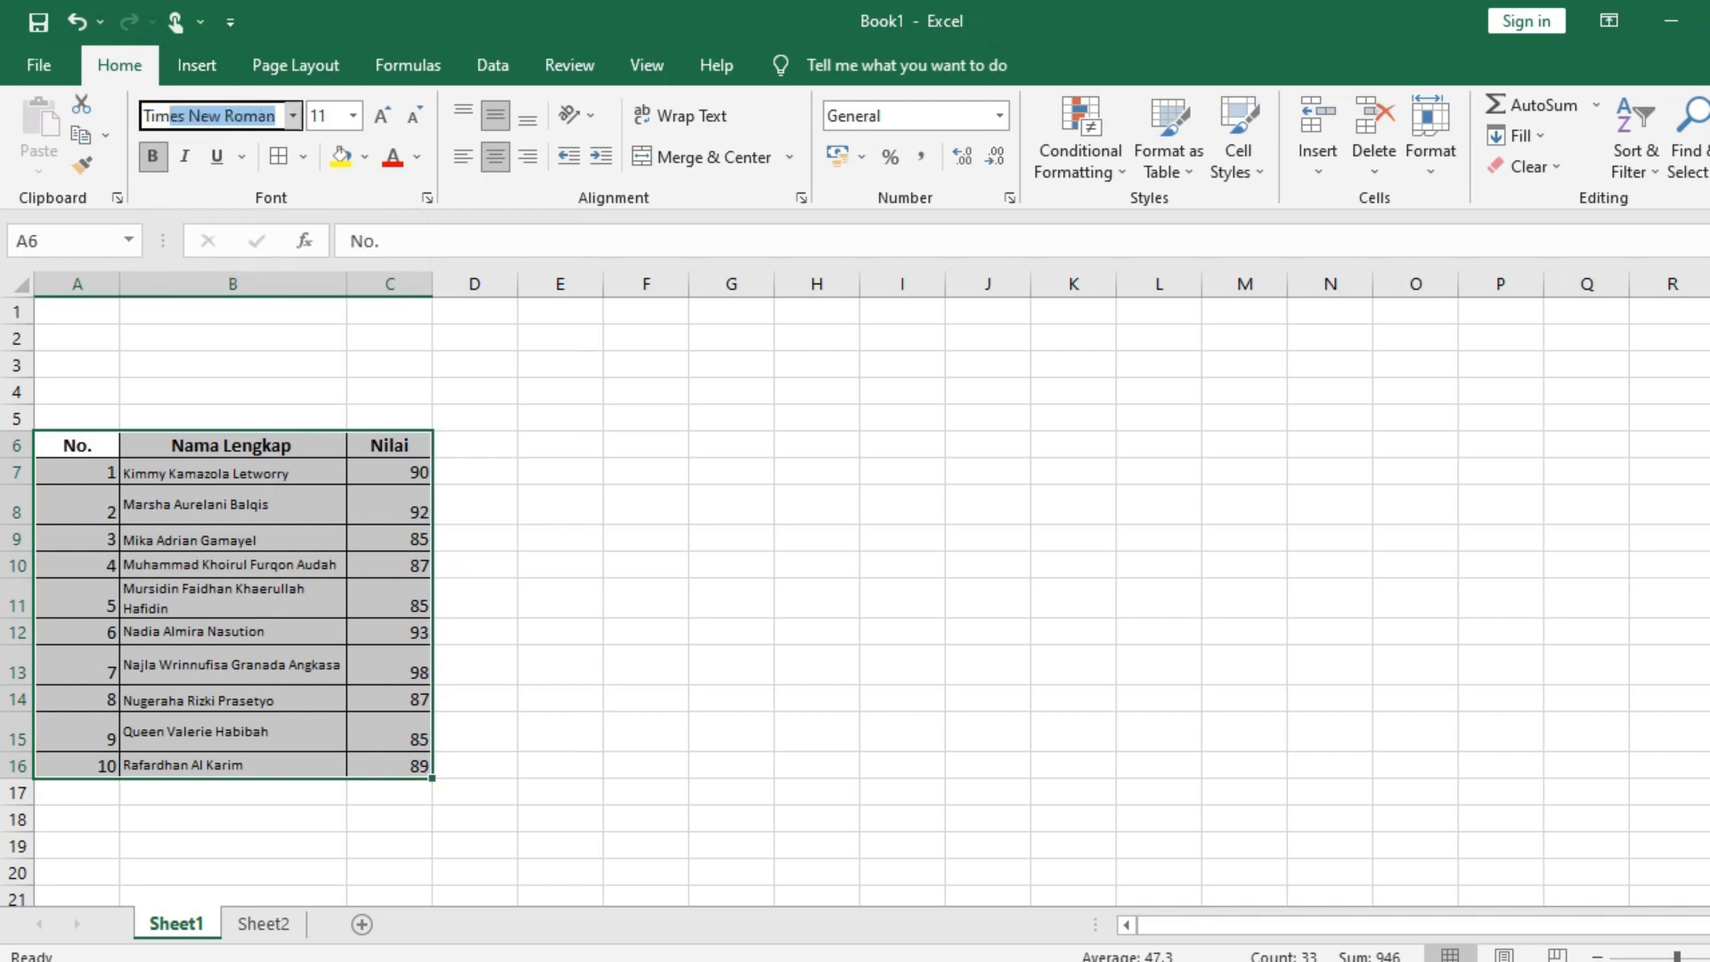
pyautogui.press('Return')
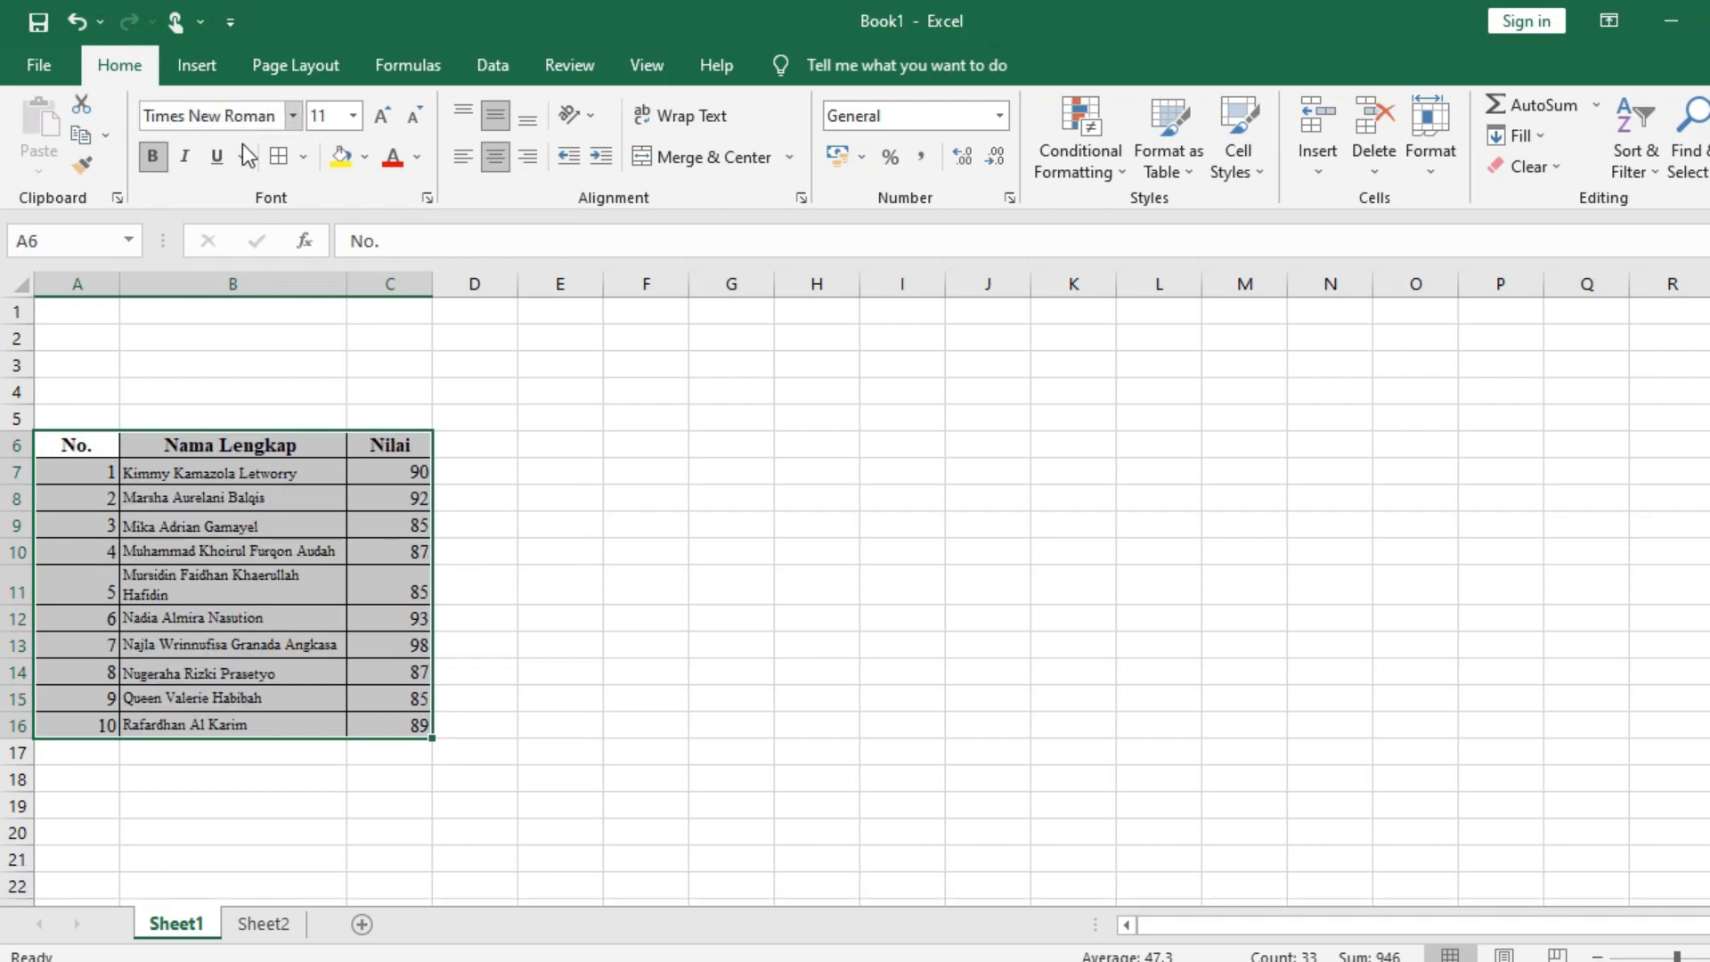
pyautogui.click(506, 469)
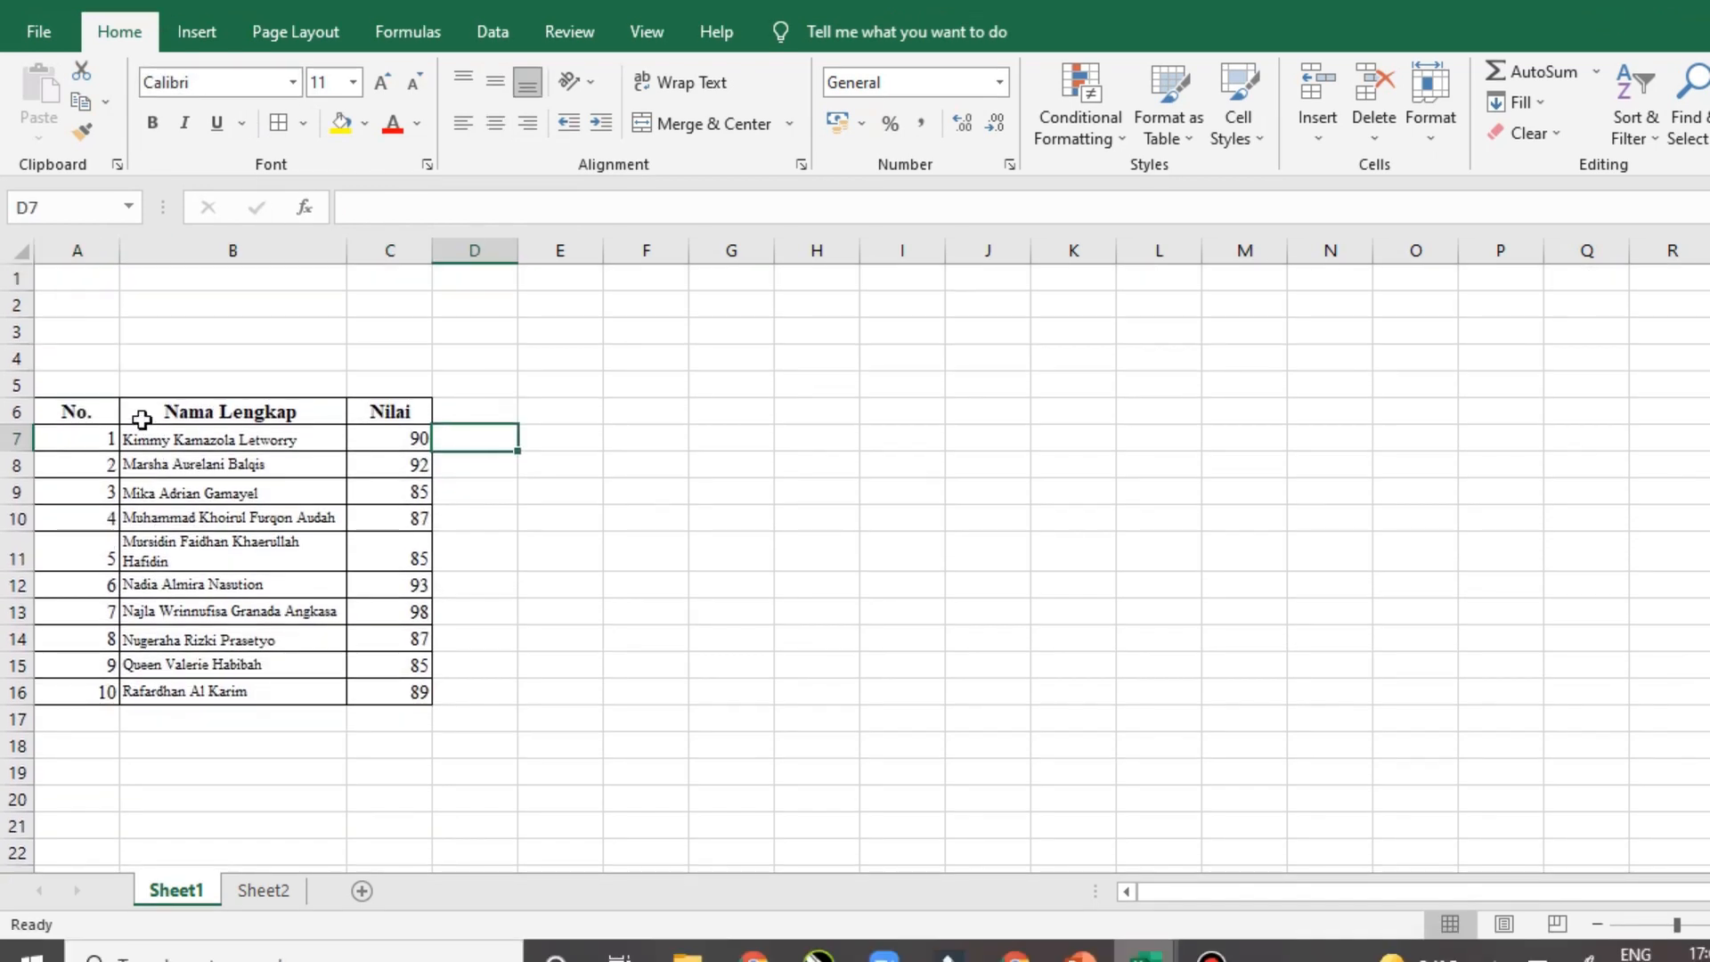
# Set the table's font size to 12 and widen column B to suit the larger names
pyautogui.moveTo(80, 446); pyautogui.dragTo(405, 692)
pyautogui.click(330, 82)
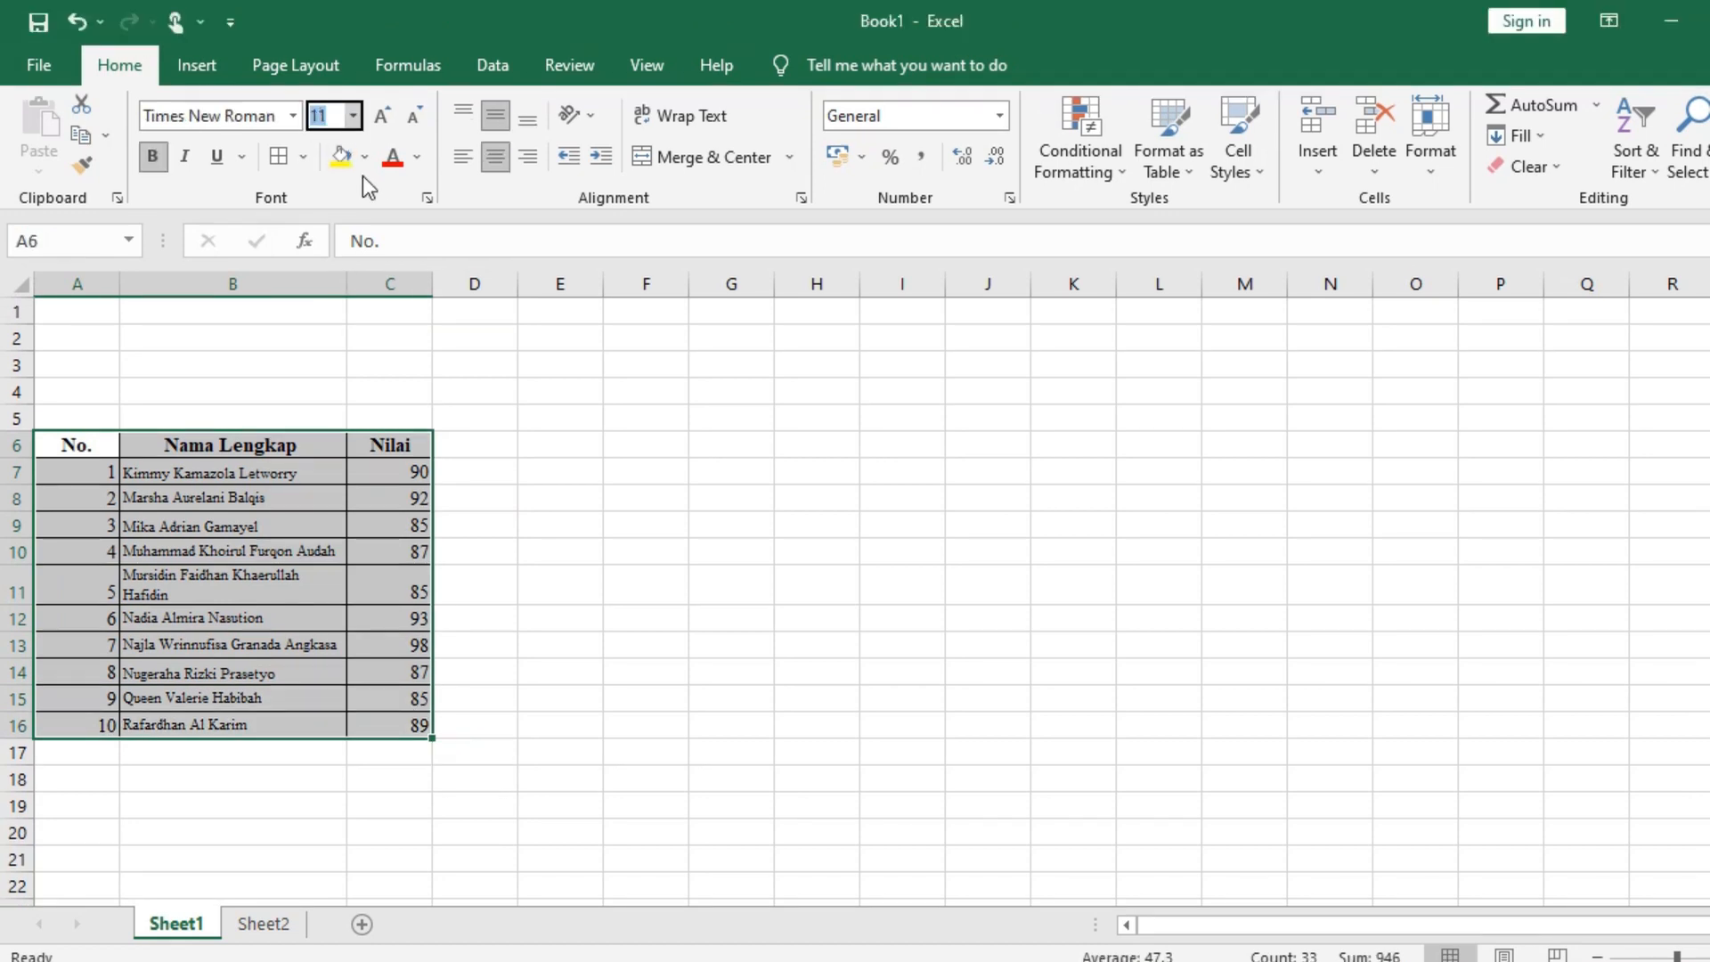
pyautogui.write('12')
pyautogui.press('Return')
pyautogui.click(281, 554)
pyautogui.moveTo(347, 284); pyautogui.dragTo(419, 283)
# Add the label "Jumlah Nilai" in B17, directly below the last student name
pyautogui.scroll(-1, 294, 706)
pyautogui.click(286, 724)
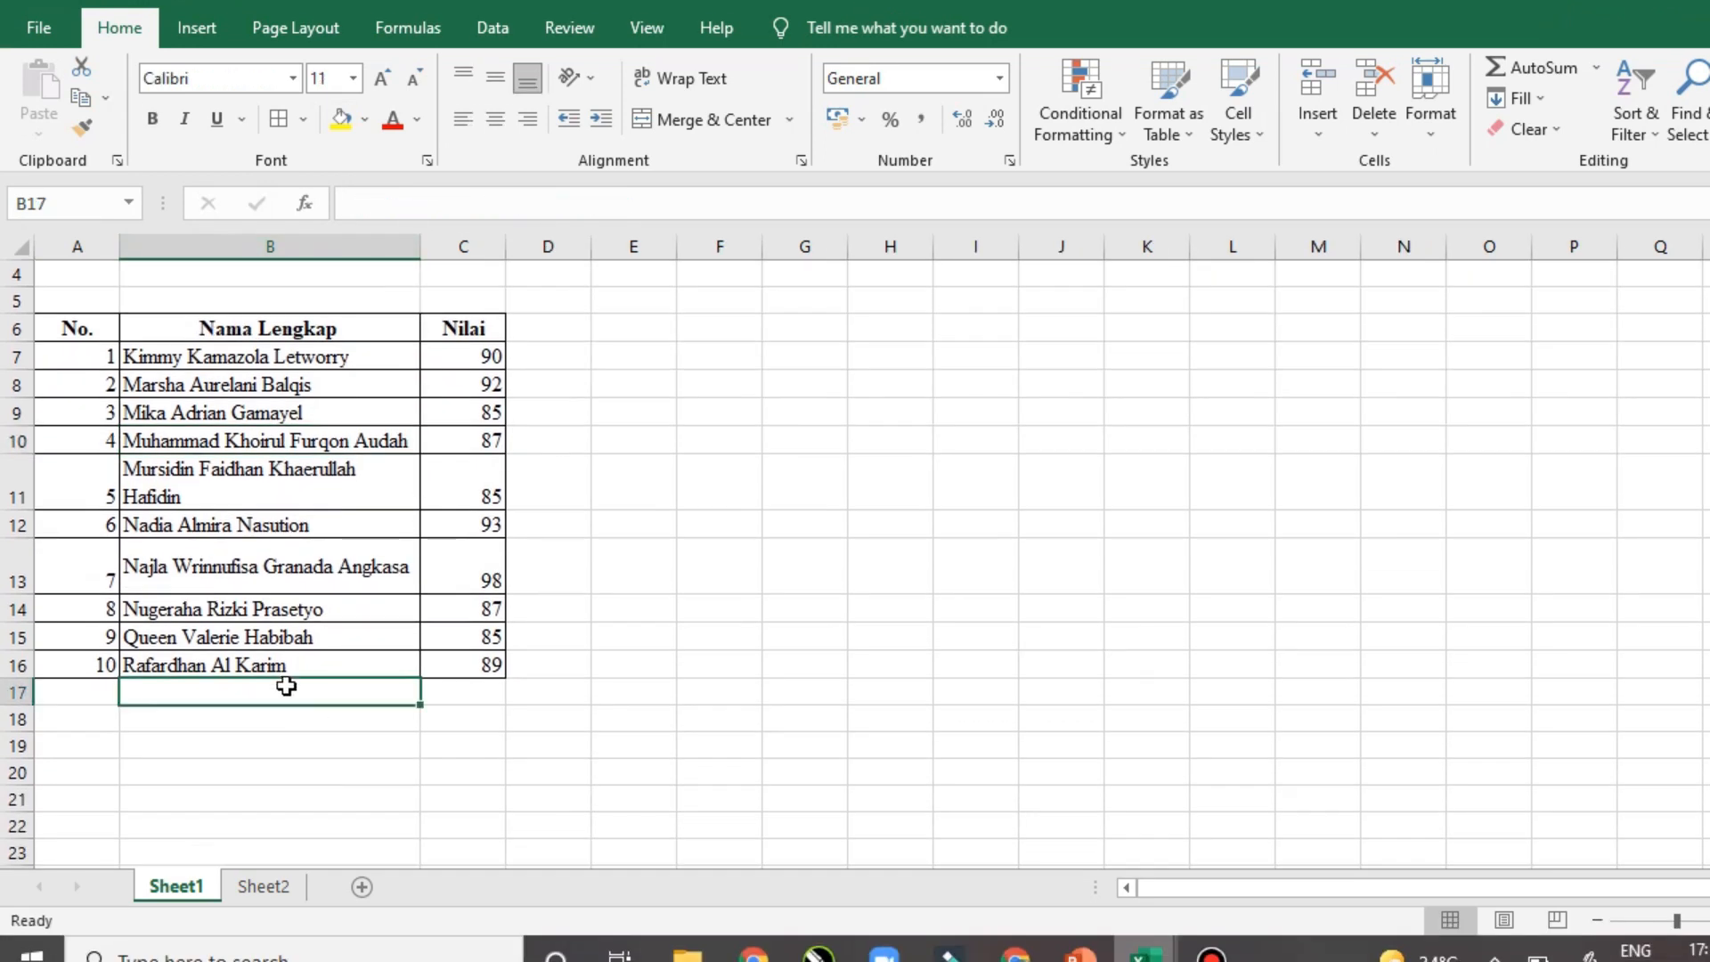
pyautogui.write('Jumlah Nilai')
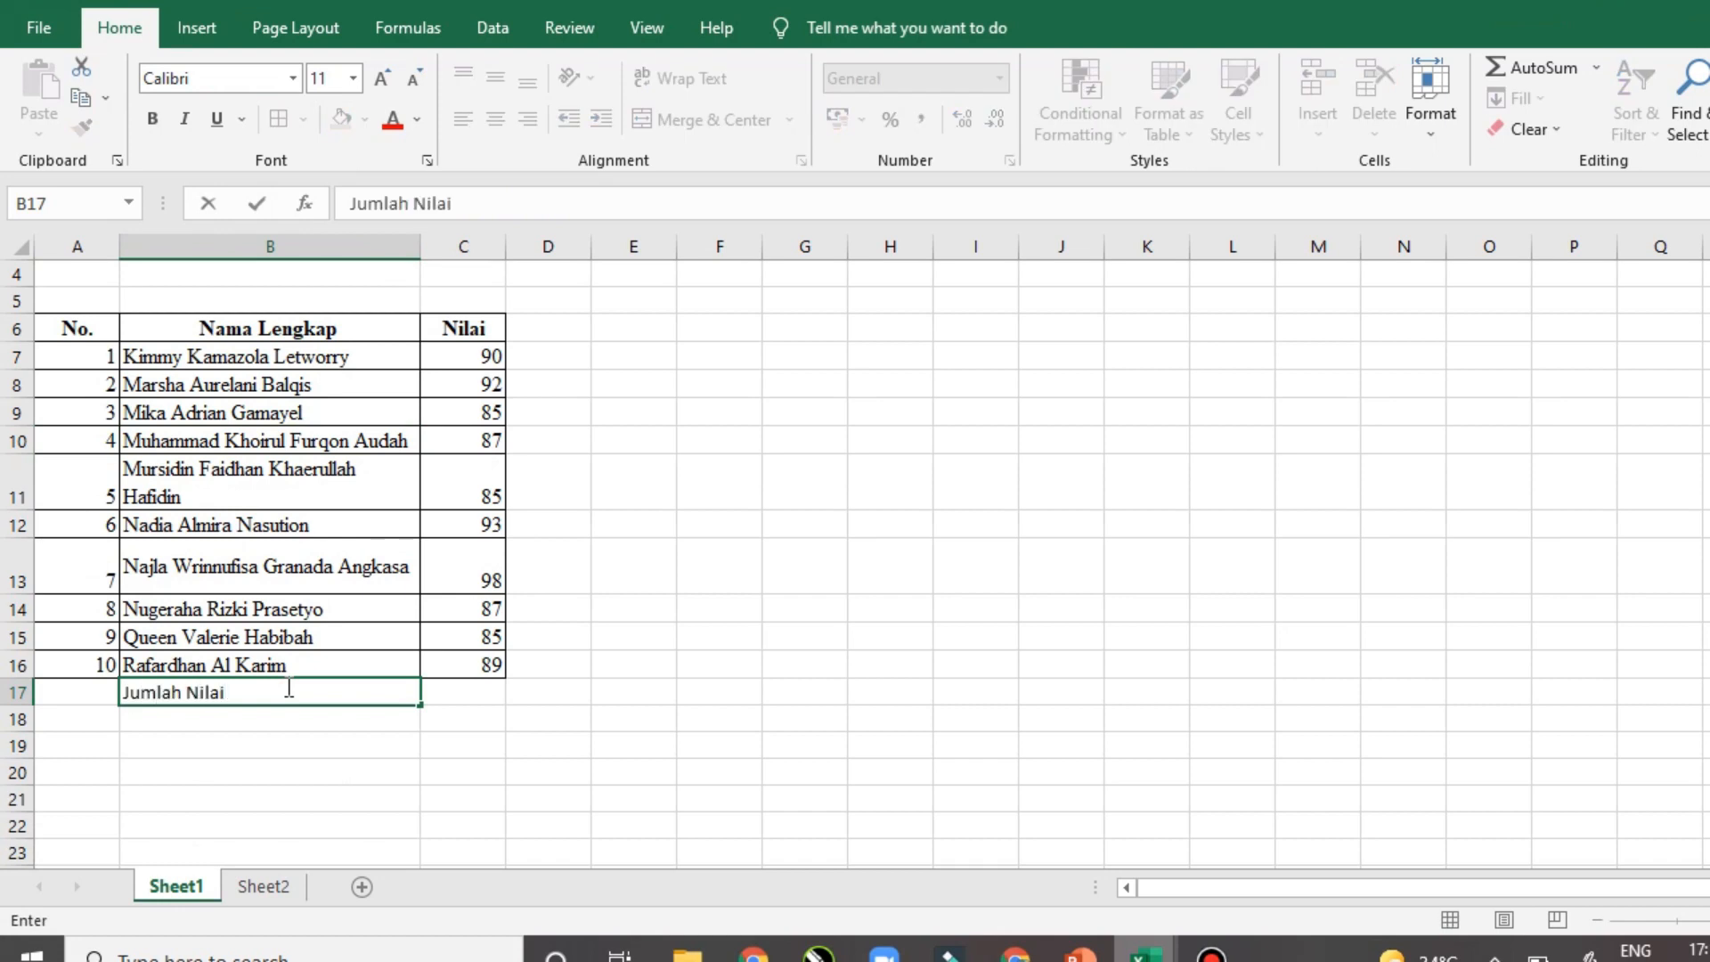
pyautogui.press('Tab')
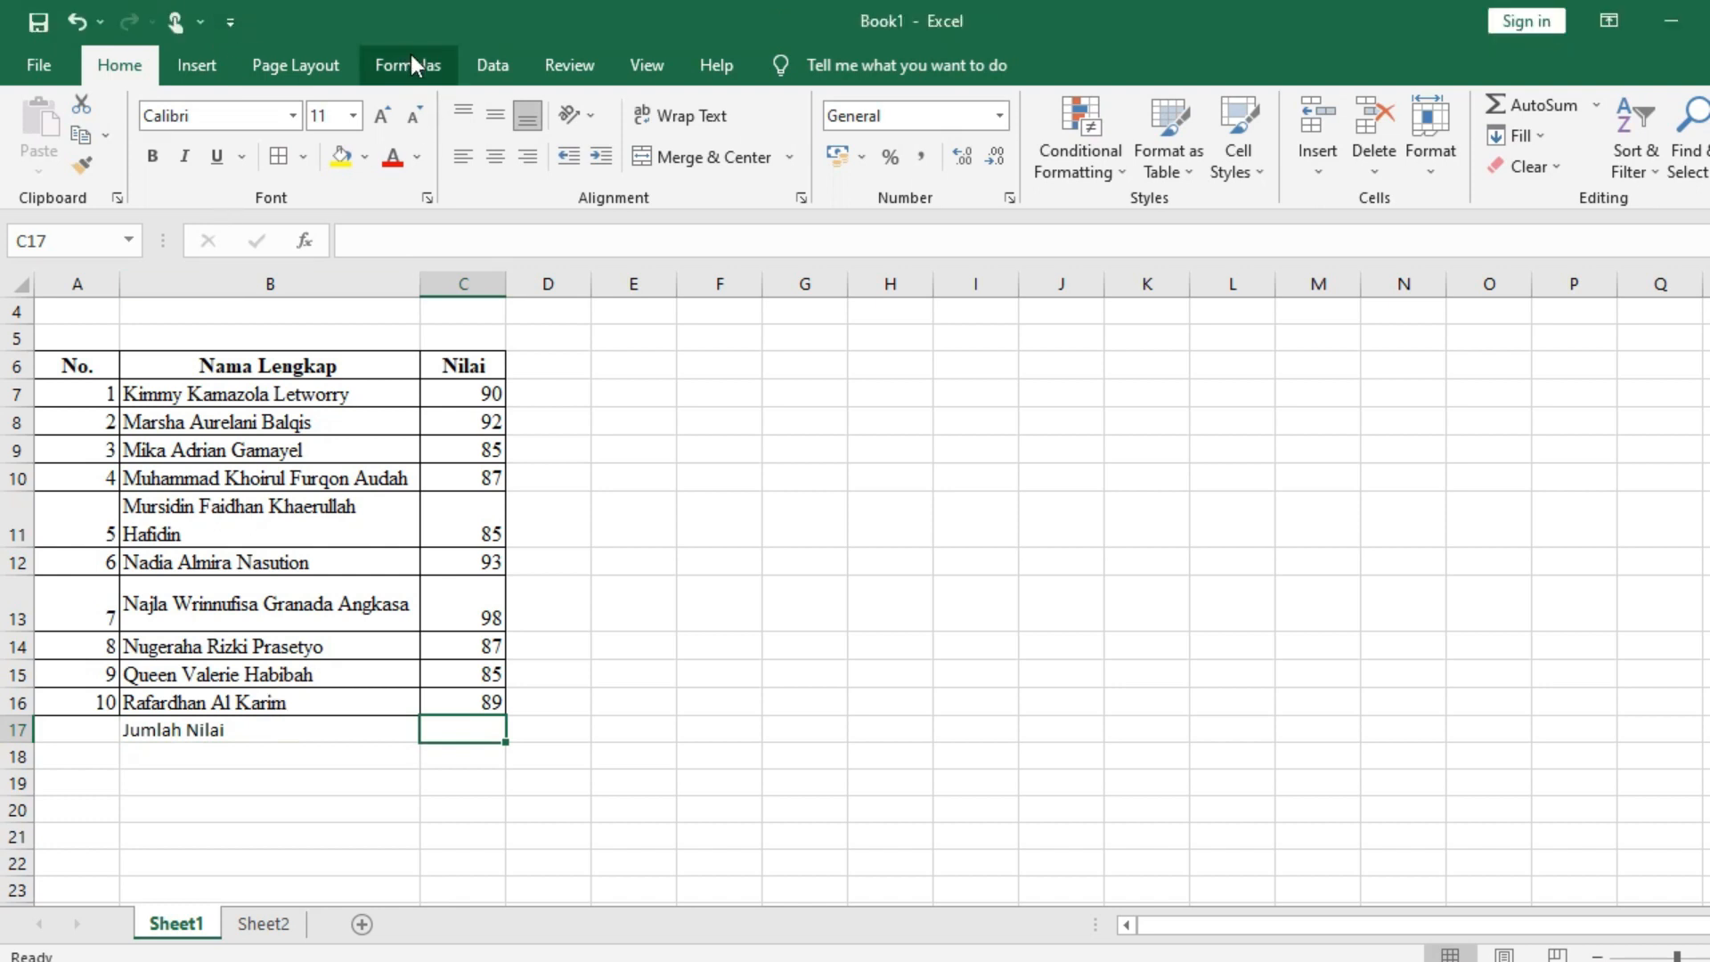
# Insert an AutoSum formula in C17 that totals the scores, =SUM(C7:C16), and check the formula
pyautogui.click(419, 71)
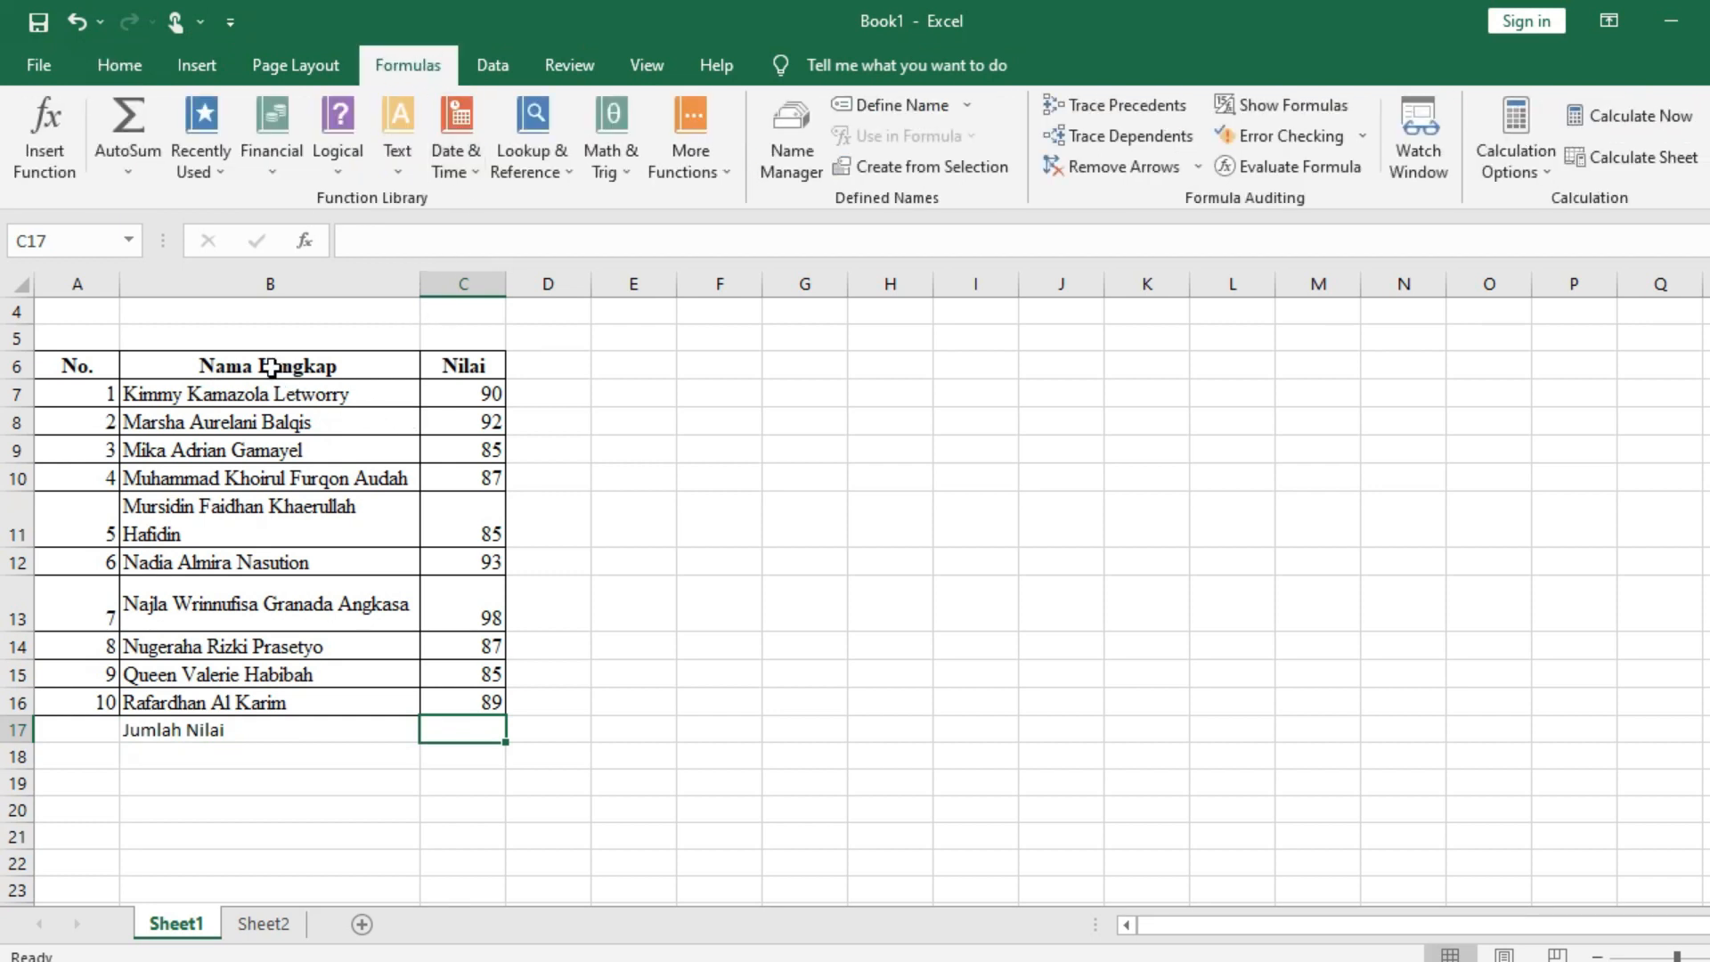
pyautogui.click(111, 171)
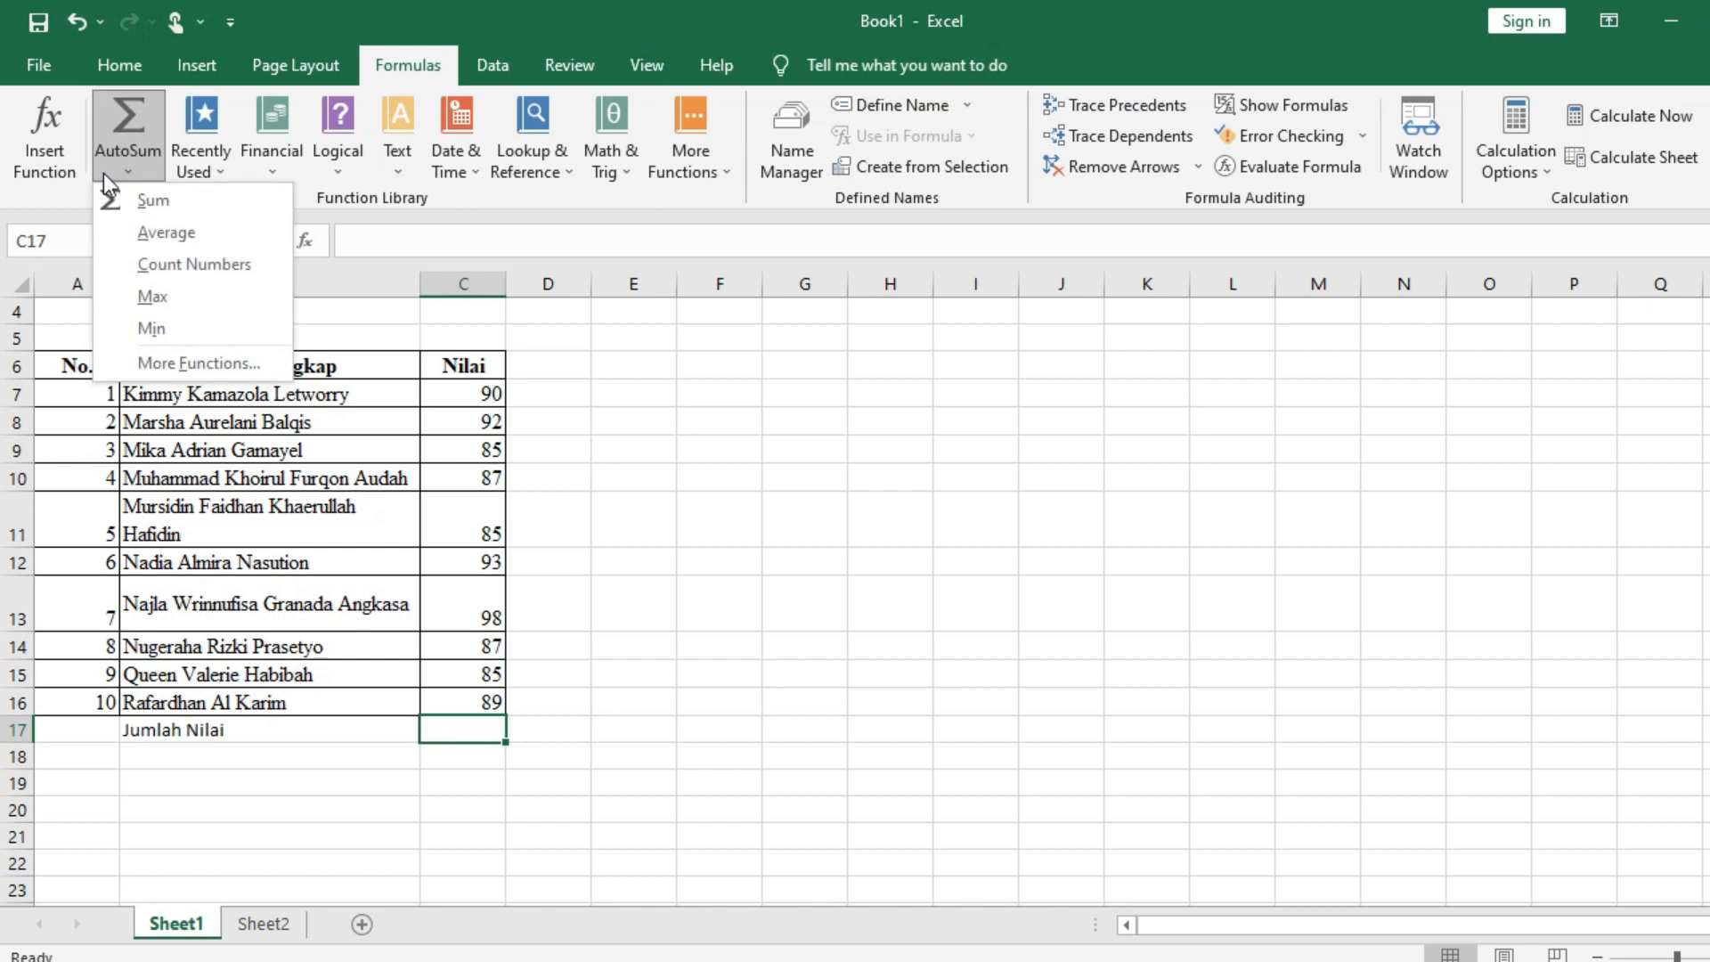
pyautogui.click(189, 205)
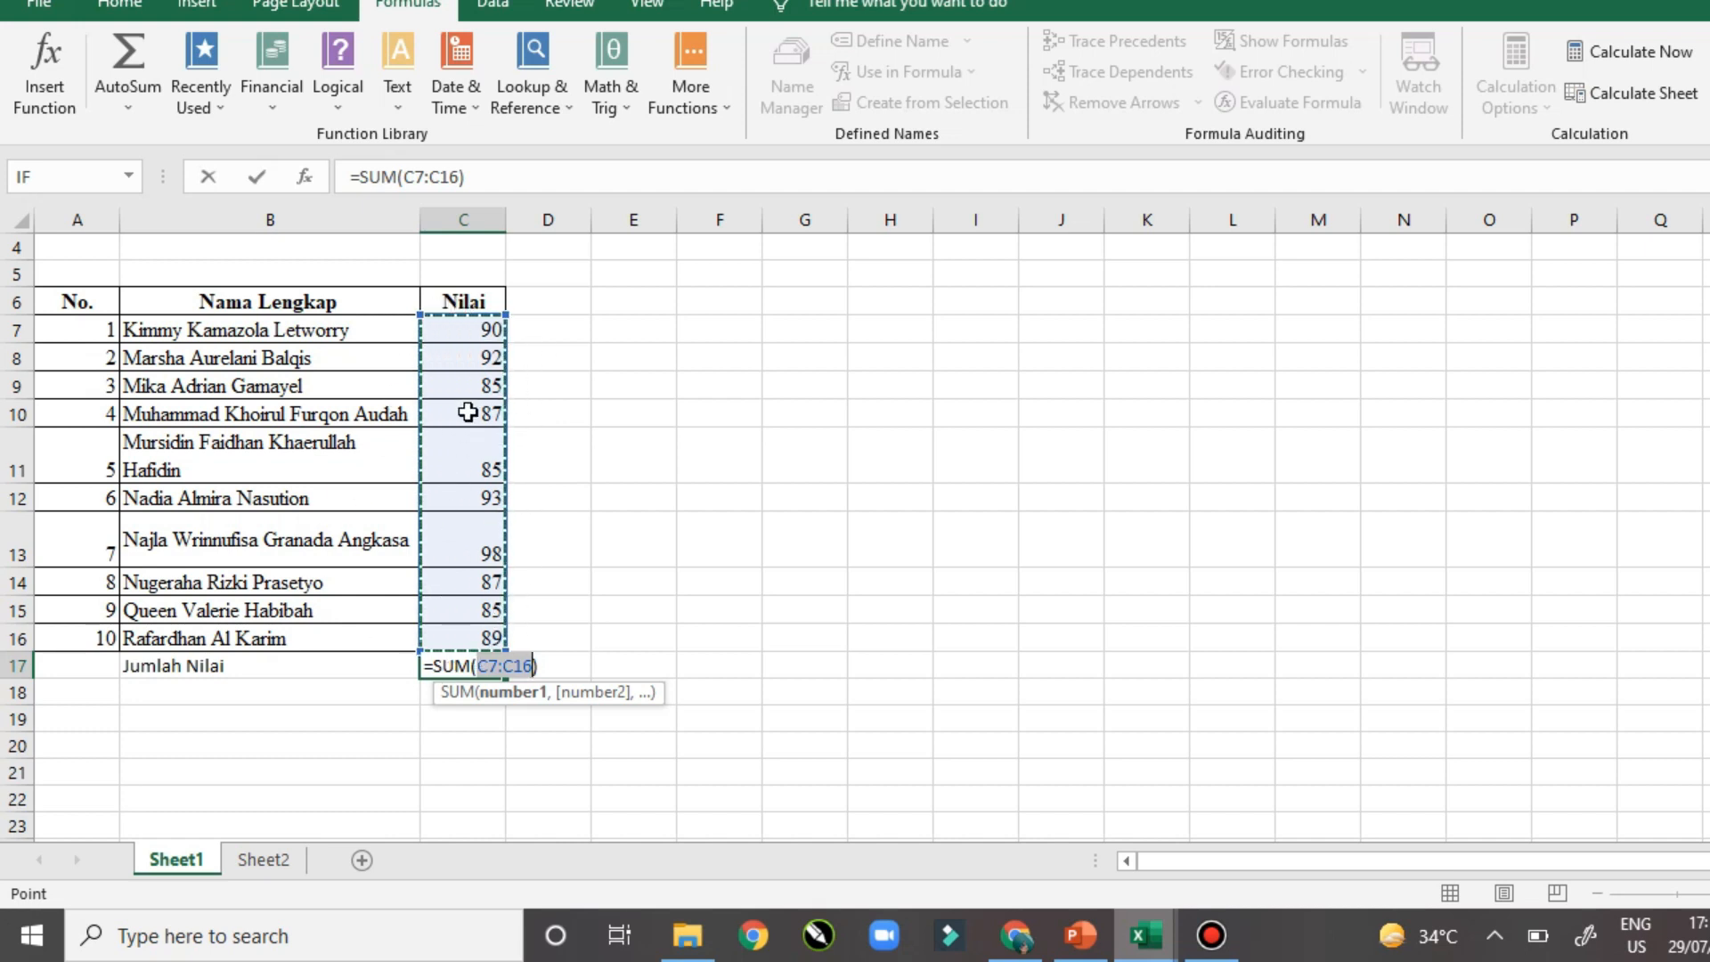
pyautogui.moveTo(504, 313)
pyautogui.mouseDown()
pyautogui.moveTo(516, 590)
pyautogui.moveTo(494, 324)
pyautogui.mouseUp()
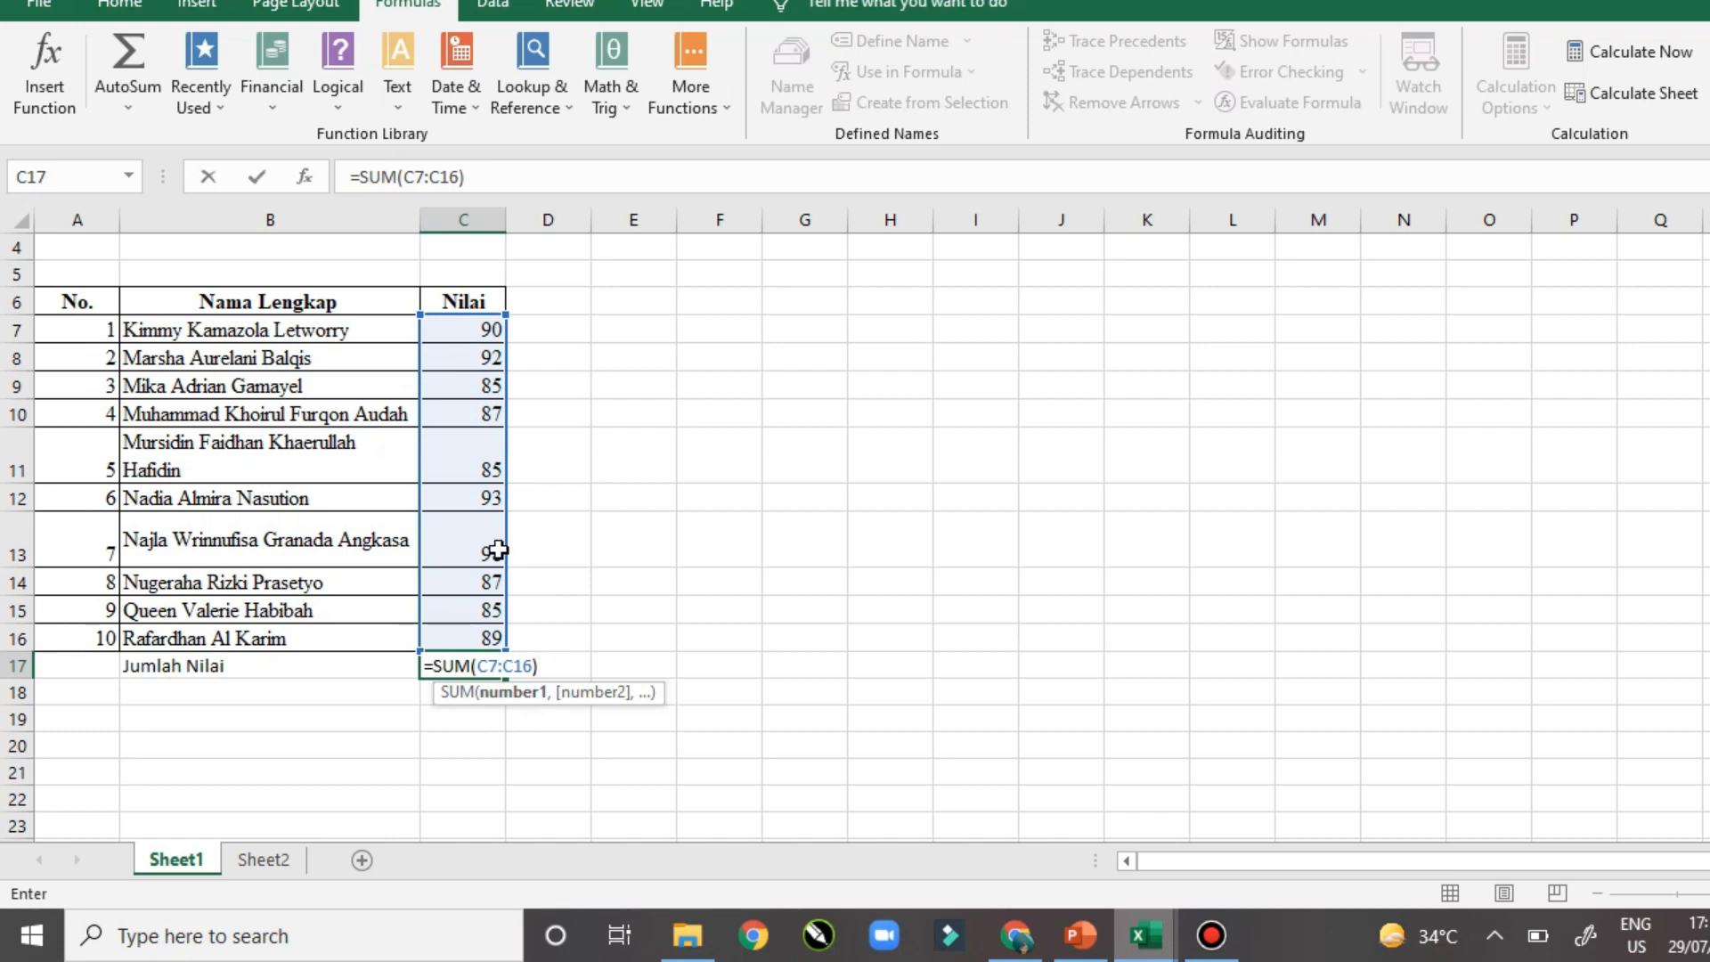
pyautogui.press('Return')
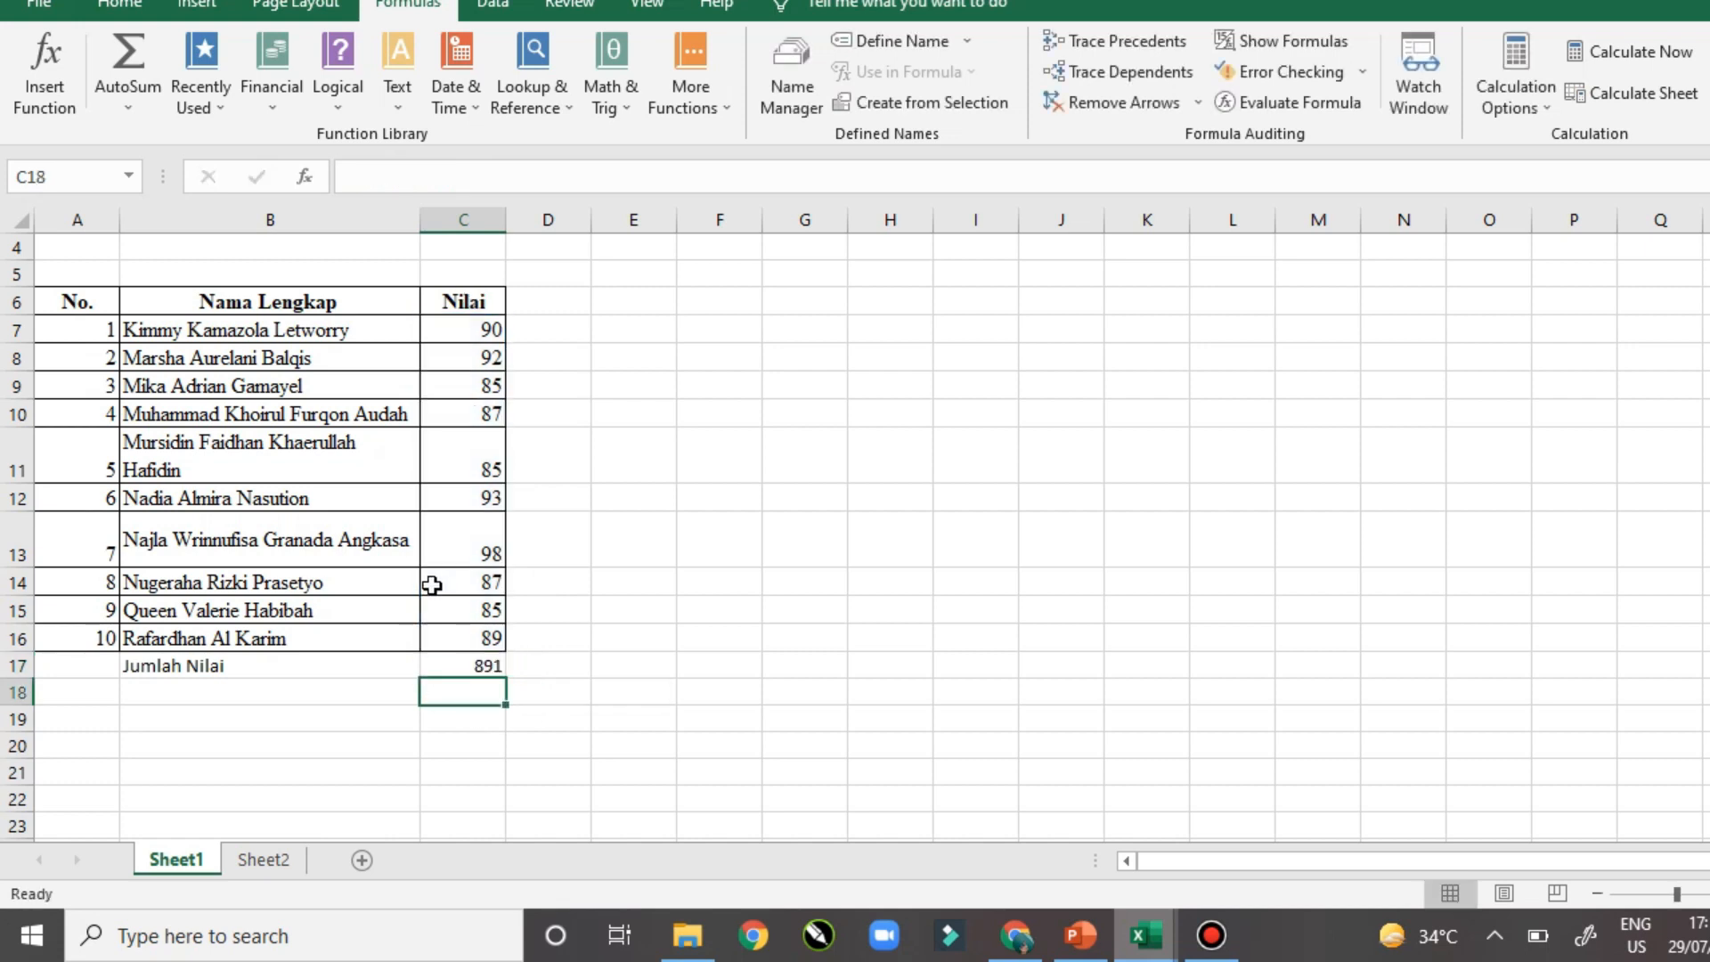
pyautogui.click(488, 668)
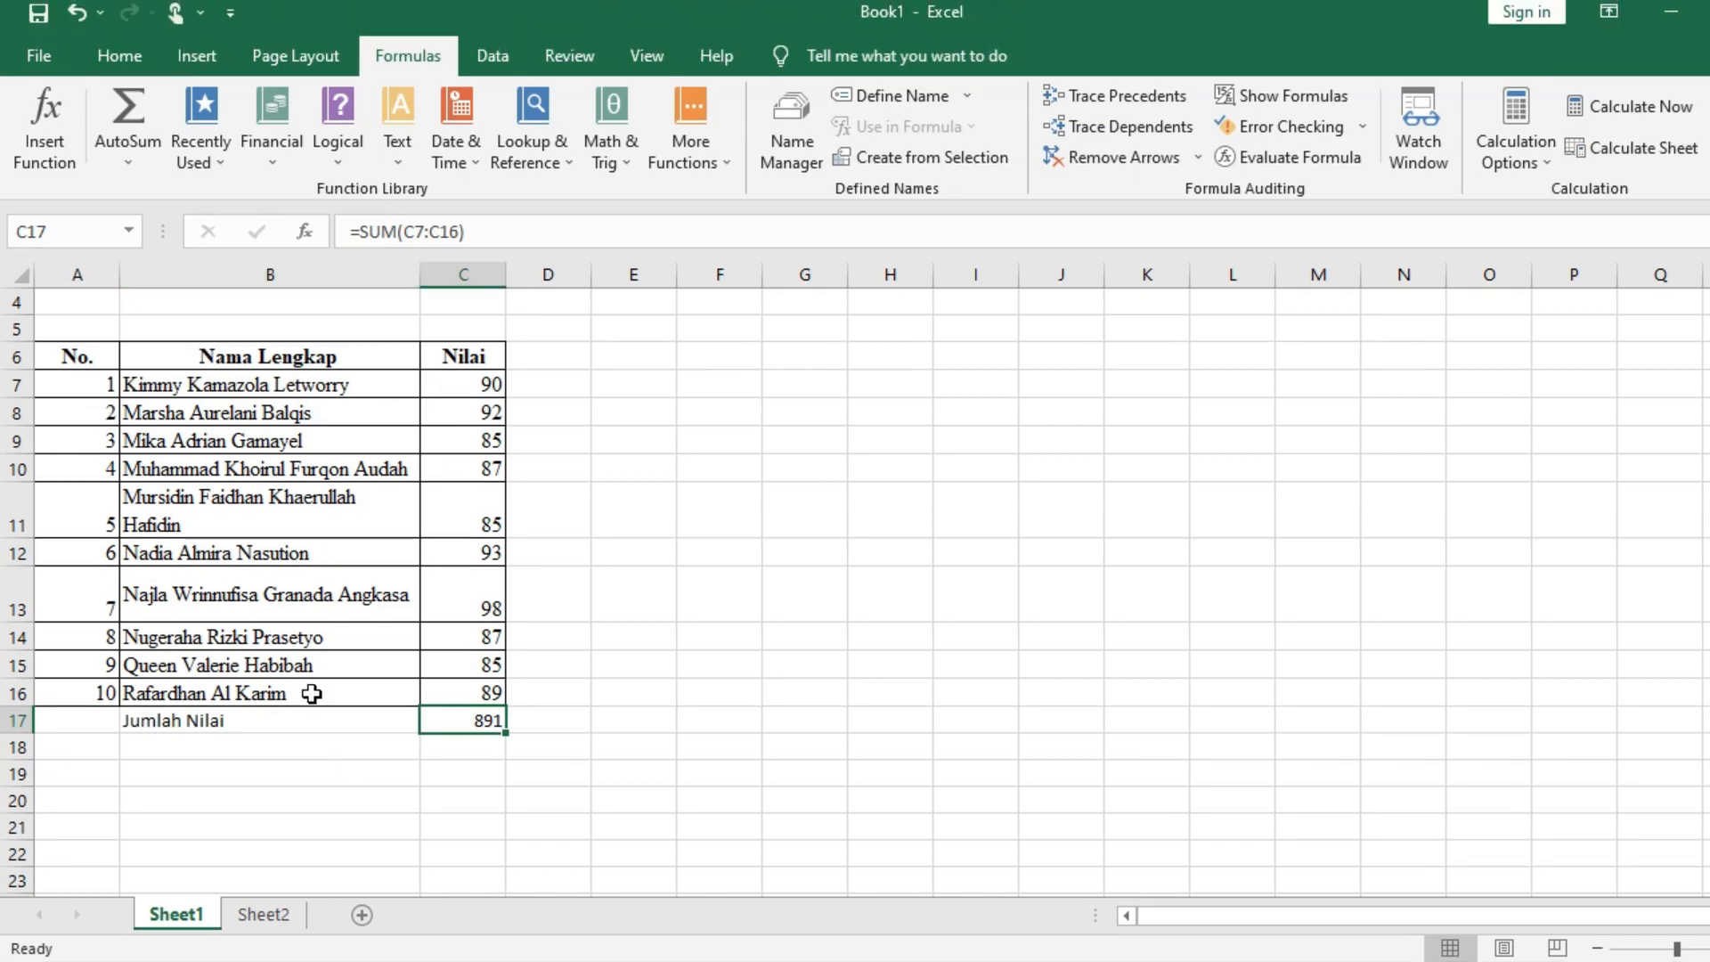
# Add the label "Rerata" in B18, directly below "Jumlah Nilai"
pyautogui.click(305, 740)
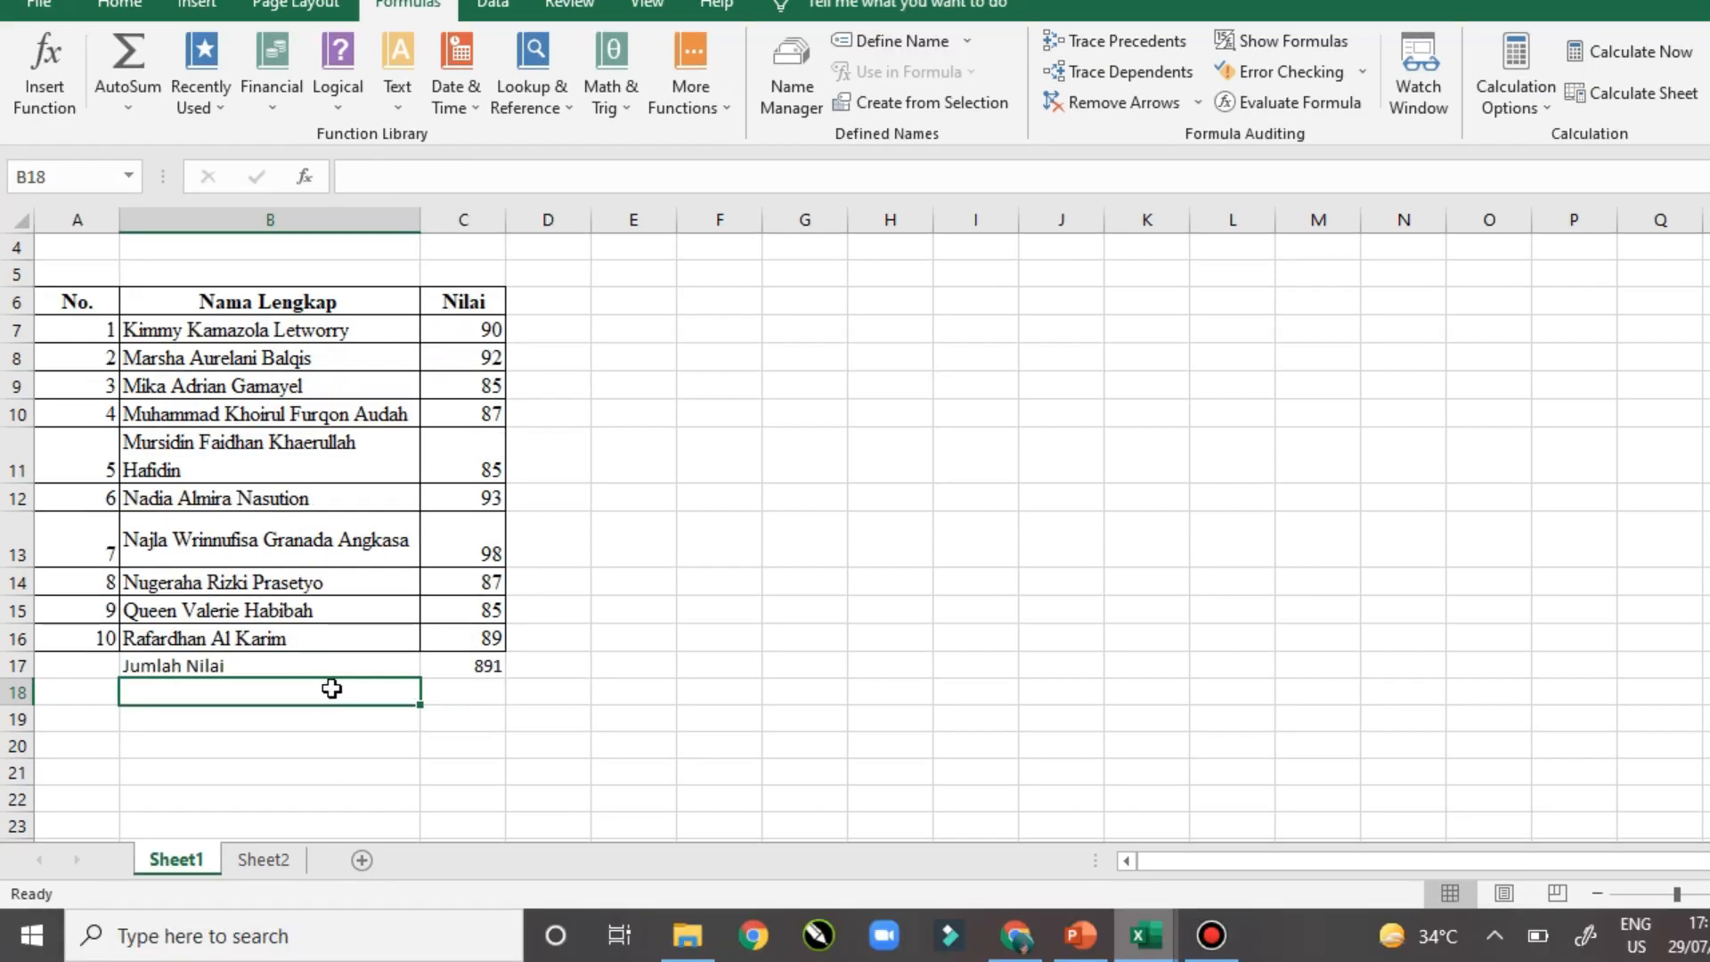
pyautogui.write('RE')
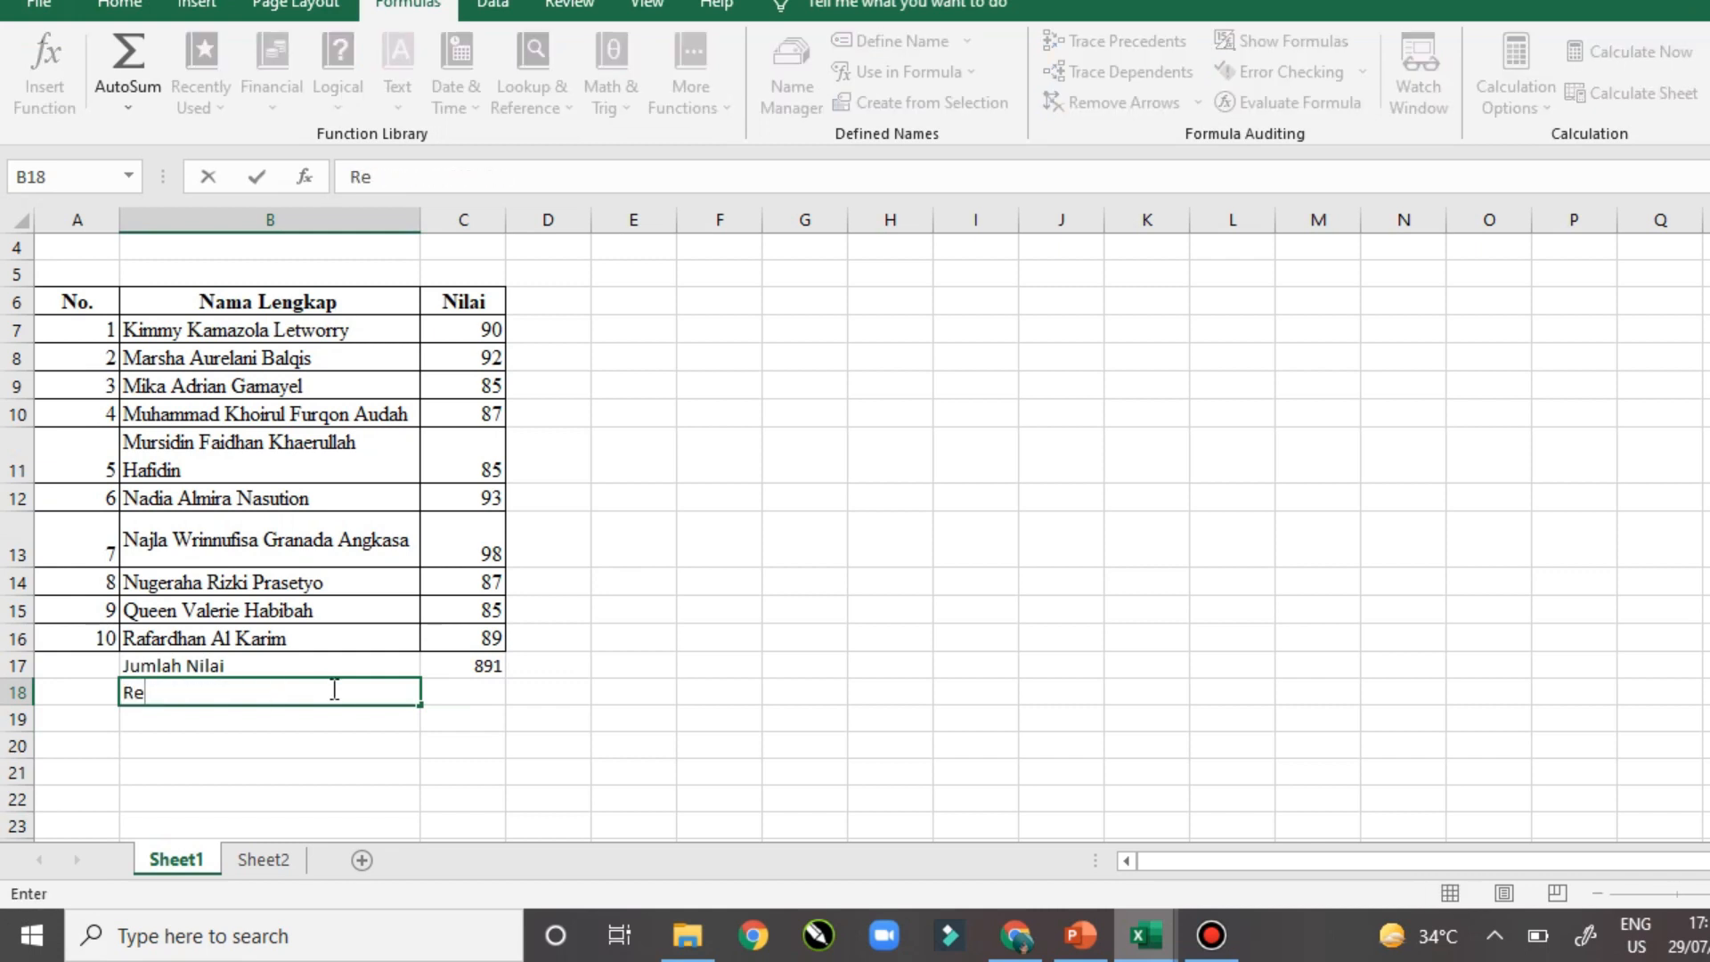
pyautogui.write('rata')
pyautogui.press('Tab')
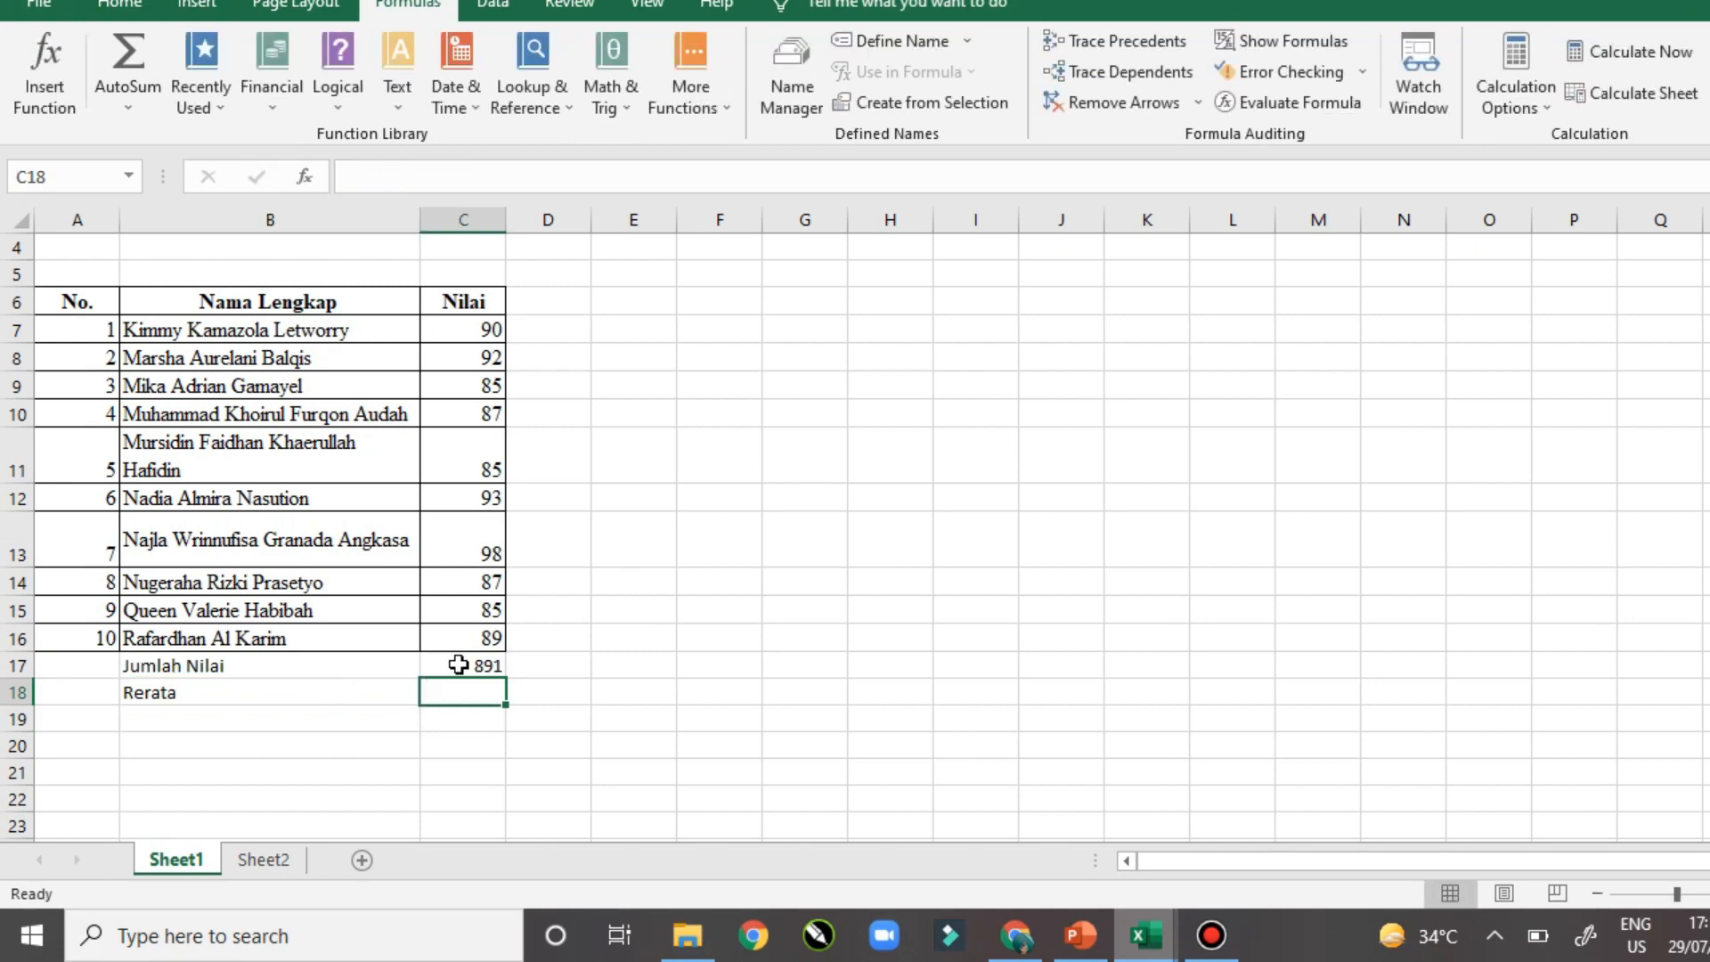
# Insert an Average formula in C18 limited to the student scores, =AVERAGE(C7:C16), and check the formula
pyautogui.click(458, 665)
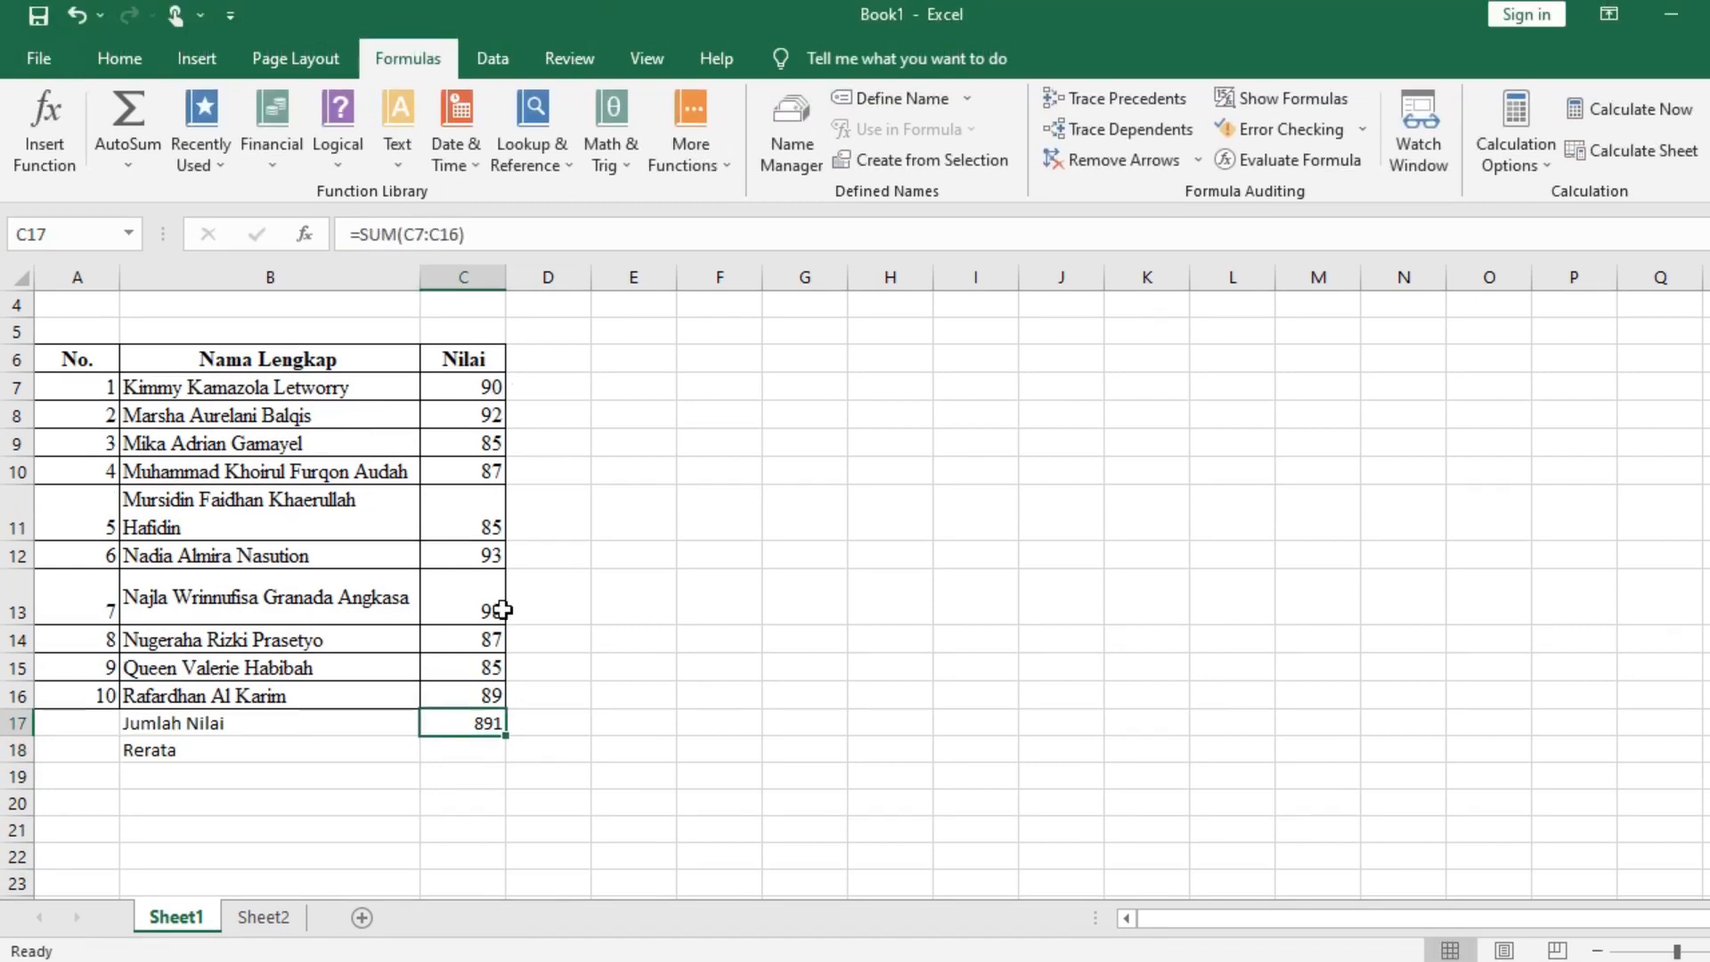
pyautogui.click(463, 749)
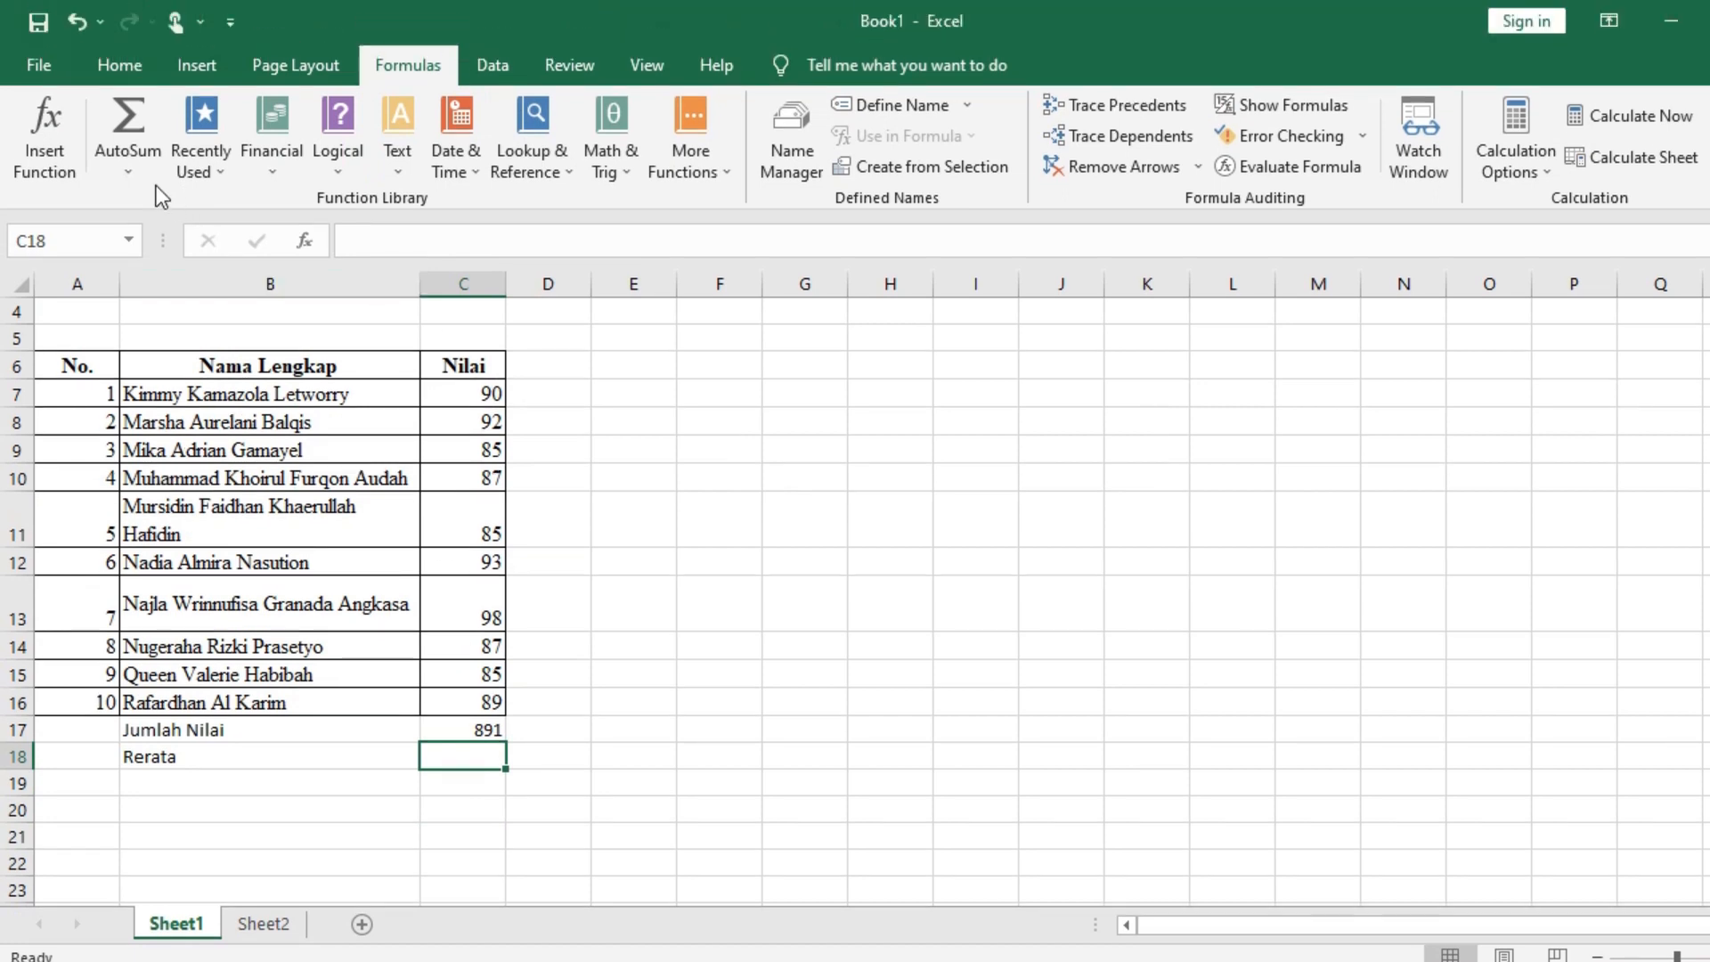
pyautogui.click(141, 175)
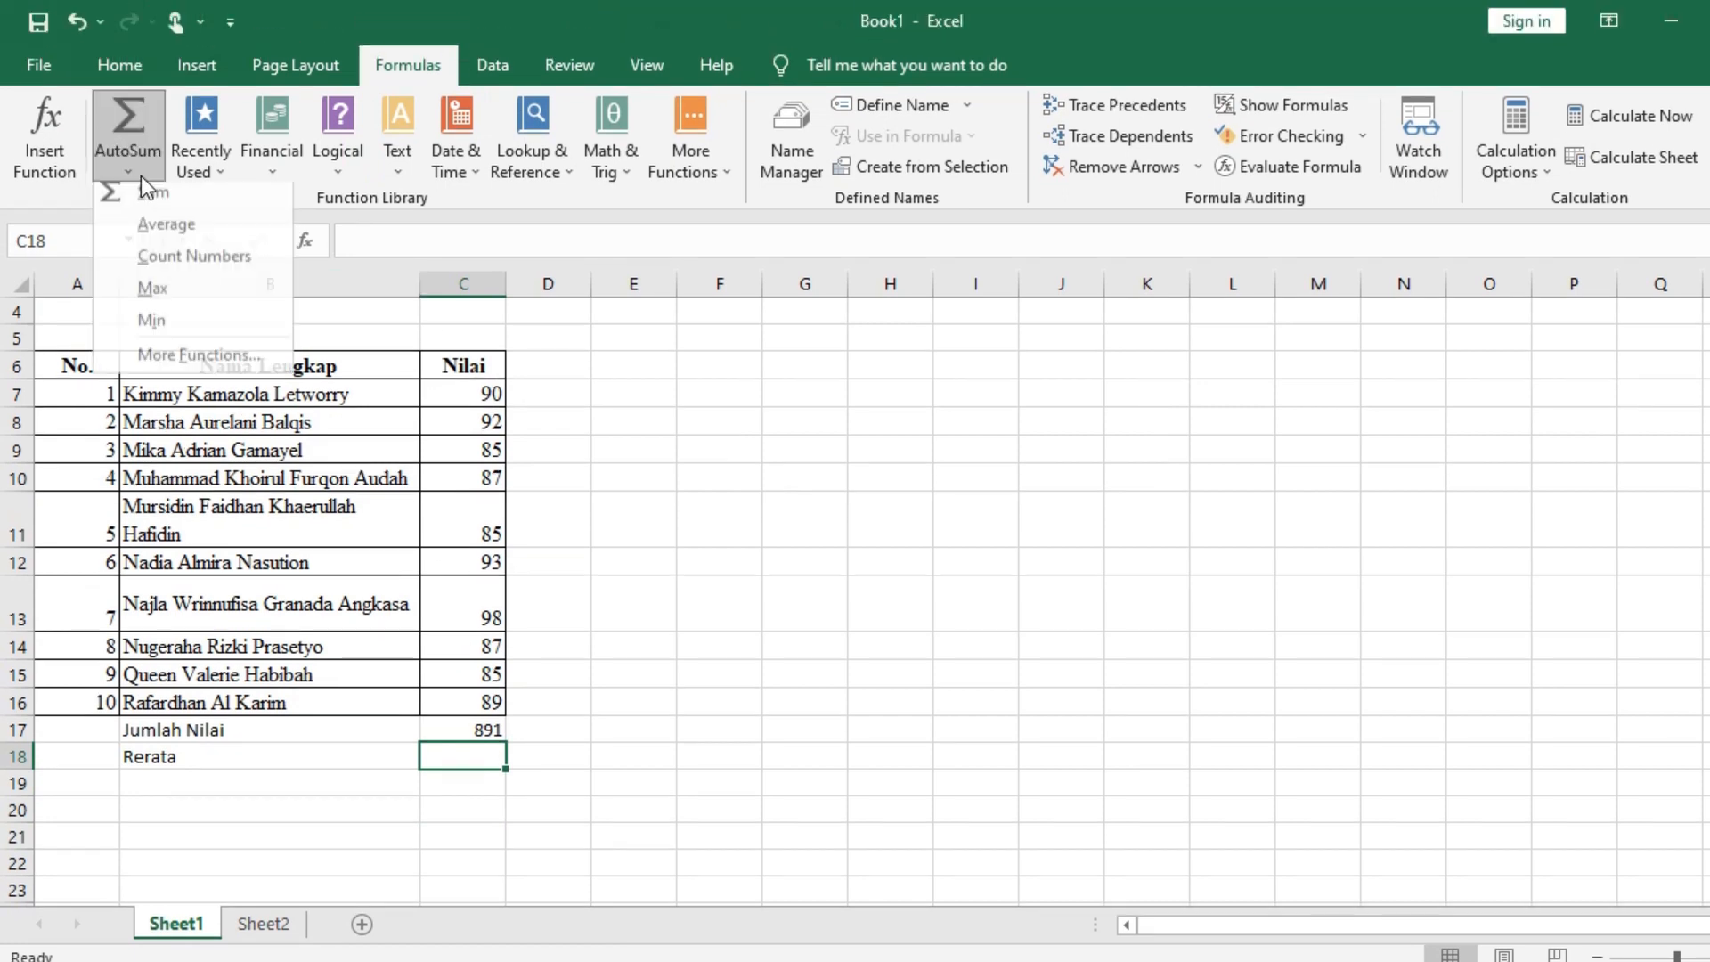
pyautogui.click(187, 233)
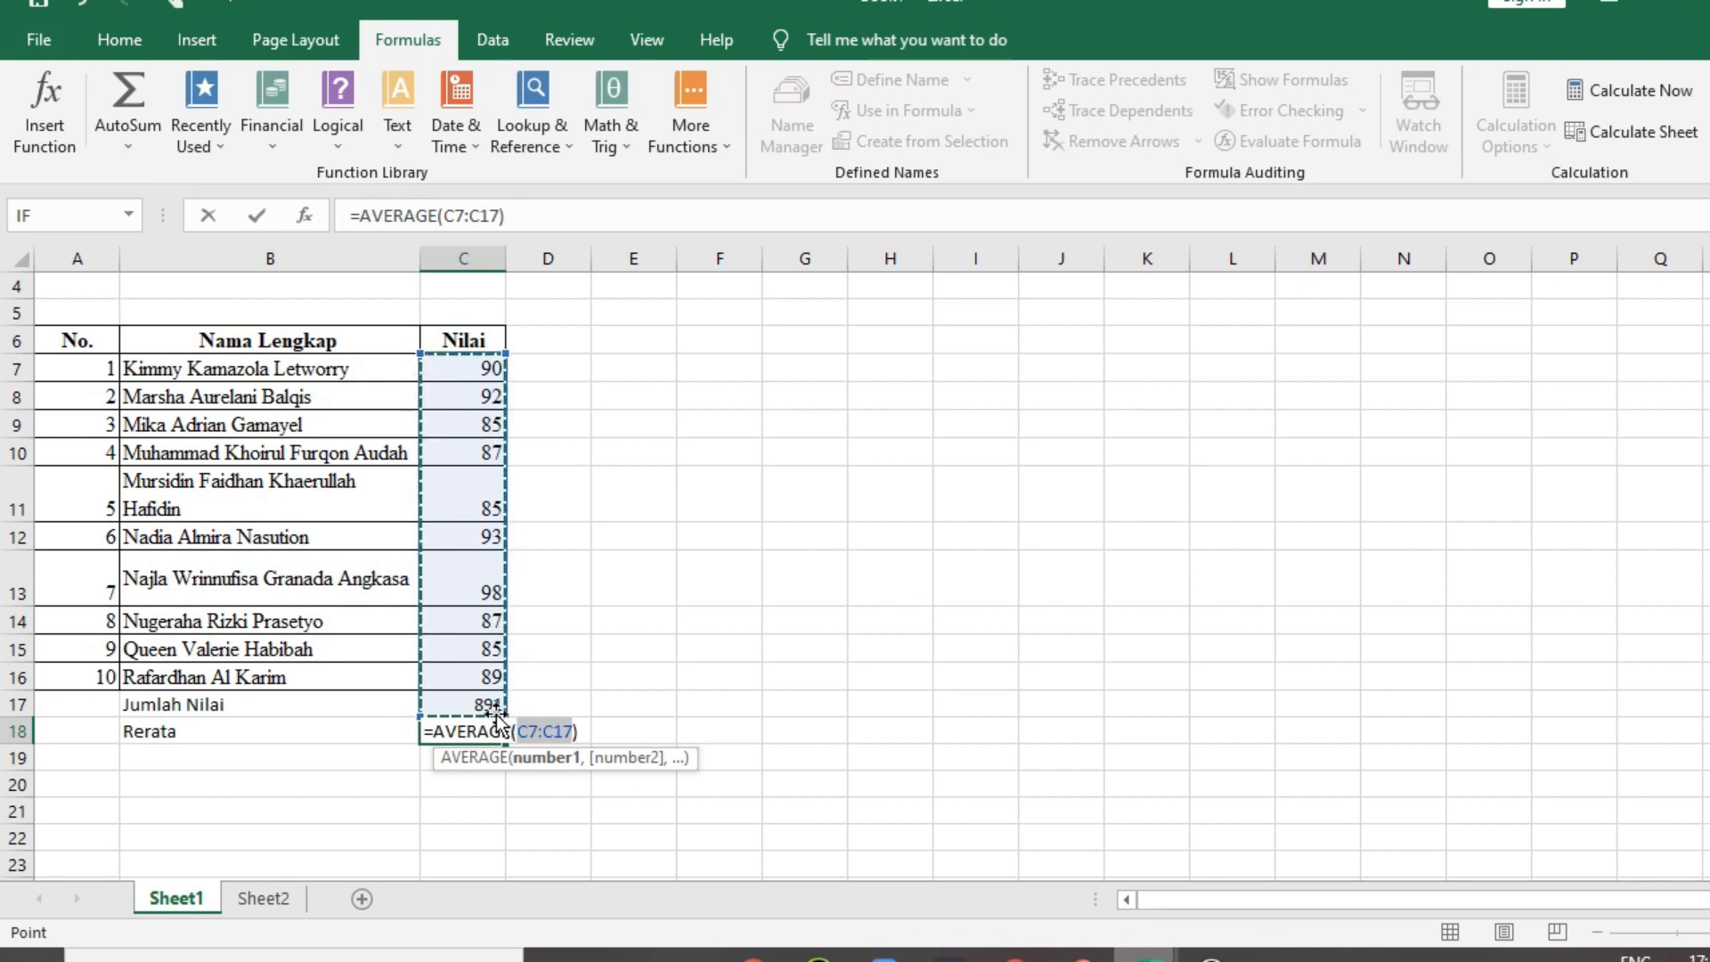
pyautogui.moveTo(414, 715); pyautogui.dragTo(415, 691)
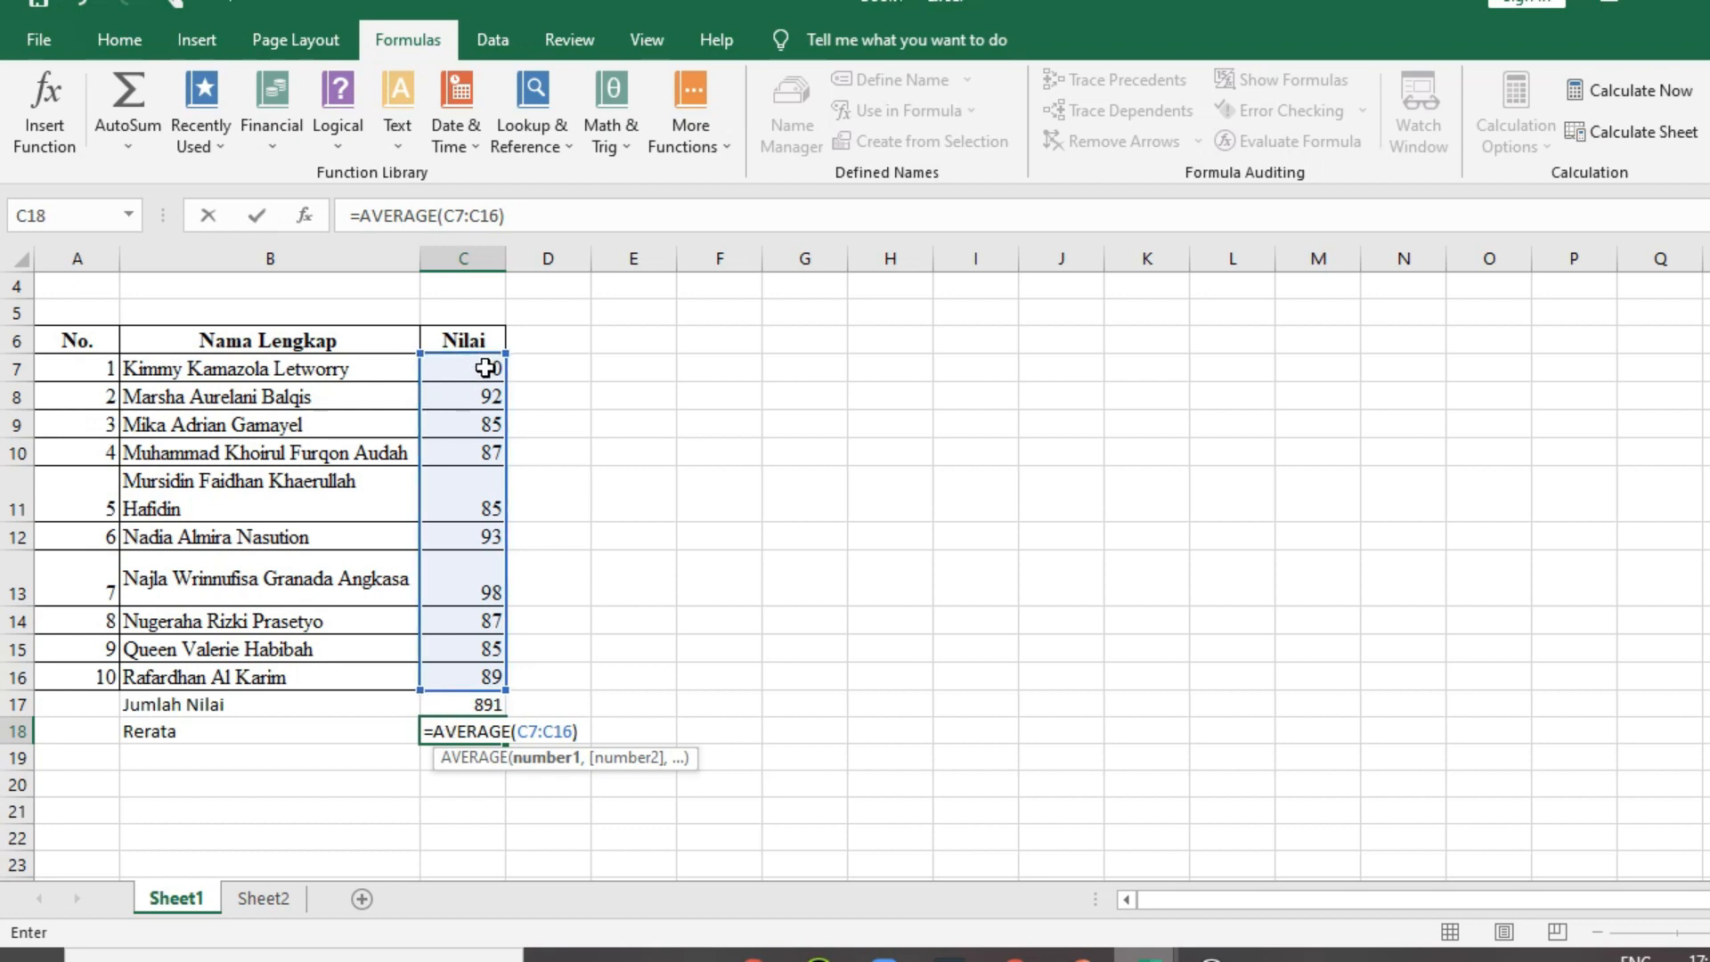
pyautogui.moveTo(508, 693); pyautogui.dragTo(500, 407)
pyautogui.moveTo(512, 548); pyautogui.dragTo(506, 688)
pyautogui.press('Return')
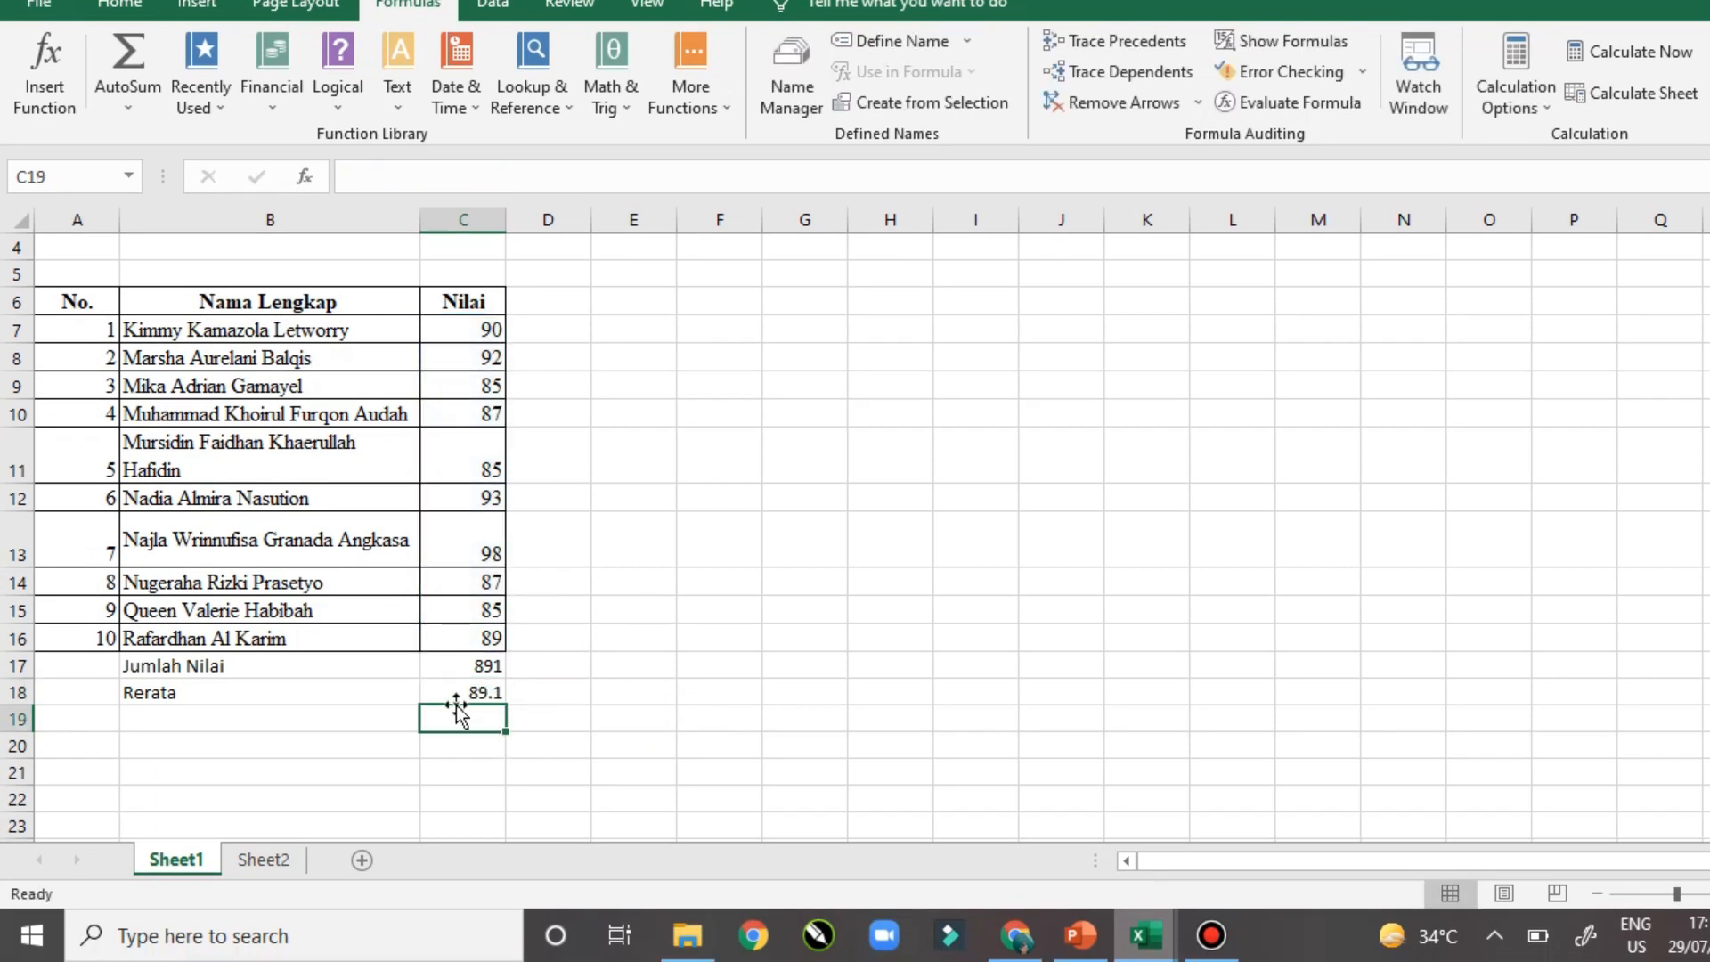
pyautogui.click(263, 330)
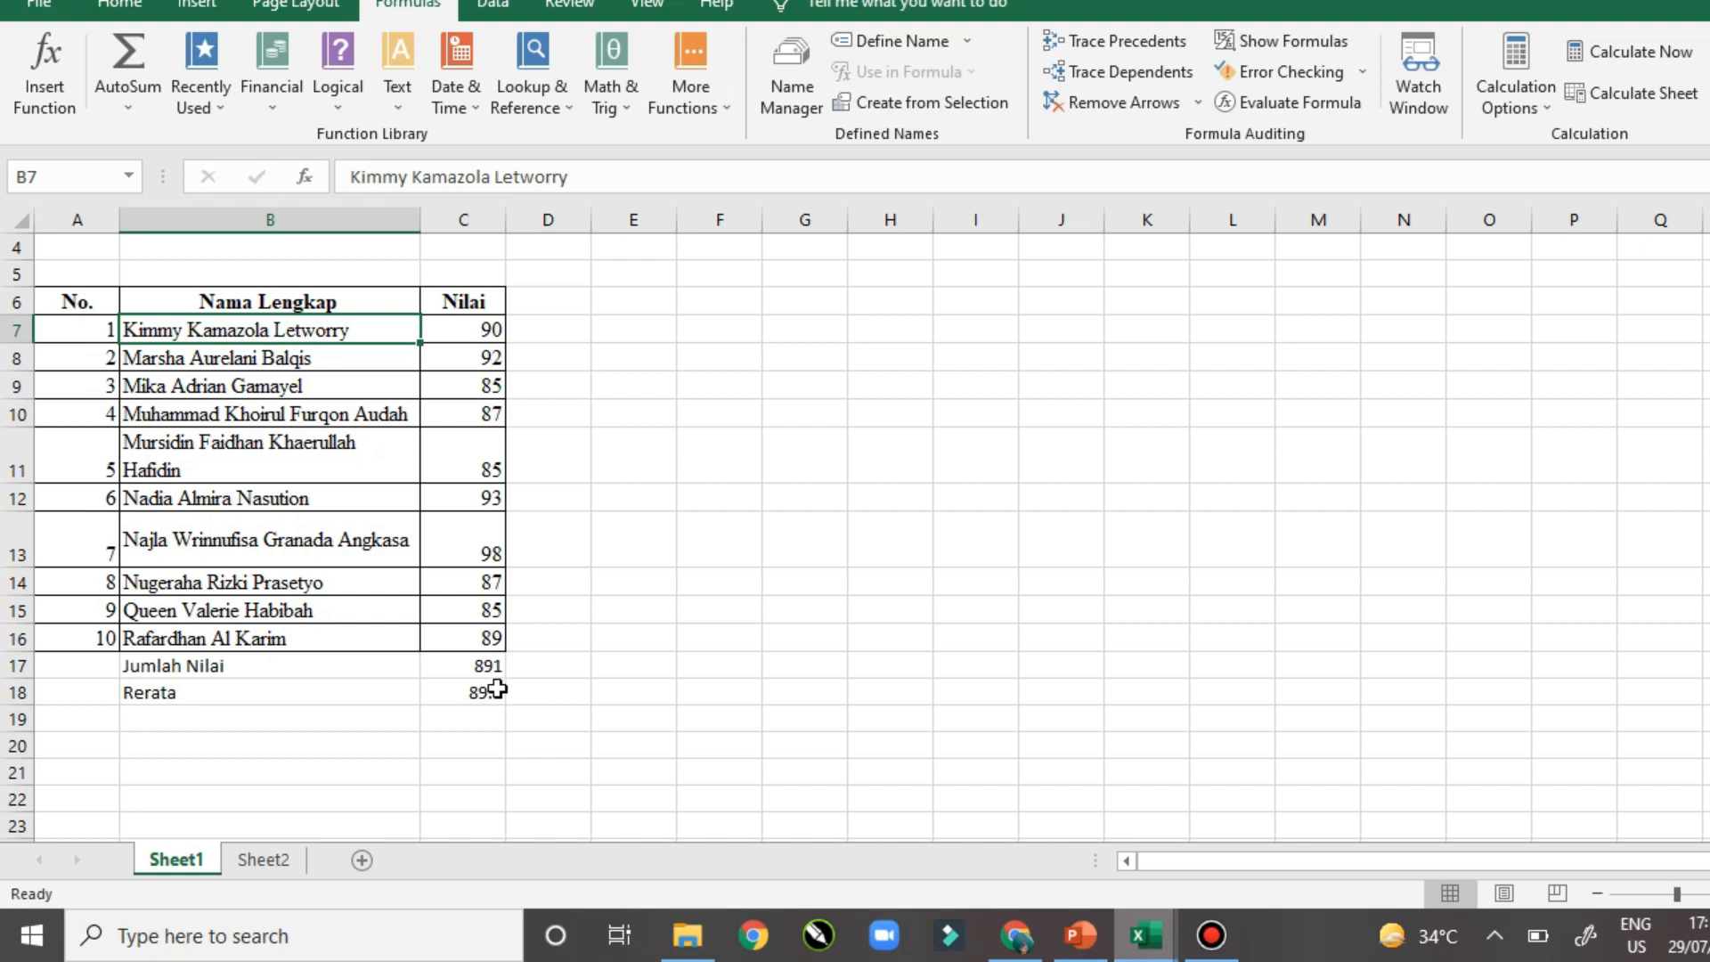
pyautogui.click(498, 693)
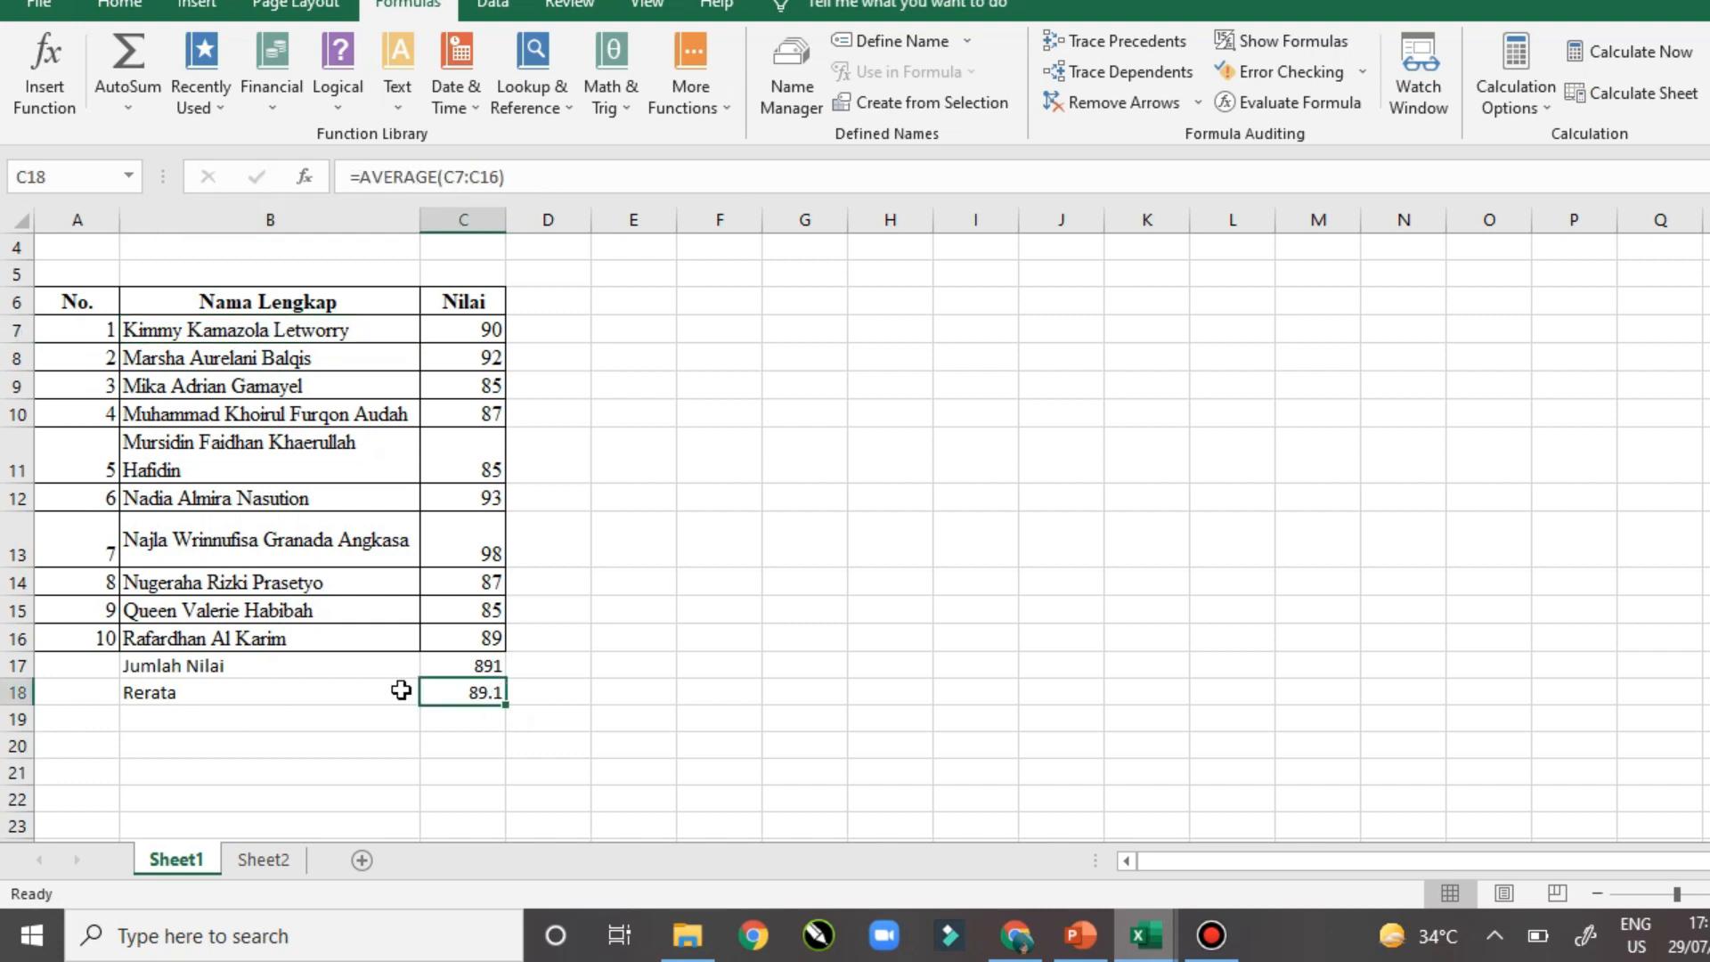
# Add the label "Nilai Minimum" in B19, directly below "Rerata"
pyautogui.click(339, 720)
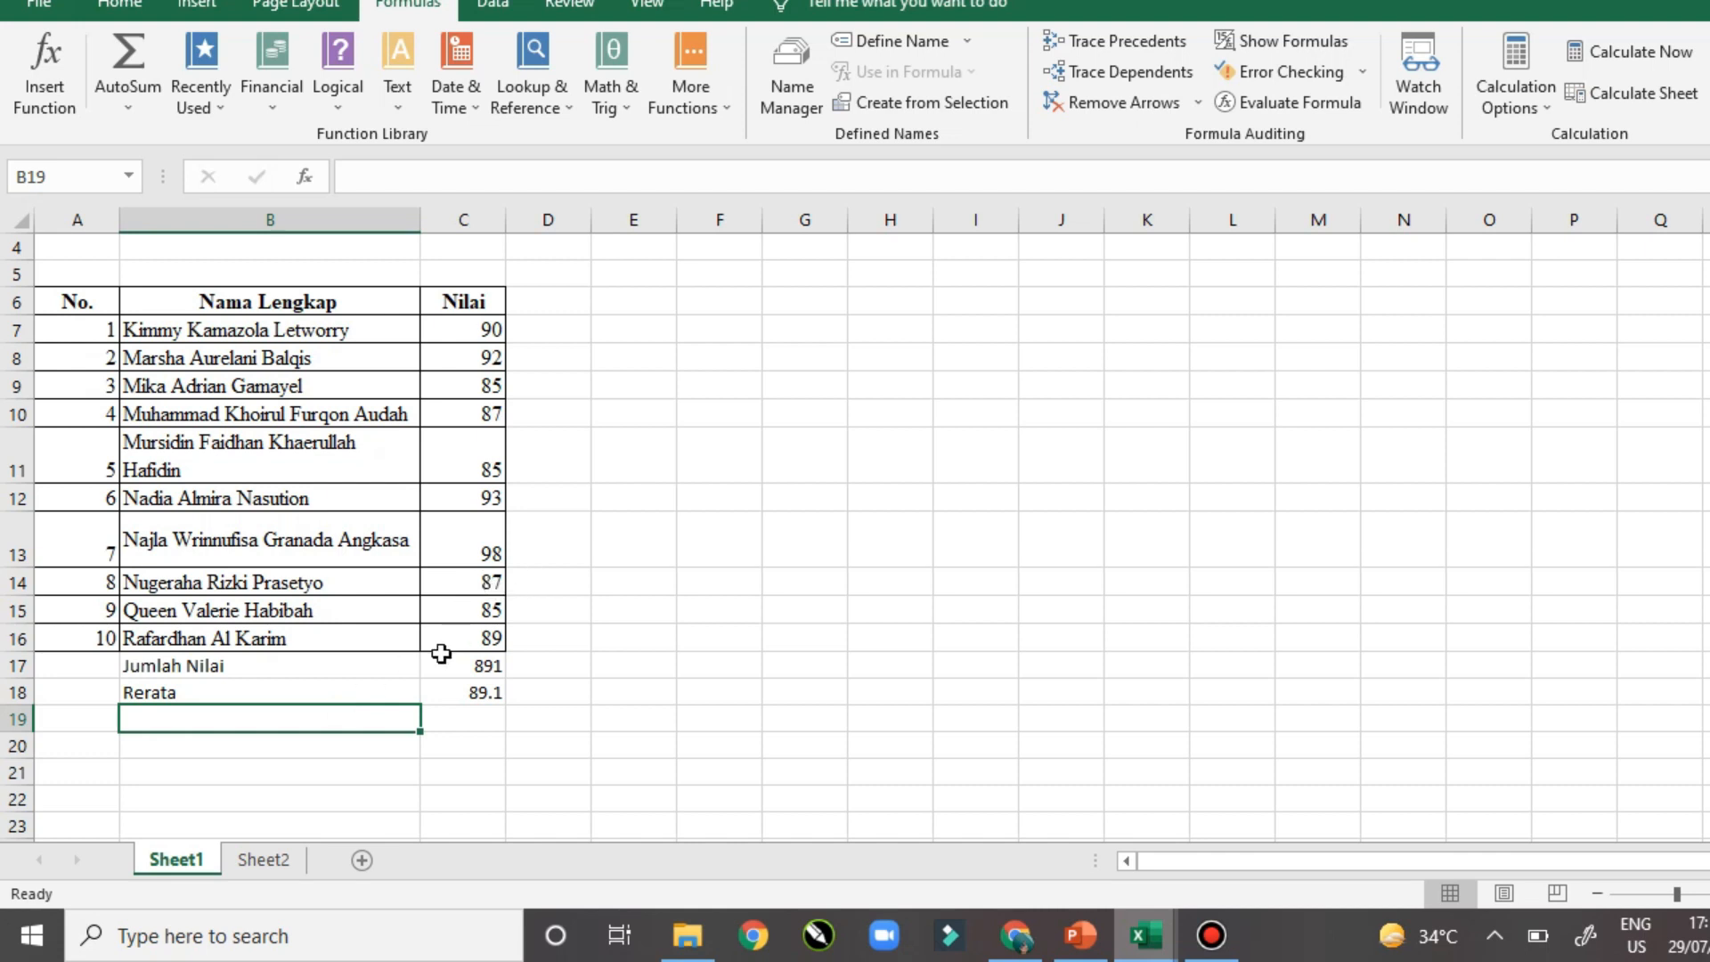
pyautogui.write('Nilai Minimum')
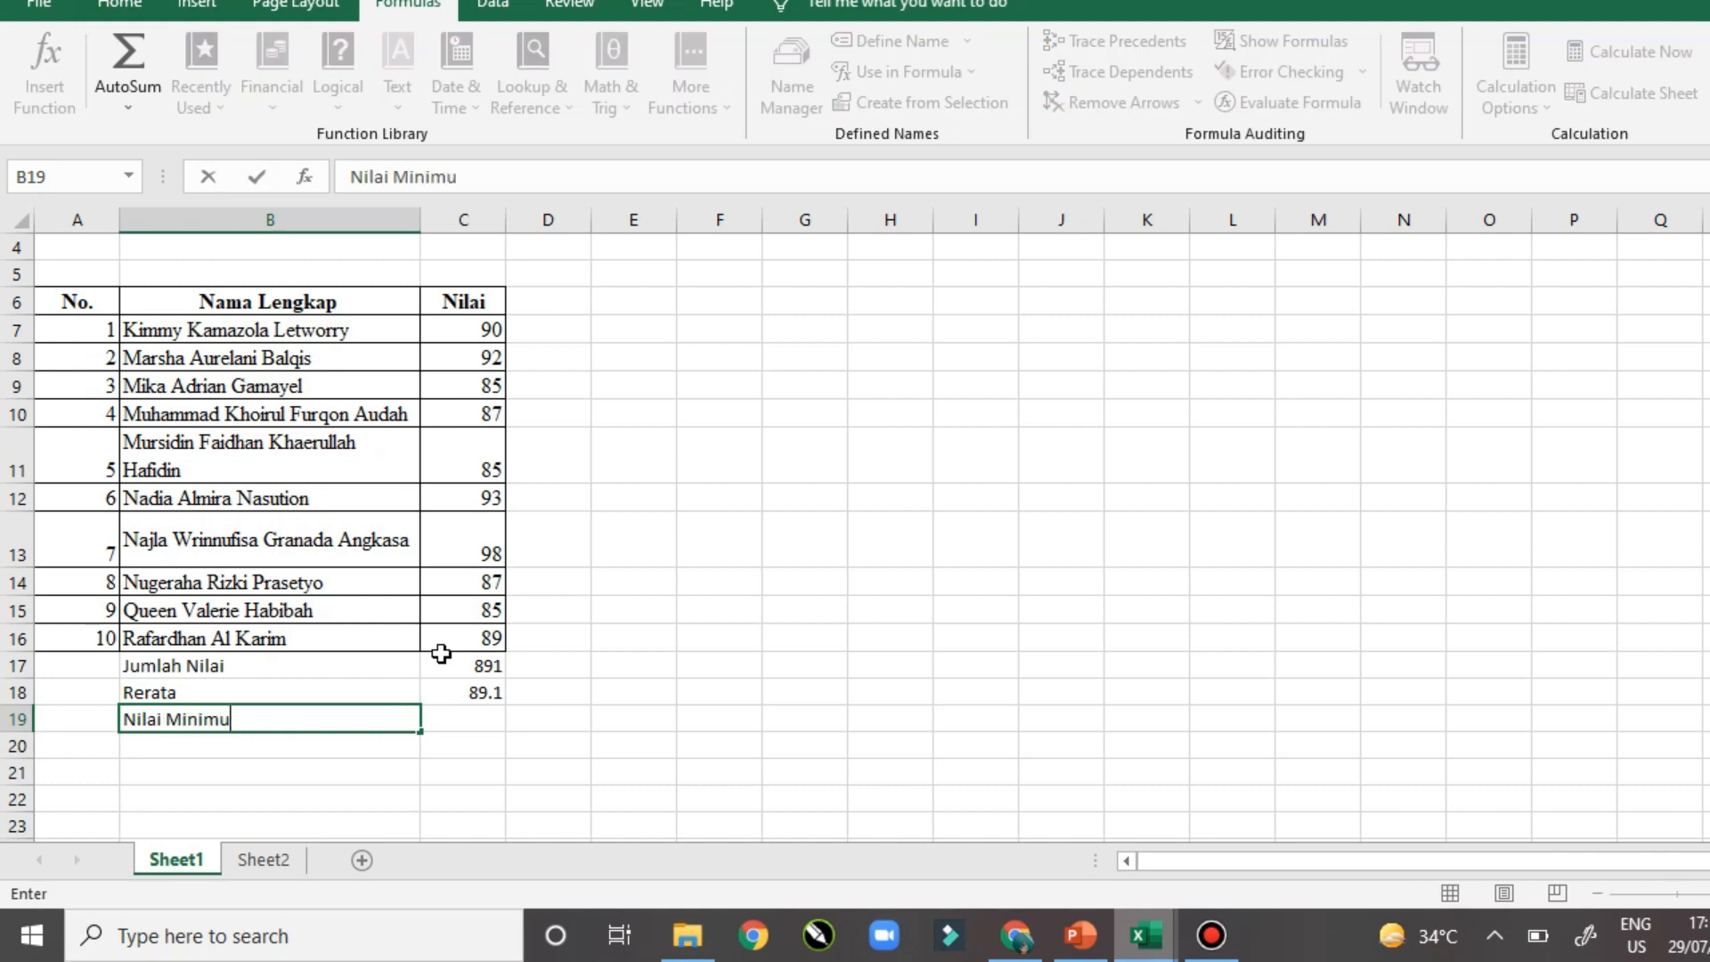
pyautogui.click(492, 719)
# Insert a Min formula in C19 limited to the student scores, =MIN(C7:C16), and compare it with the score column
pyautogui.moveTo(490, 330); pyautogui.dragTo(484, 634)
pyautogui.click(495, 354)
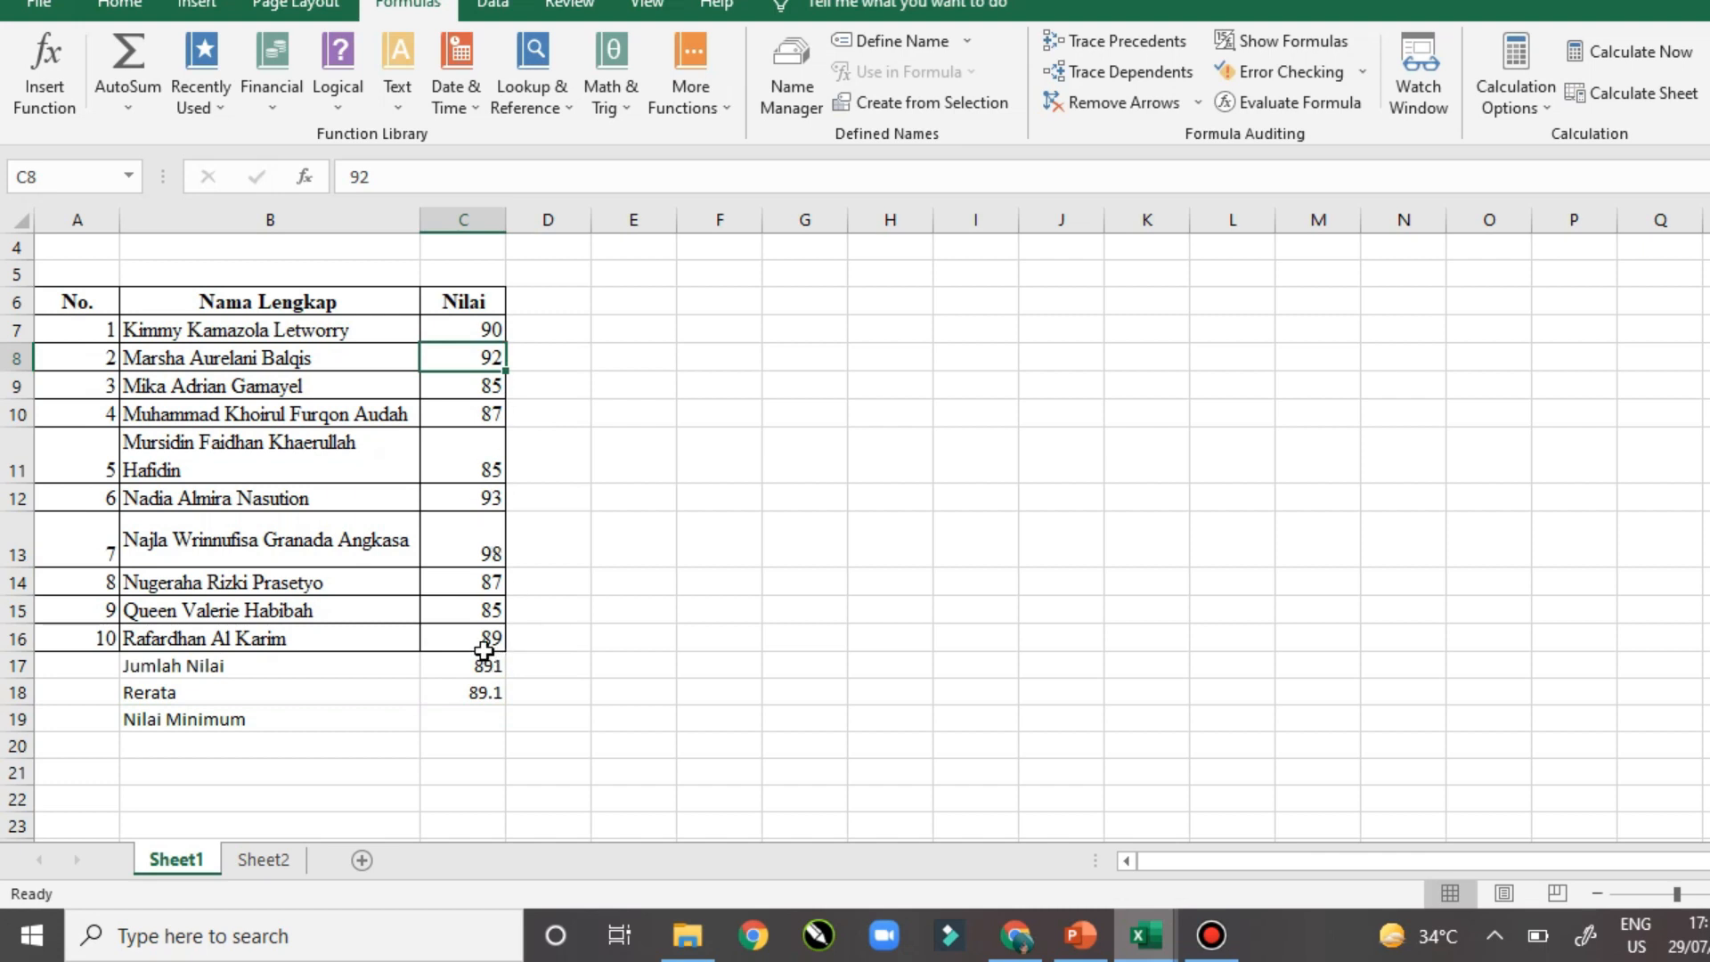
pyautogui.click(472, 724)
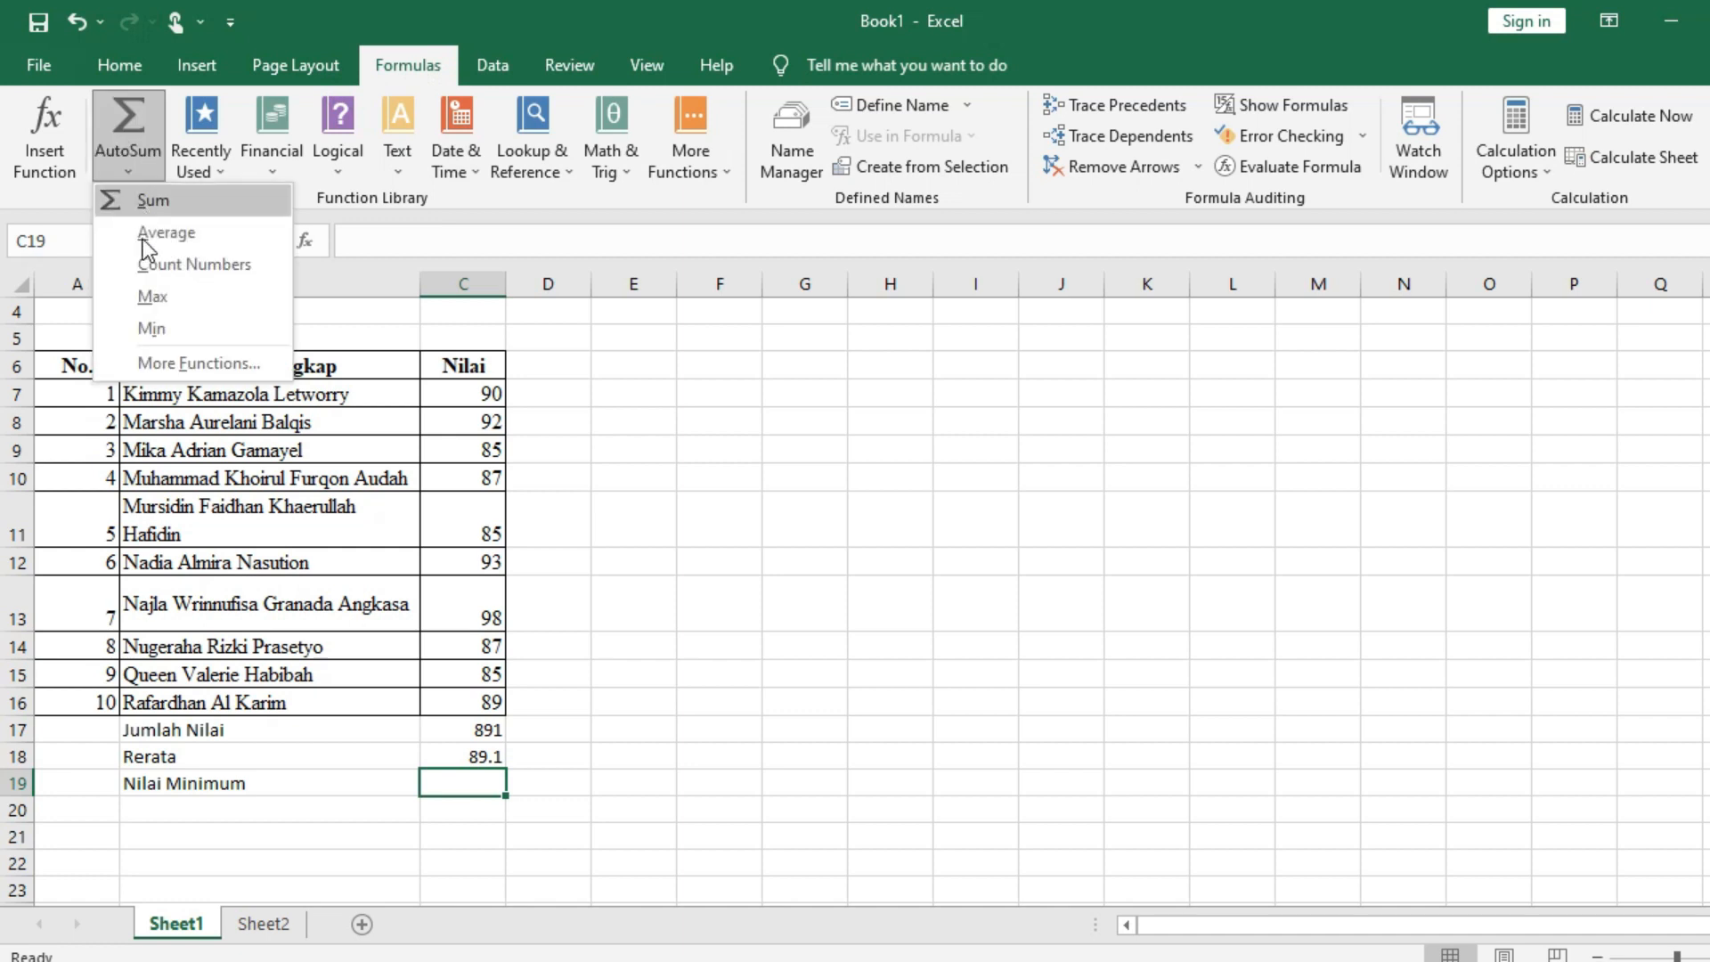
pyautogui.click(161, 330)
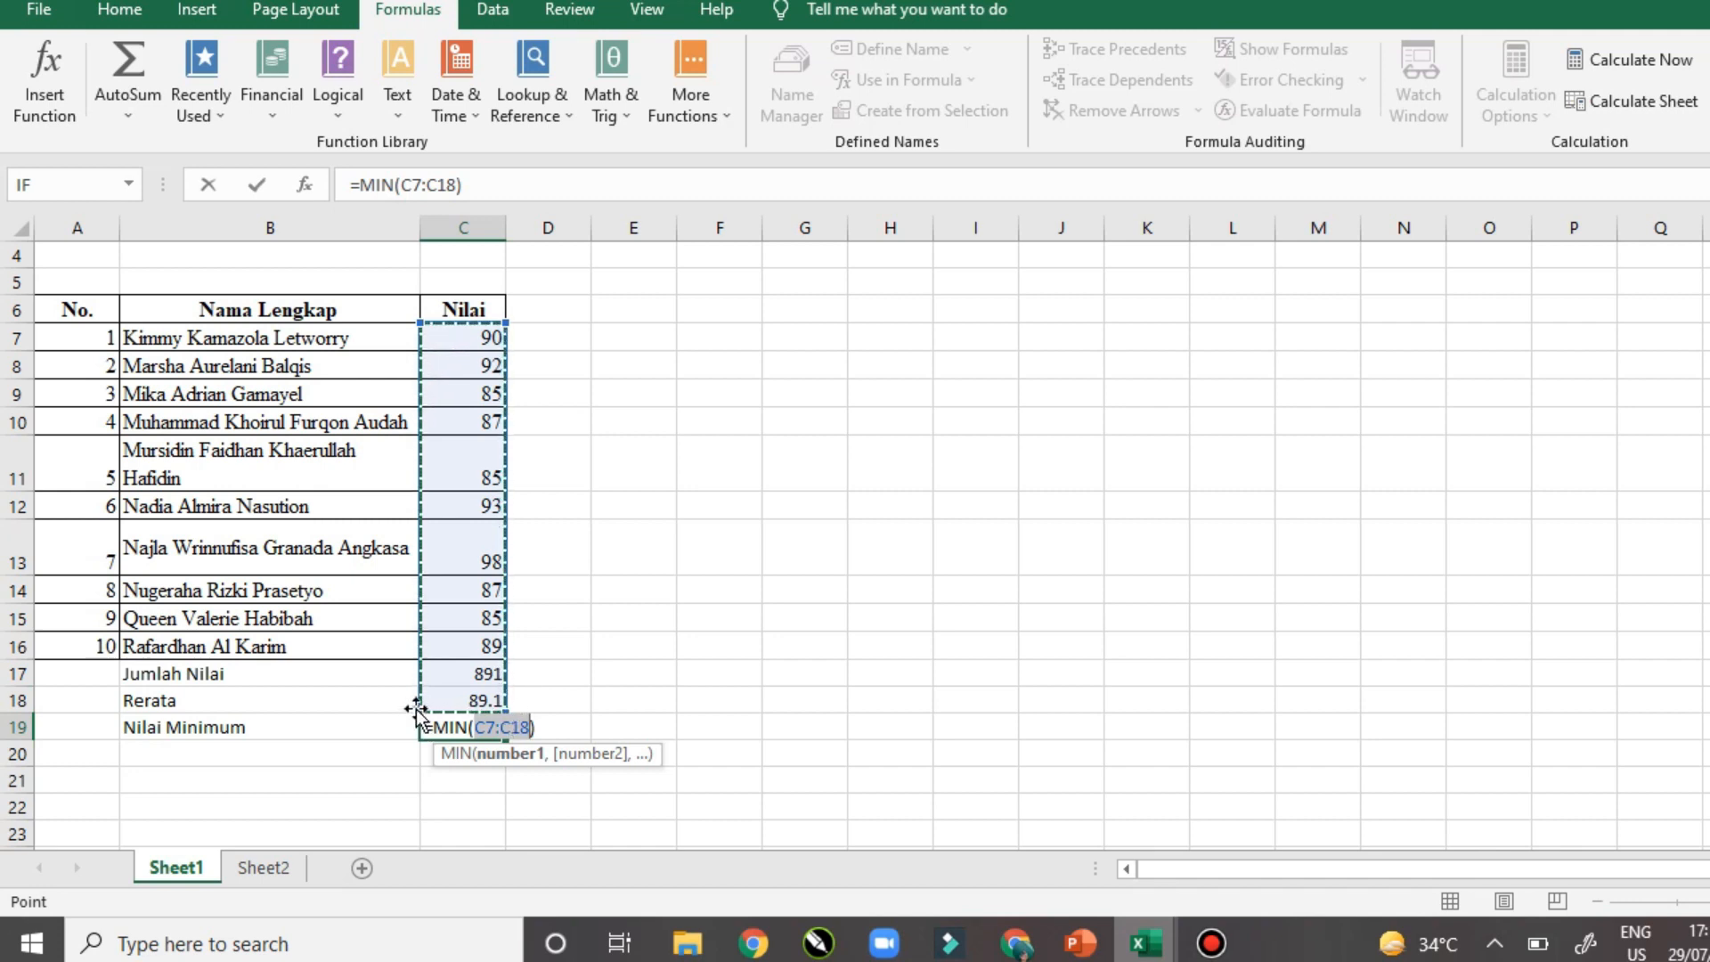
pyautogui.moveTo(421, 712); pyautogui.dragTo(418, 665)
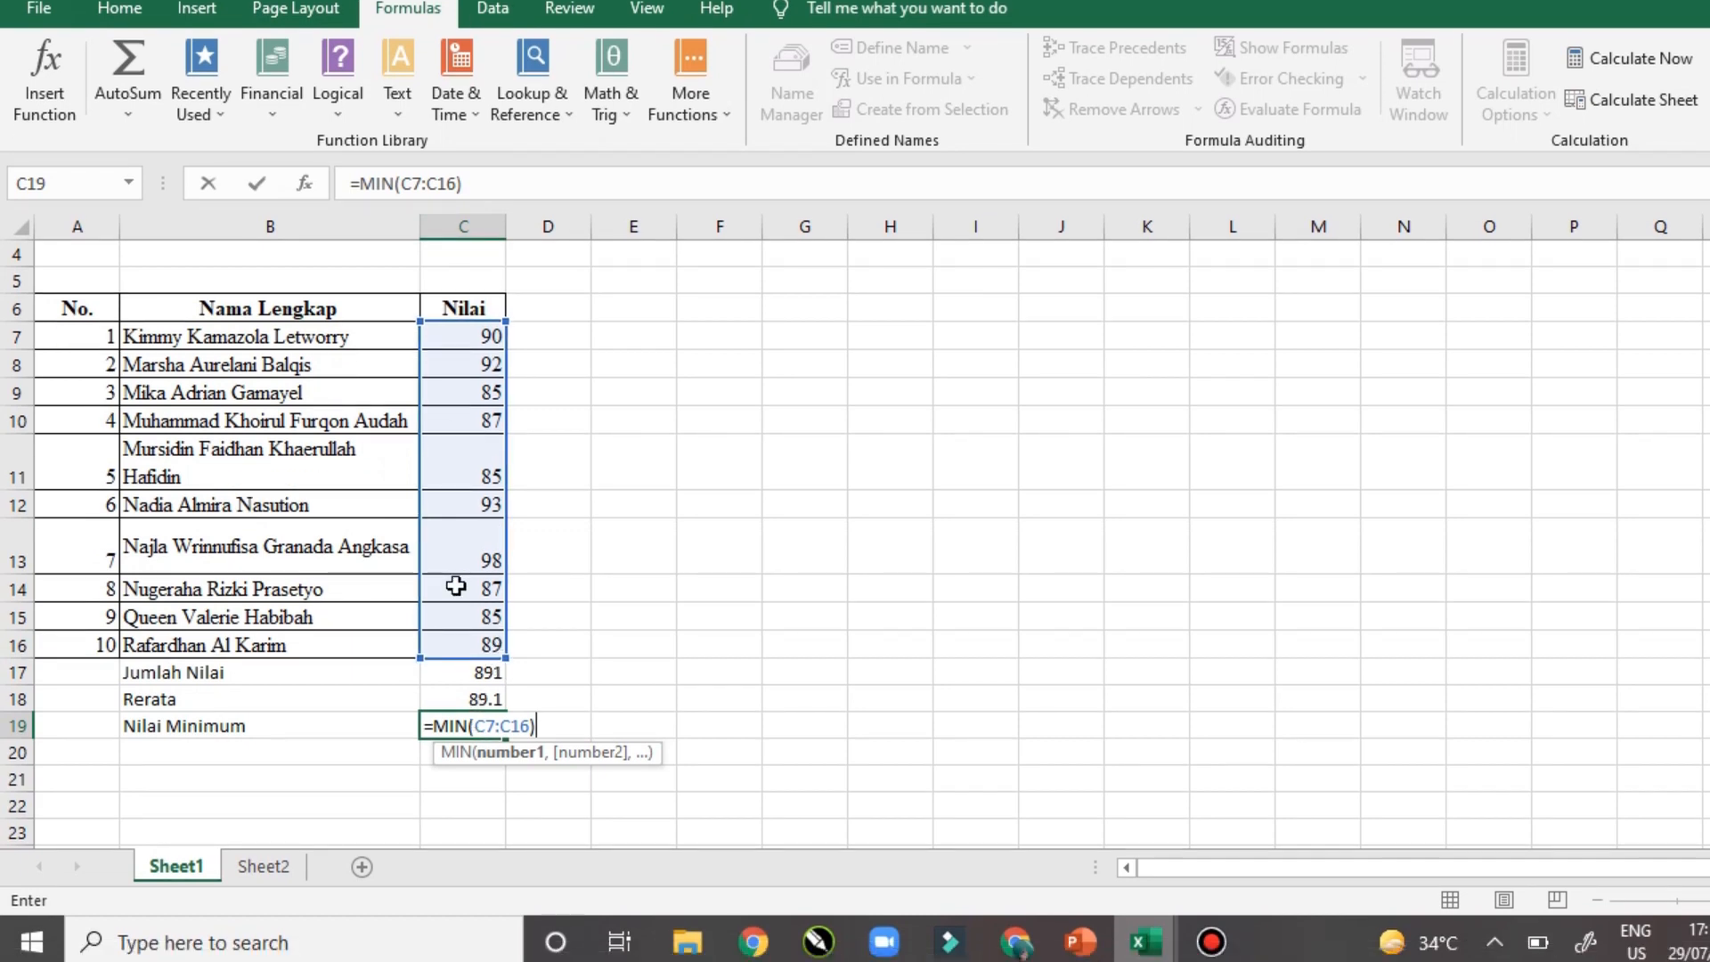
pyautogui.press('Return')
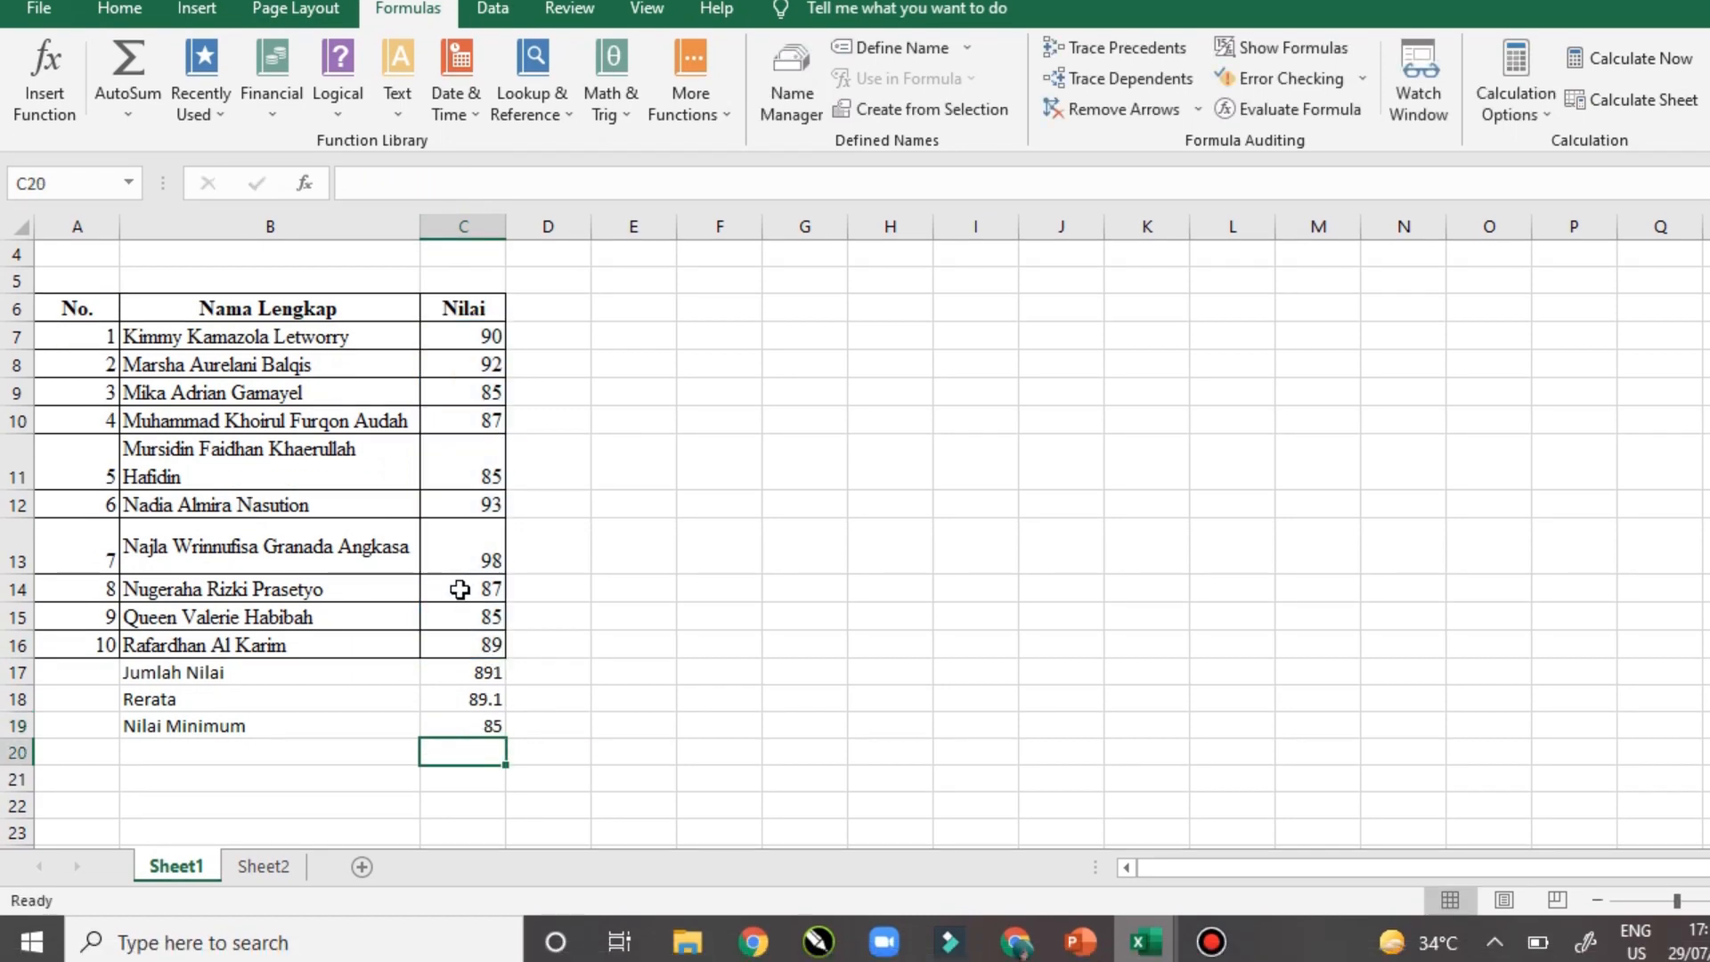
pyautogui.click(479, 722)
pyautogui.moveTo(495, 331)
pyautogui.mouseDown()
pyautogui.moveTo(489, 630)
pyautogui.moveTo(490, 356)
pyautogui.mouseUp()
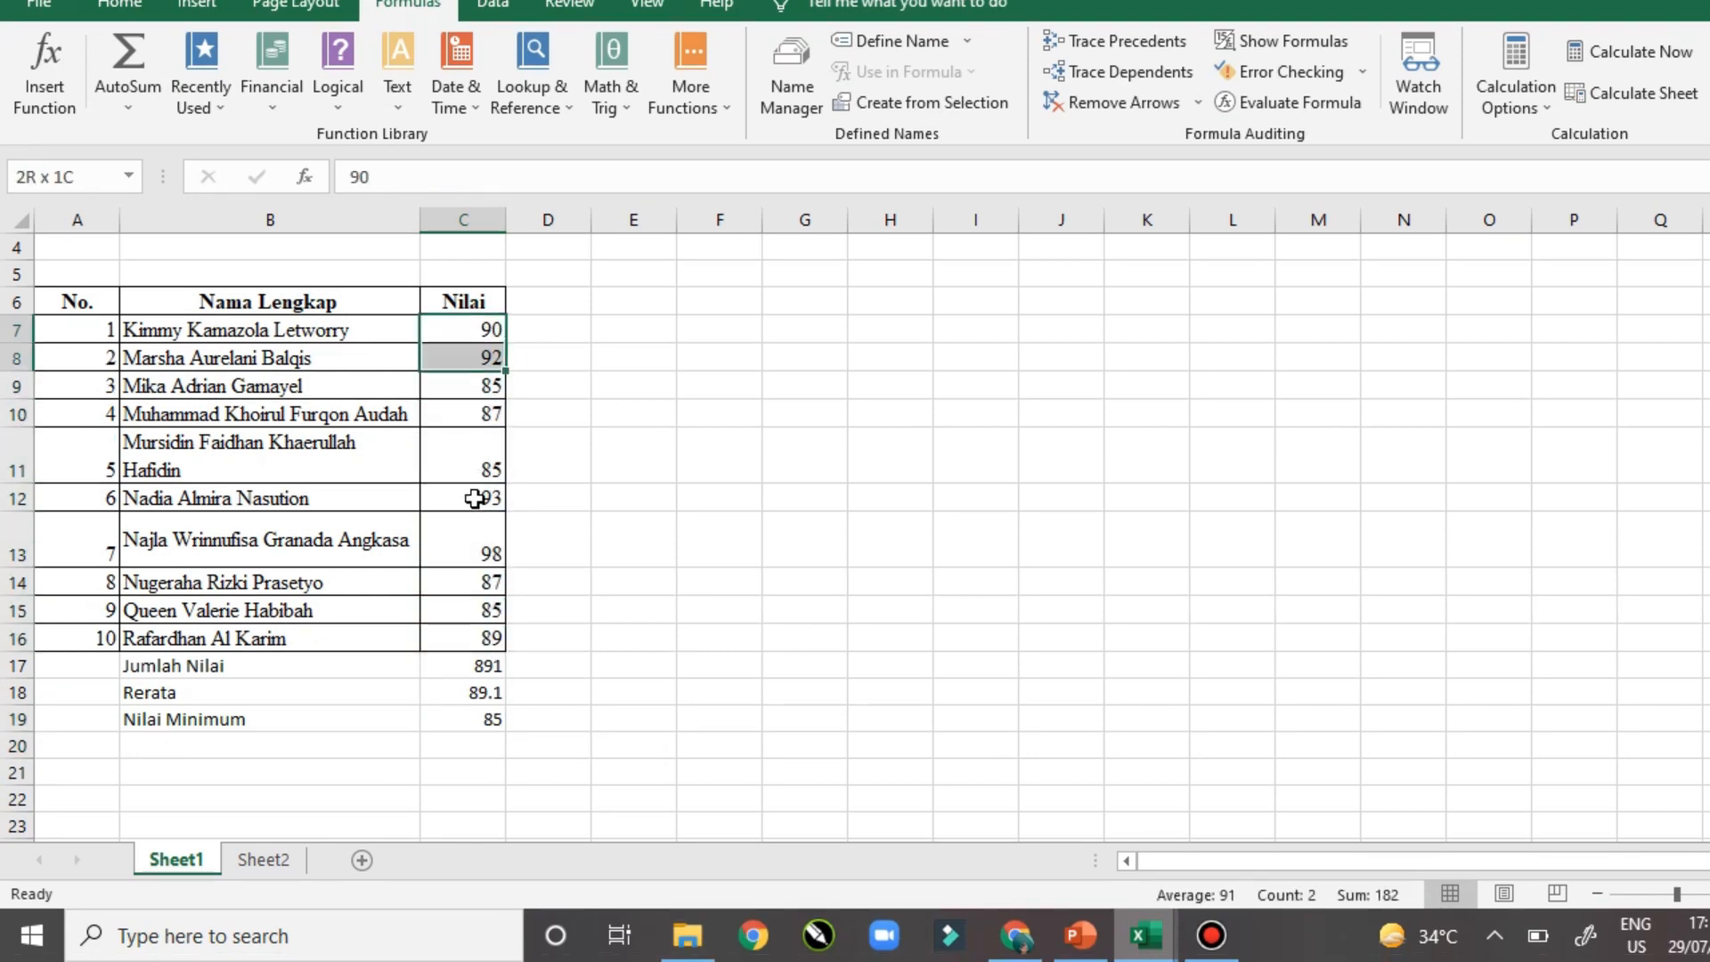
pyautogui.moveTo(475, 499); pyautogui.dragTo(495, 635)
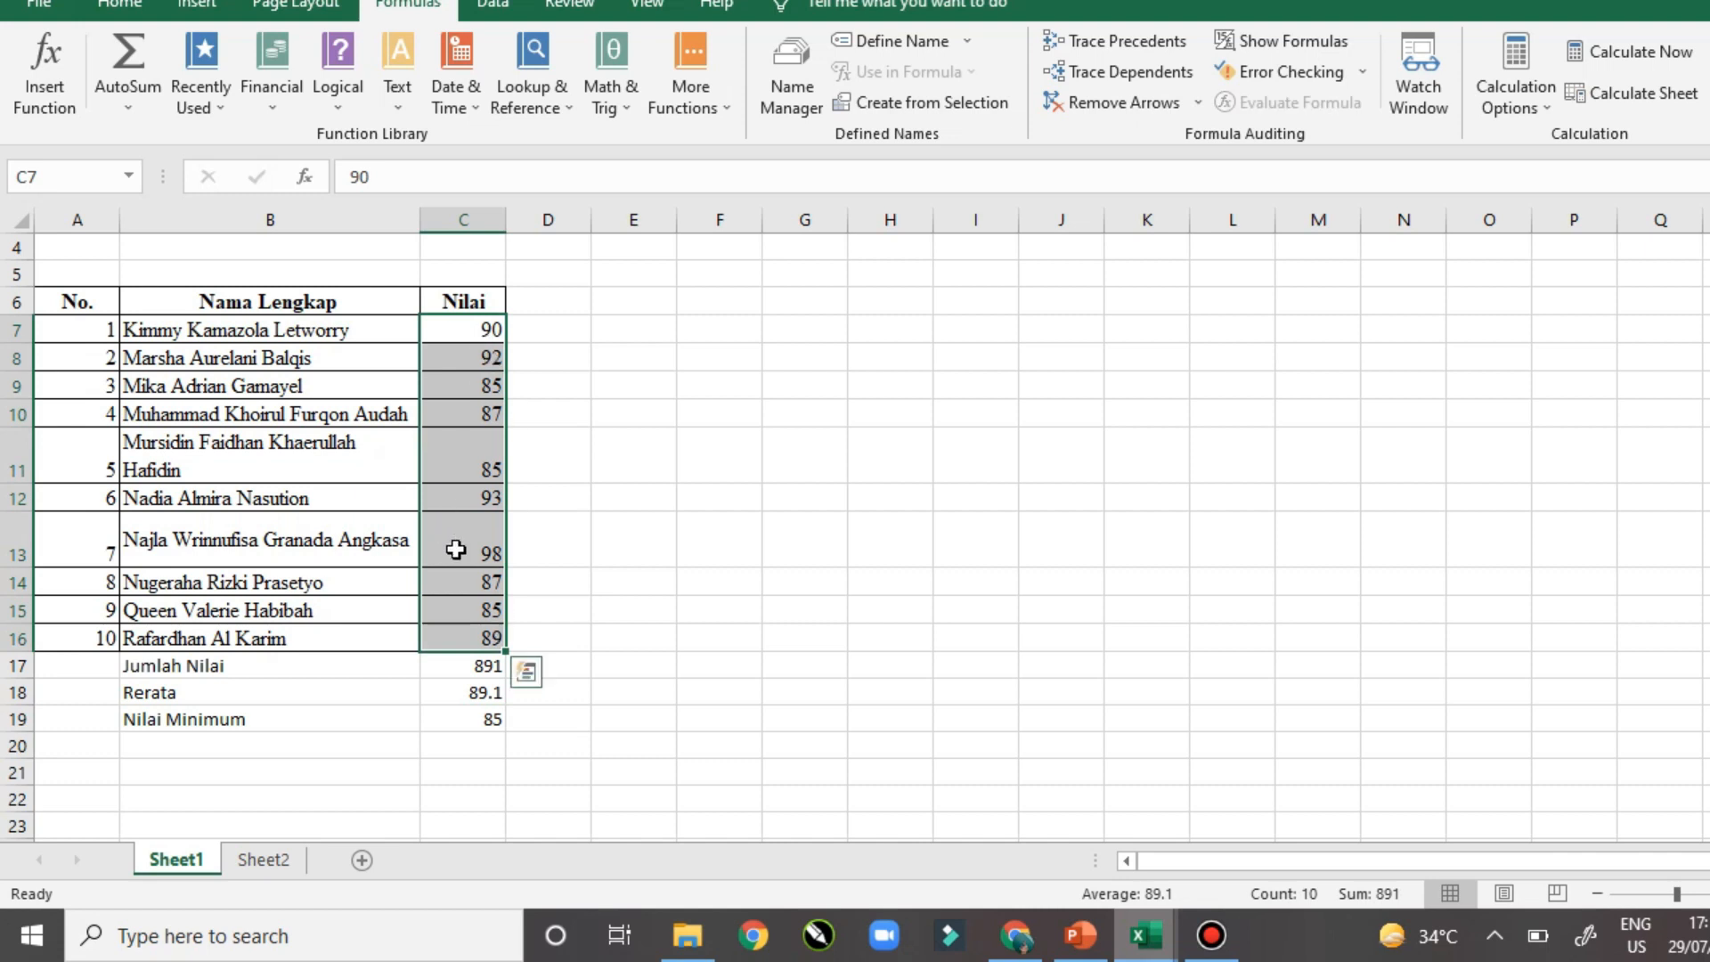
pyautogui.click(453, 387)
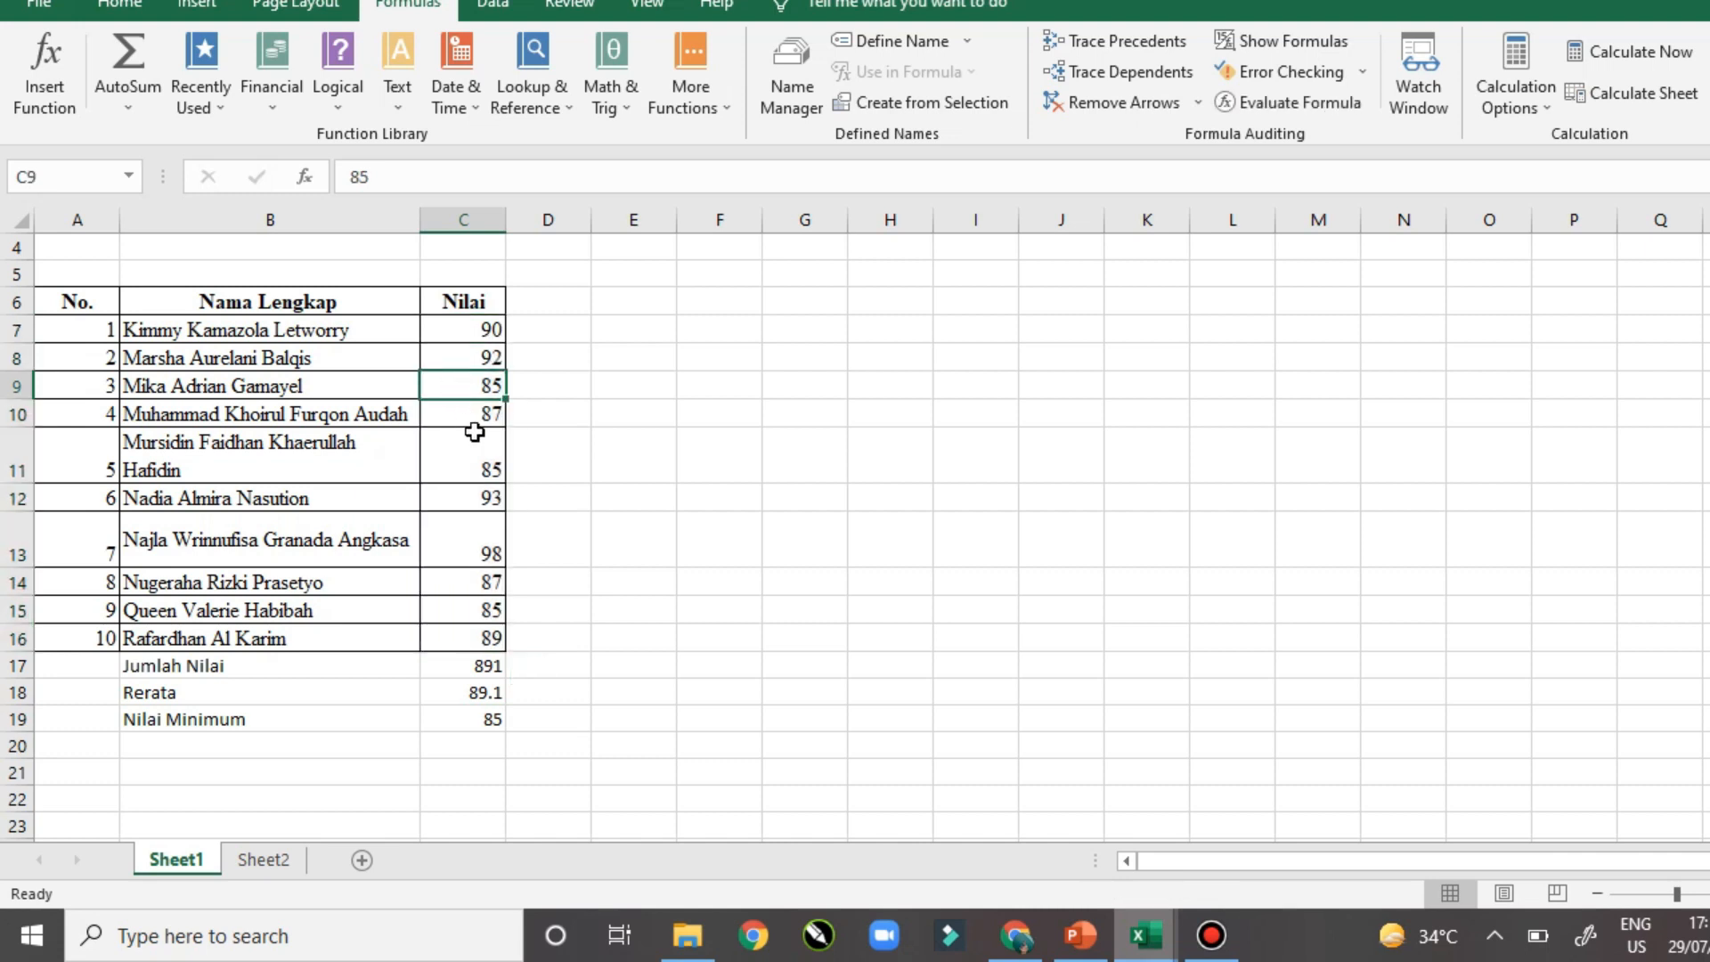
# Add the label "Nilai Maksimum" in B20, directly below "Nilai Minimum"
pyautogui.click(374, 746)
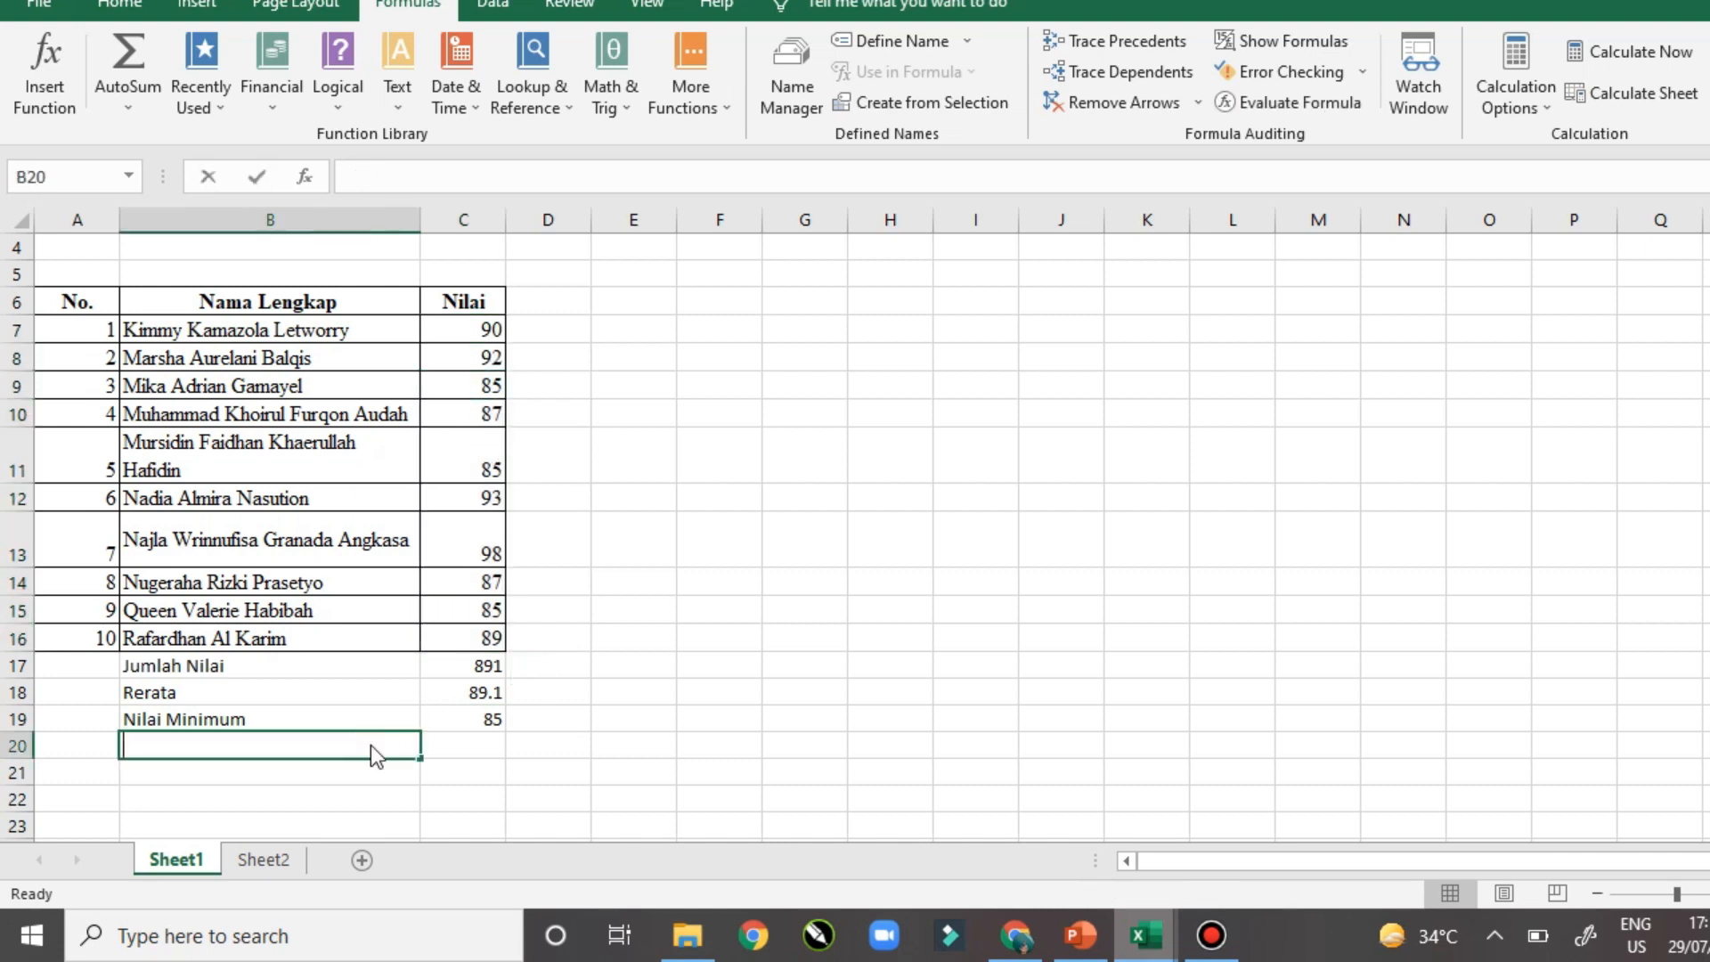
pyautogui.write('Nilai Ma')
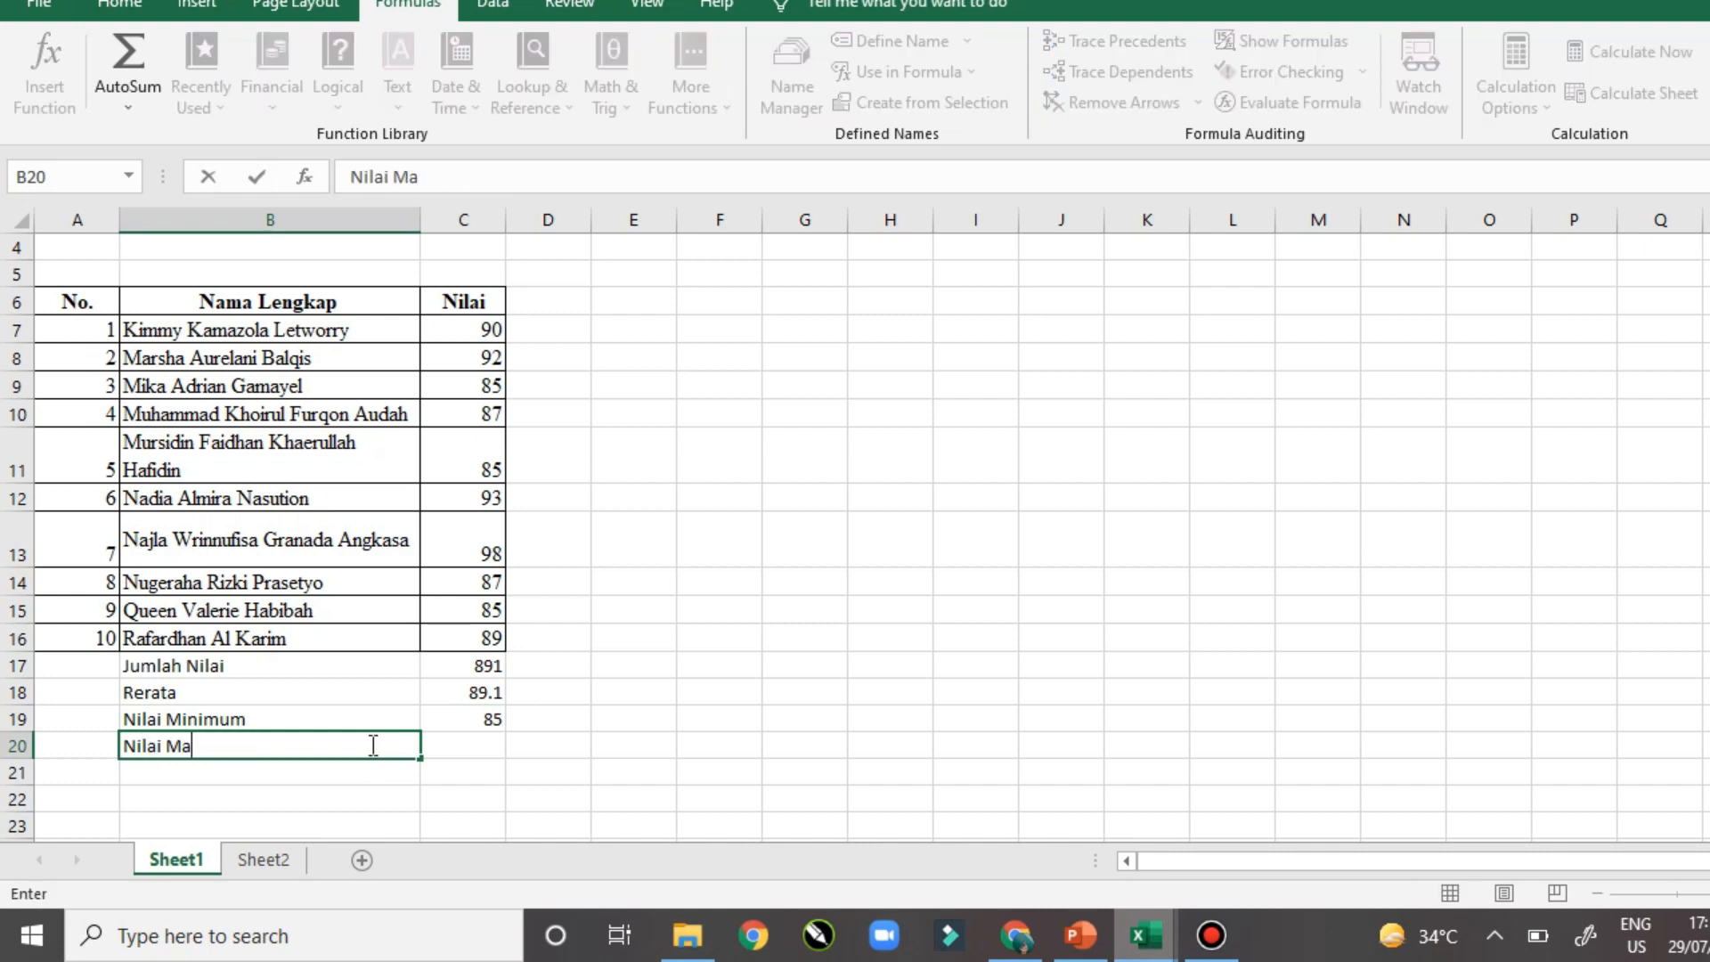
pyautogui.write('ksimum')
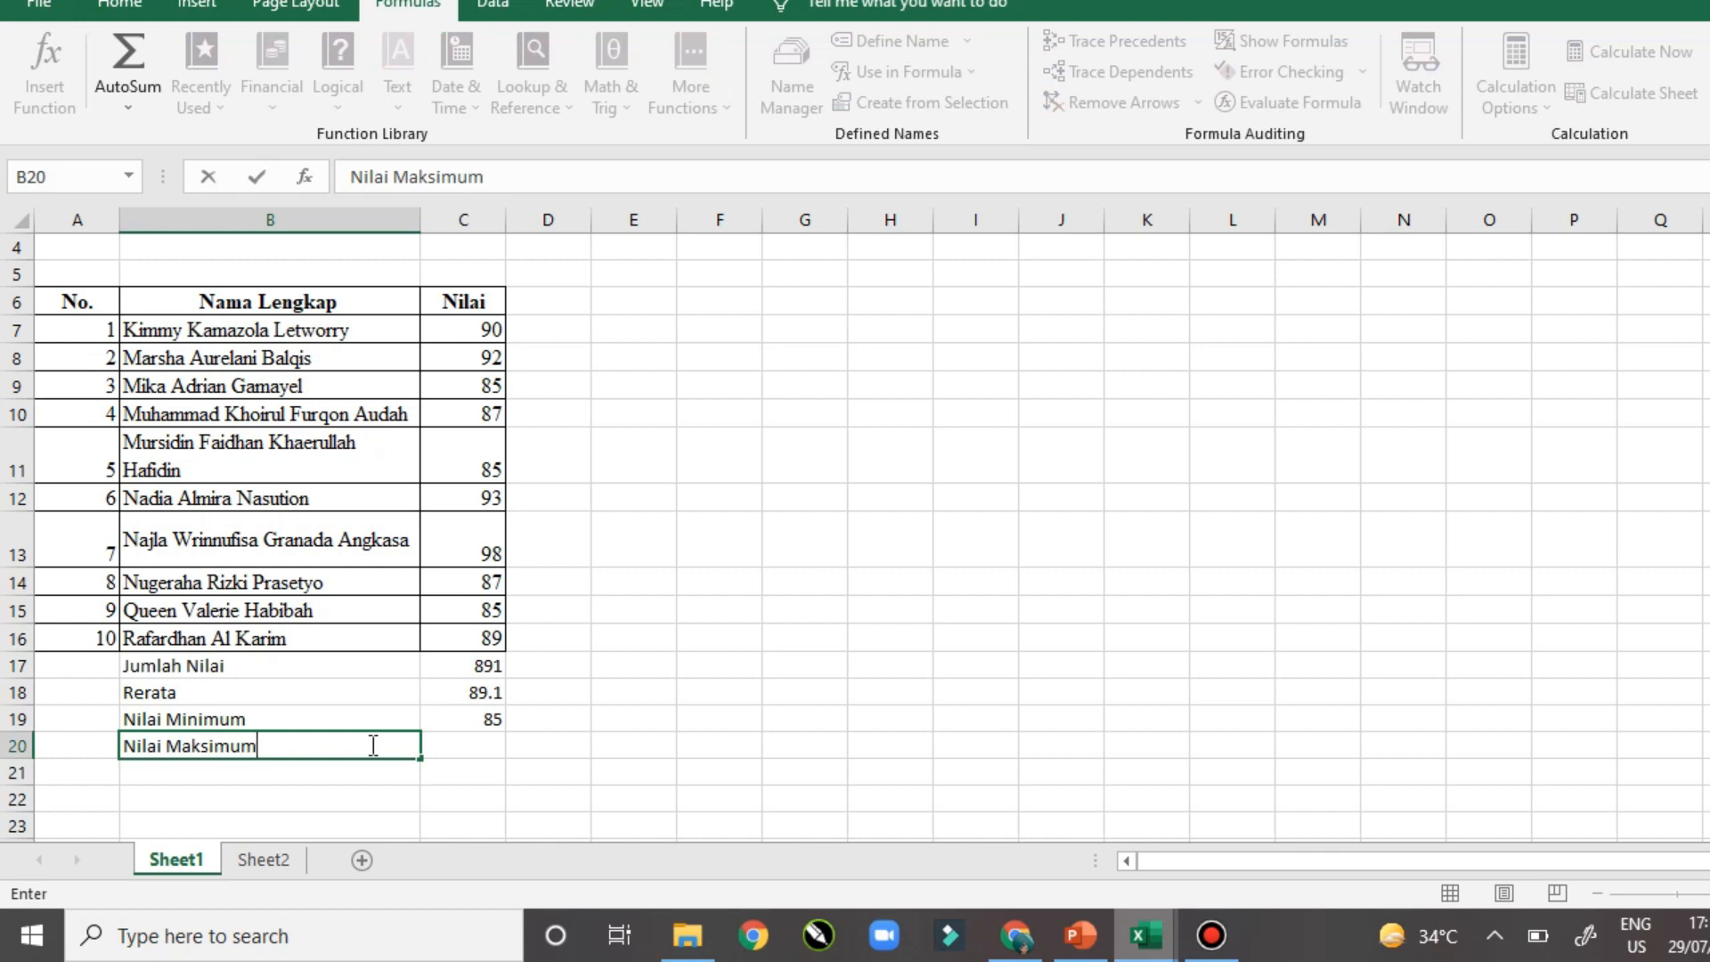
pyautogui.click(466, 742)
# Insert a Max formula in C20 limited to the student scores, =MAX(C7:C16), and compare it with the score column
pyautogui.moveTo(476, 328); pyautogui.dragTo(490, 643)
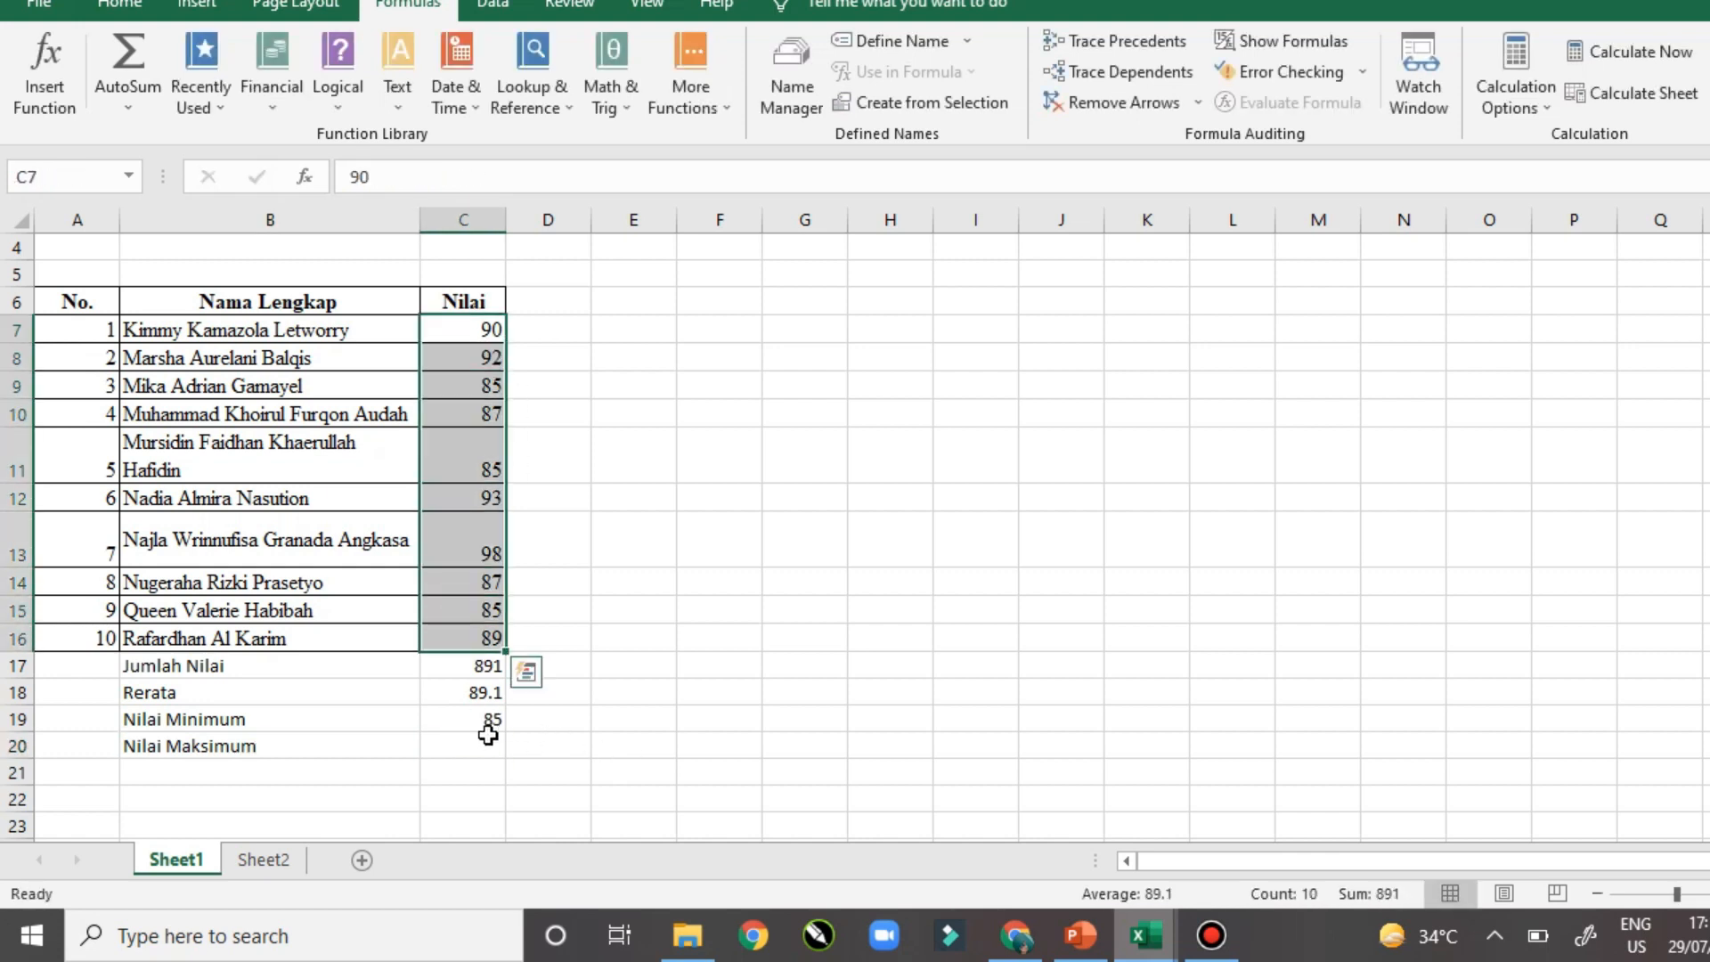
pyautogui.click(488, 736)
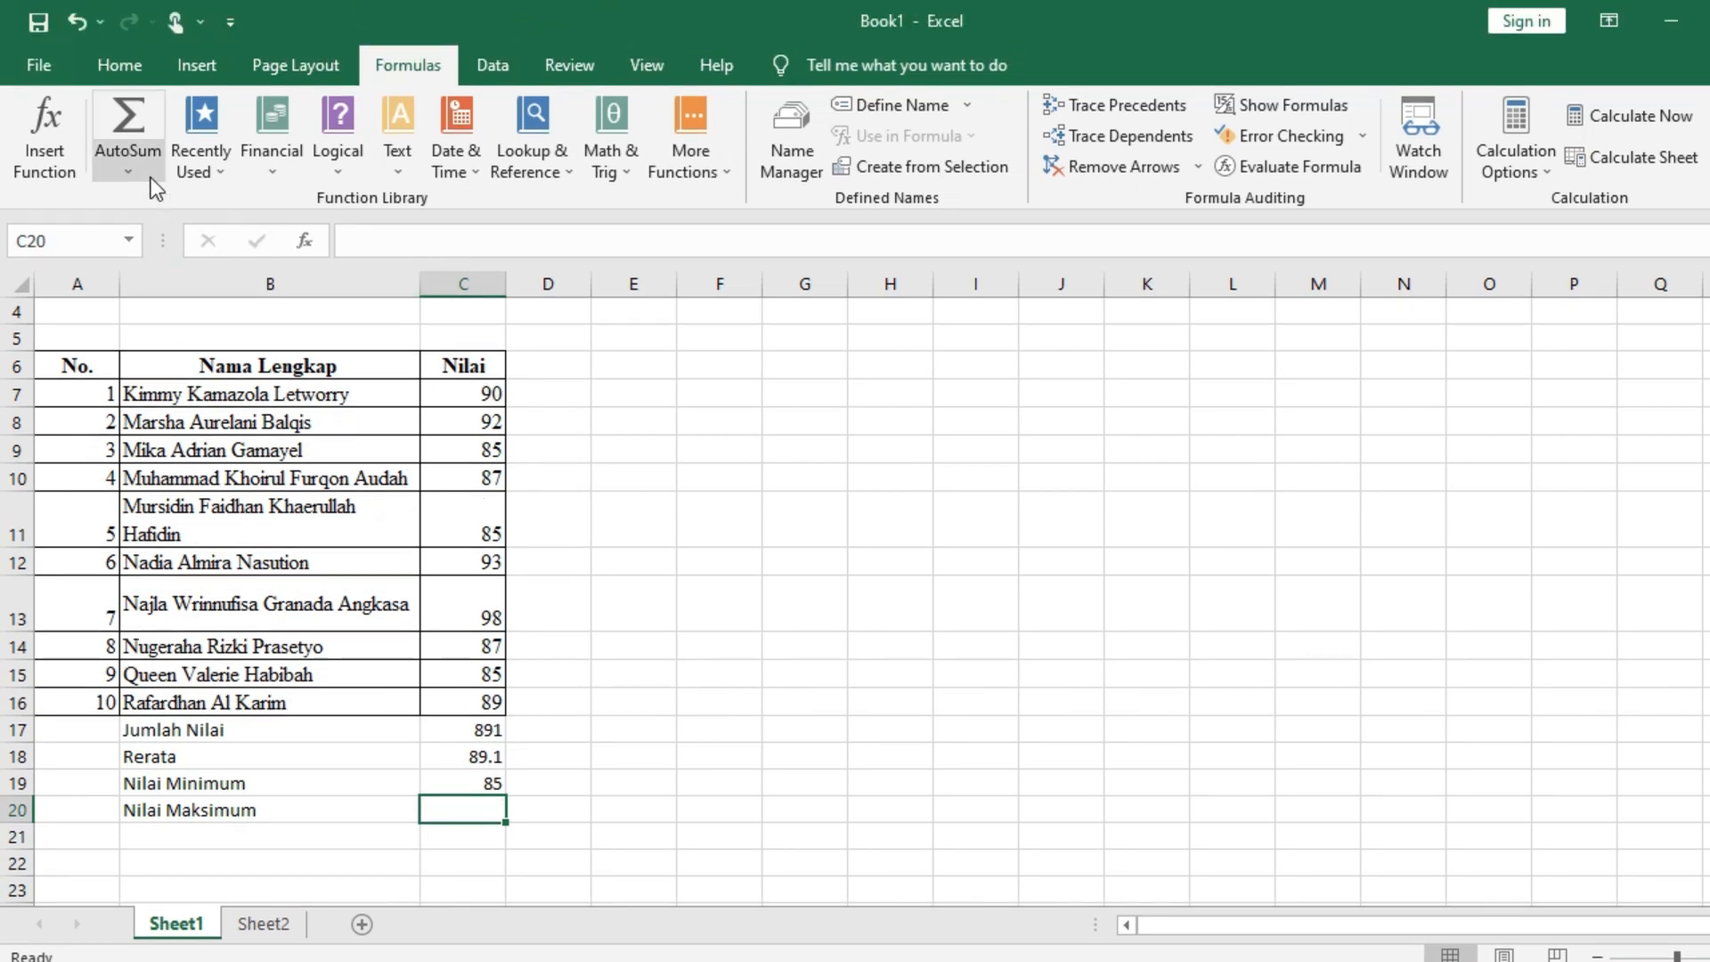
pyautogui.click(127, 172)
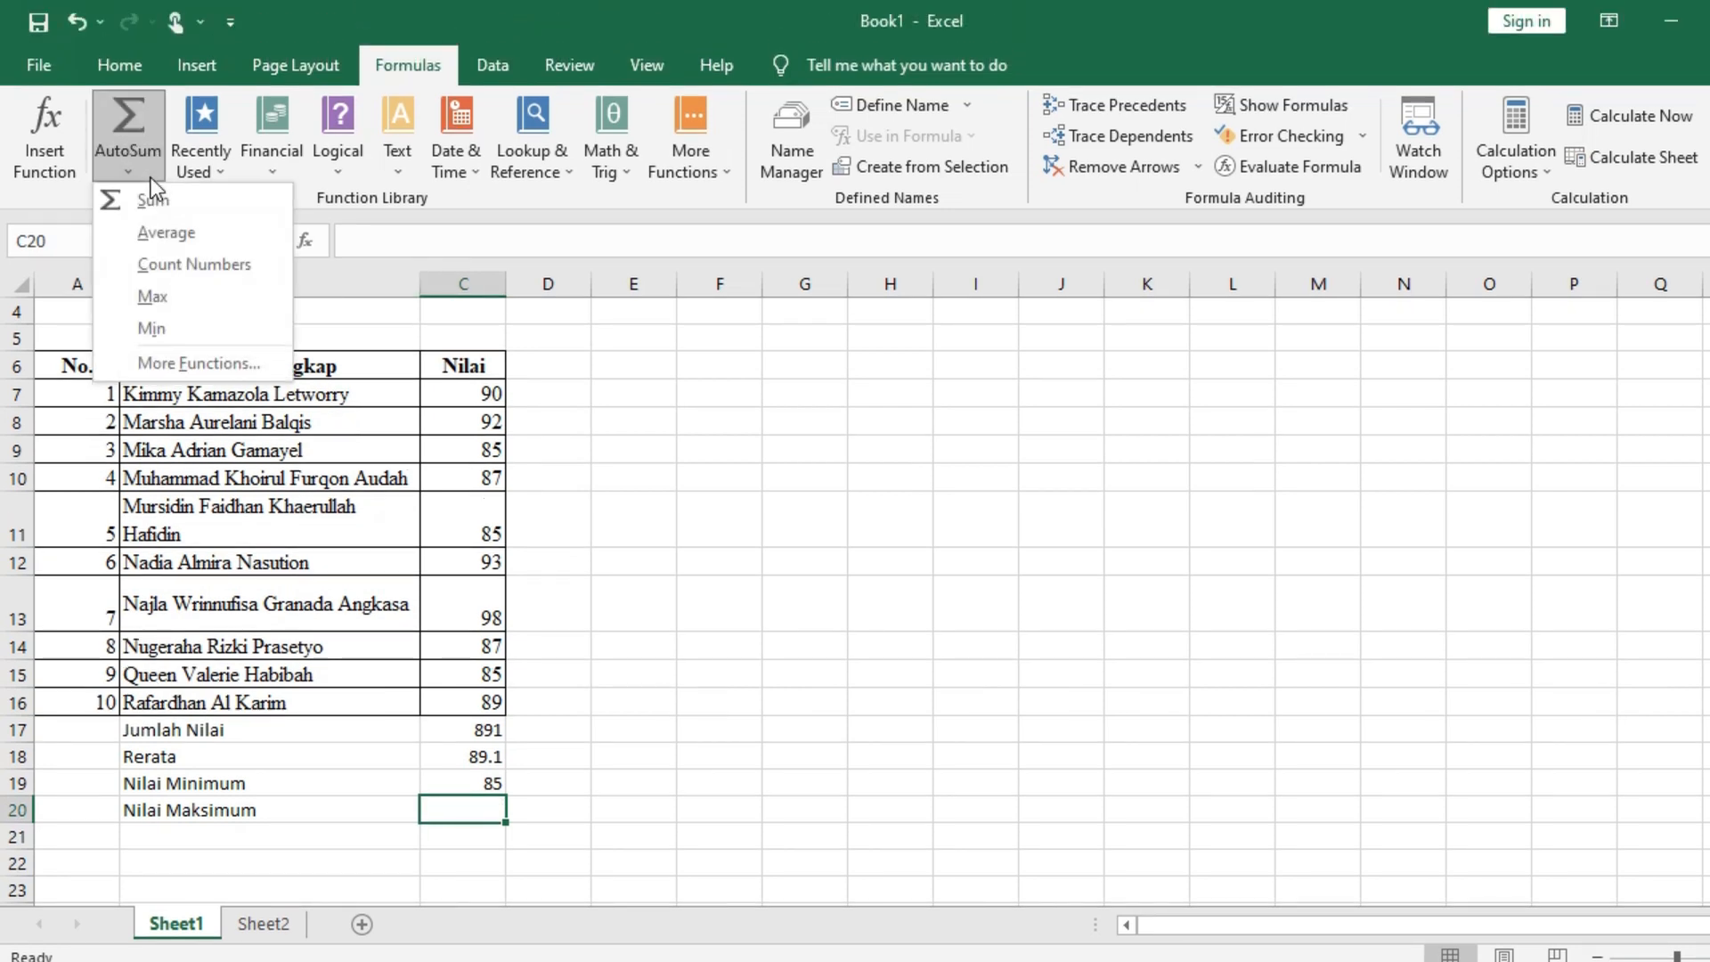
pyautogui.click(152, 296)
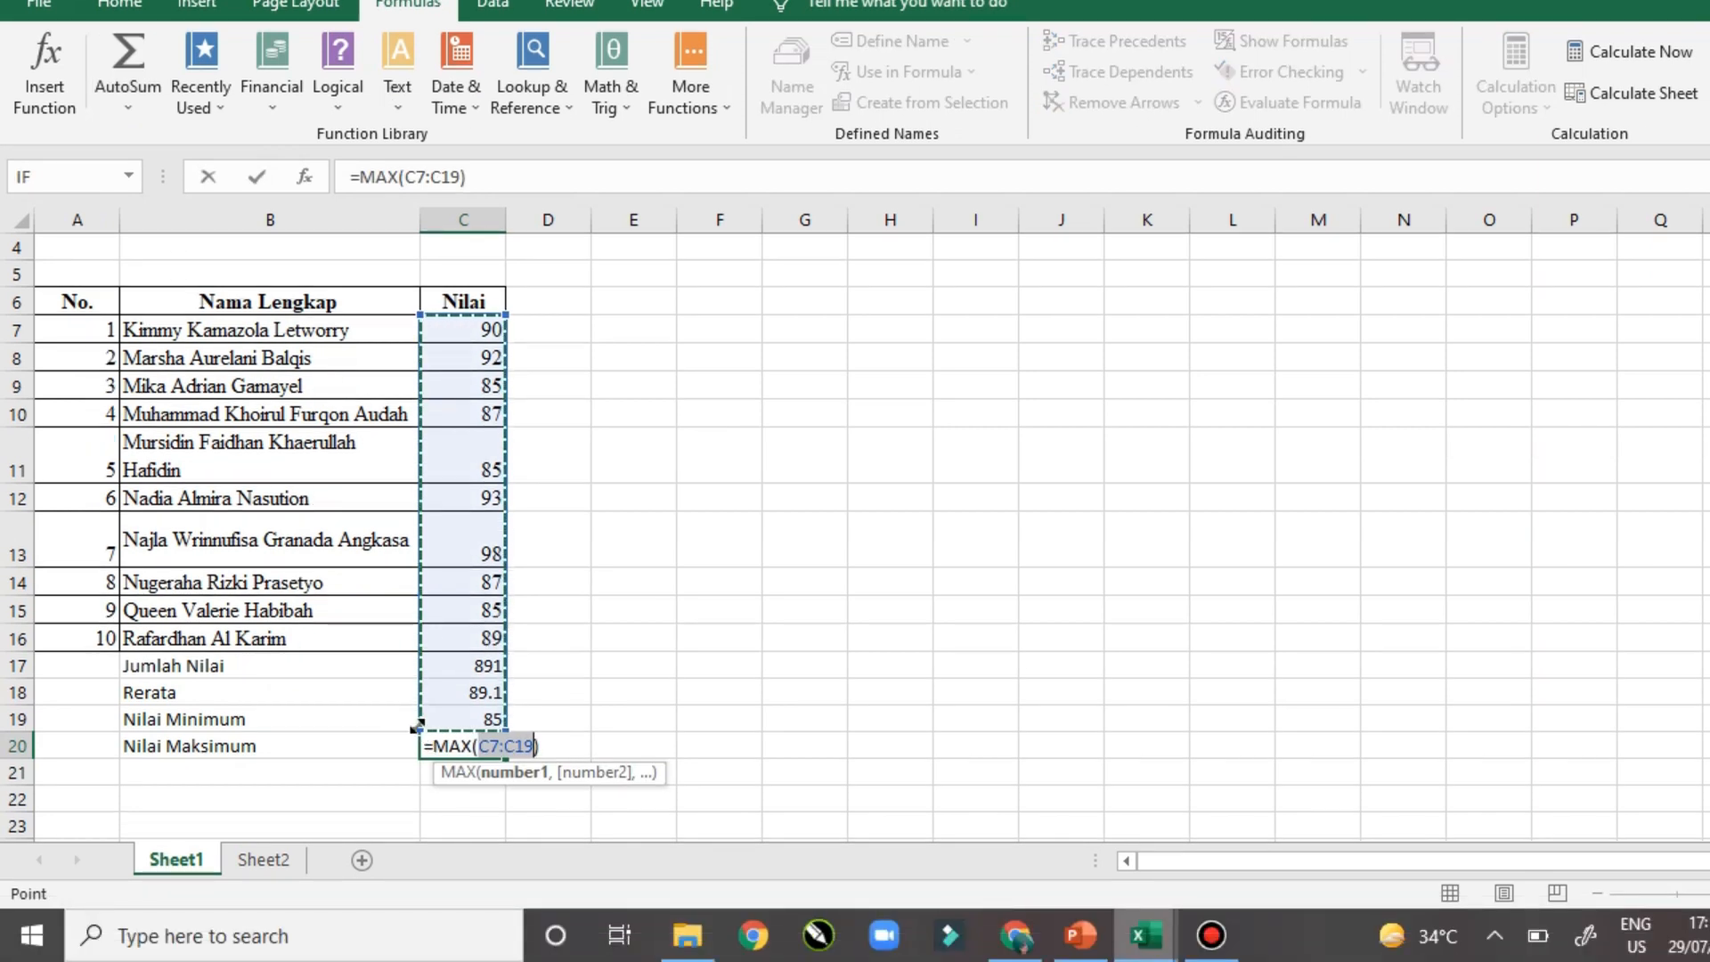
pyautogui.moveTo(418, 732); pyautogui.dragTo(422, 643)
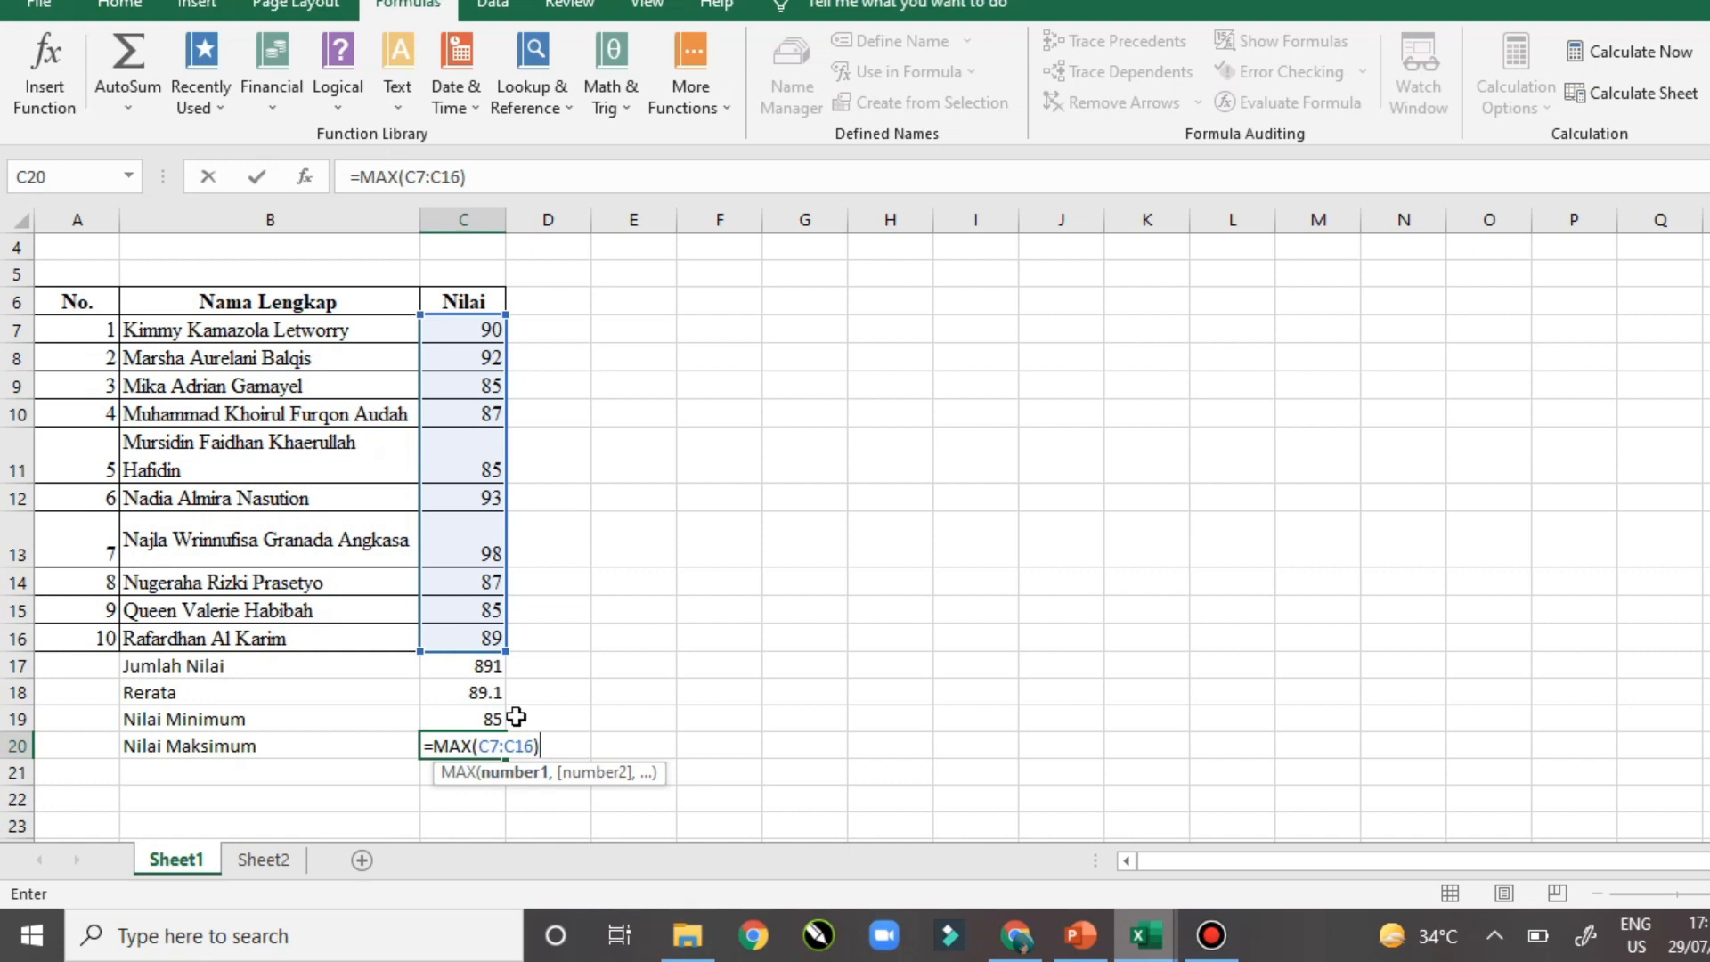
pyautogui.press('Return')
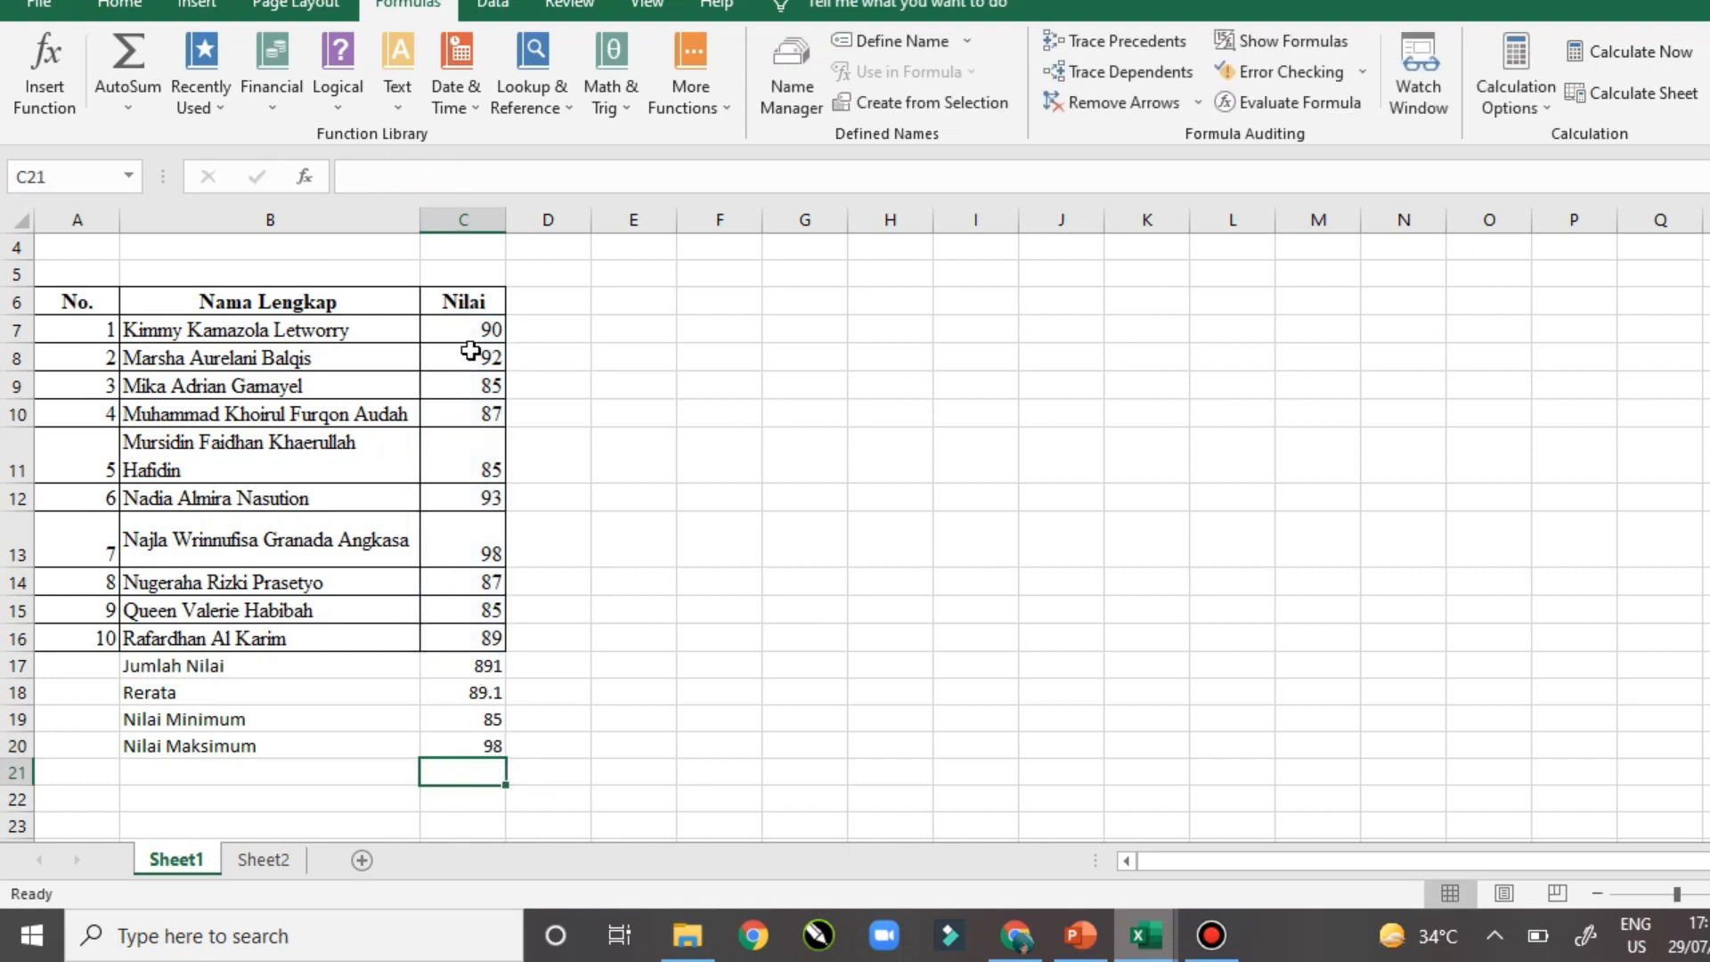
pyautogui.click(495, 741)
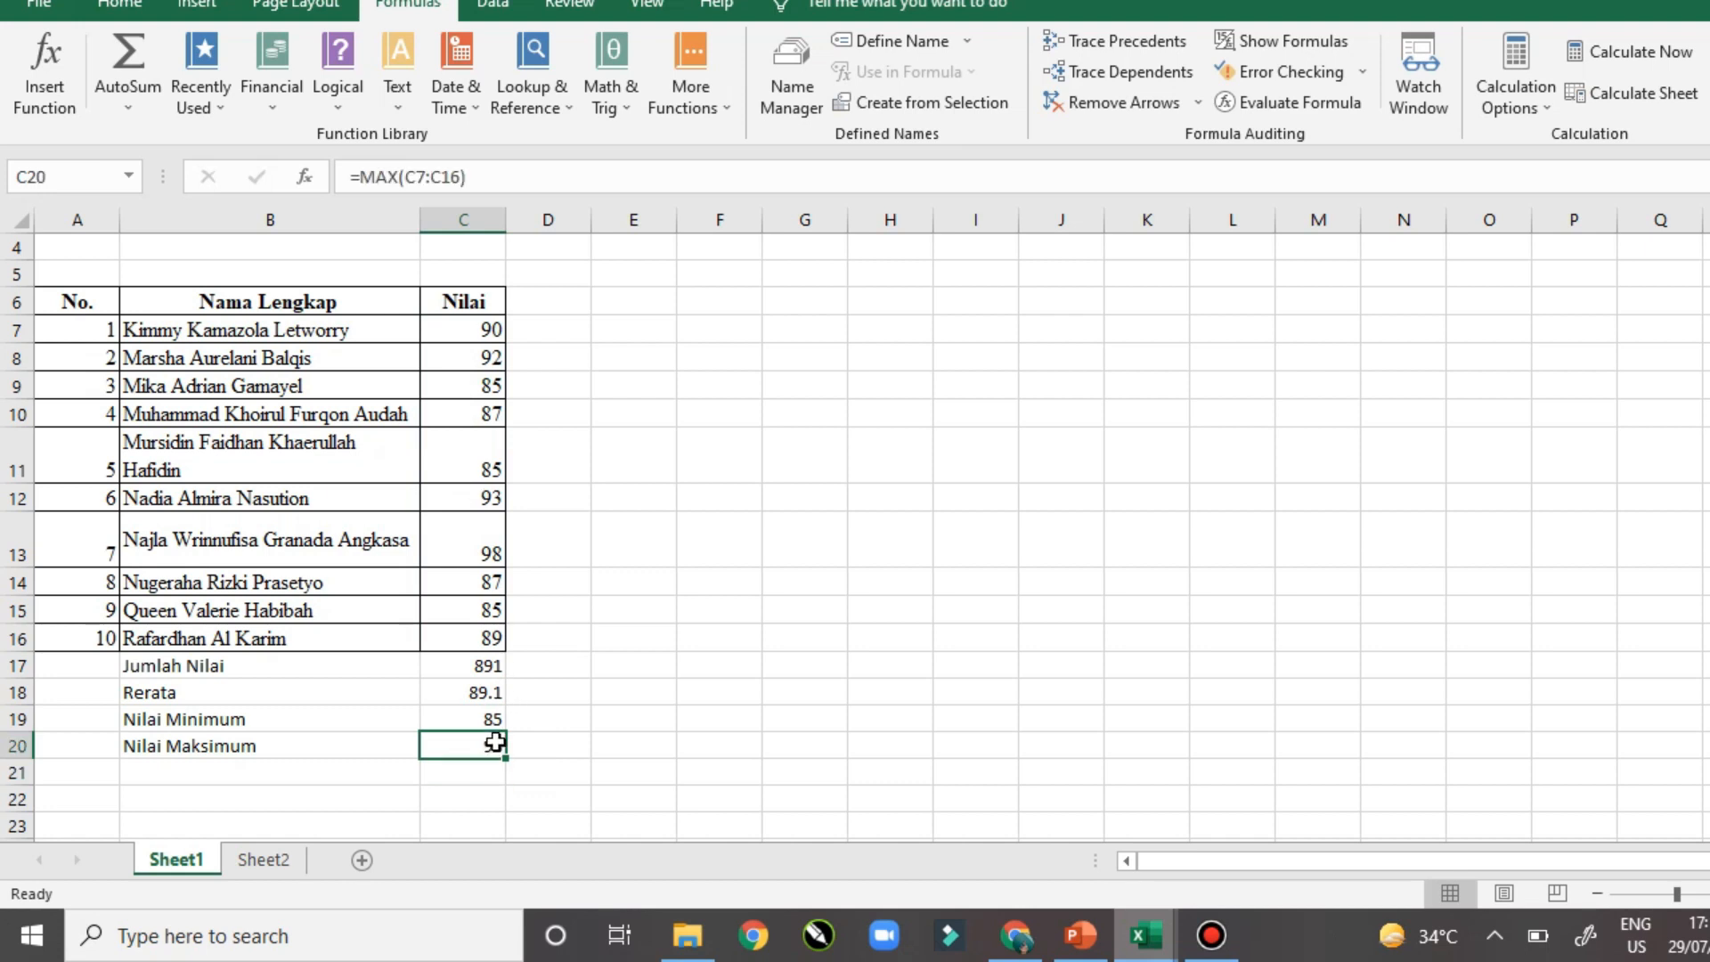
pyautogui.click(458, 557)
pyautogui.click(263, 550)
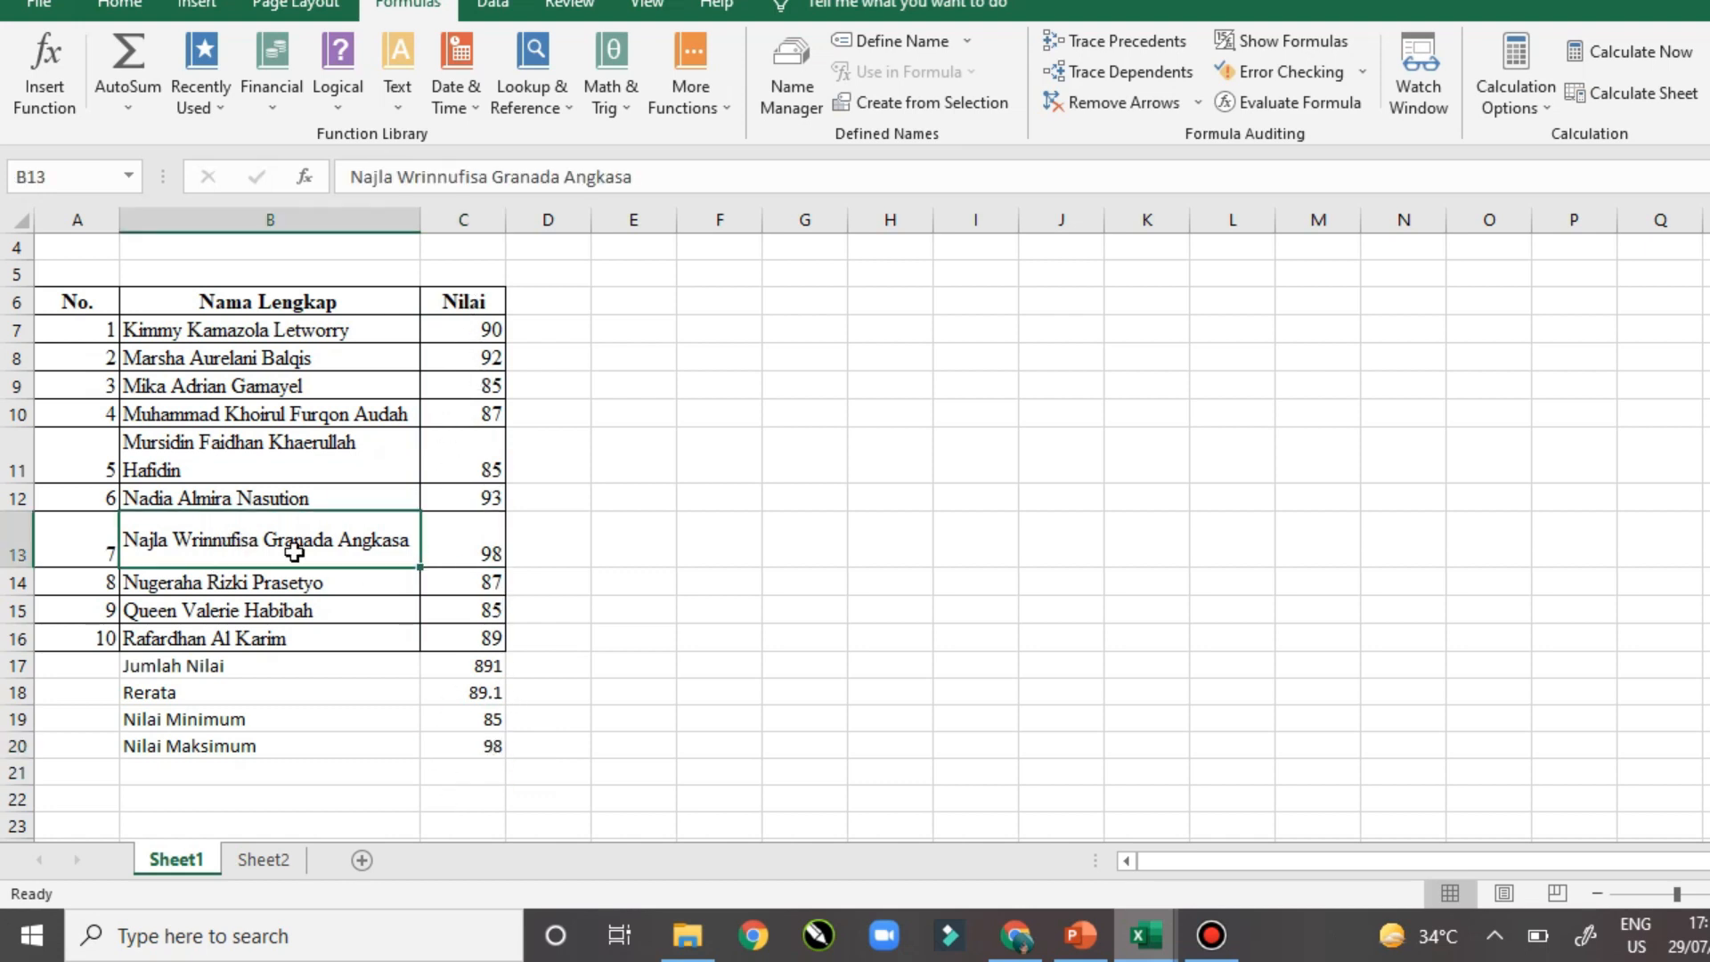
pyautogui.click(465, 521)
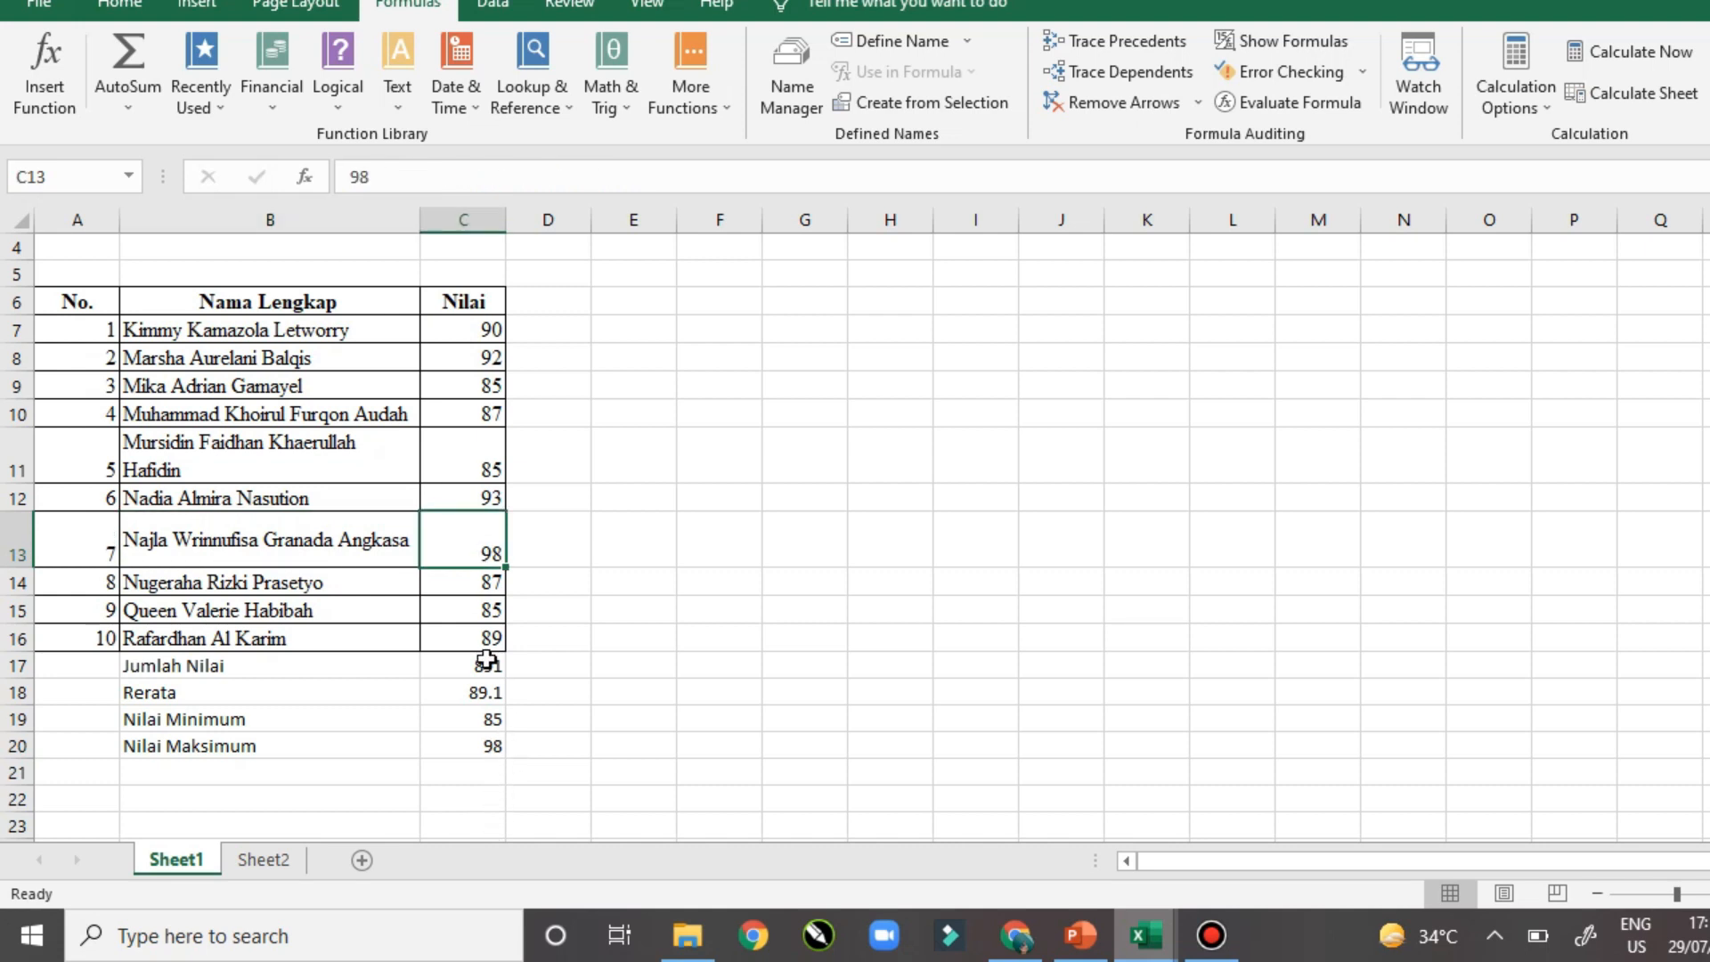
# Apply all borders to A7:C20 so the grid also covers the four summary rows
pyautogui.click(178, 381)
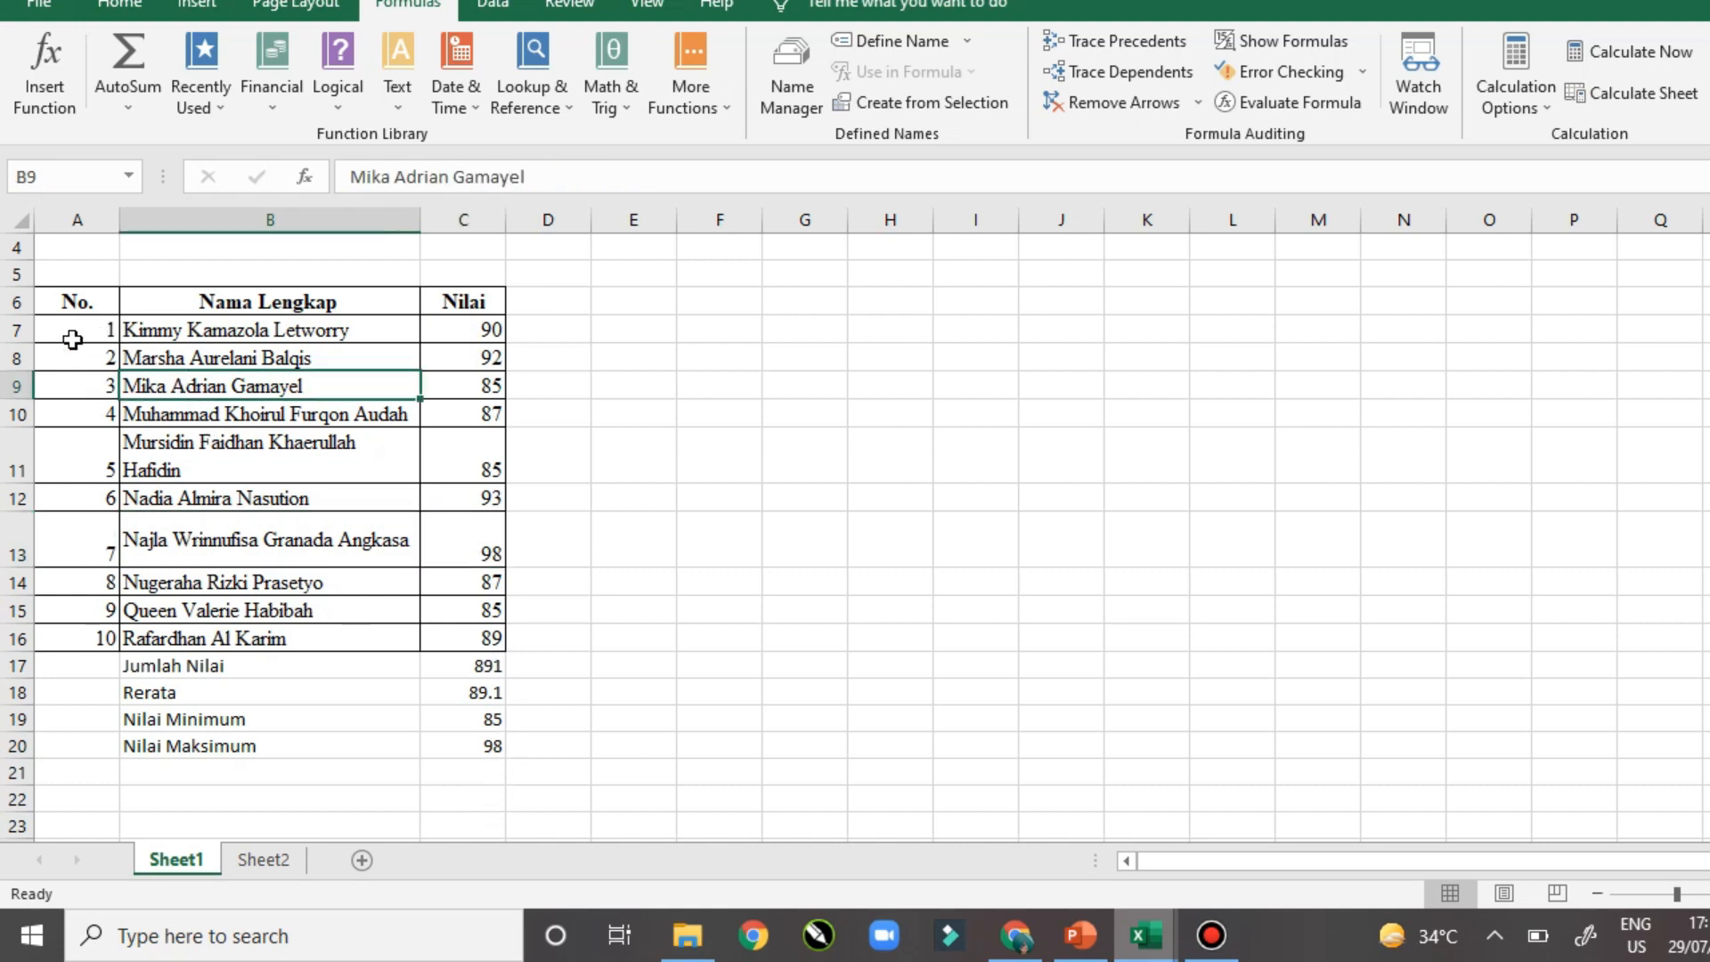
pyautogui.moveTo(73, 340); pyautogui.dragTo(85, 361)
pyautogui.moveTo(118, 434); pyautogui.dragTo(496, 738)
pyautogui.click(114, 4)
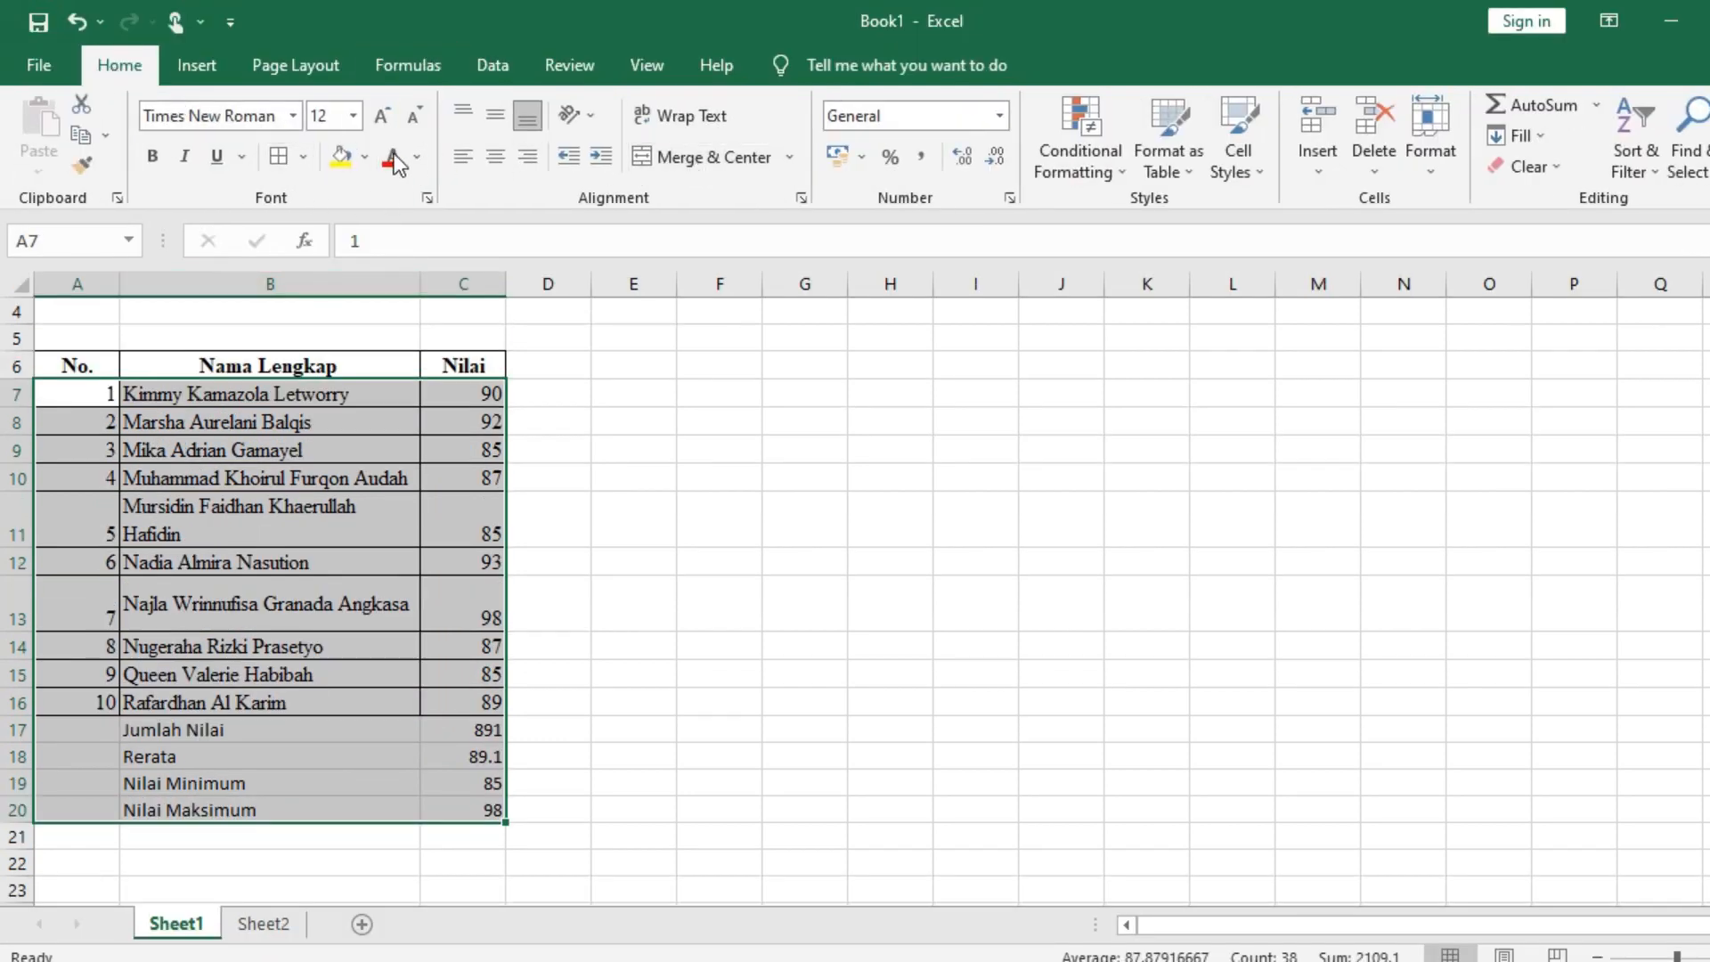
pyautogui.click(277, 158)
pyautogui.click(196, 807)
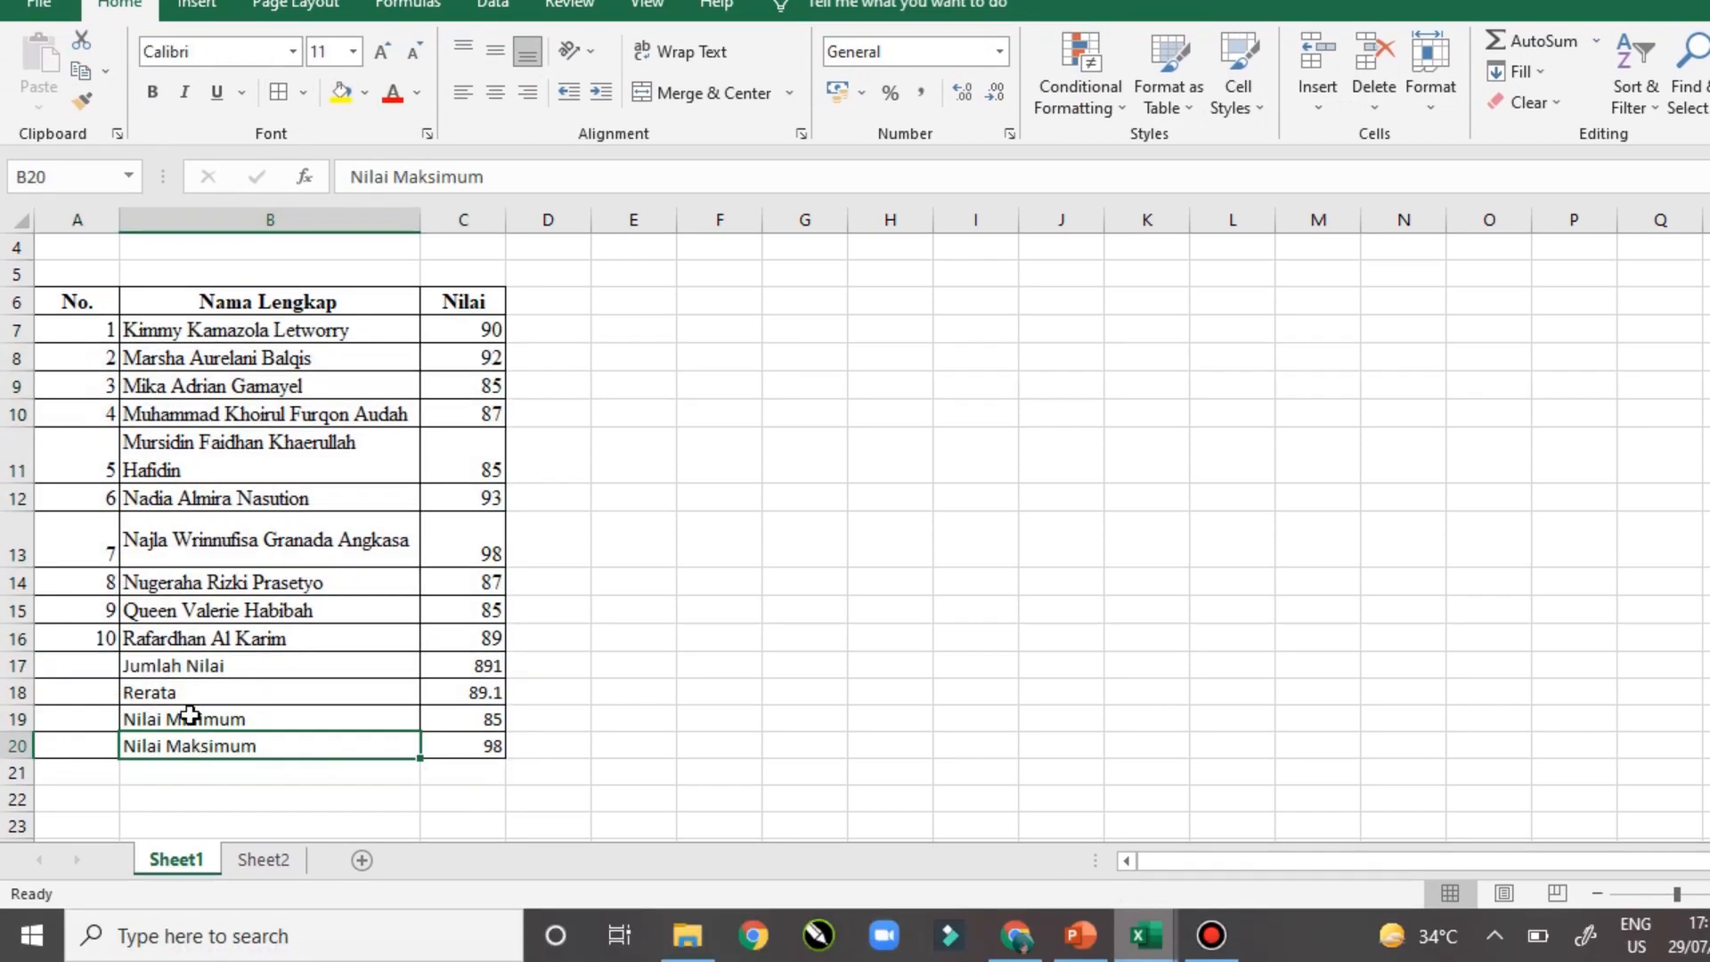
# Center the contents of the whole score table, A6:C20, horizontally
pyautogui.click(105, 735)
pyautogui.moveTo(77, 301); pyautogui.dragTo(490, 747)
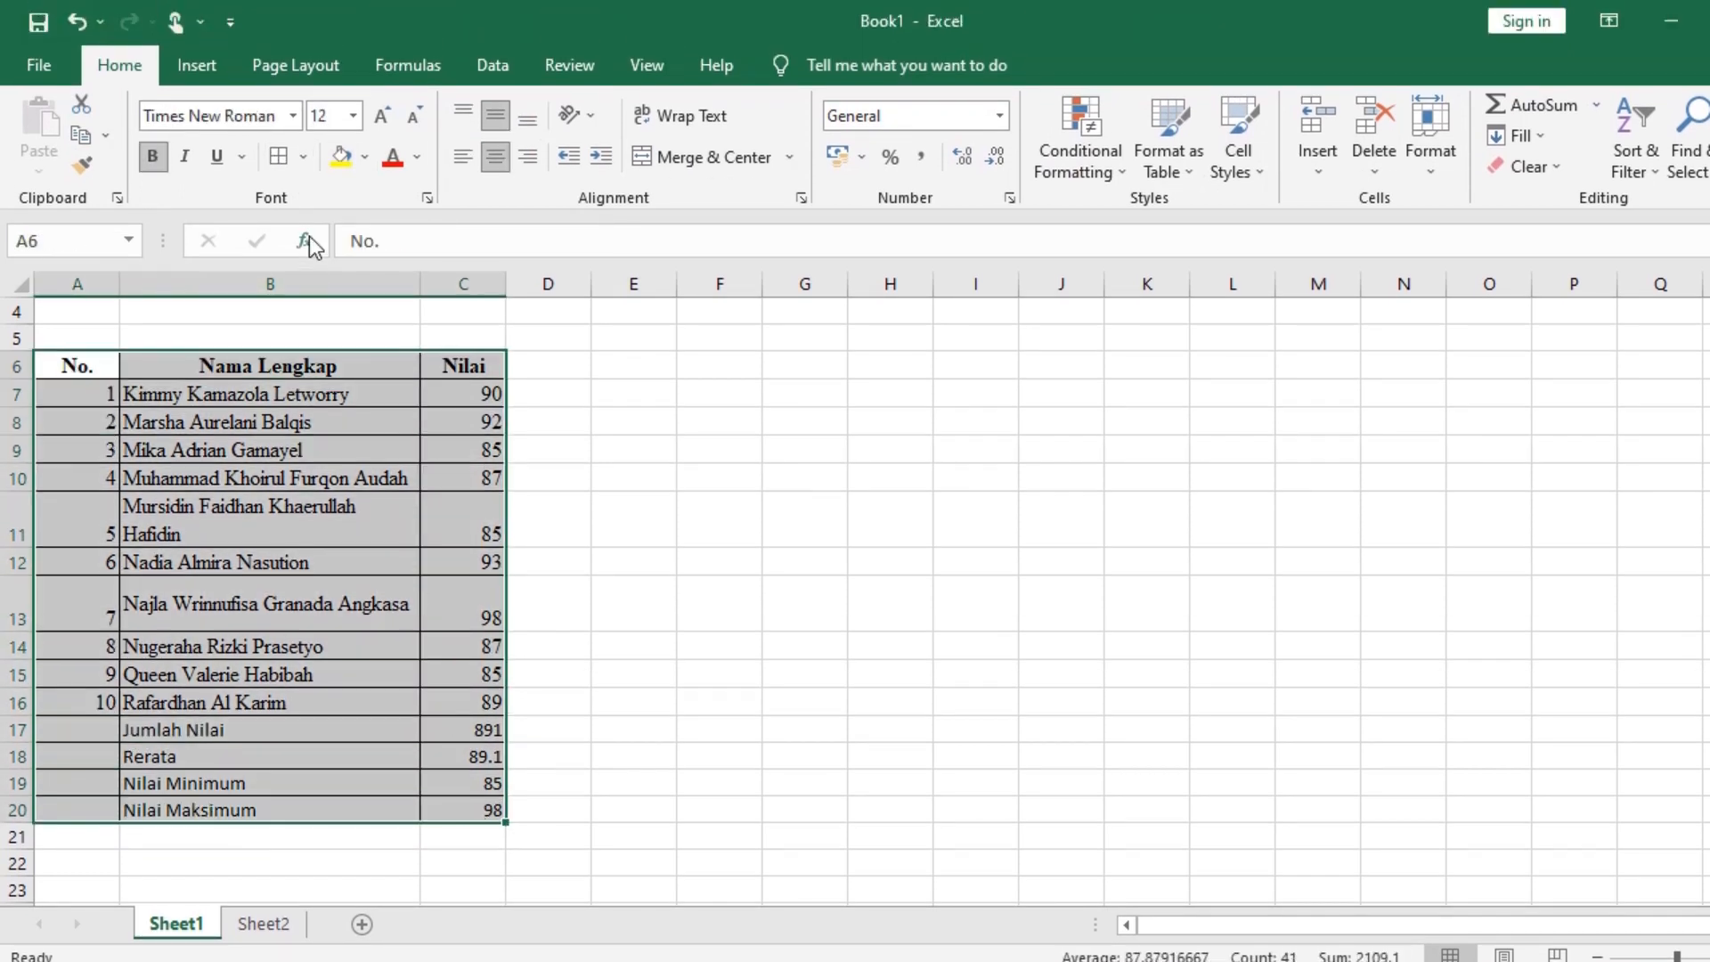
pyautogui.click(499, 157)
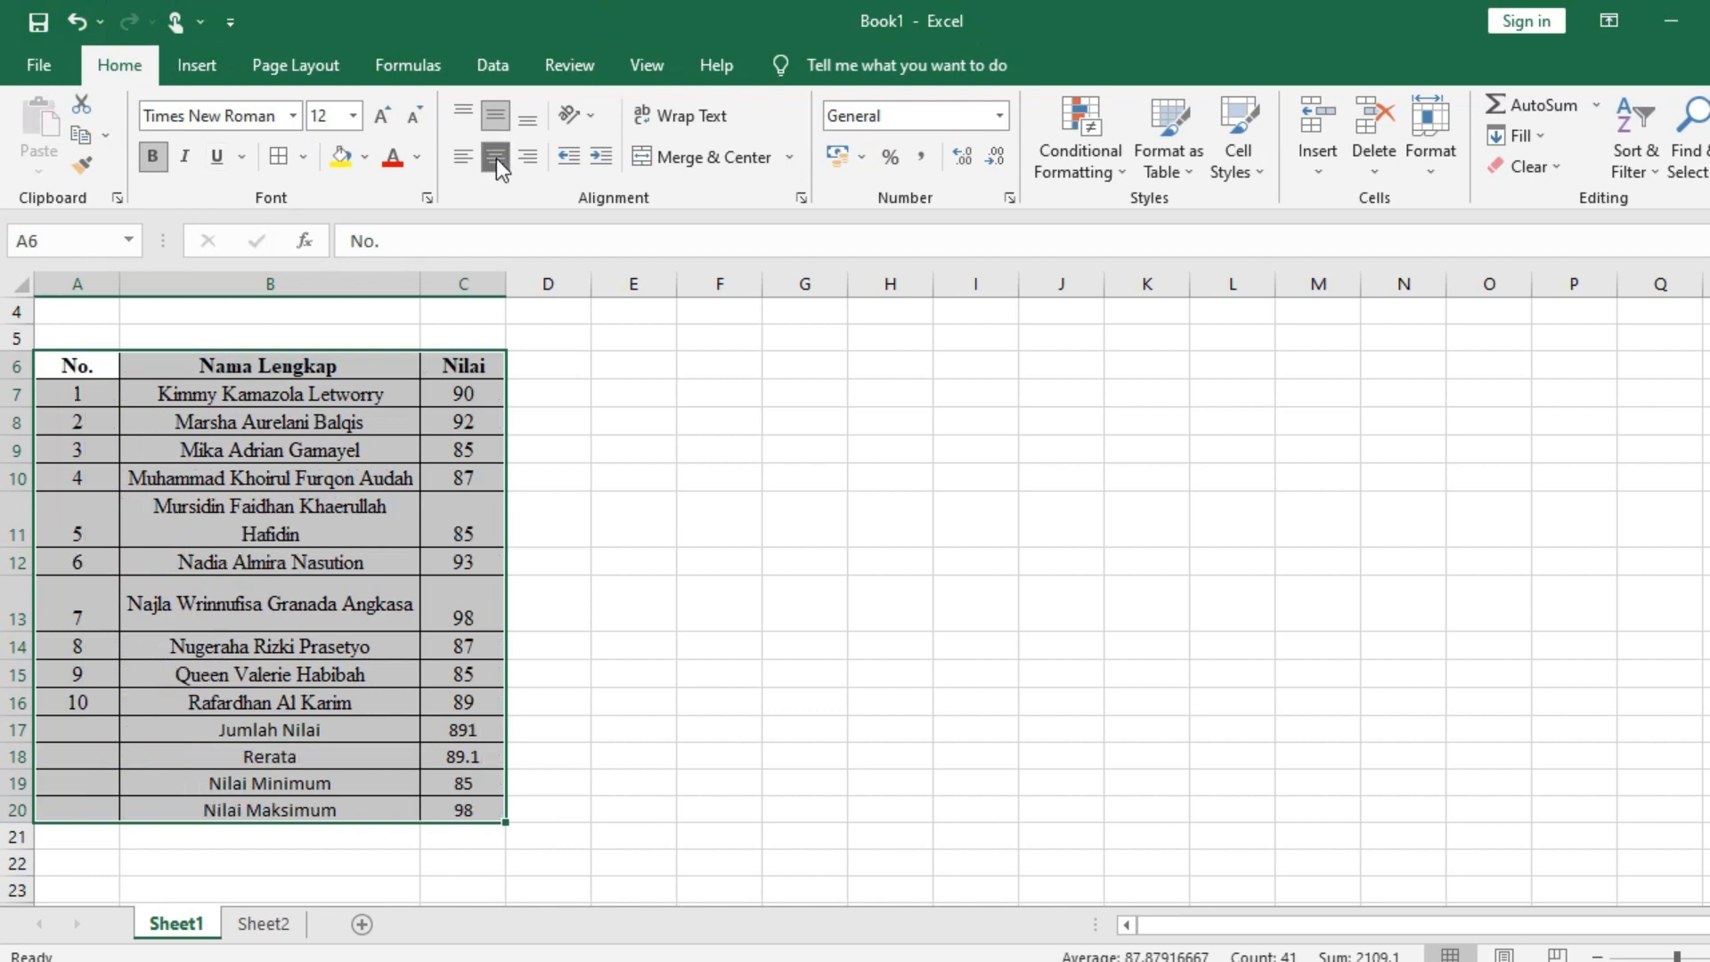
# Make the four summary labels in B17:B20, from "Jumlah Nilai" to "Nilai Maksimum", bold
pyautogui.click(270, 809)
pyautogui.moveTo(252, 724)
pyautogui.mouseDown()
pyautogui.moveTo(258, 797)
pyautogui.moveTo(258, 738)
pyautogui.mouseUp()
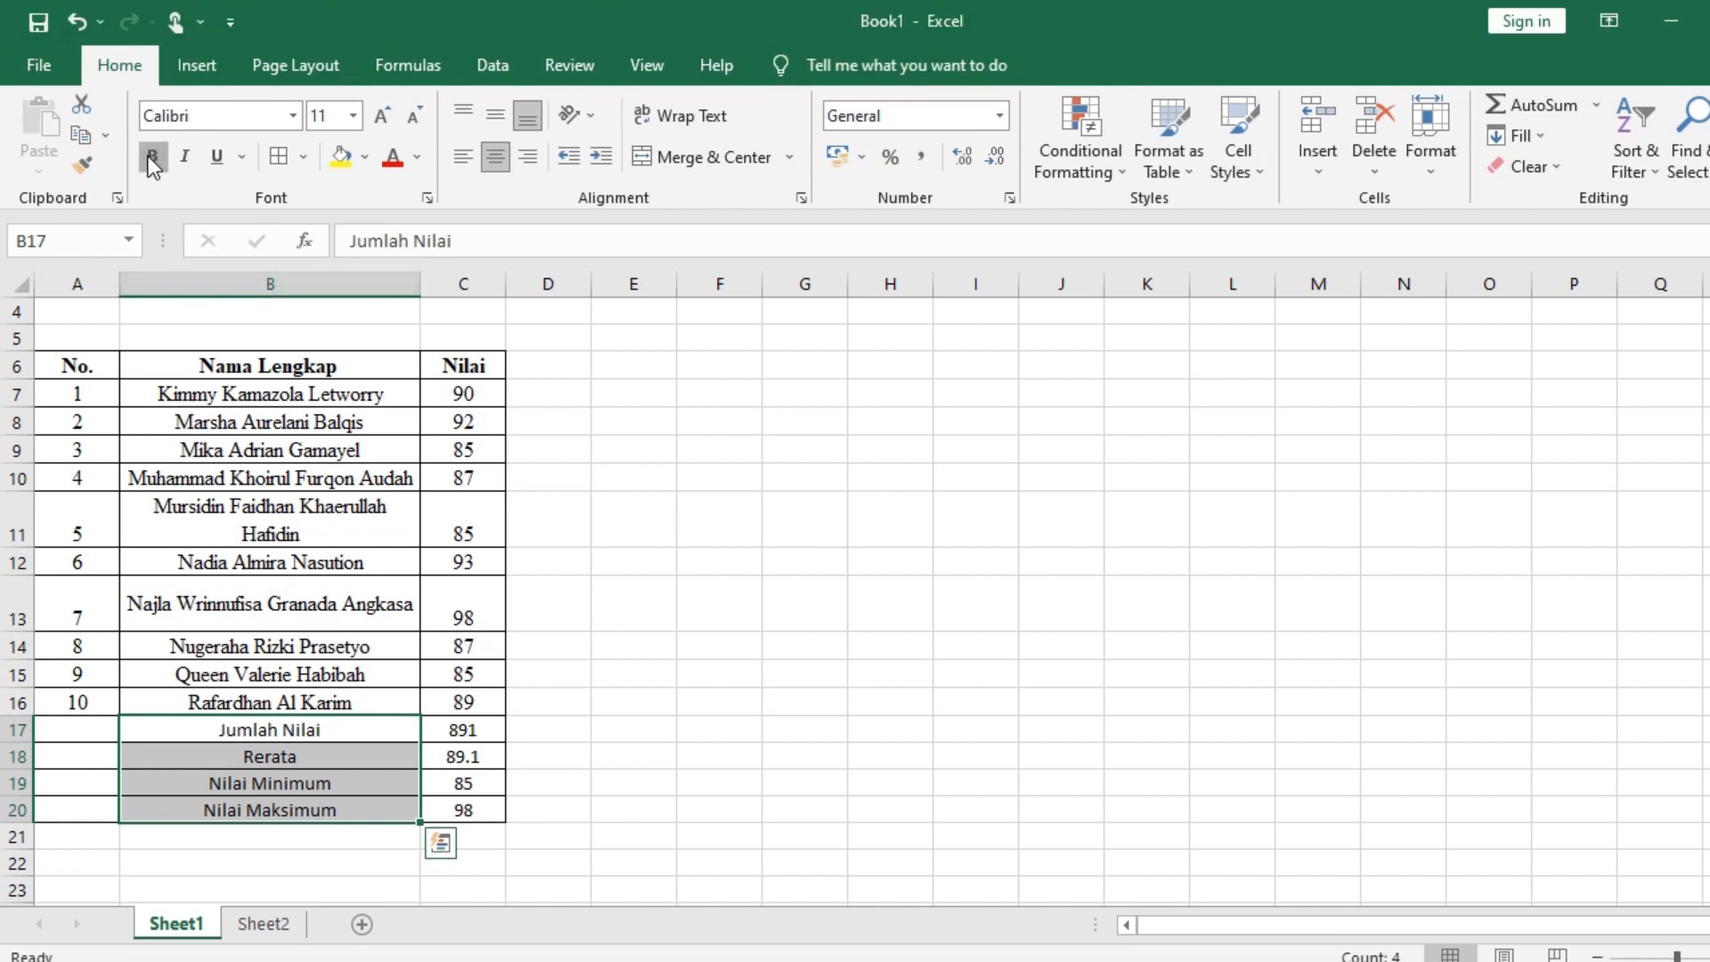
pyautogui.click(152, 157)
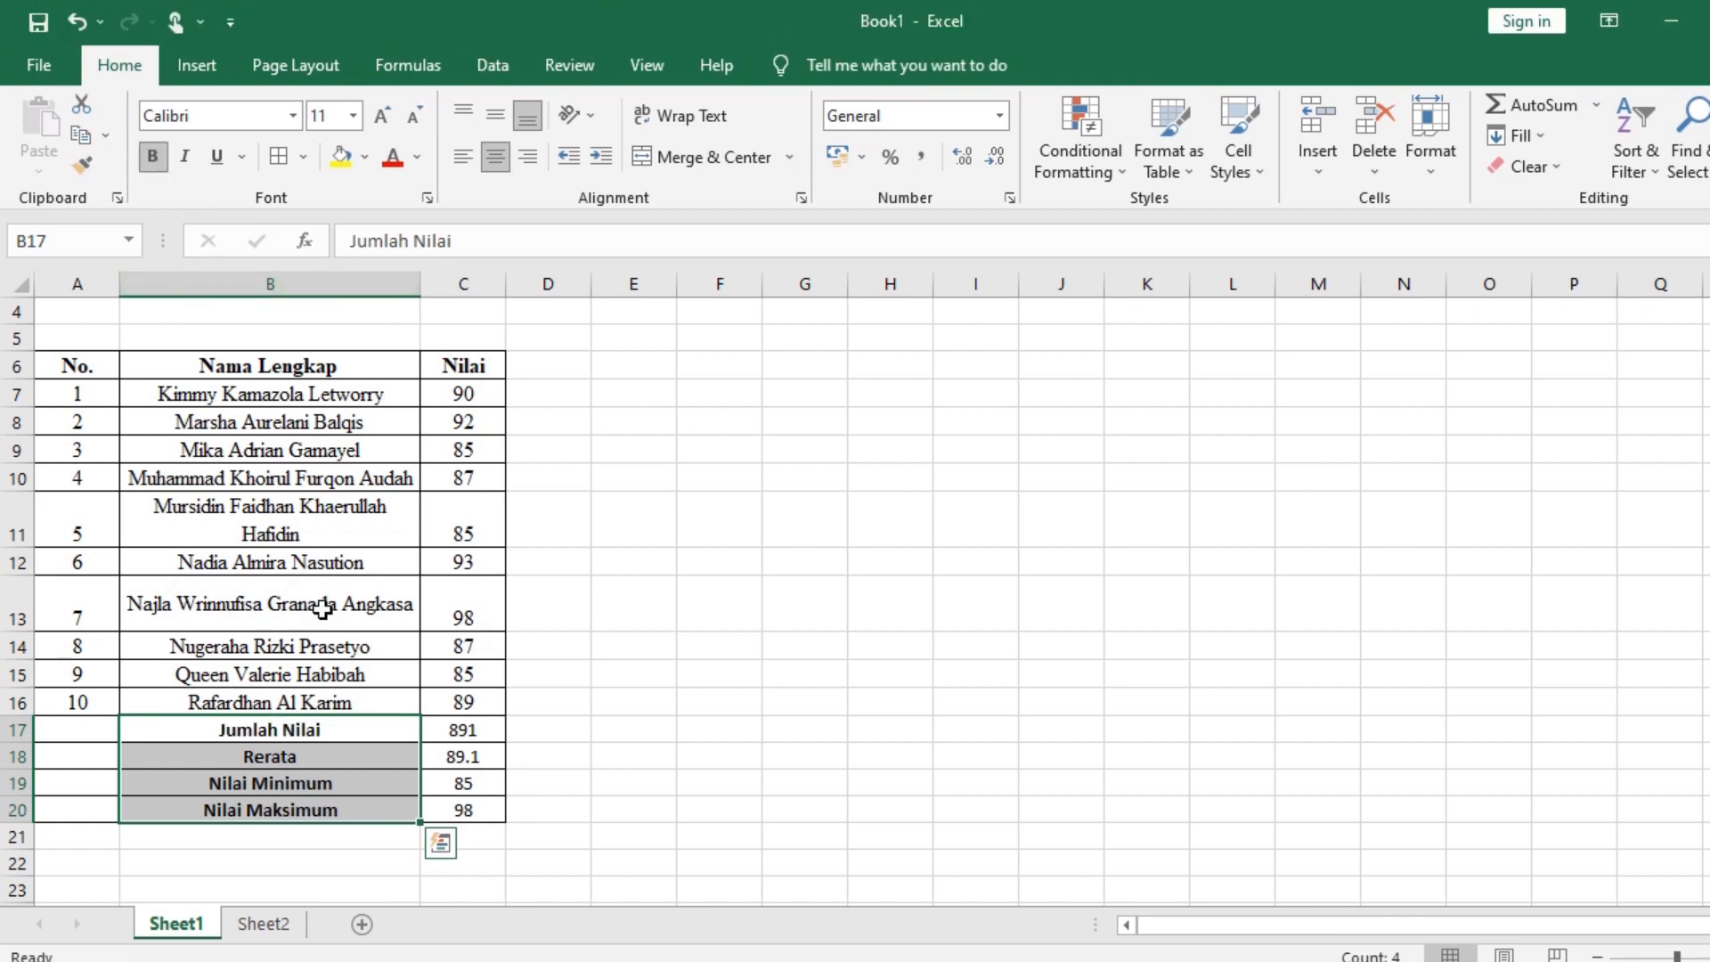
pyautogui.click(385, 717)
# Merge and center columns A and B separately in each summary row, from row 17 to row 20
pyautogui.click(103, 731)
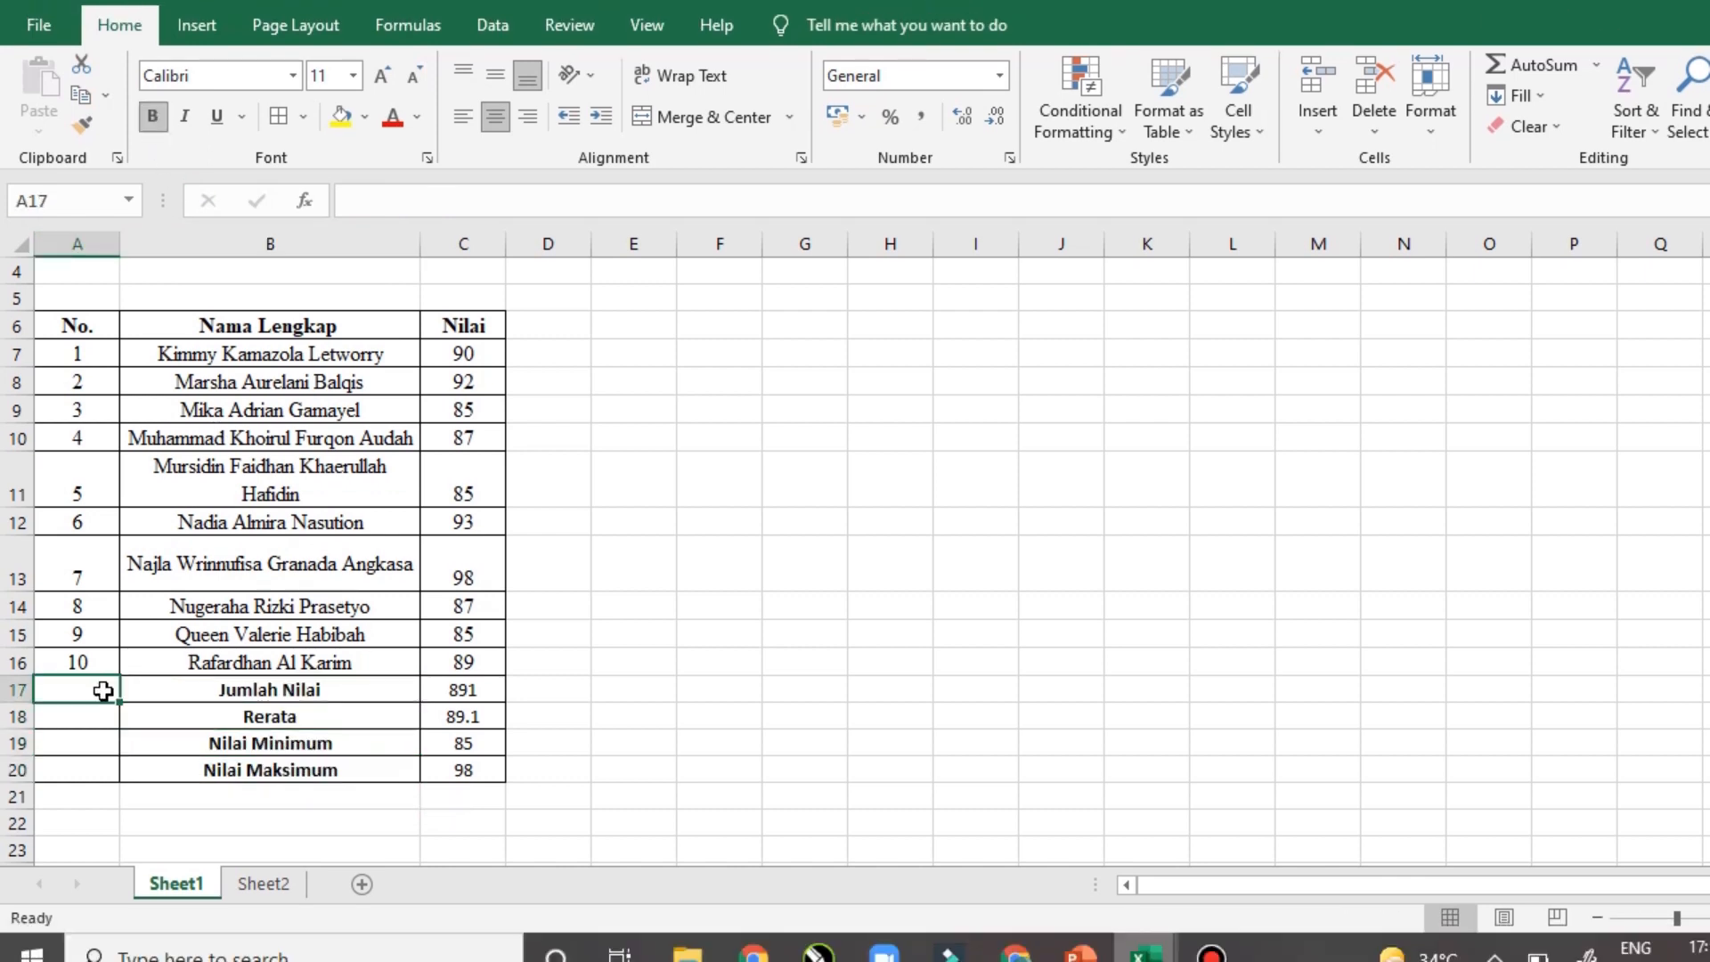
pyautogui.moveTo(103, 691); pyautogui.dragTo(225, 676)
pyautogui.click(100, 743)
pyautogui.click(103, 690)
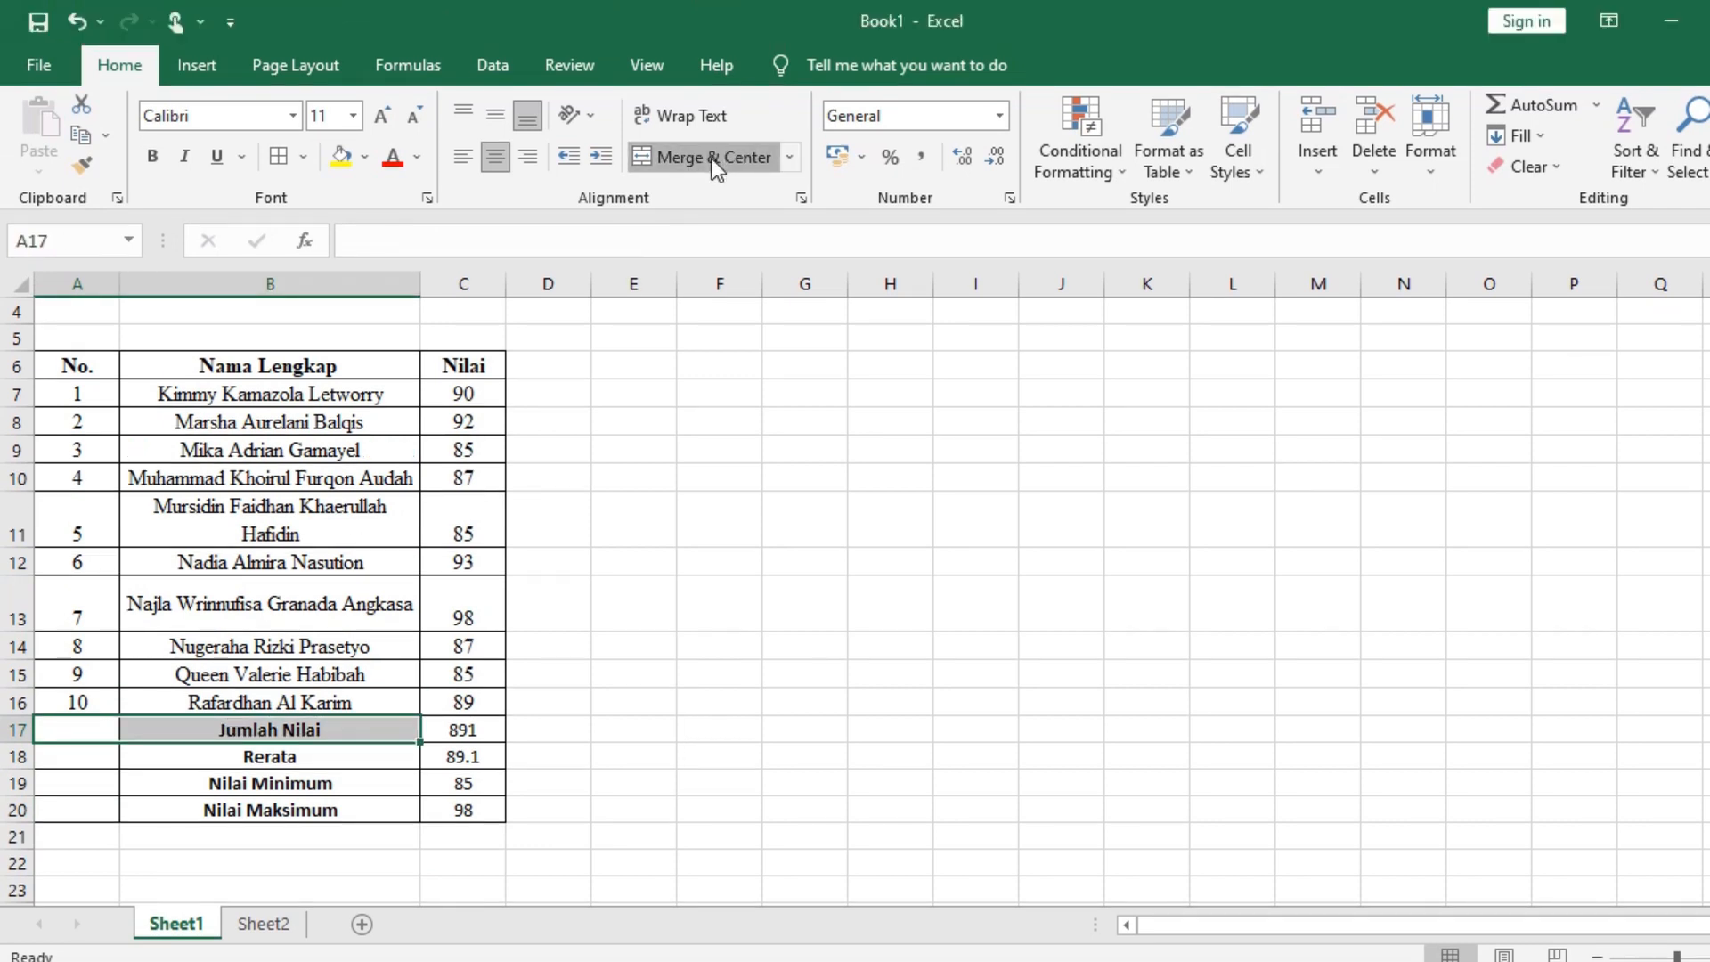
pyautogui.click(713, 158)
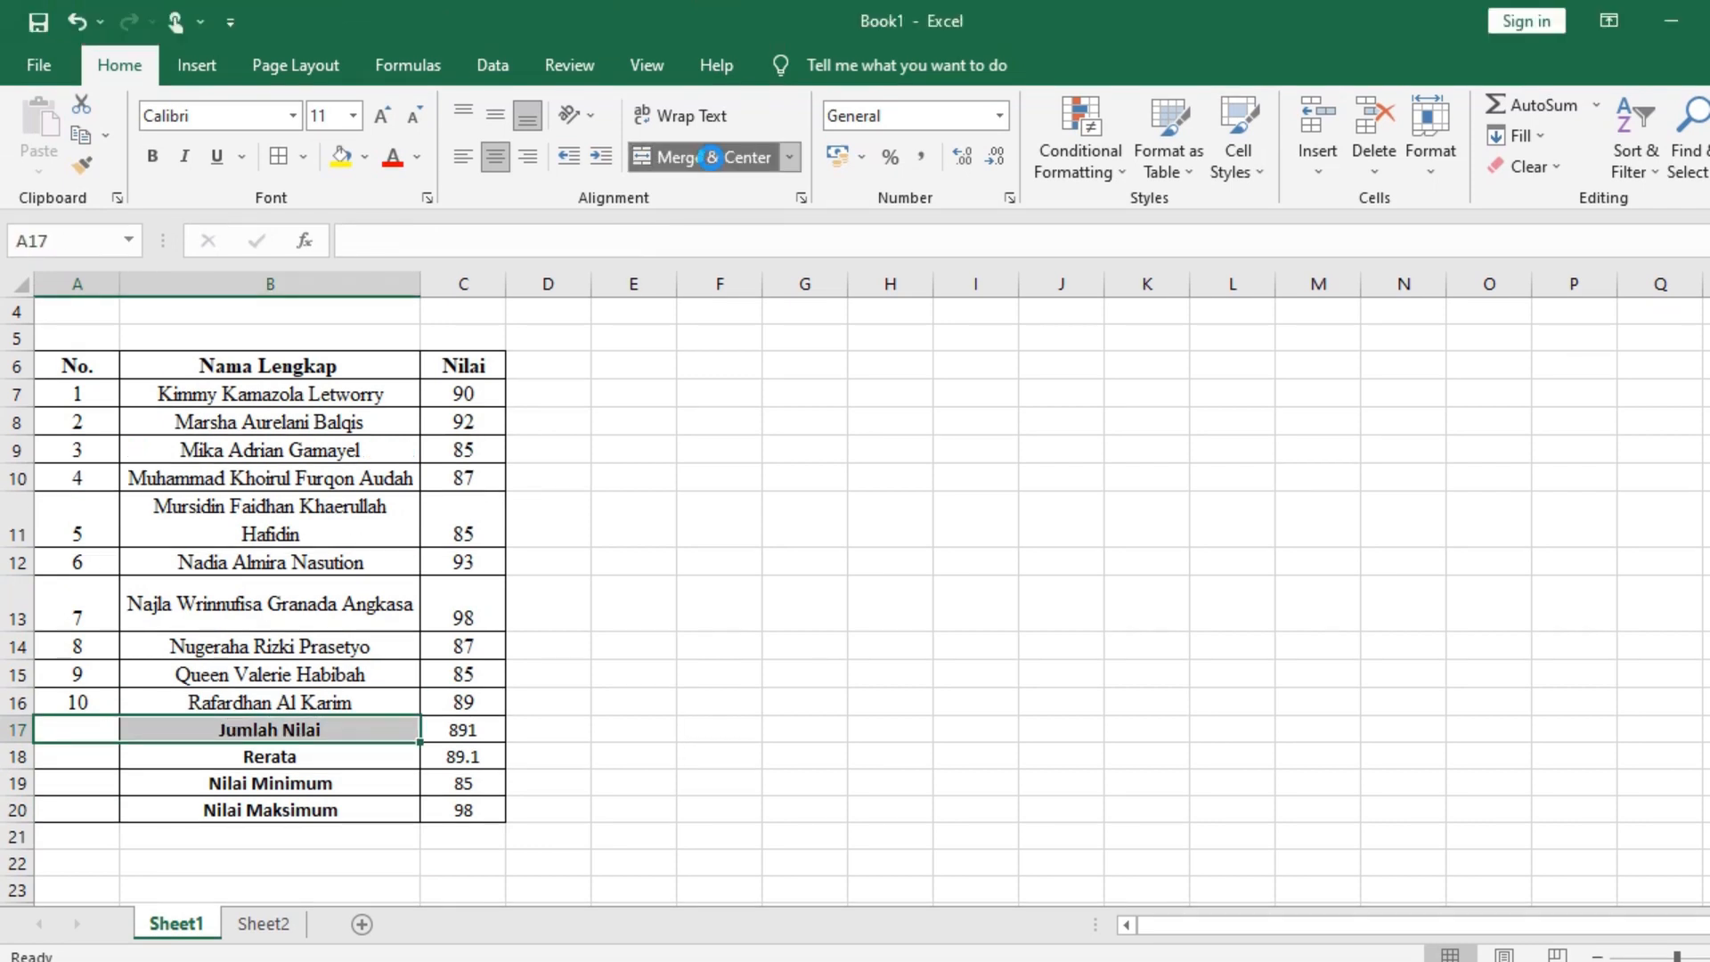
pyautogui.moveTo(93, 756); pyautogui.dragTo(270, 757)
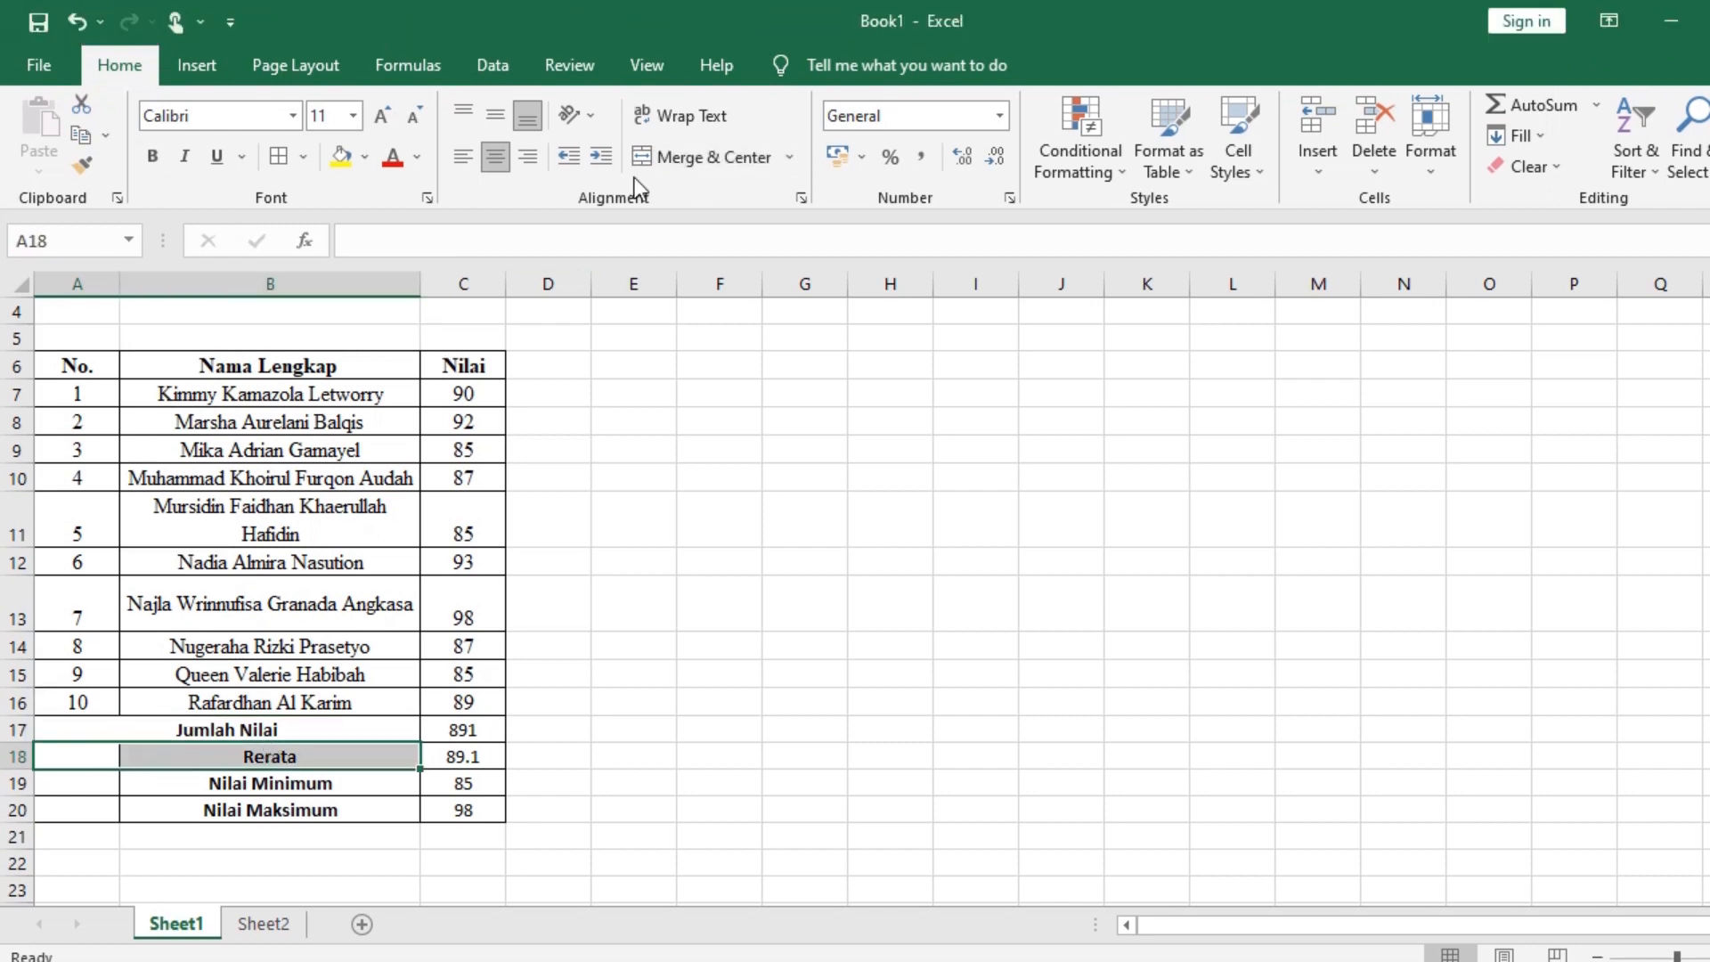
pyautogui.click(679, 165)
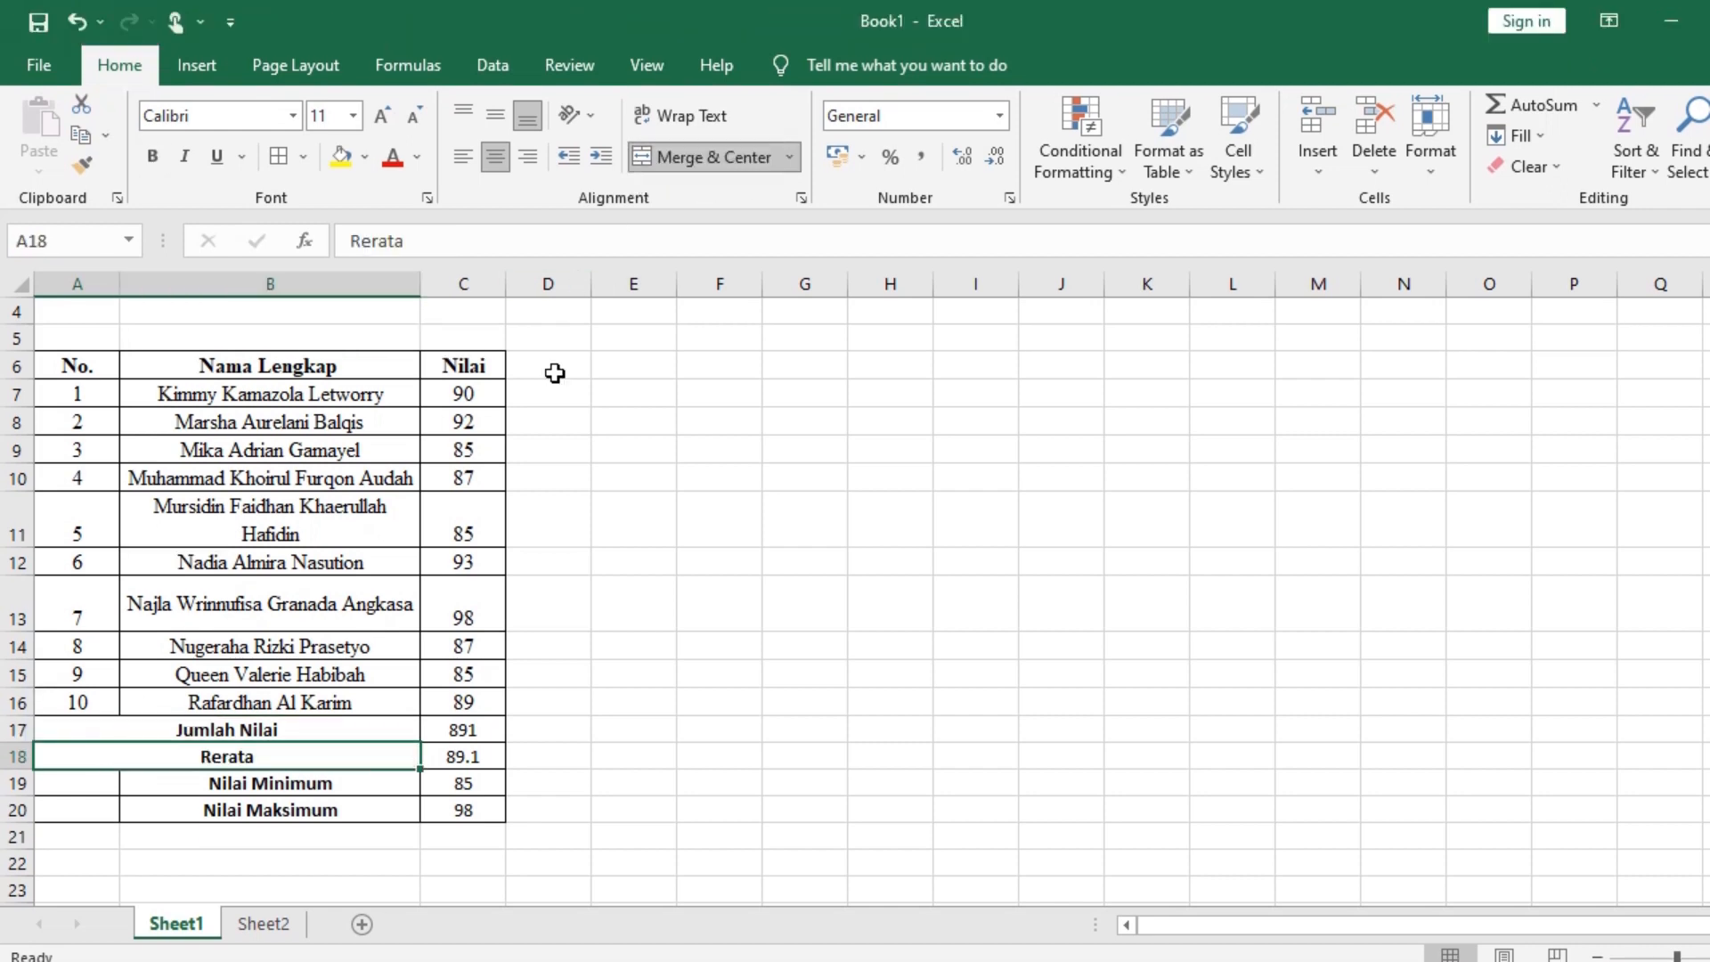
pyautogui.moveTo(89, 783); pyautogui.dragTo(201, 786)
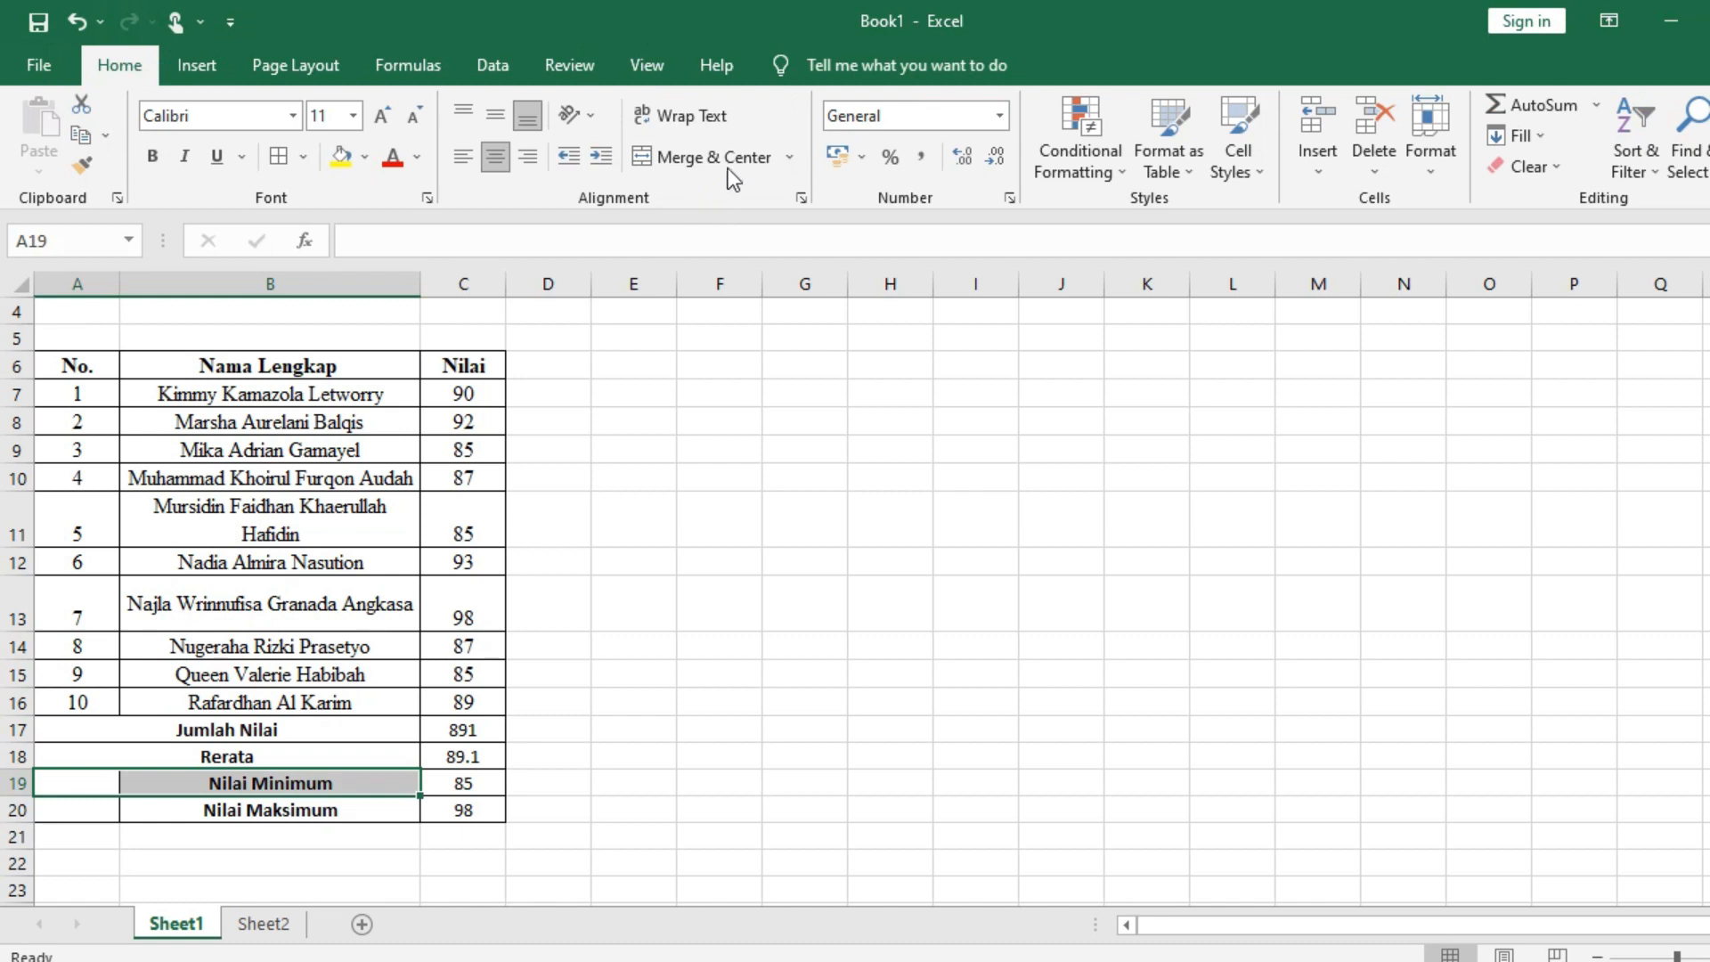
pyautogui.click(713, 93)
pyautogui.moveTo(84, 810); pyautogui.dragTo(248, 809)
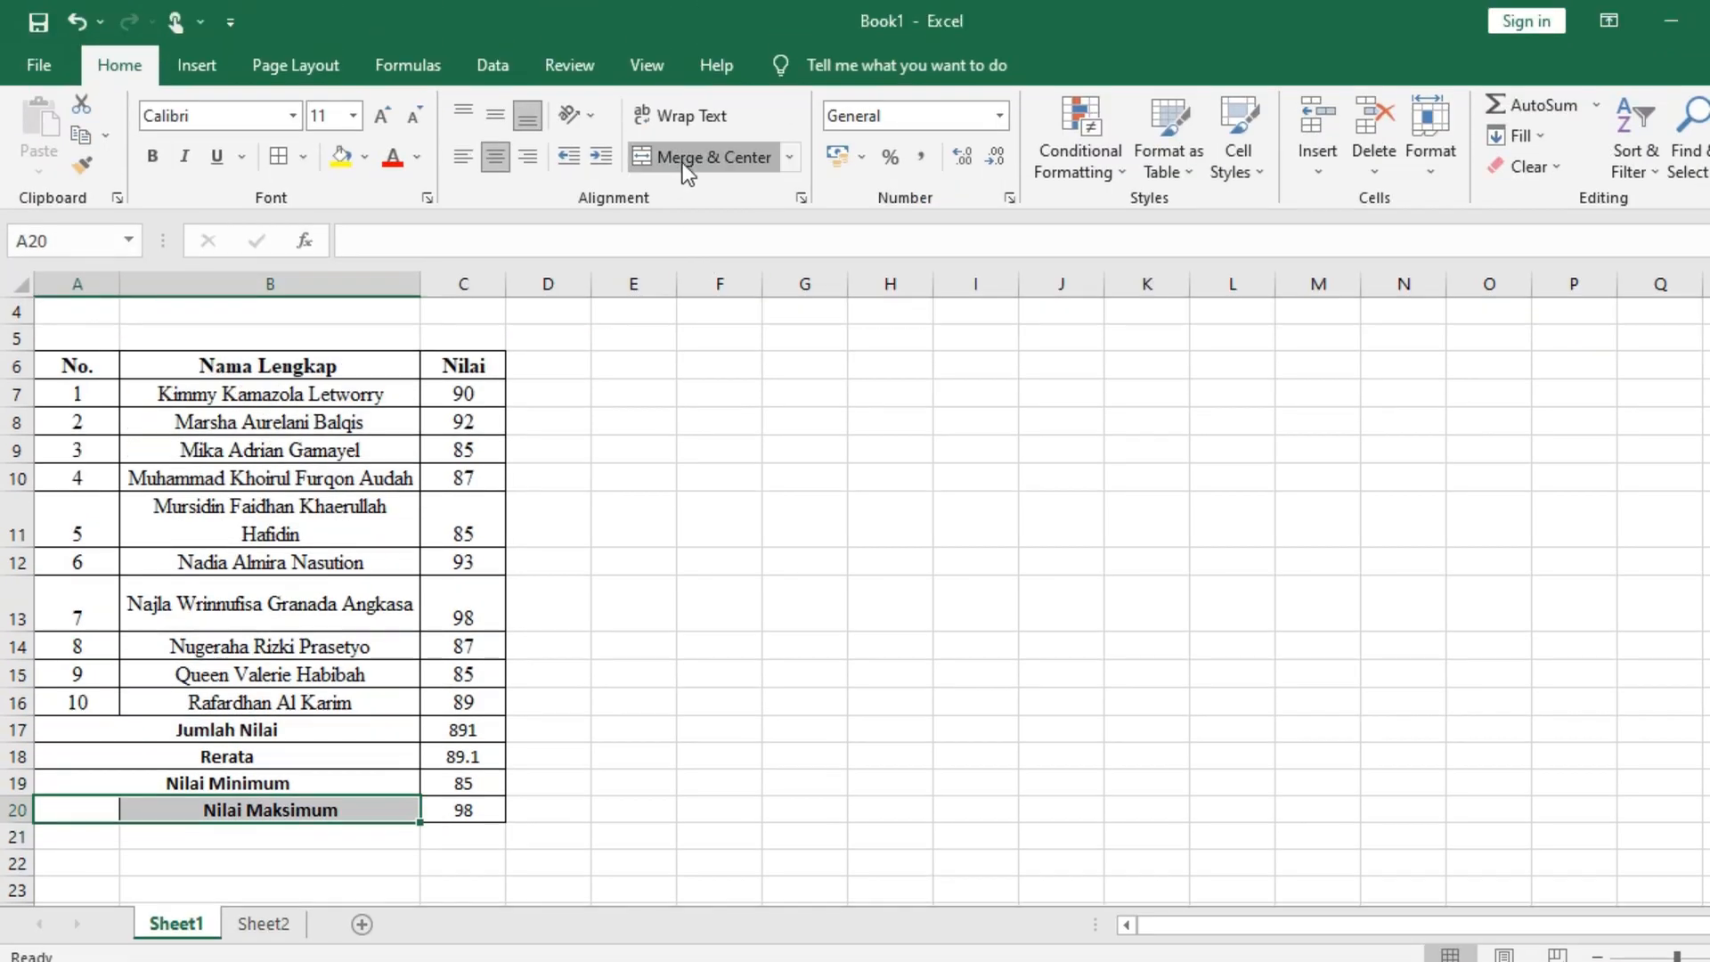
pyautogui.click(687, 170)
# Set the font color of the merged summary labels in rows 17 to 20 to standard red
pyautogui.click(329, 726)
pyautogui.moveTo(459, 726); pyautogui.dragTo(463, 810)
pyautogui.click(331, 735)
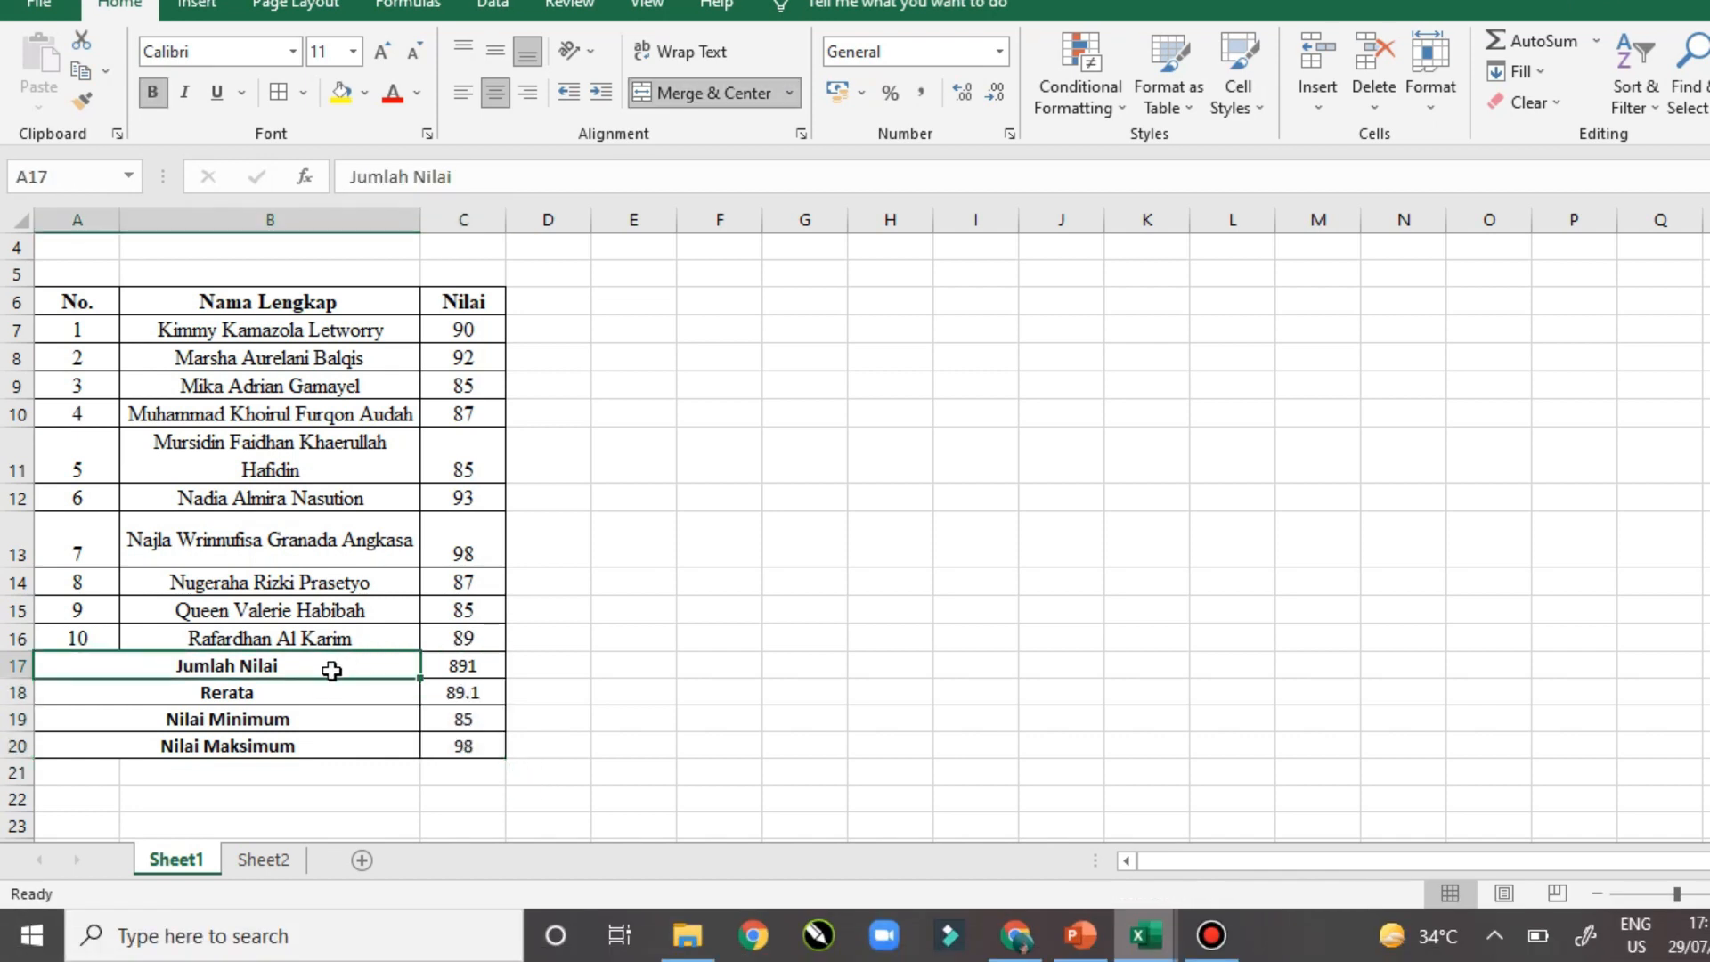
pyautogui.moveTo(331, 671); pyautogui.dragTo(331, 746)
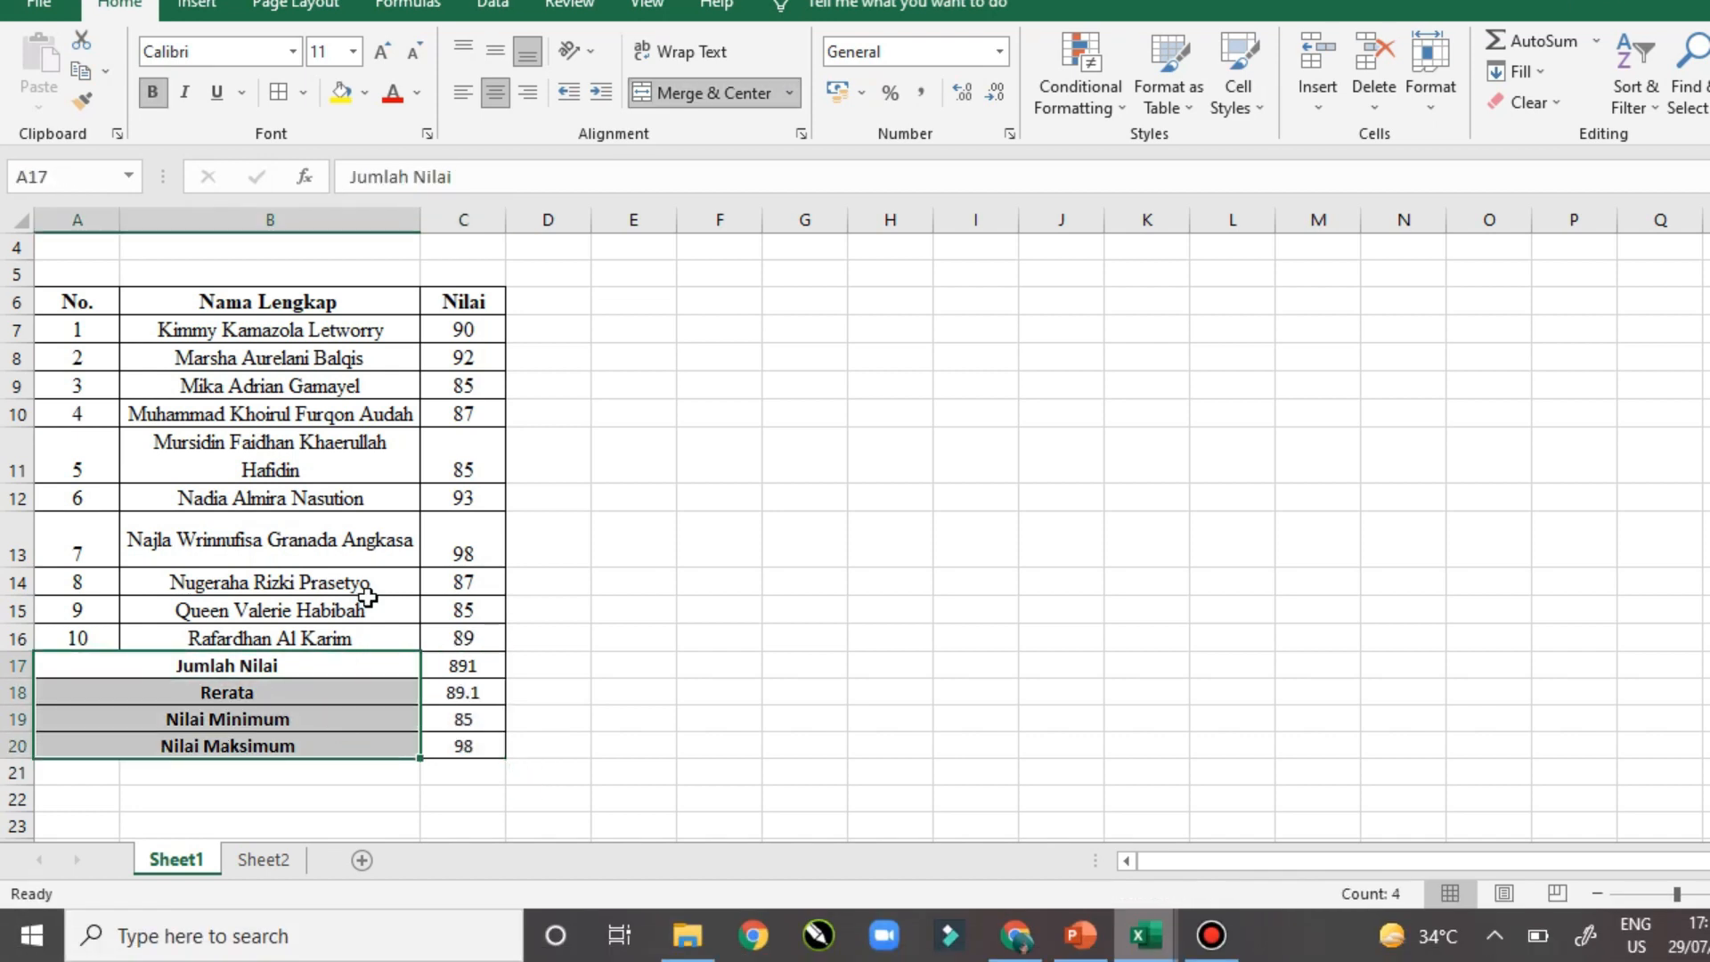
pyautogui.click(419, 158)
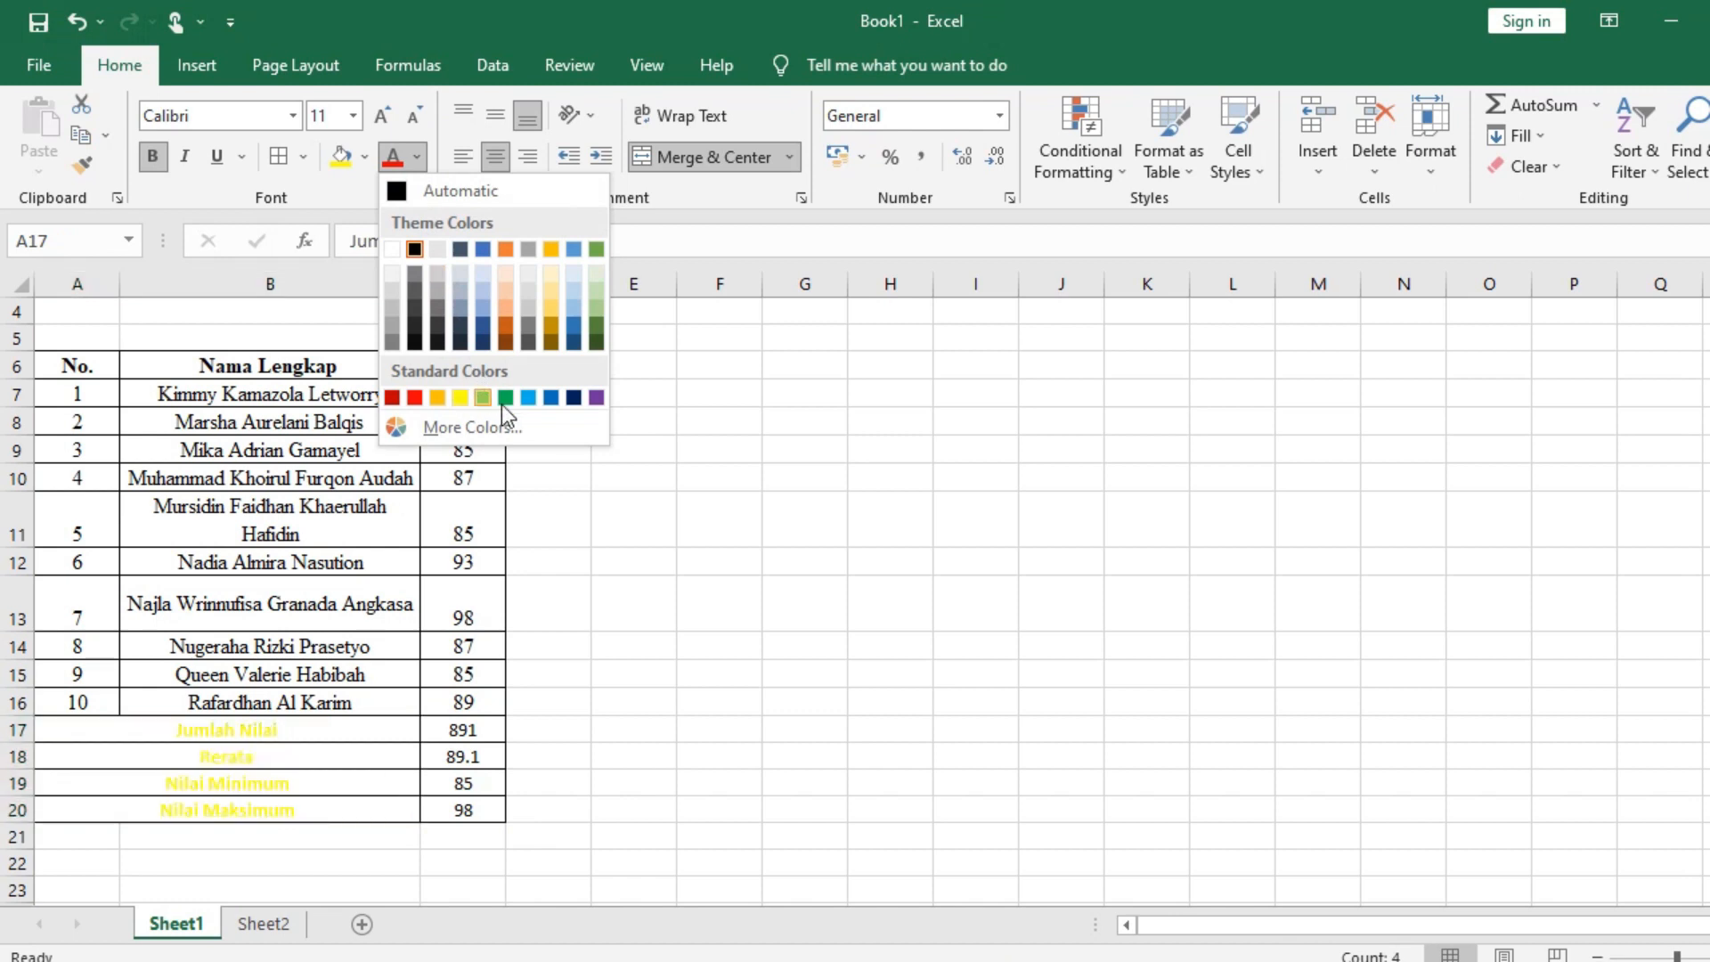
pyautogui.click(415, 396)
pyautogui.click(406, 730)
# Make the four summary results in C17:C20 bold and check the finished table
pyautogui.moveTo(448, 722); pyautogui.dragTo(465, 796)
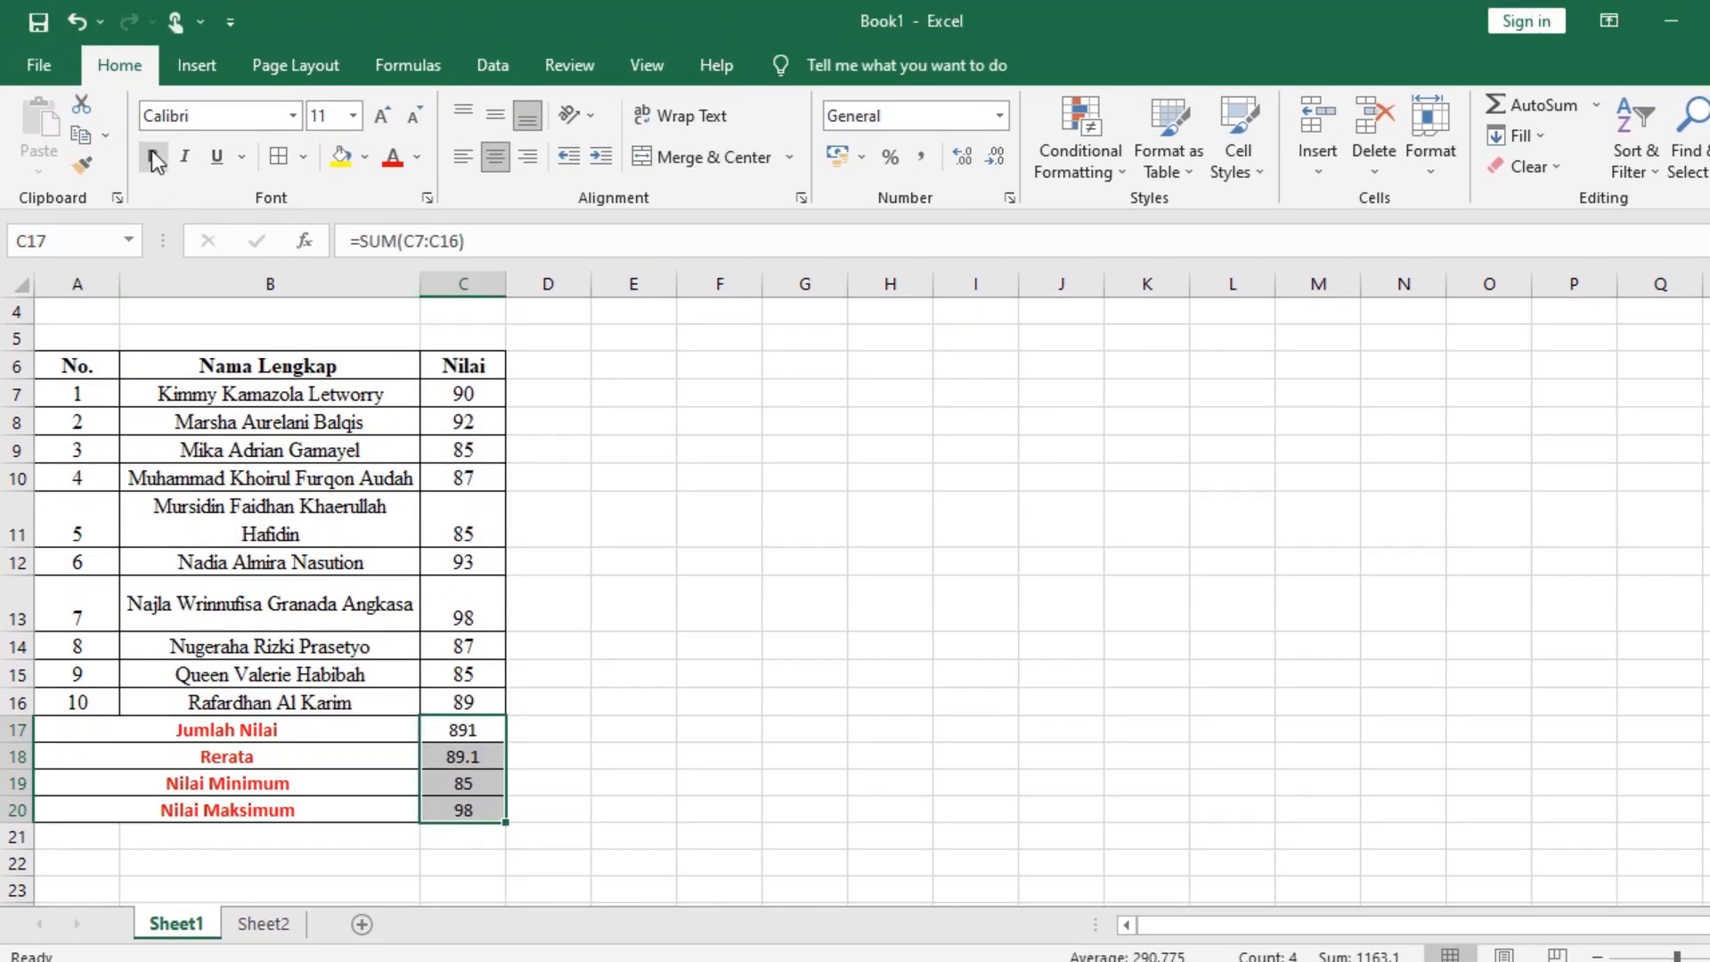
pyautogui.click(152, 140)
pyautogui.click(463, 546)
pyautogui.scroll(1, 895, 596)
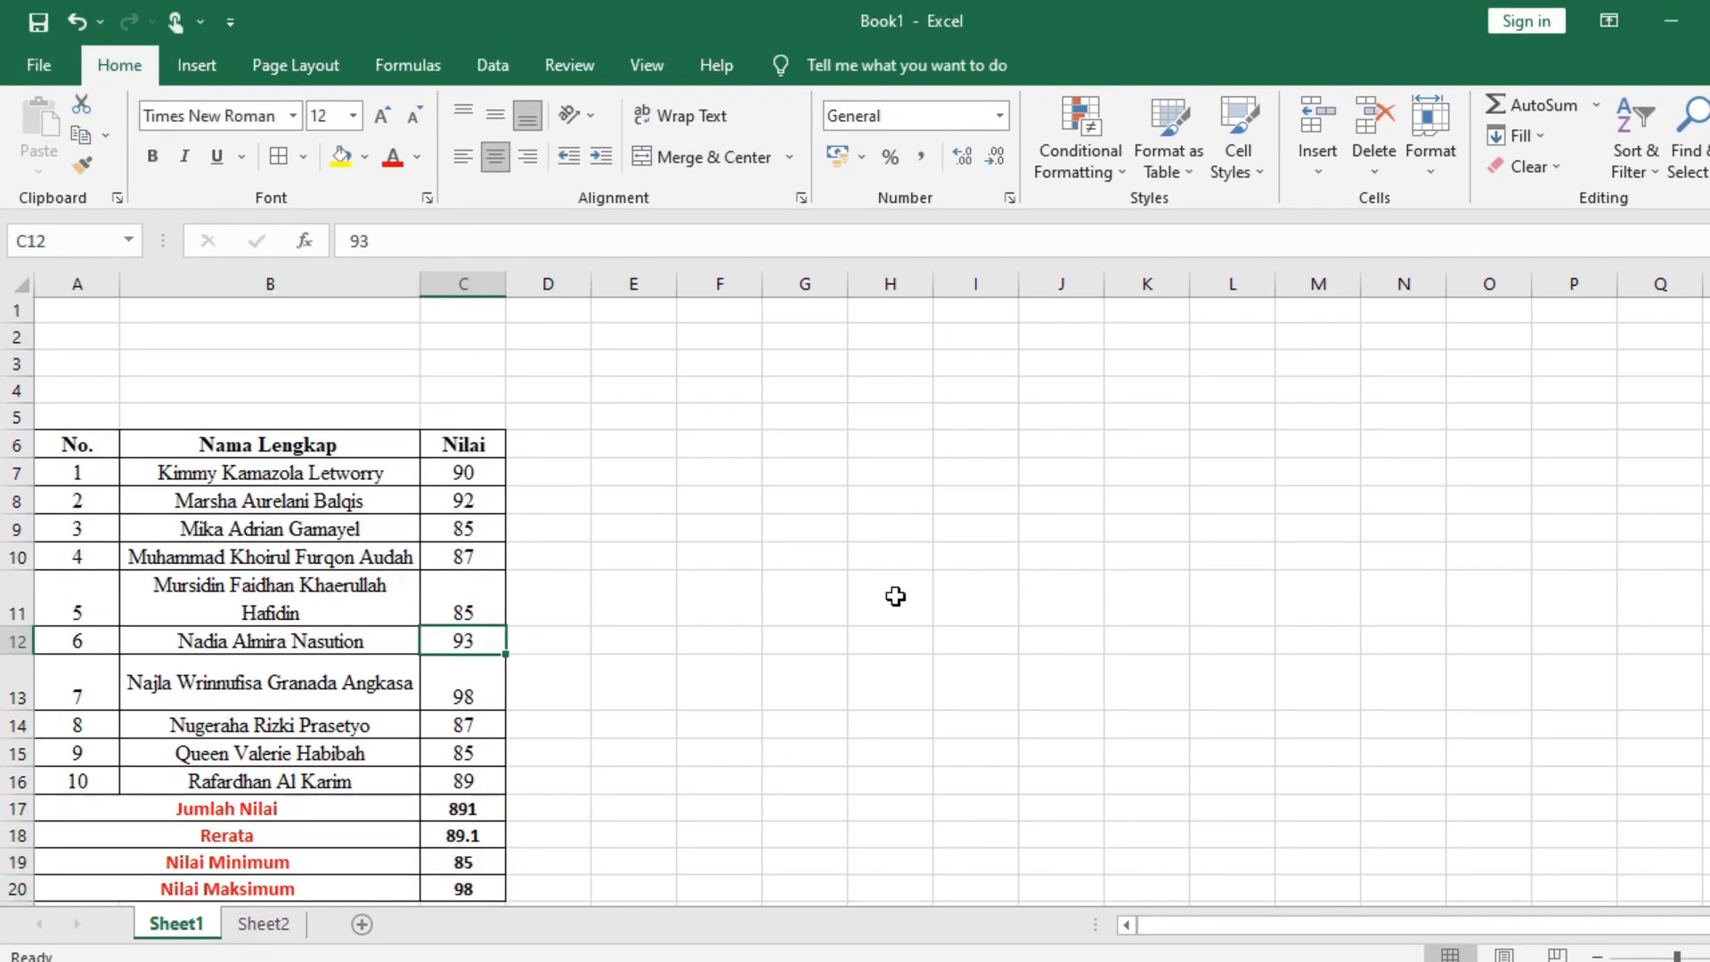
pyautogui.scroll(-1, 895, 596)
pyautogui.click(896, 595)
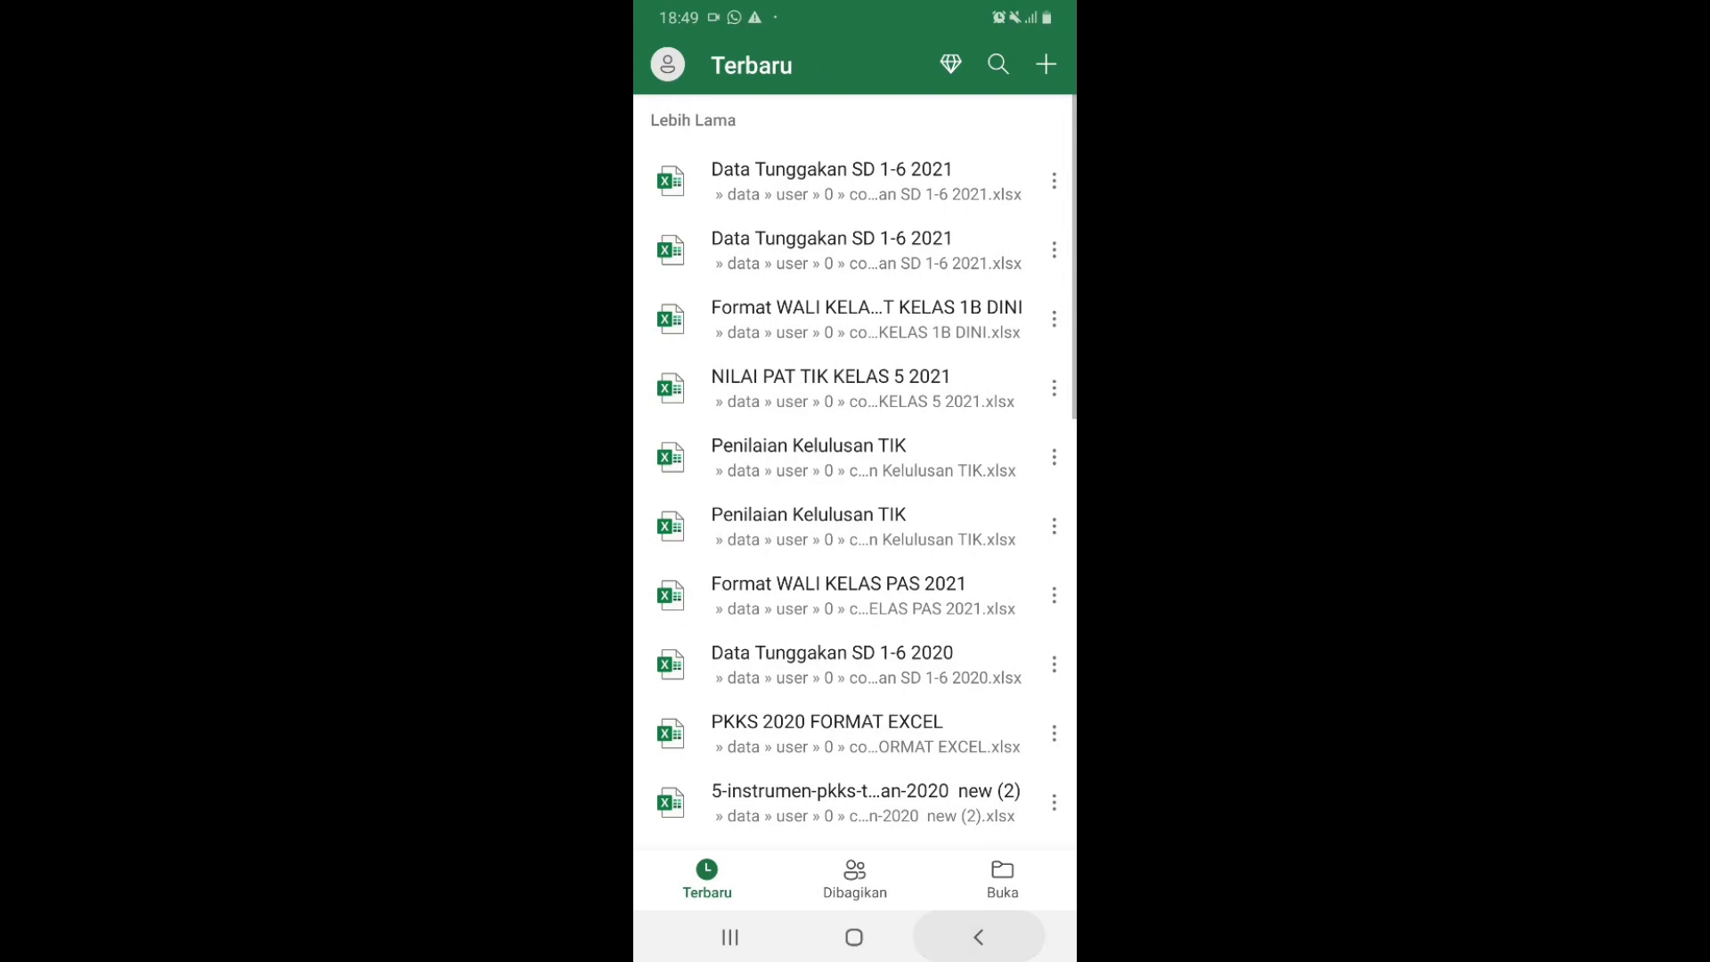
# Open the Excel mobile app from the phone's Office folder and create a blank workbook in Documents
pyautogui.click(978, 937)
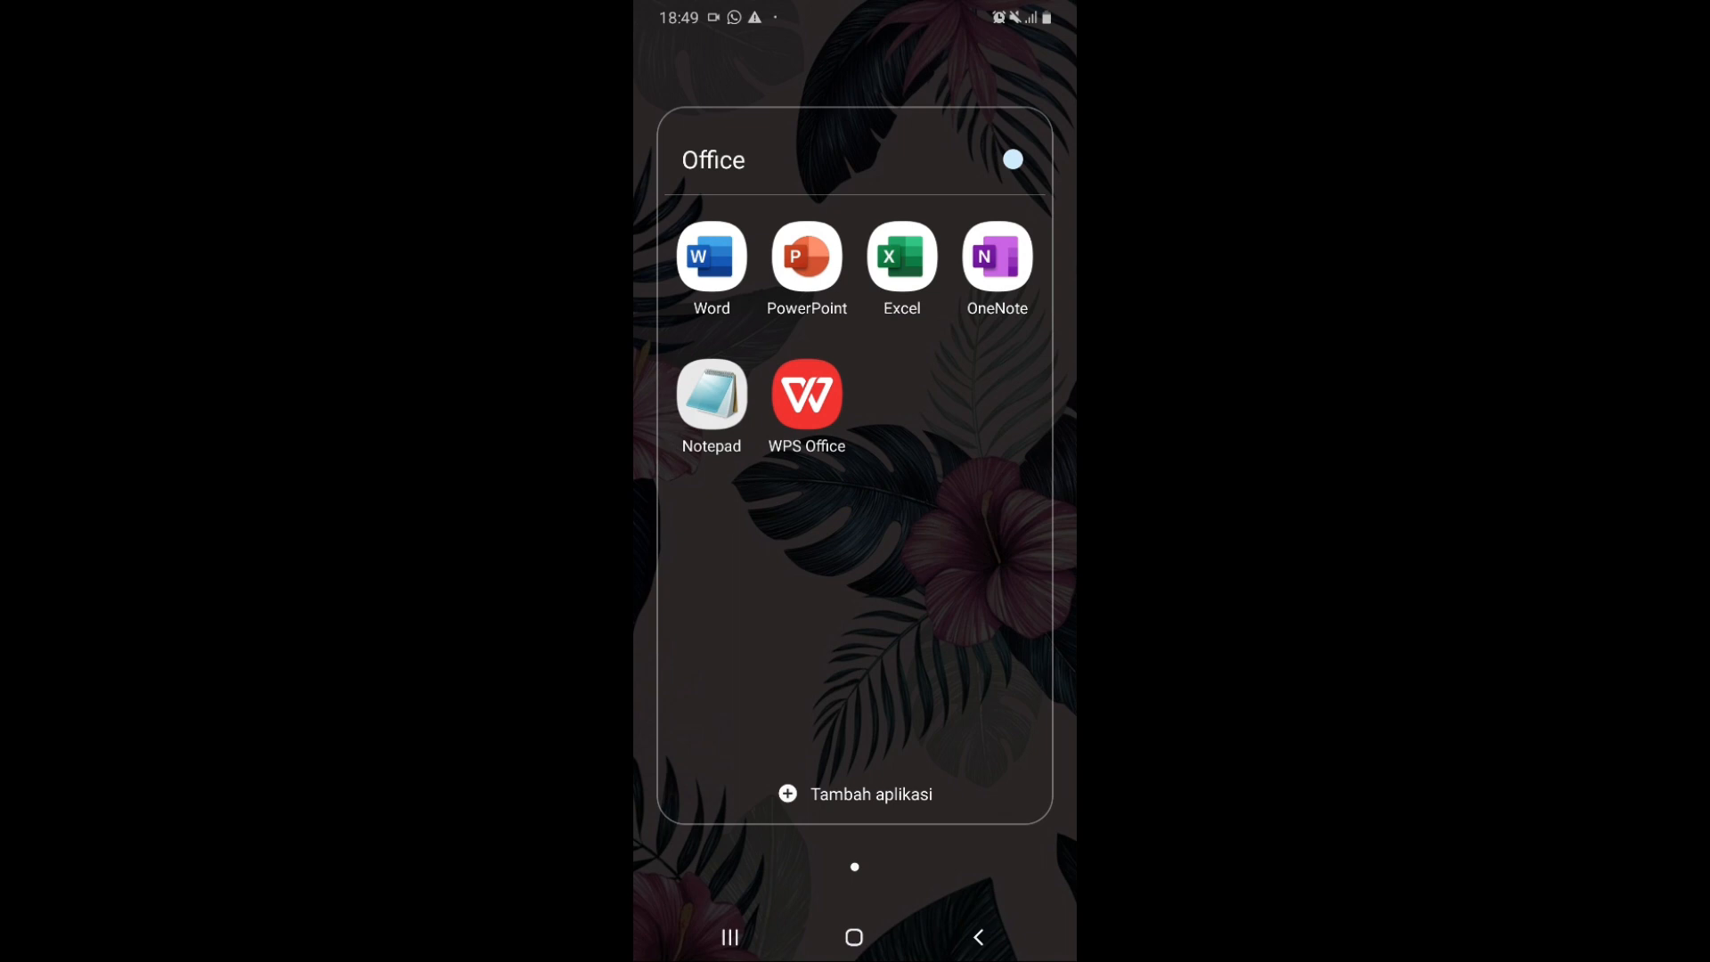
pyautogui.moveTo(819, 142); pyautogui.dragTo(1051, 143)
pyautogui.click(901, 257)
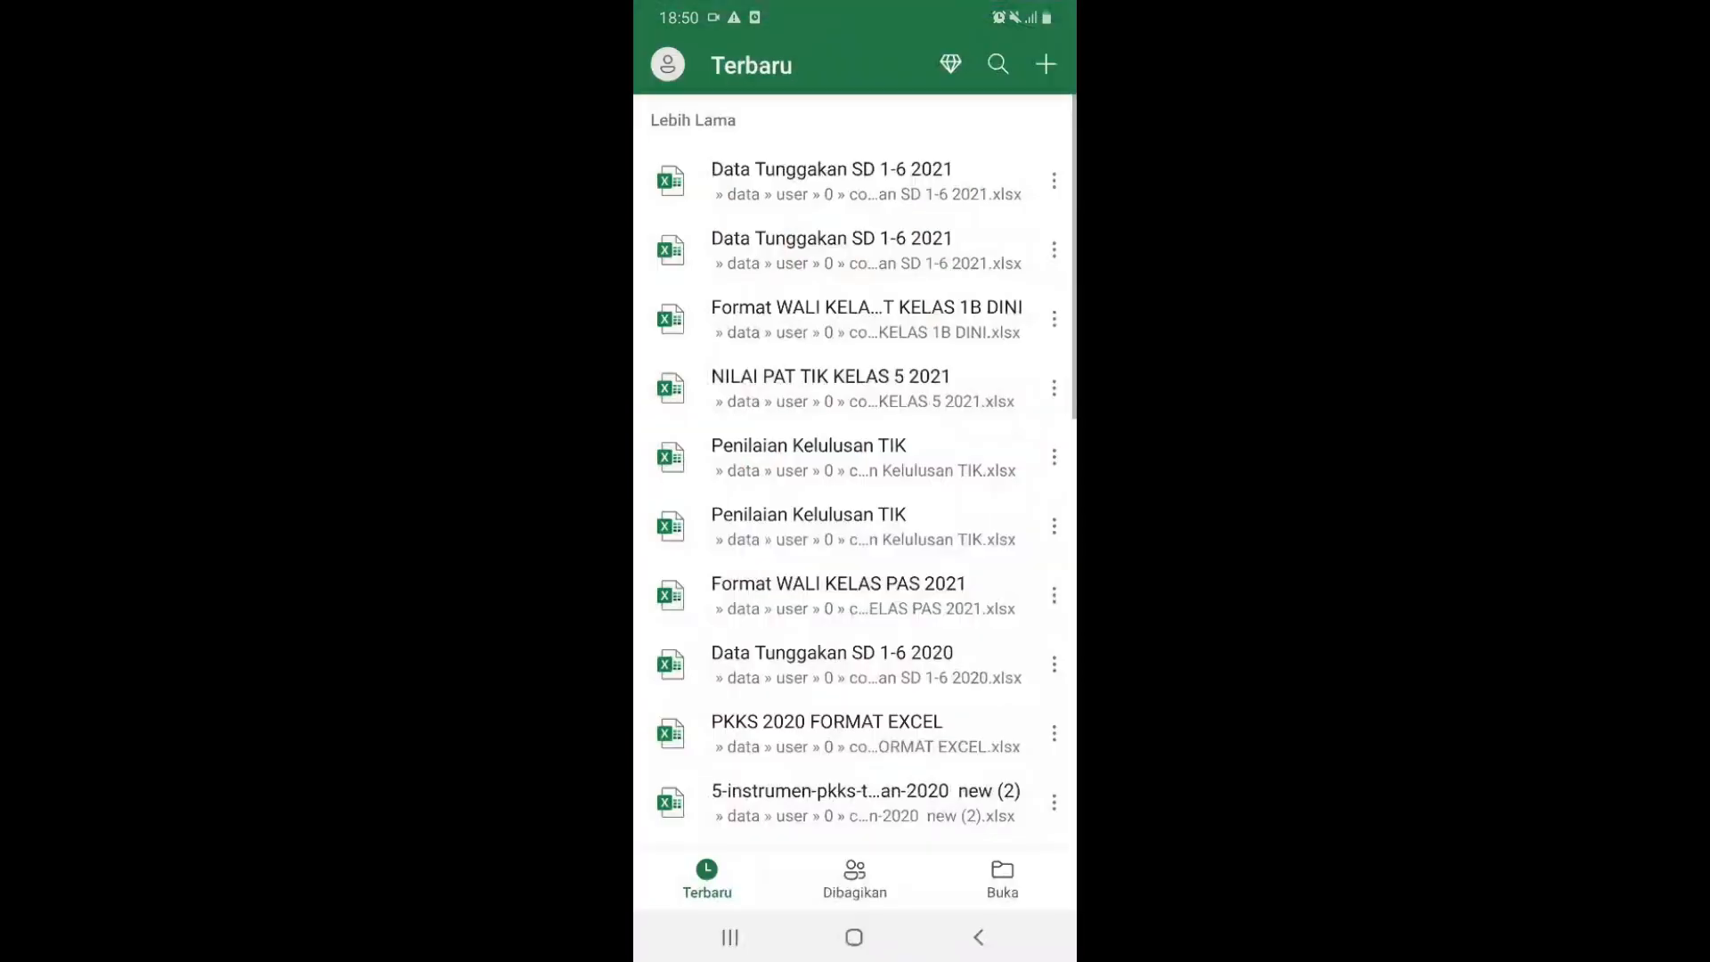
pyautogui.click(1046, 64)
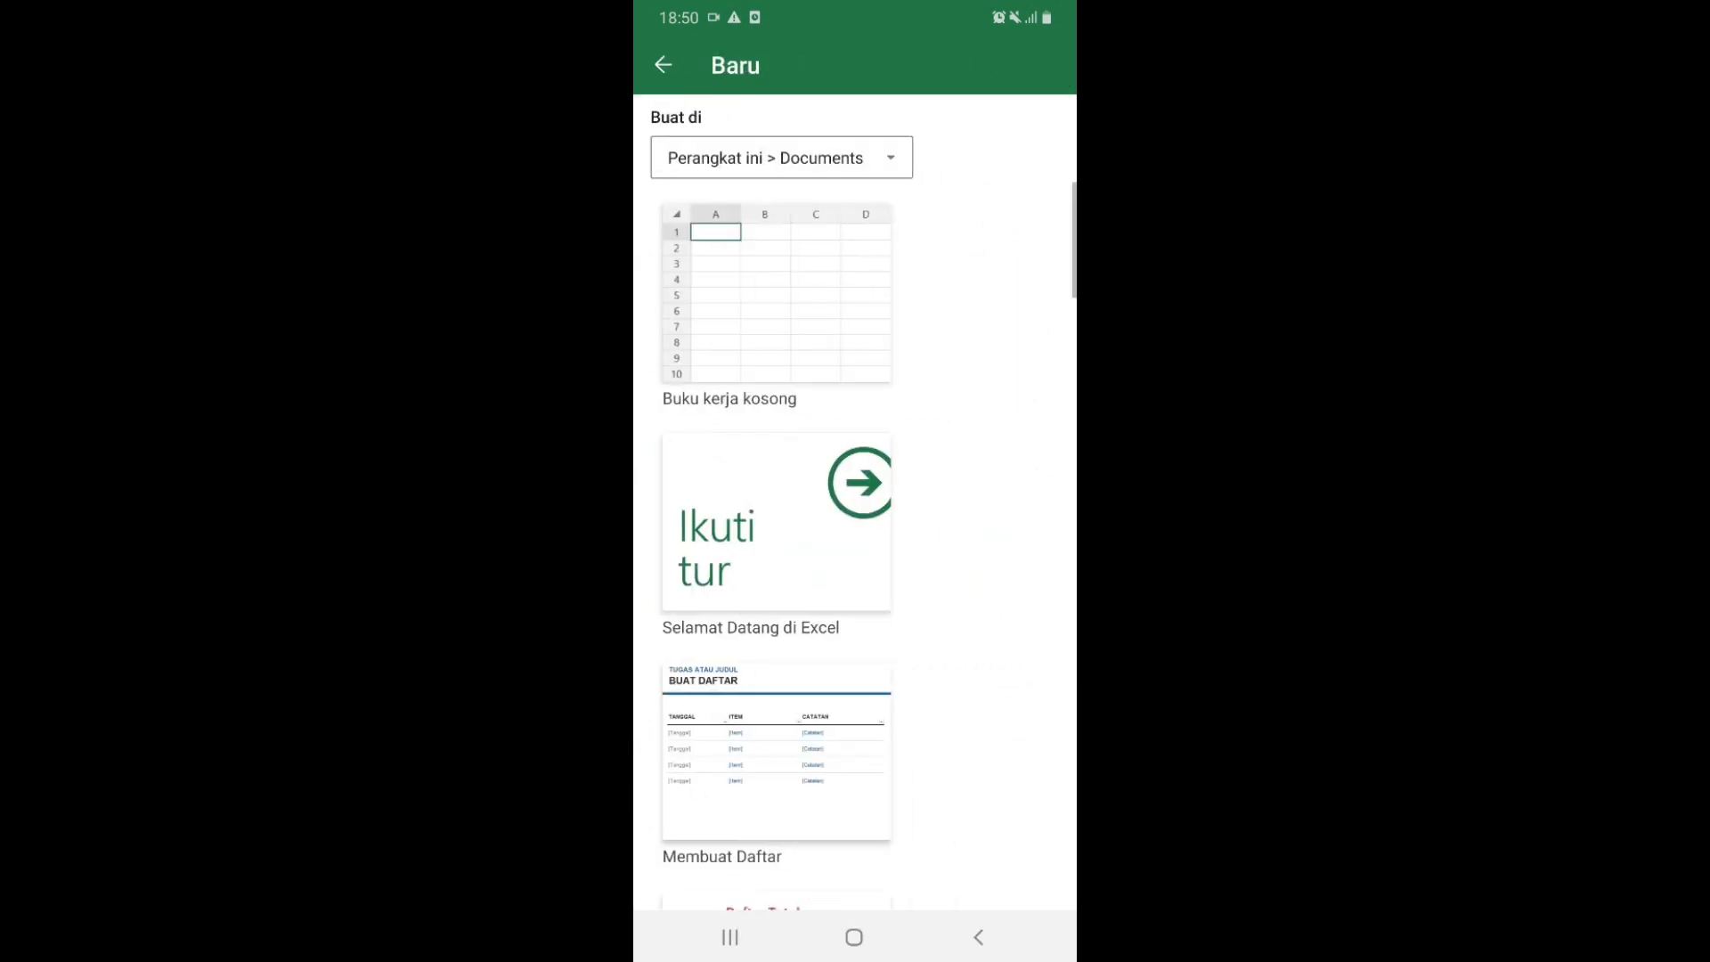
pyautogui.click(776, 307)
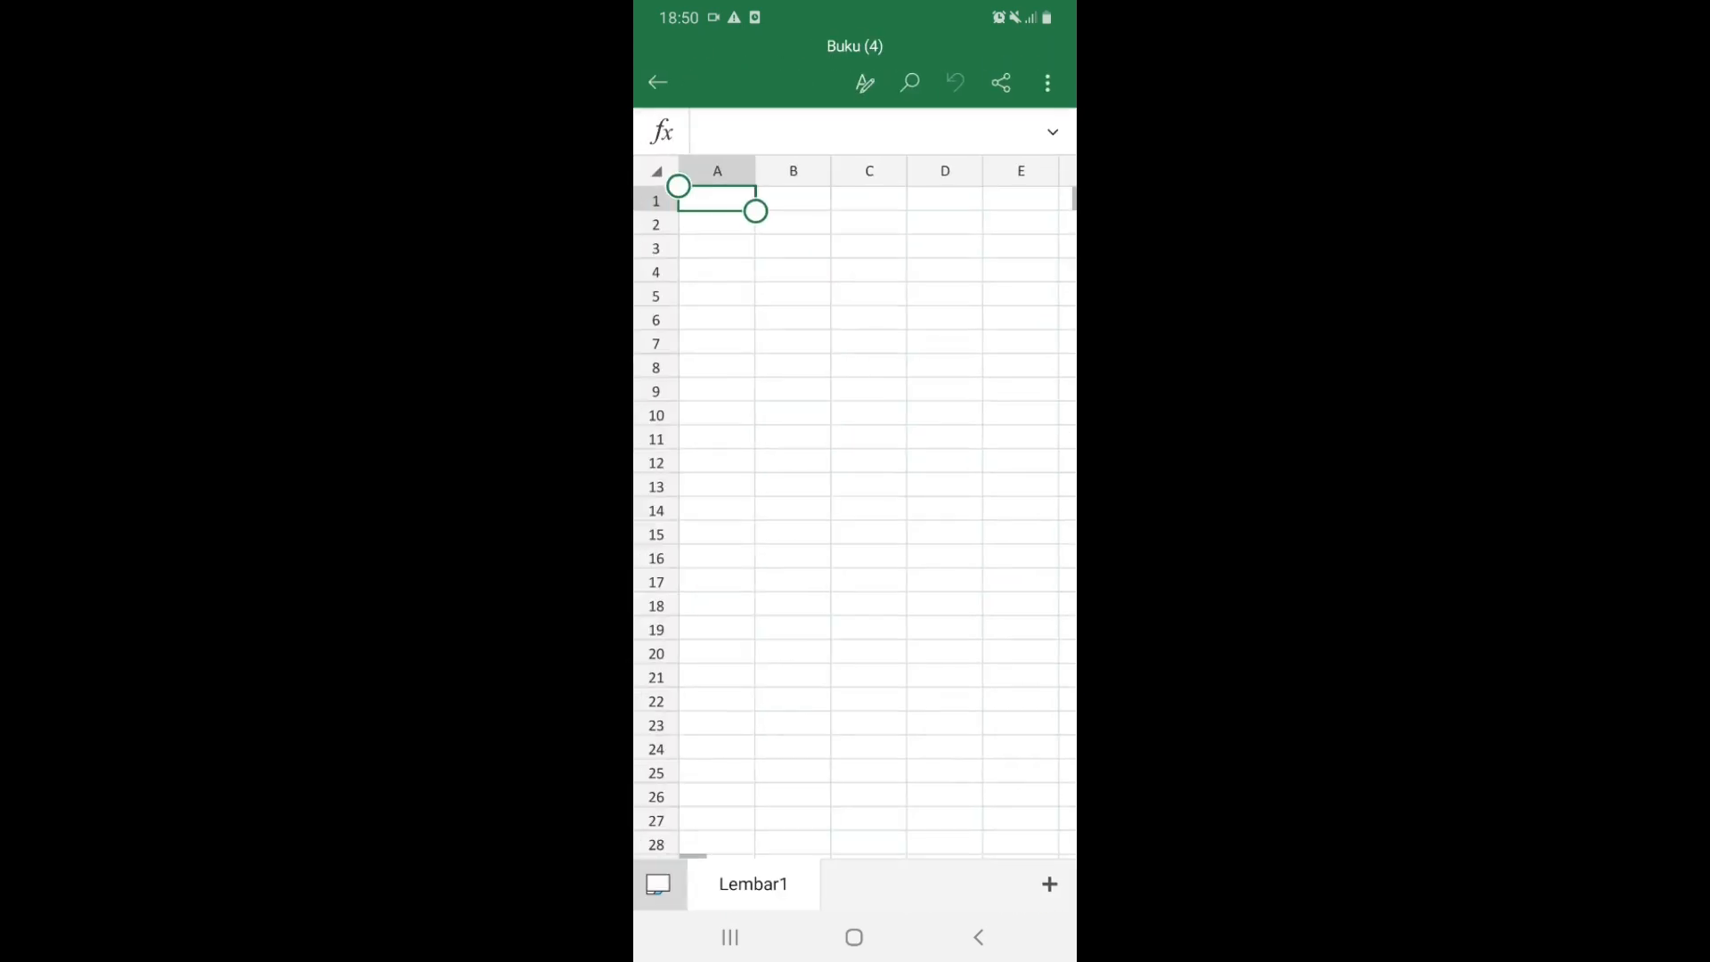
# Look over the blank worksheet and examine its home formatting options, such as borders, fill color, font color and alignment
pyautogui.scroll(-1, 855, 516)
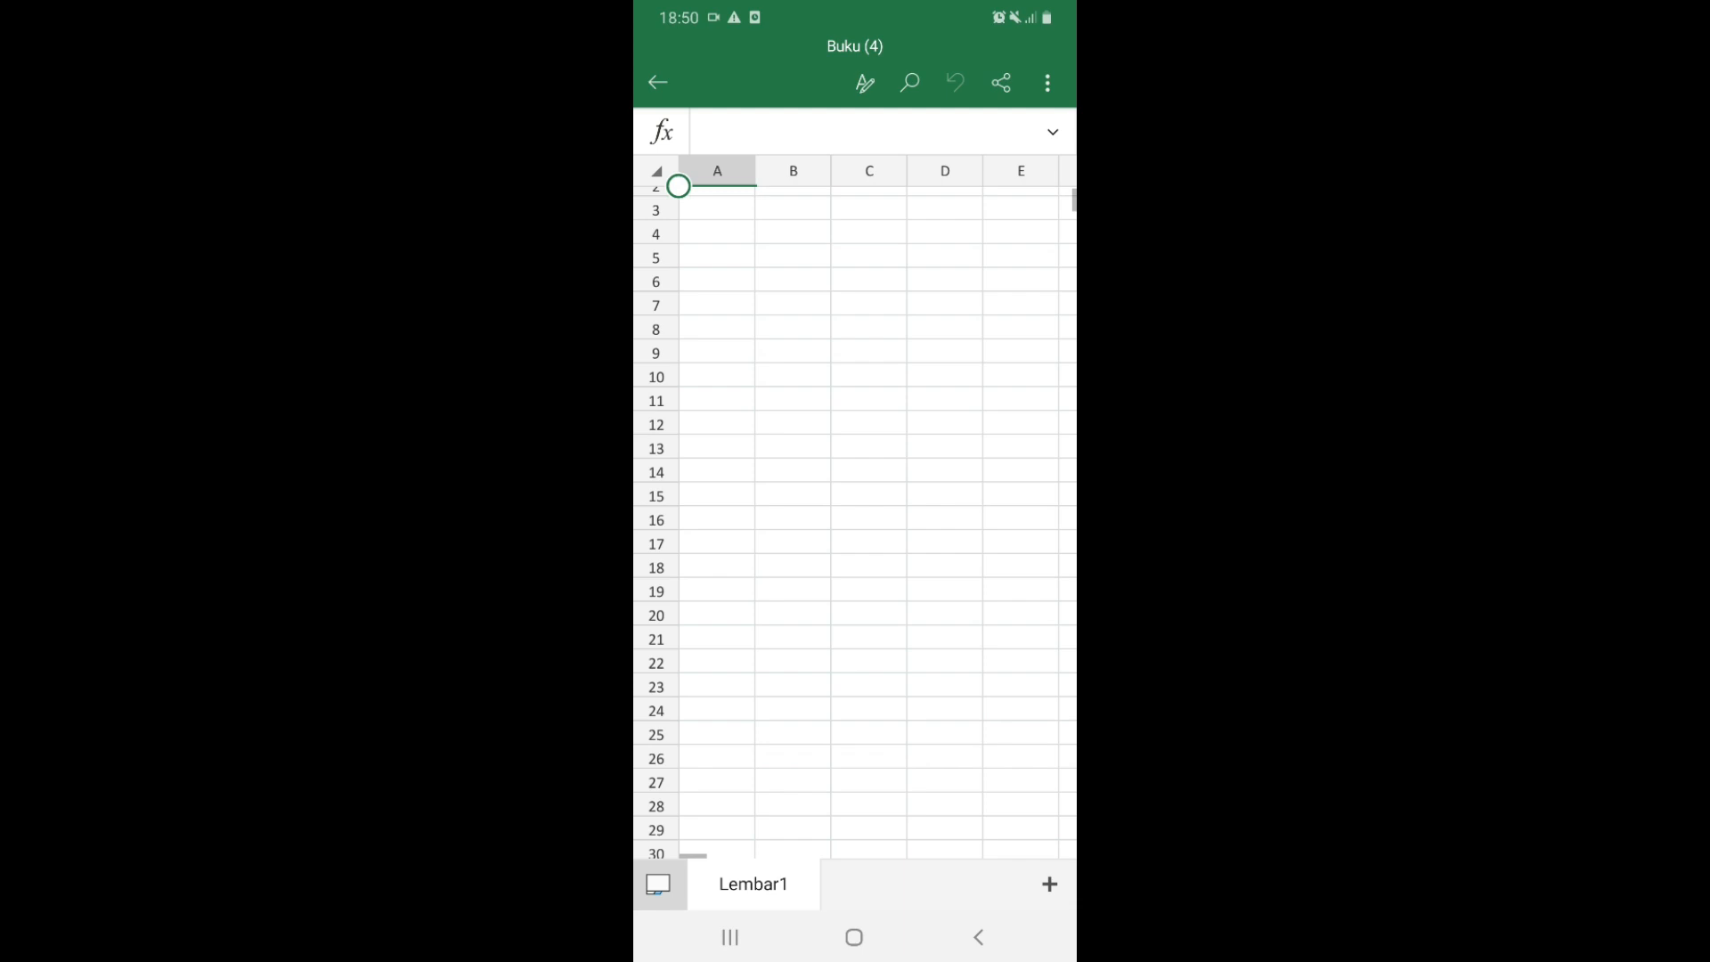
pyautogui.scroll(-2, 855, 516)
pyautogui.scroll(3, 855, 516)
pyautogui.click(864, 83)
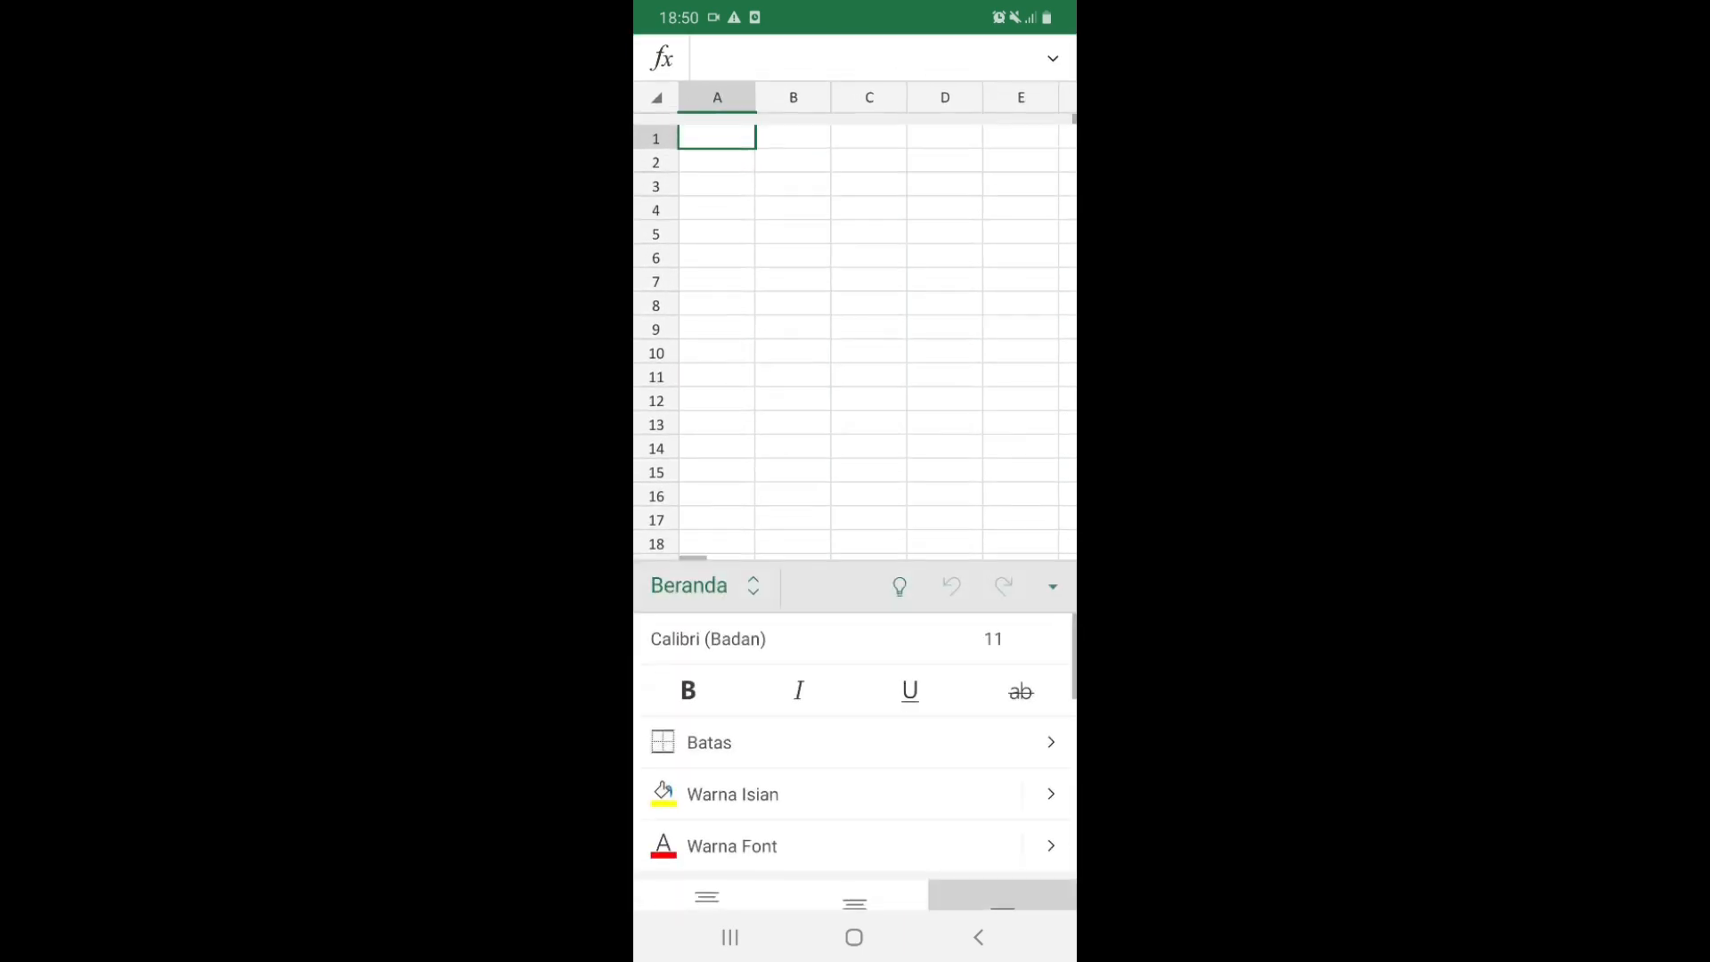
pyautogui.scroll(-1, 855, 762)
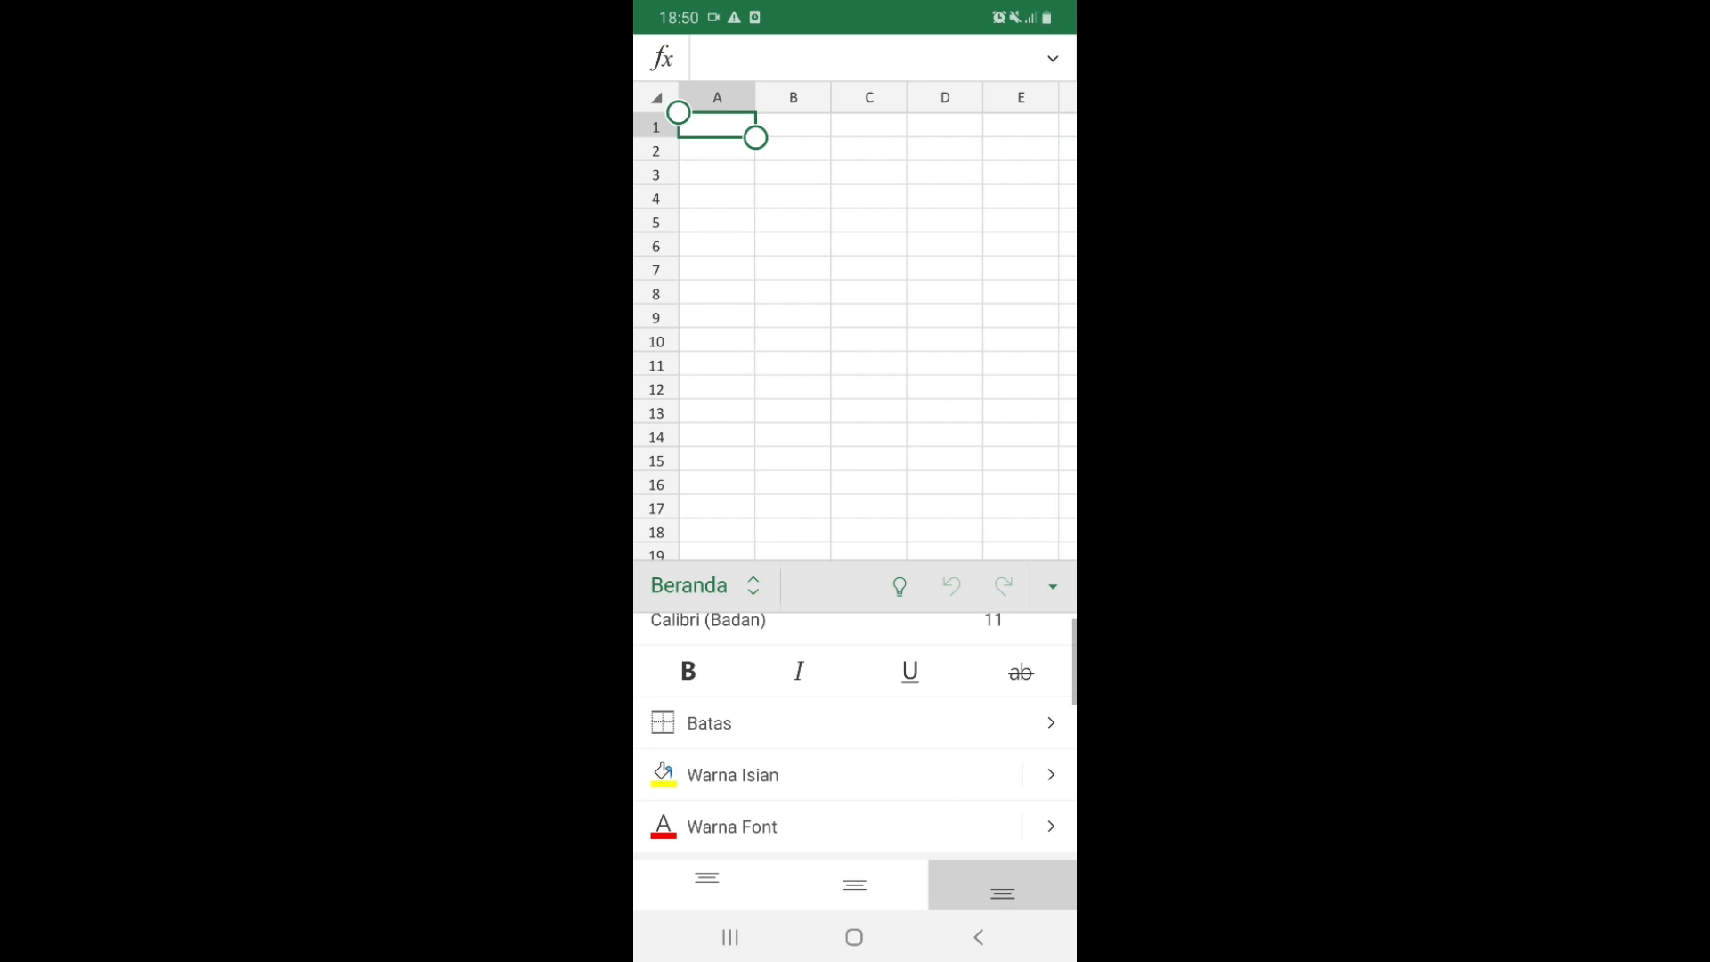
pyautogui.scroll(-3, 855, 730)
pyautogui.scroll(4, 855, 730)
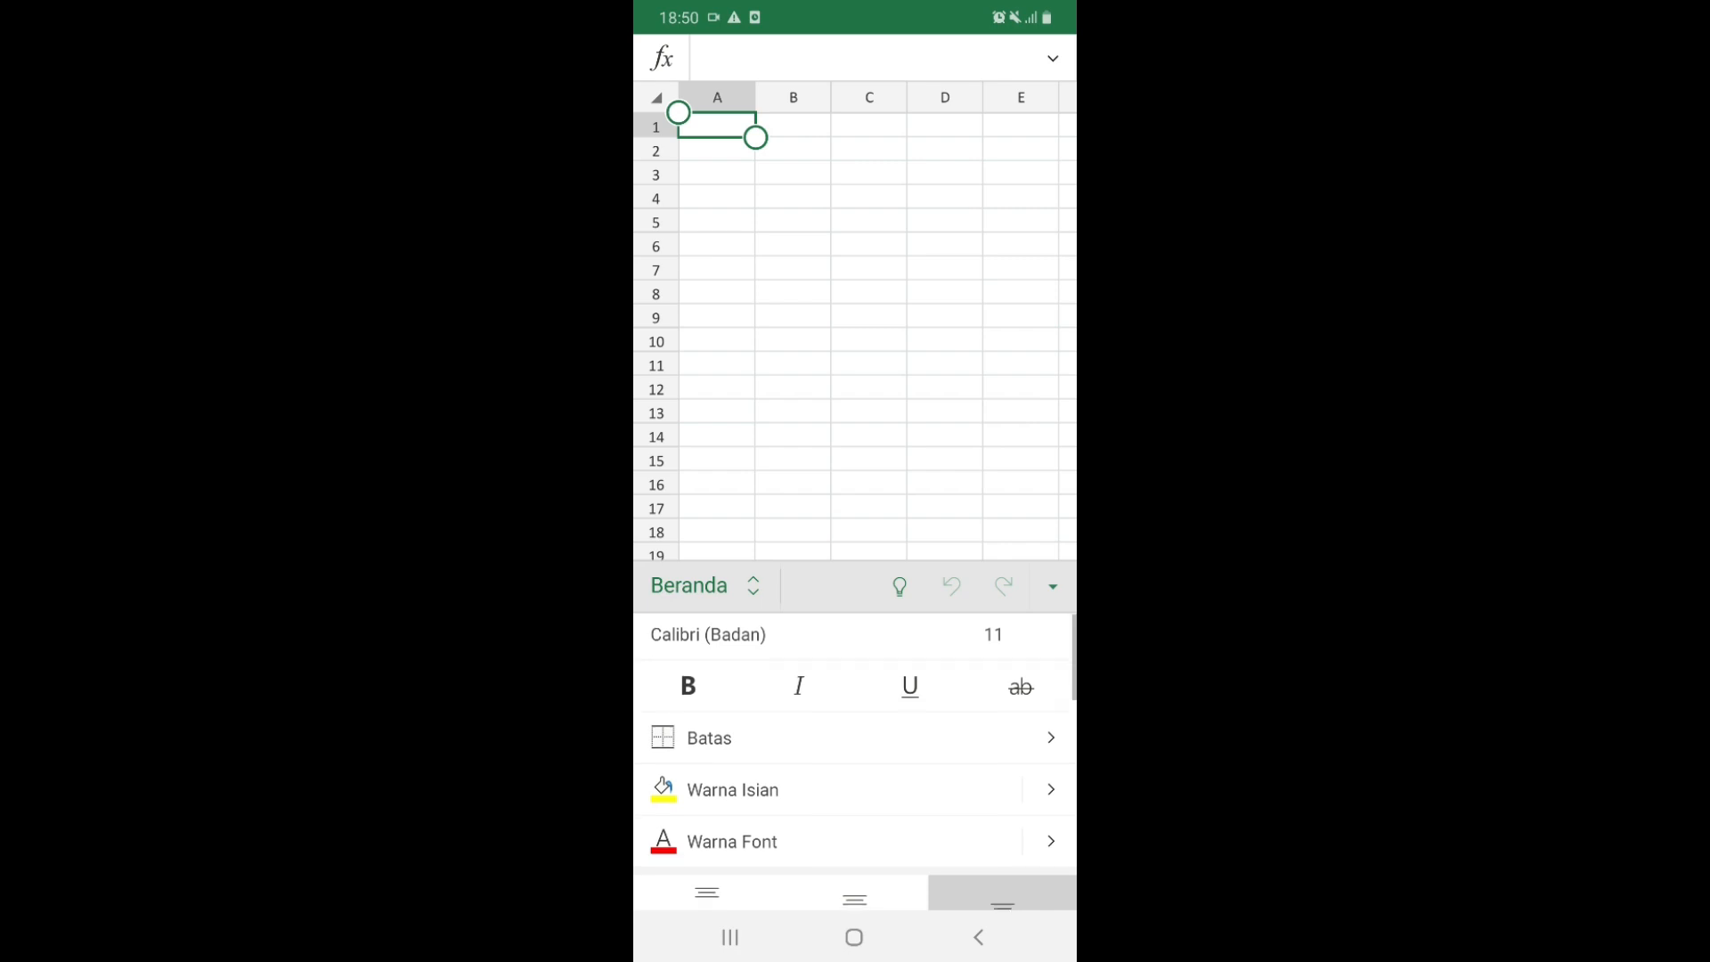
# Examine the available fonts and font sizes and the remaining home formatting options without choosing any
pyautogui.click(799, 636)
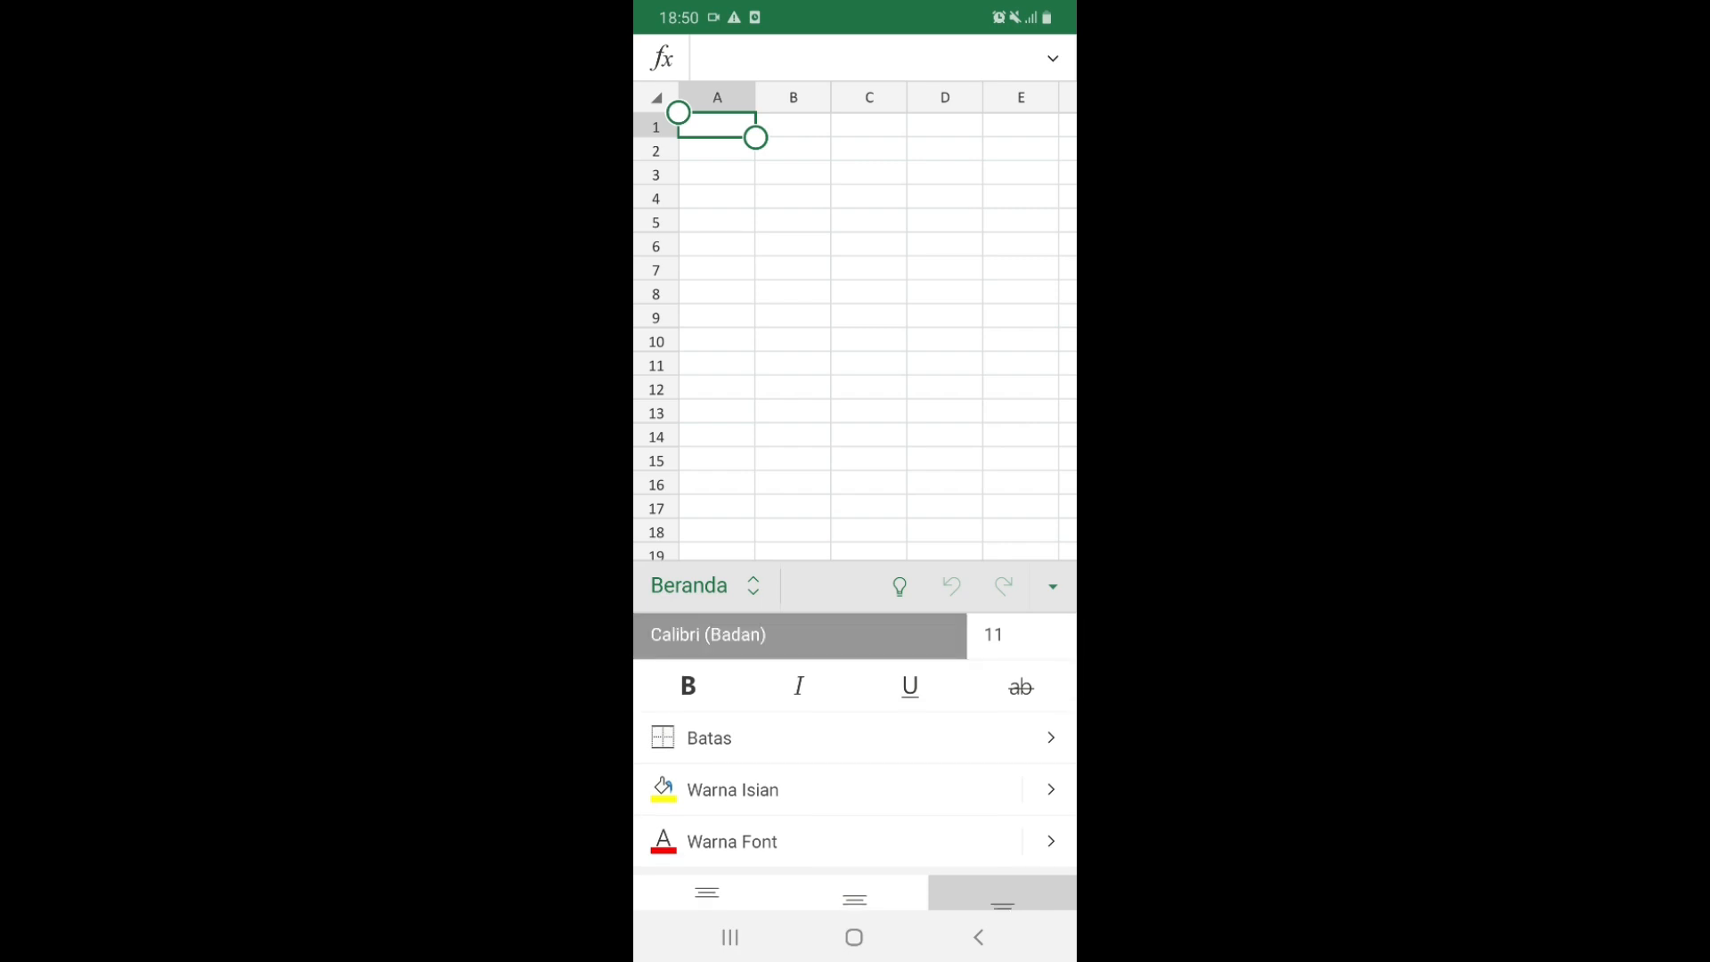
pyautogui.scroll(-5, 856, 766)
pyautogui.scroll(5, 855, 766)
pyautogui.click(659, 587)
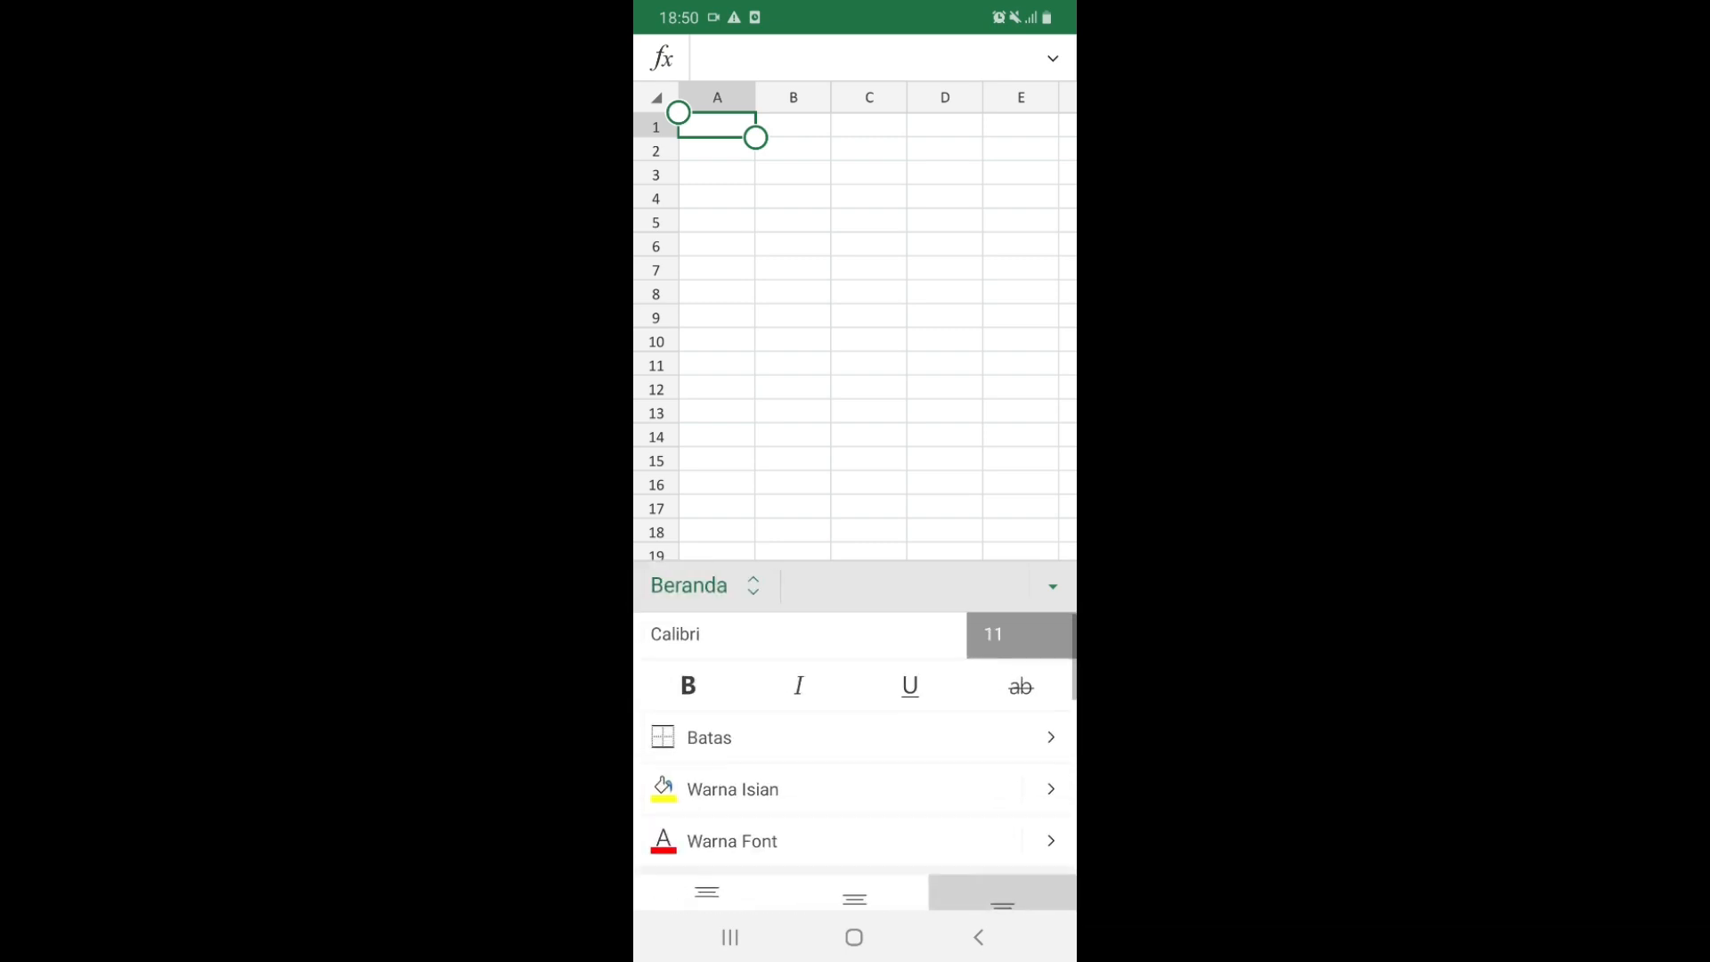
pyautogui.click(994, 634)
pyautogui.scroll(-5, 855, 784)
pyautogui.click(657, 585)
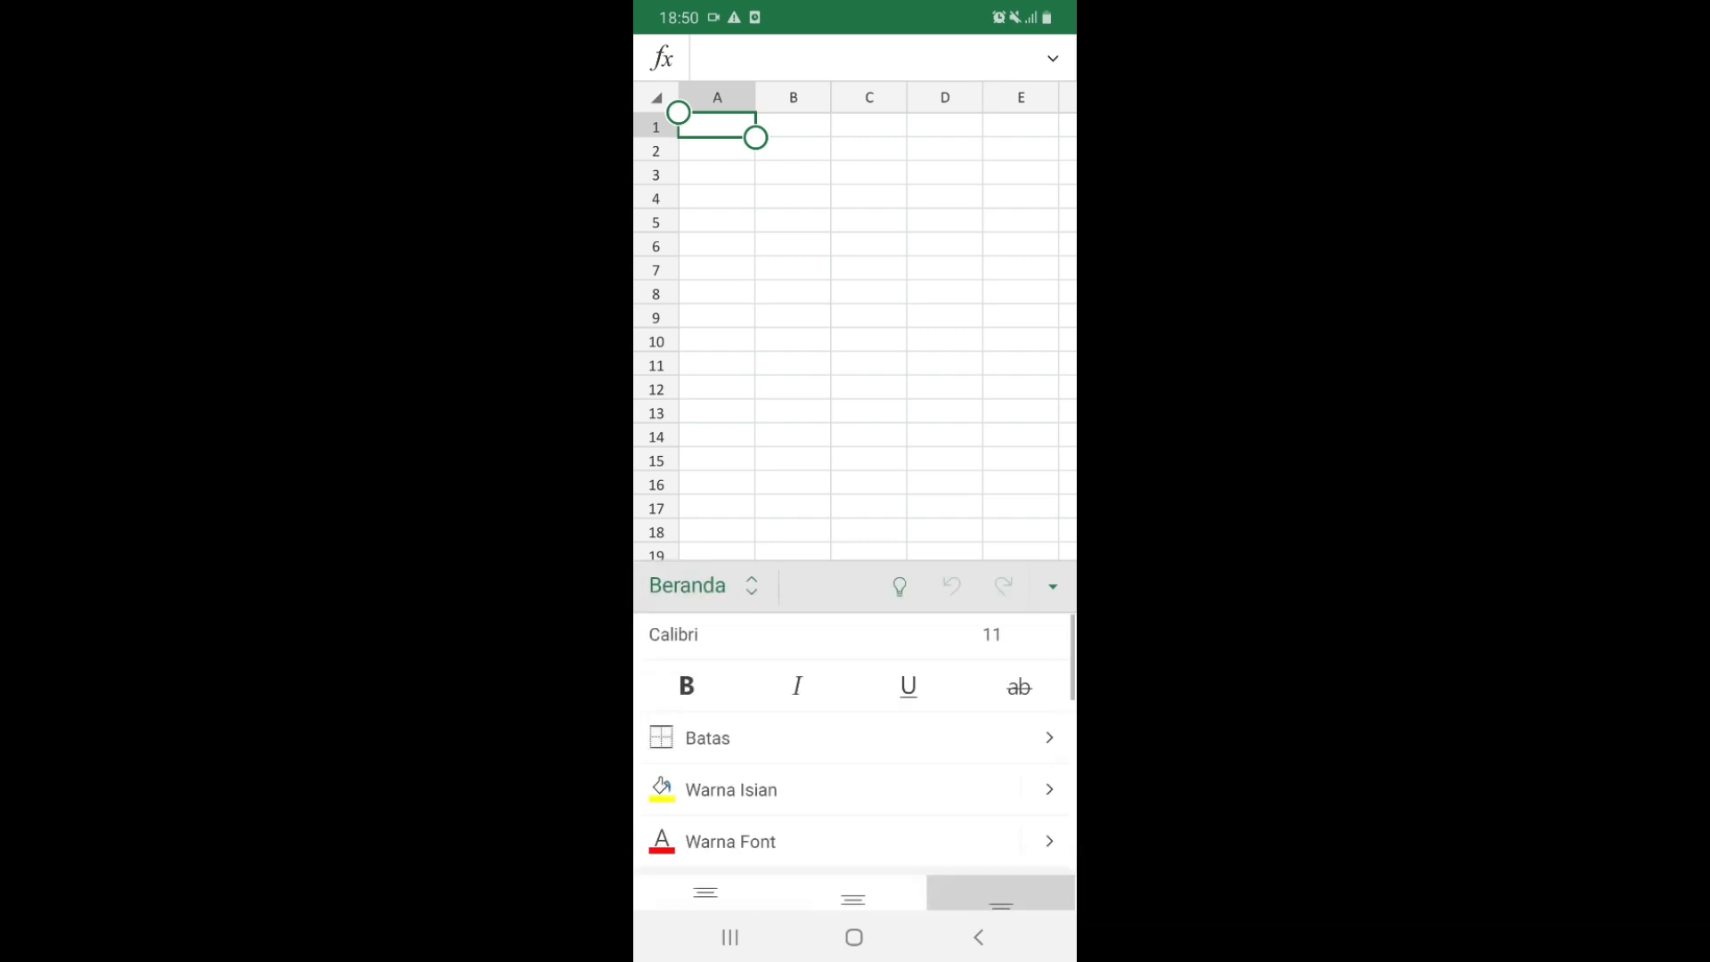
pyautogui.scroll(-5, 855, 757)
pyautogui.scroll(3, 855, 757)
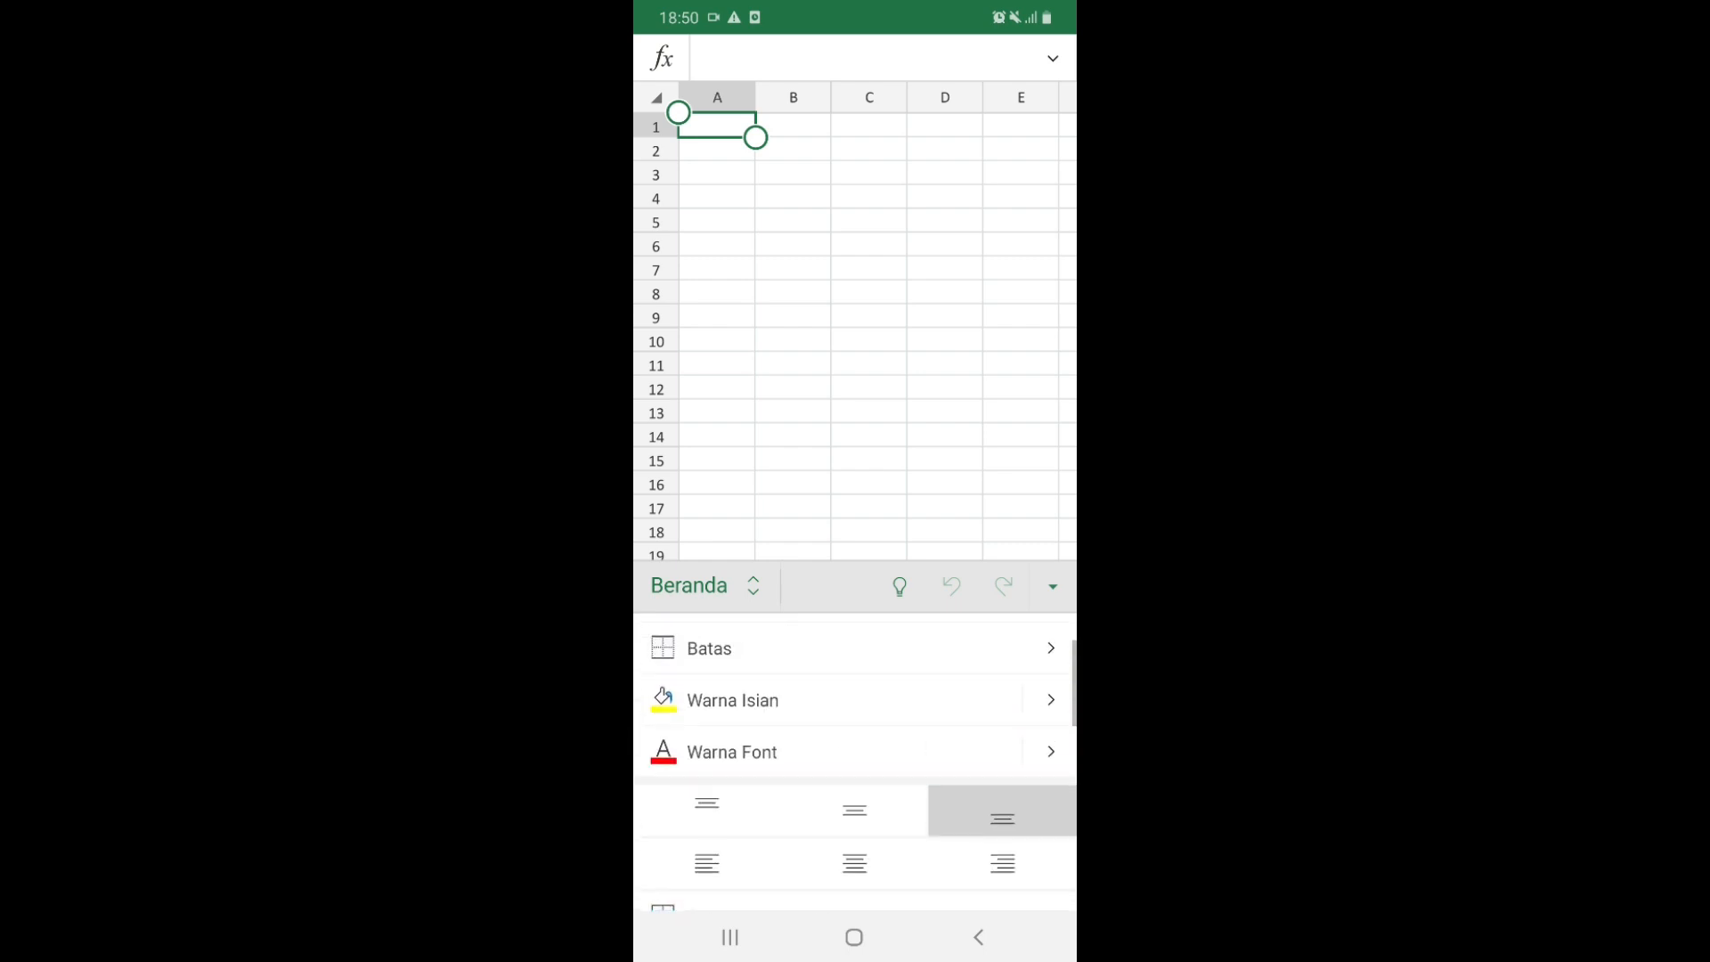
# Enter the column headers No., Nama and Nilai in cells A4 to C4
pyautogui.click(717, 198)
pyautogui.click(1052, 587)
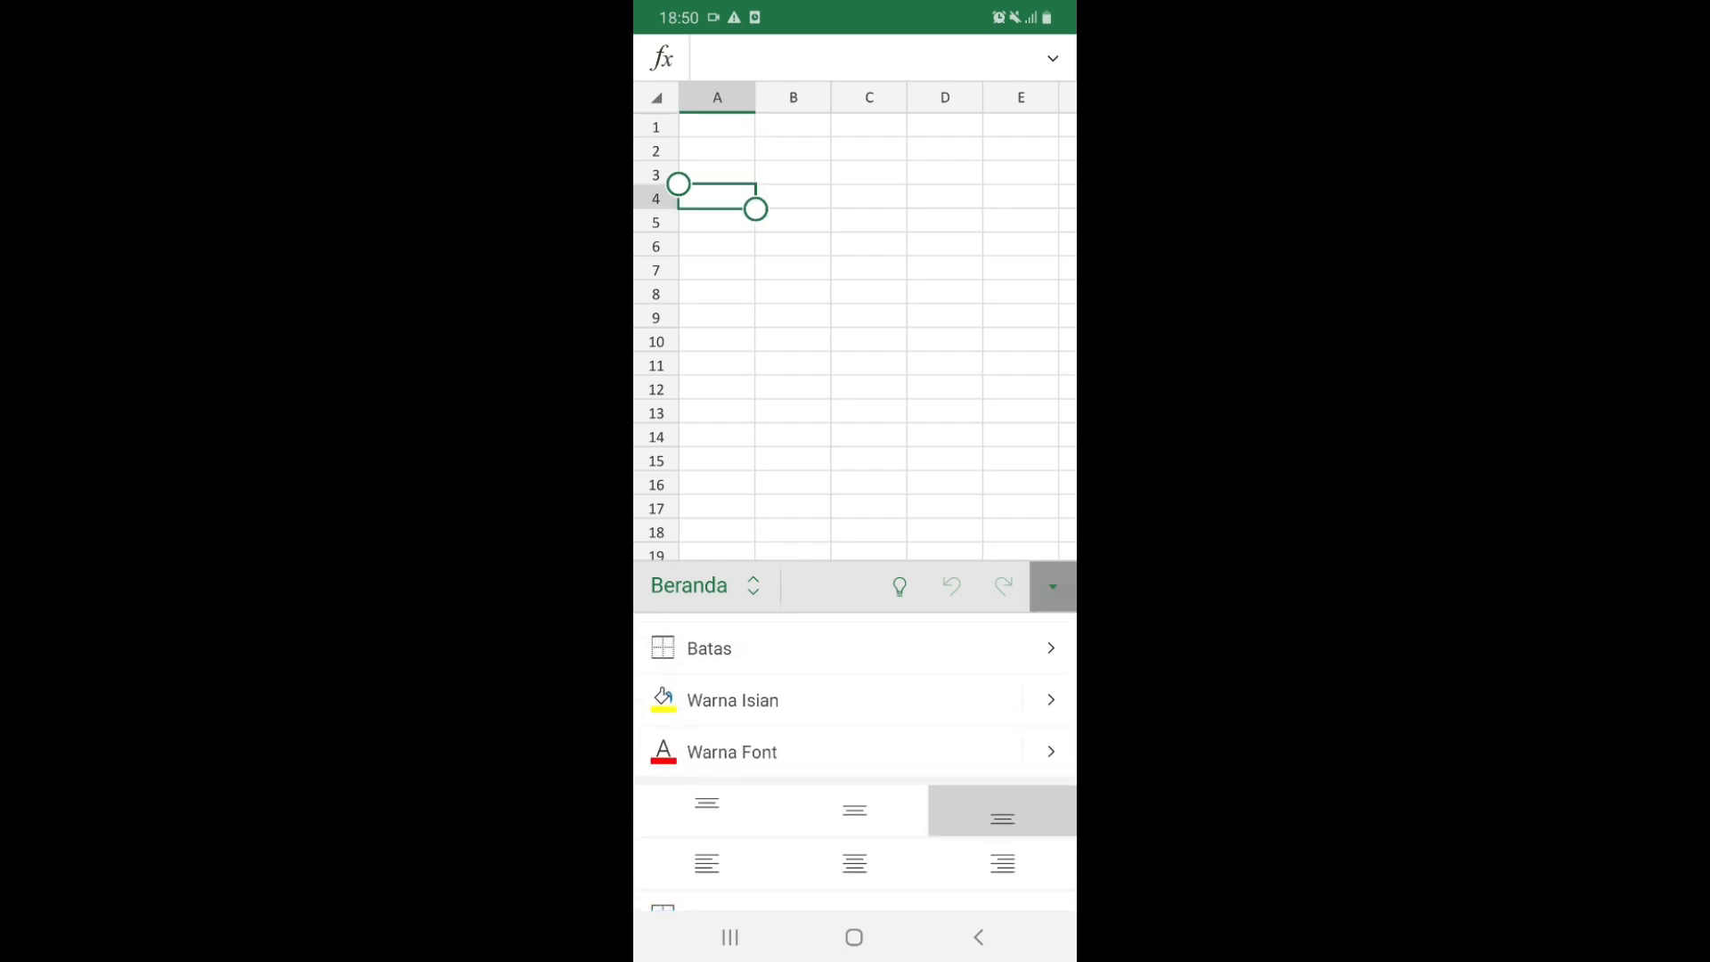
pyautogui.click(717, 271)
pyautogui.click(717, 271)
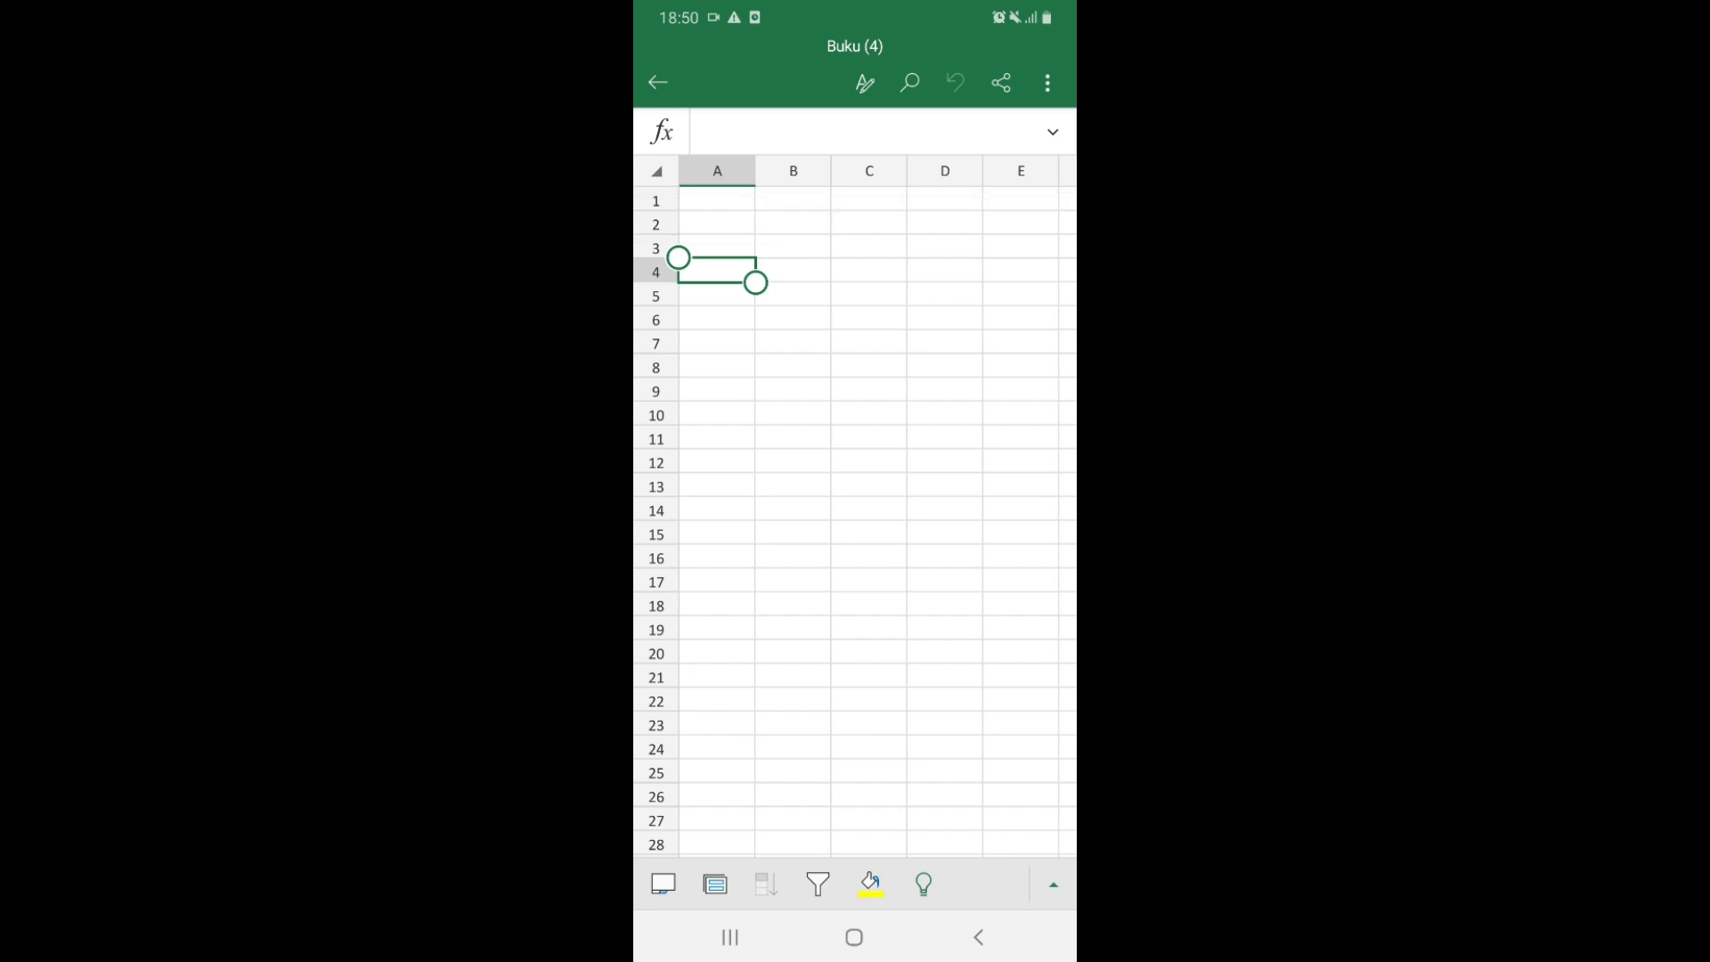
pyautogui.click(717, 271)
pyautogui.write('ni')
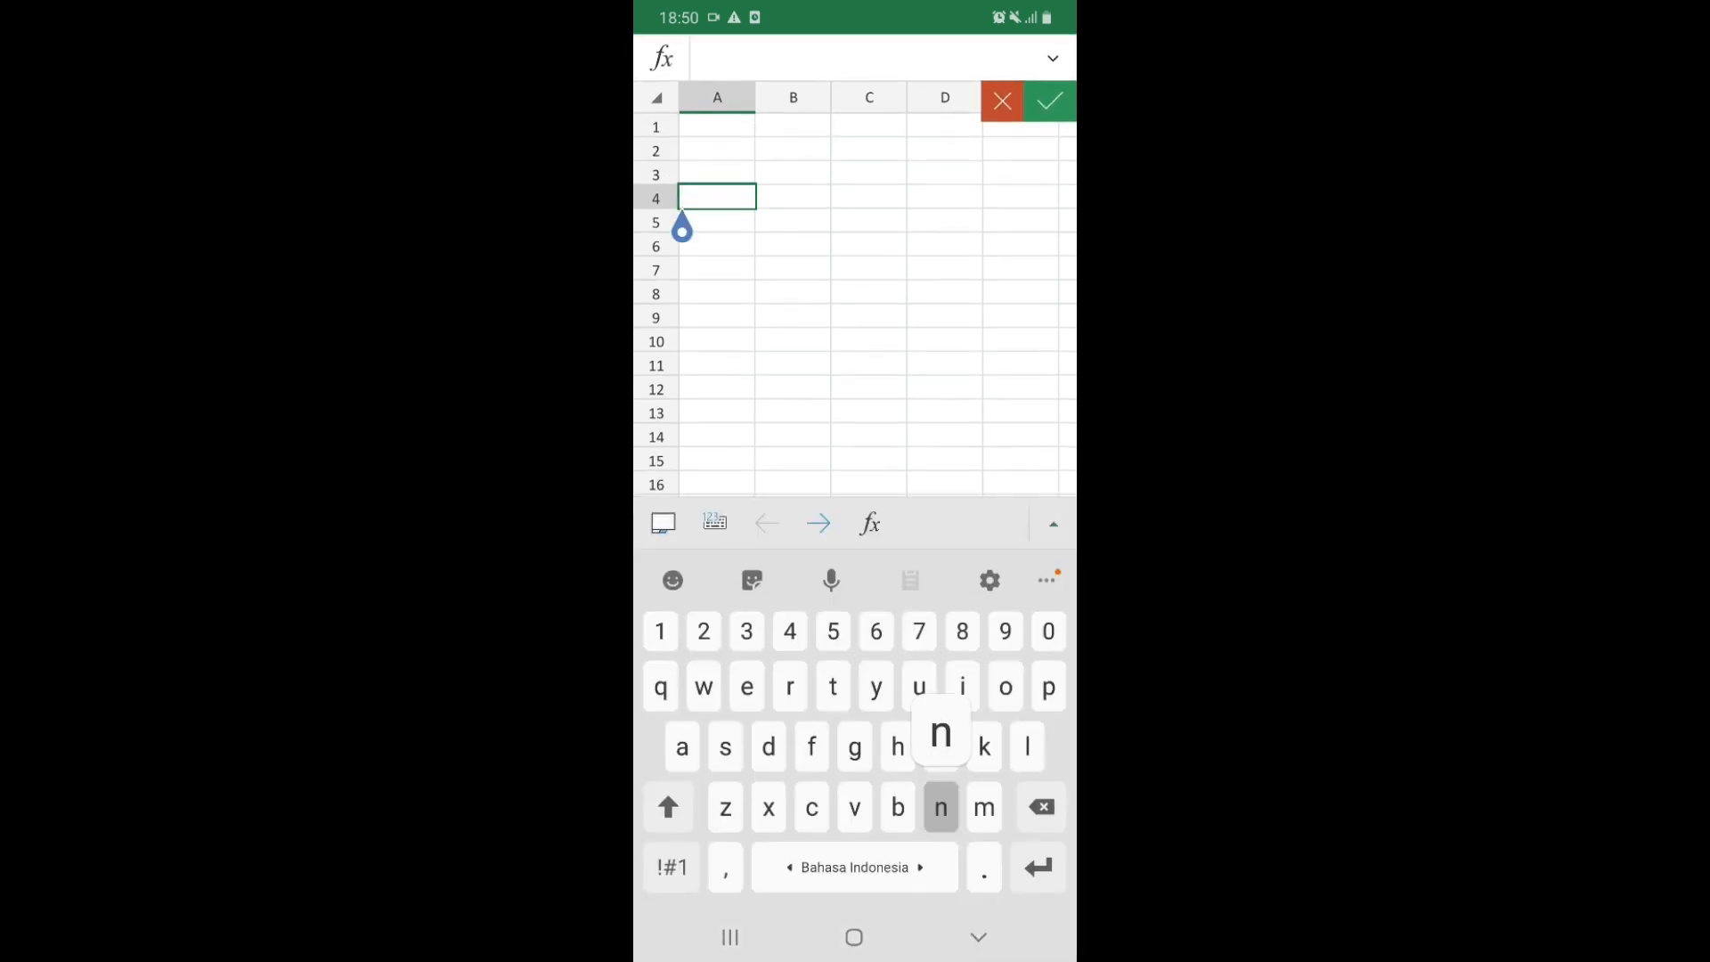
pyautogui.press('BackSpace')
pyautogui.press('BackSpace')
pyautogui.write('No.')
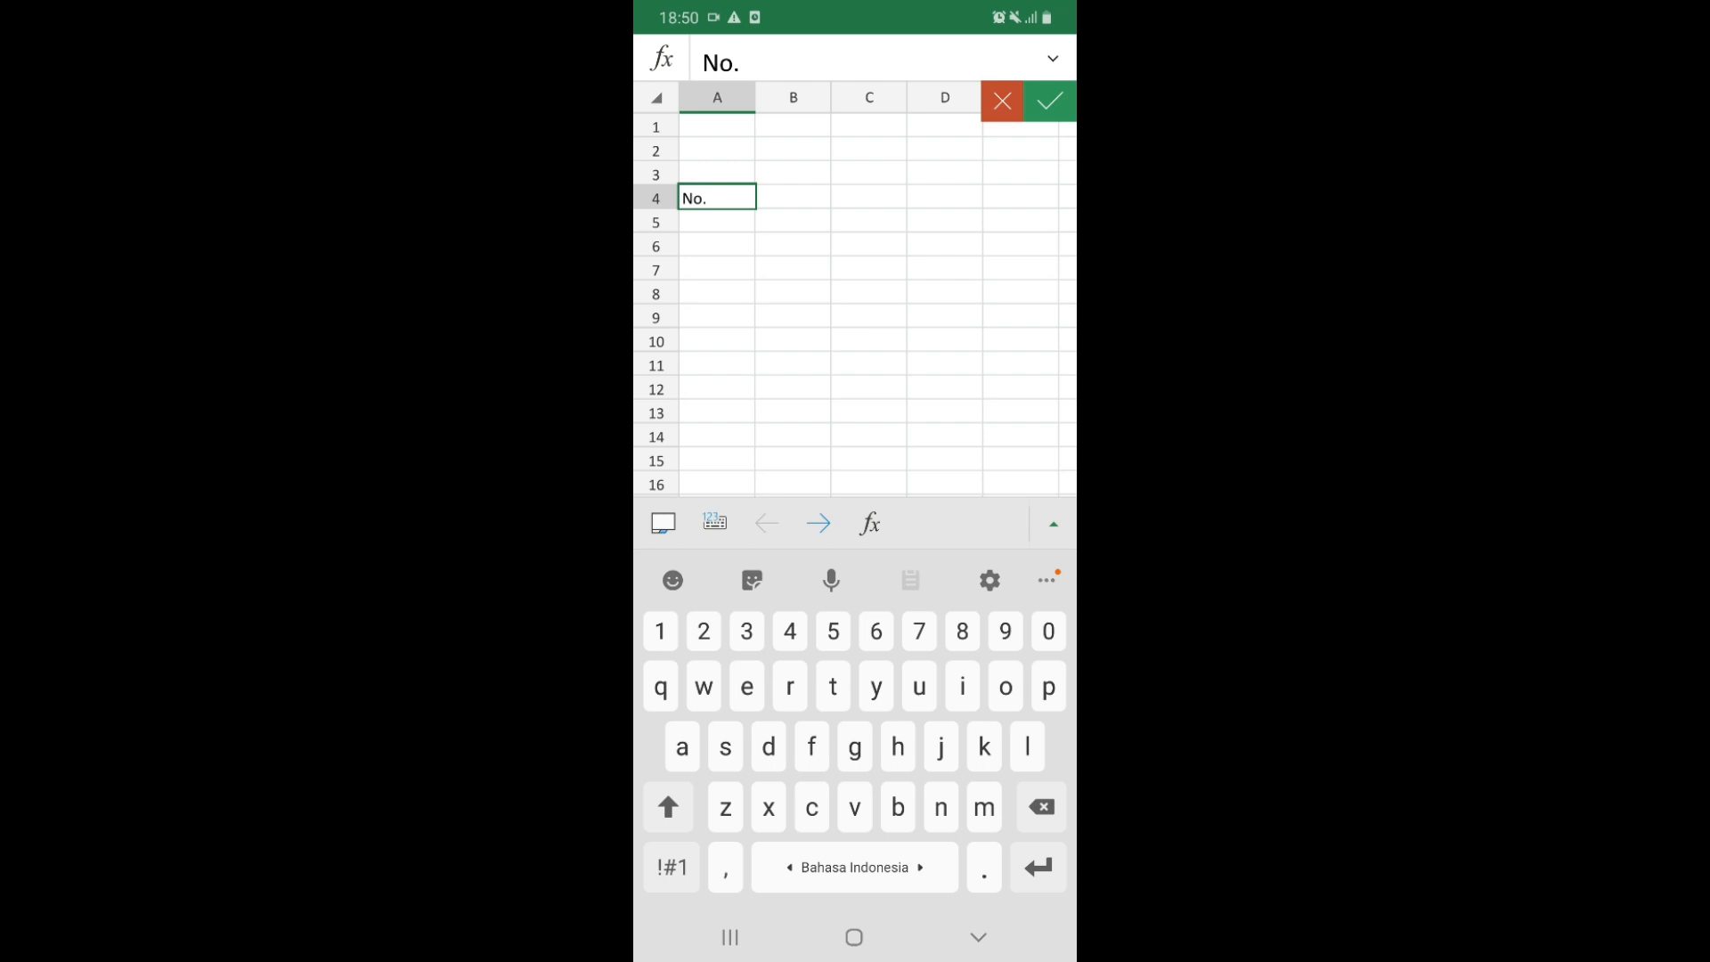
pyautogui.click(792, 198)
pyautogui.write('Nama')
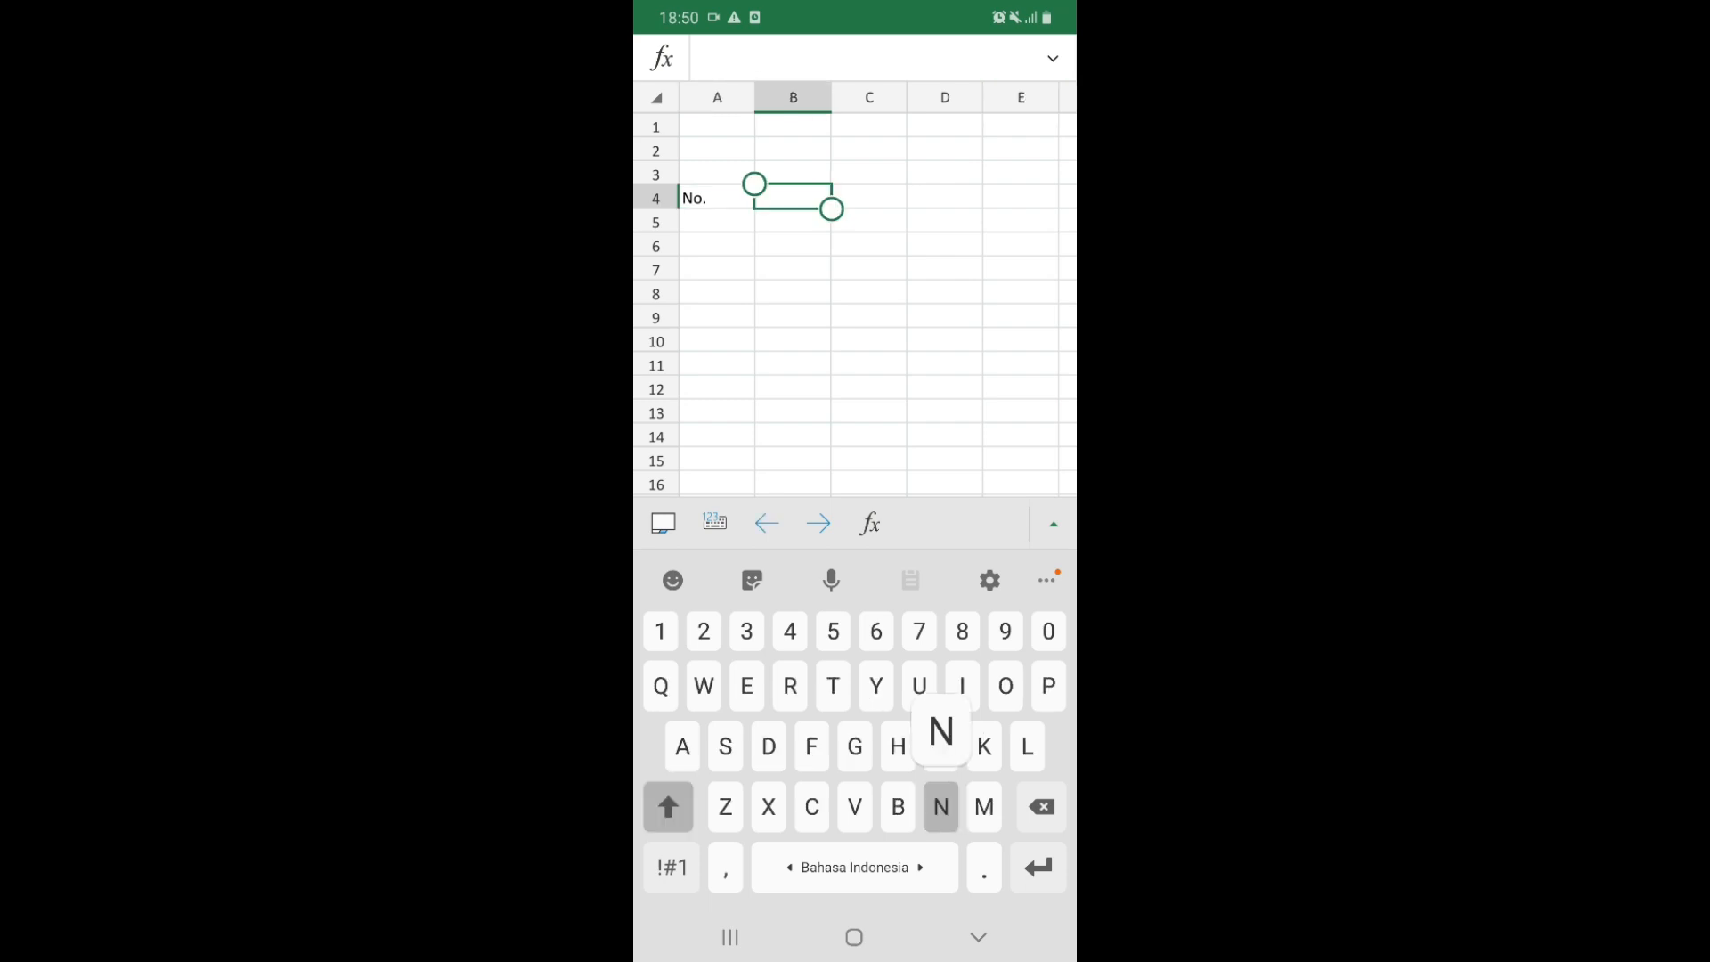
pyautogui.click(869, 198)
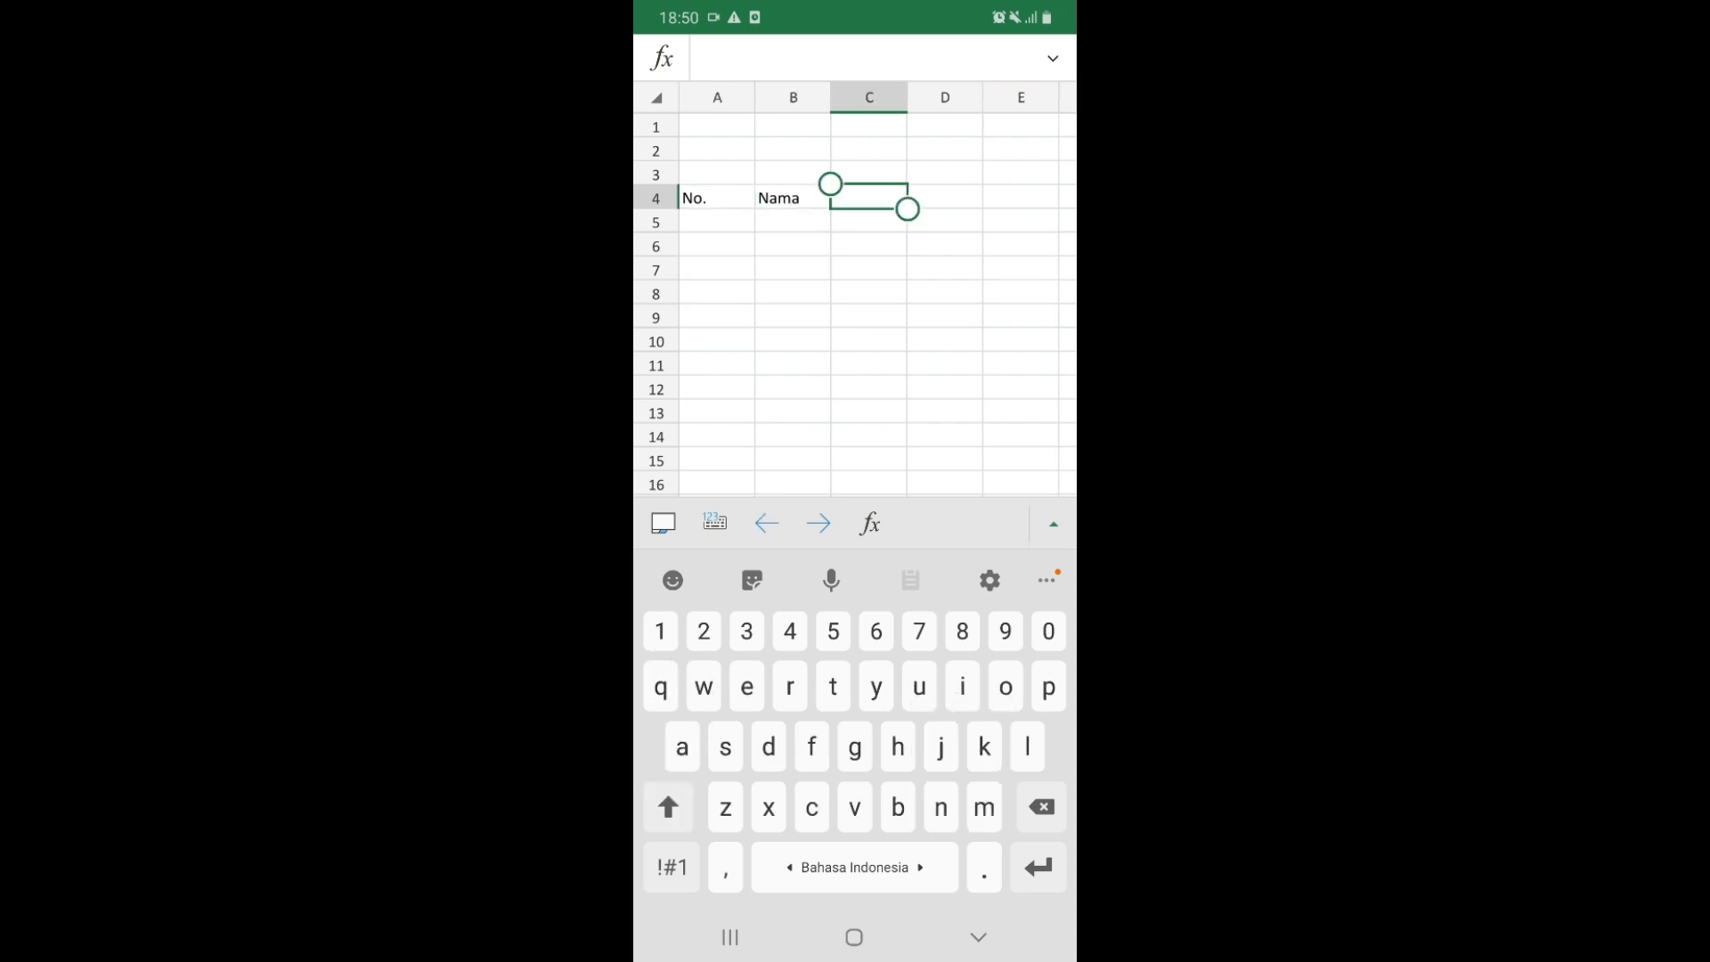
pyautogui.write('Nilai')
# Number the first two rows by entering 1 in A5 and the formula =A5+1 in A6
pyautogui.click(717, 221)
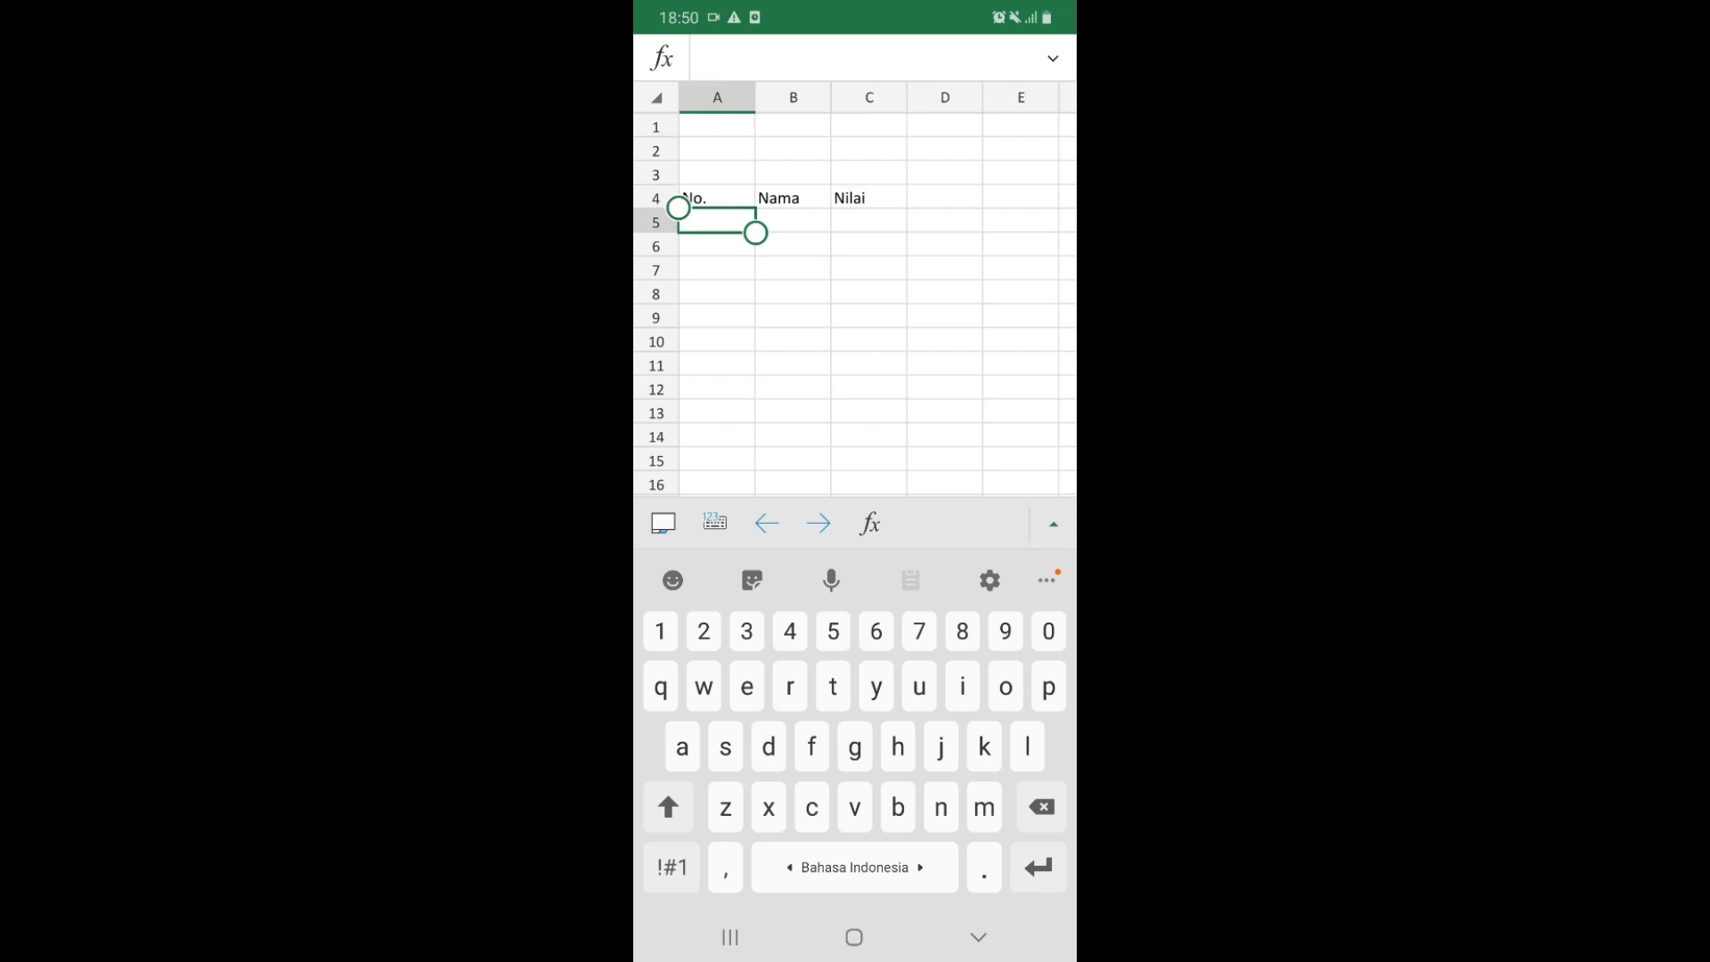
pyautogui.write('1')
pyautogui.click(717, 270)
pyautogui.click(717, 245)
pyautogui.click(672, 867)
pyautogui.write('=')
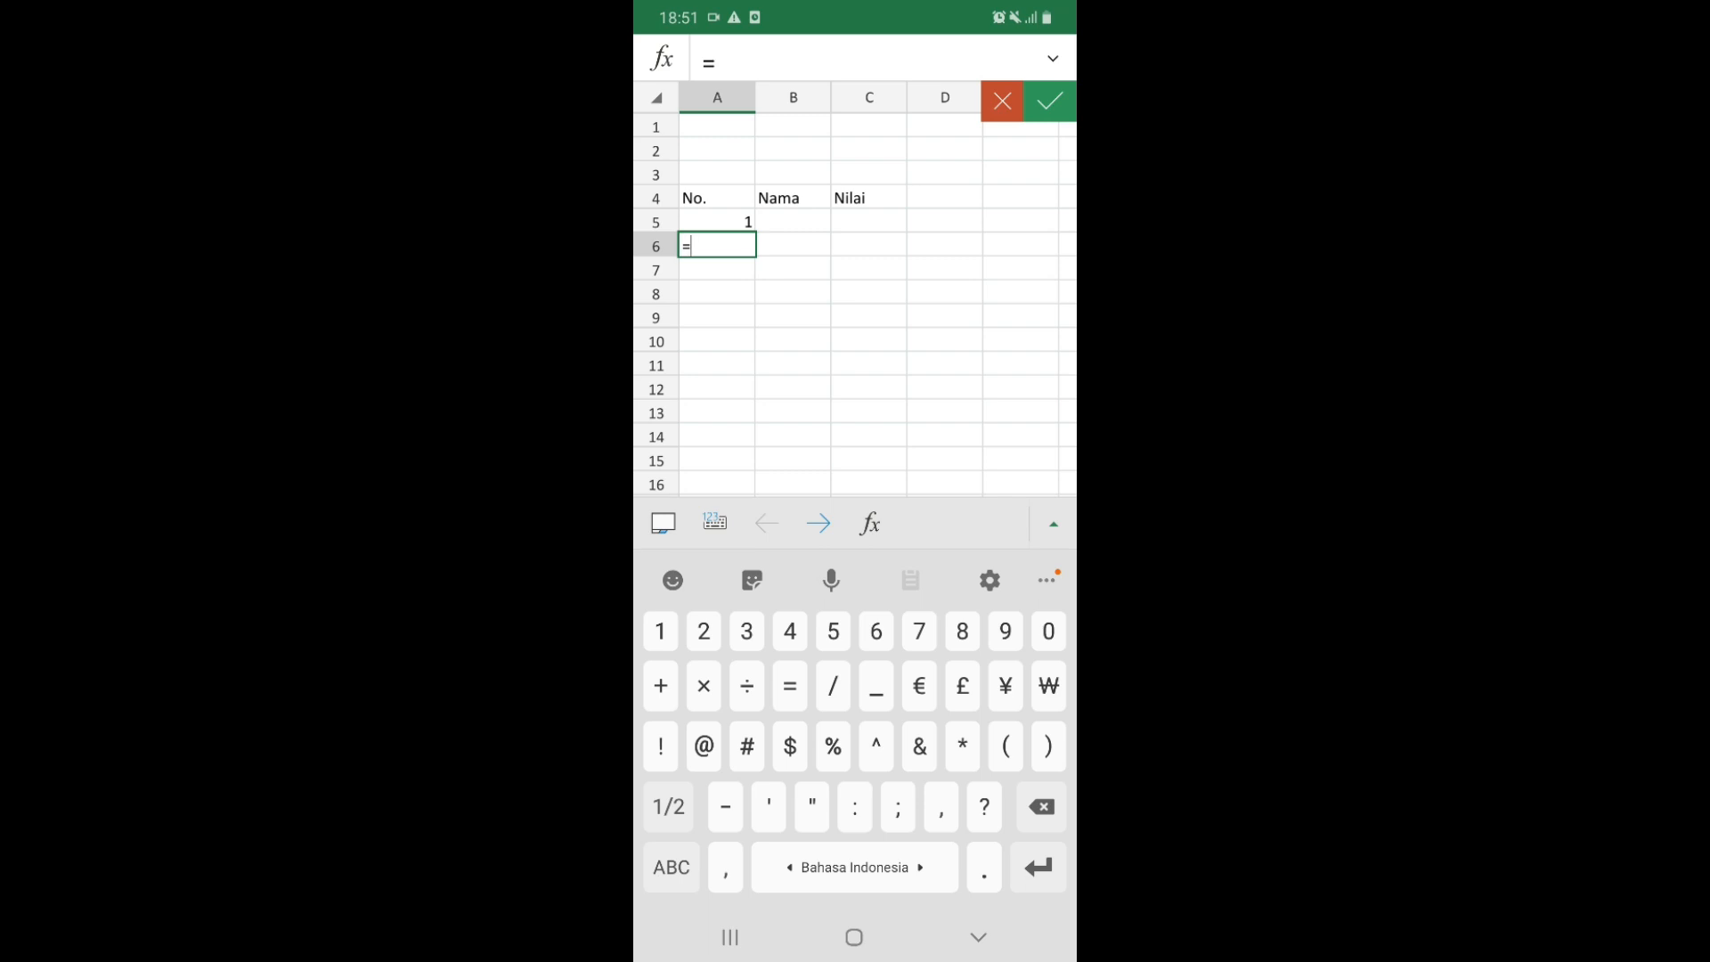
pyautogui.click(717, 221)
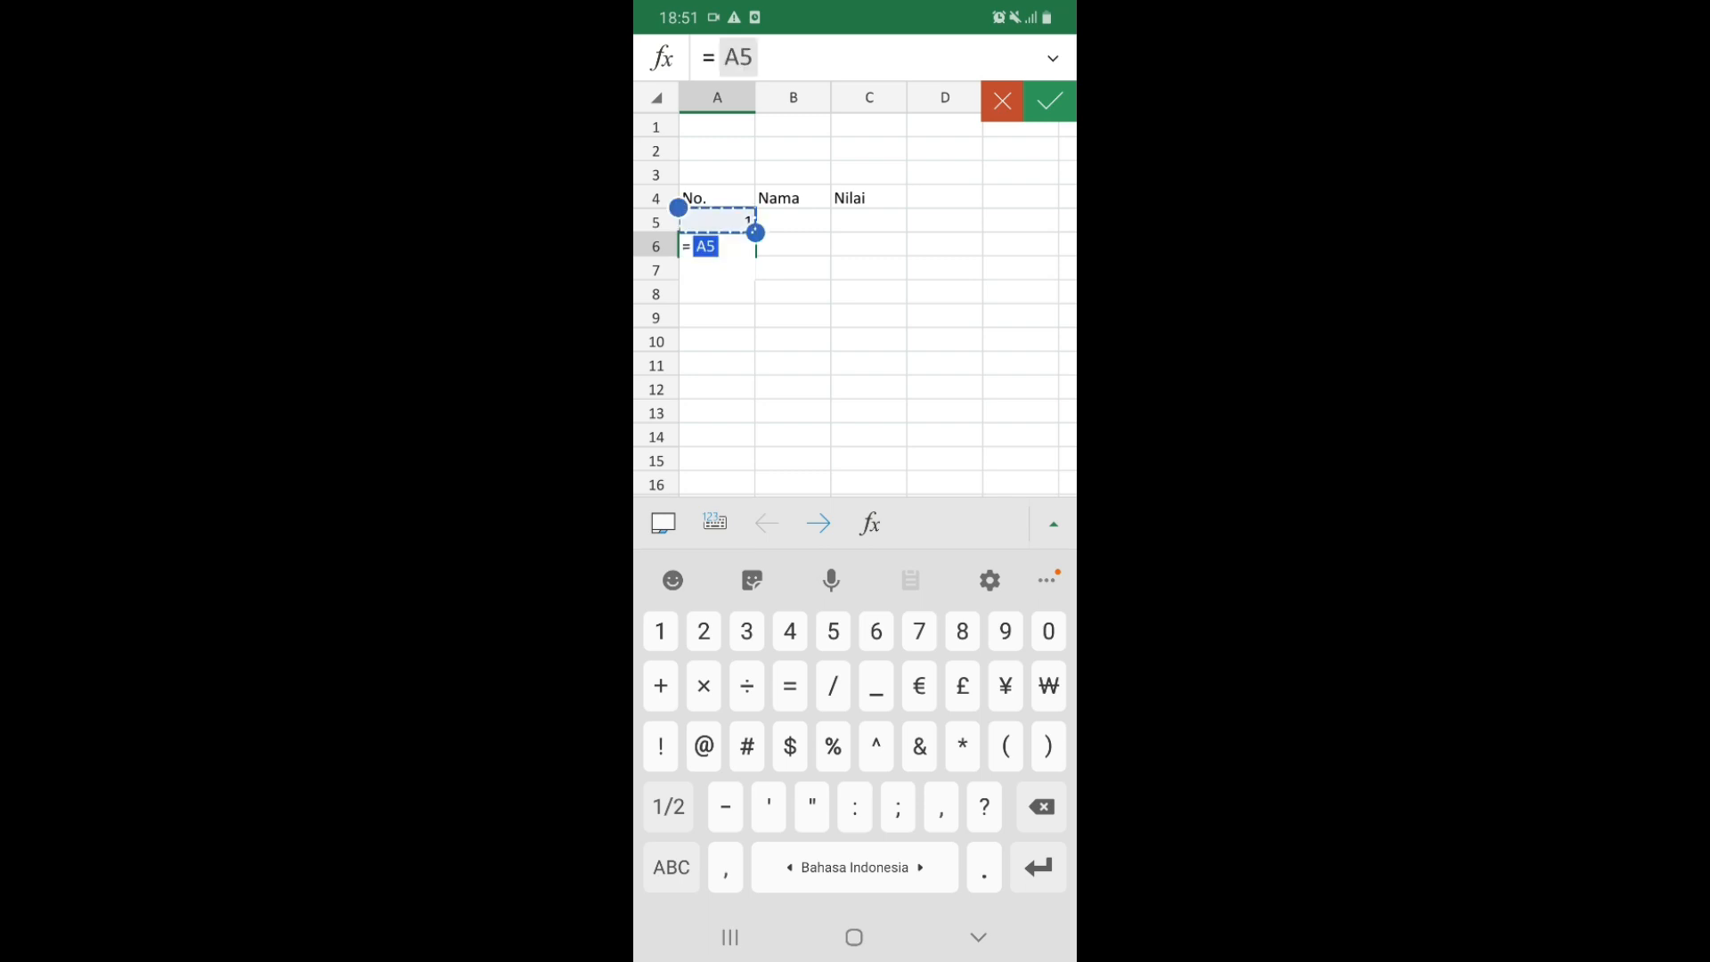
pyautogui.click(723, 246)
pyautogui.write('+1')
pyautogui.click(705, 247)
pyautogui.click(729, 247)
pyautogui.click(1050, 100)
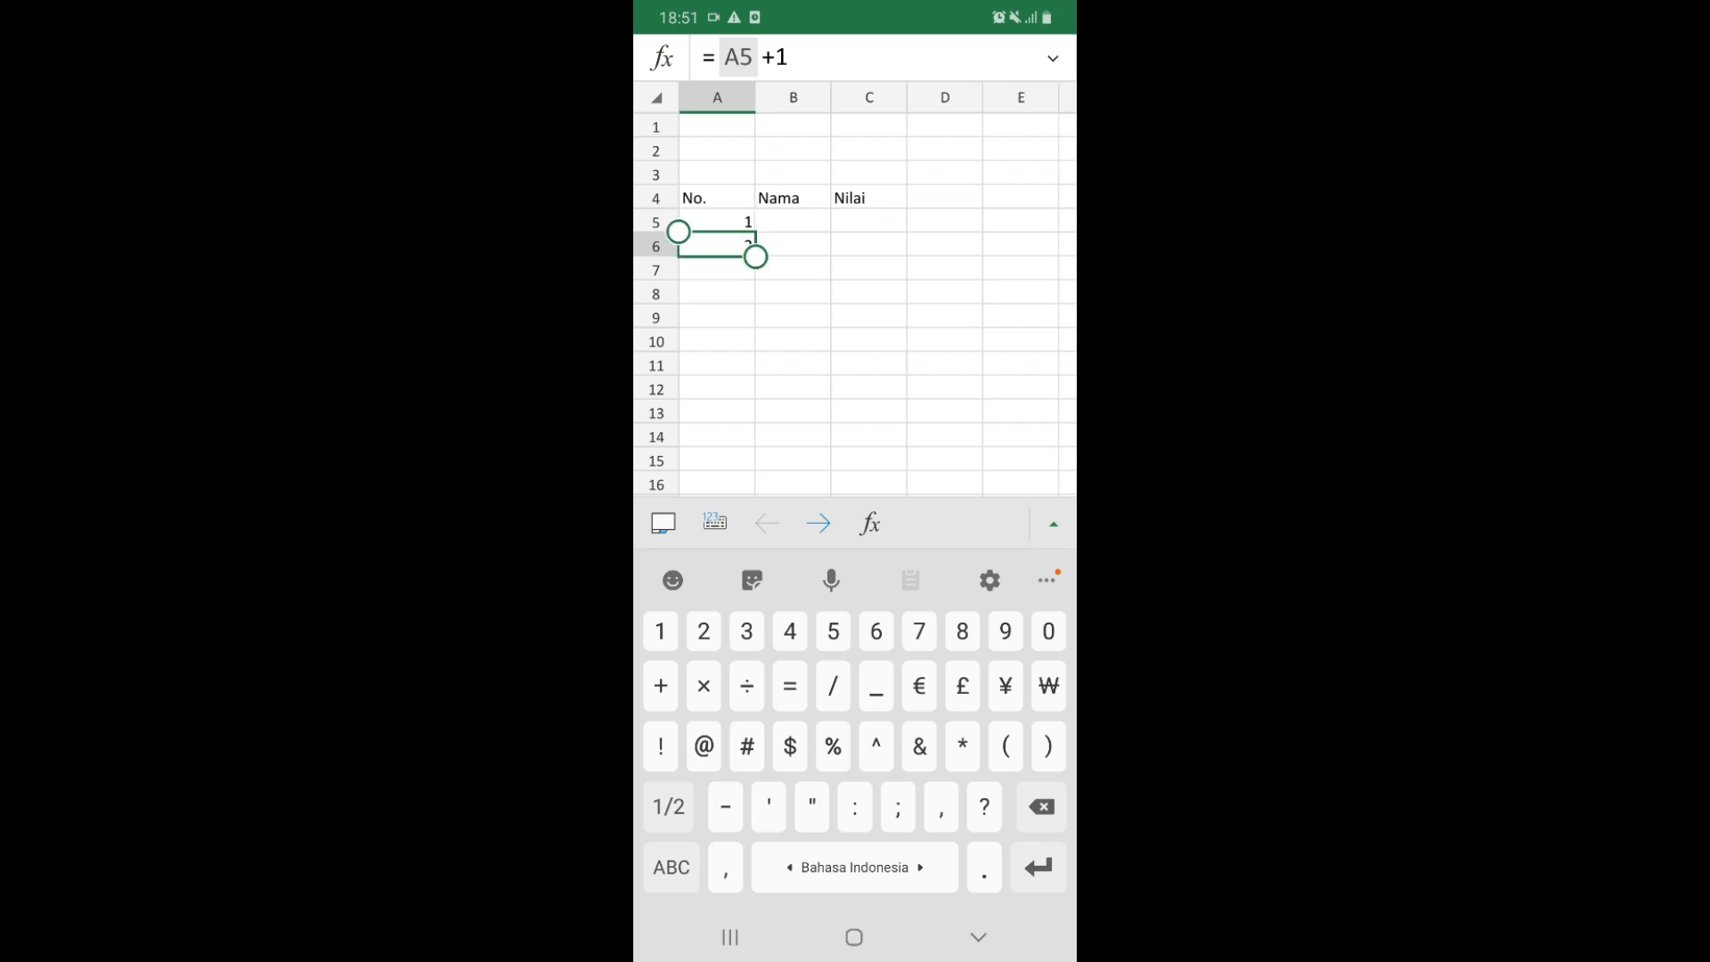
# Try to extend the numbering formula from A6 down the No. column
pyautogui.click(870, 319)
pyautogui.click(717, 319)
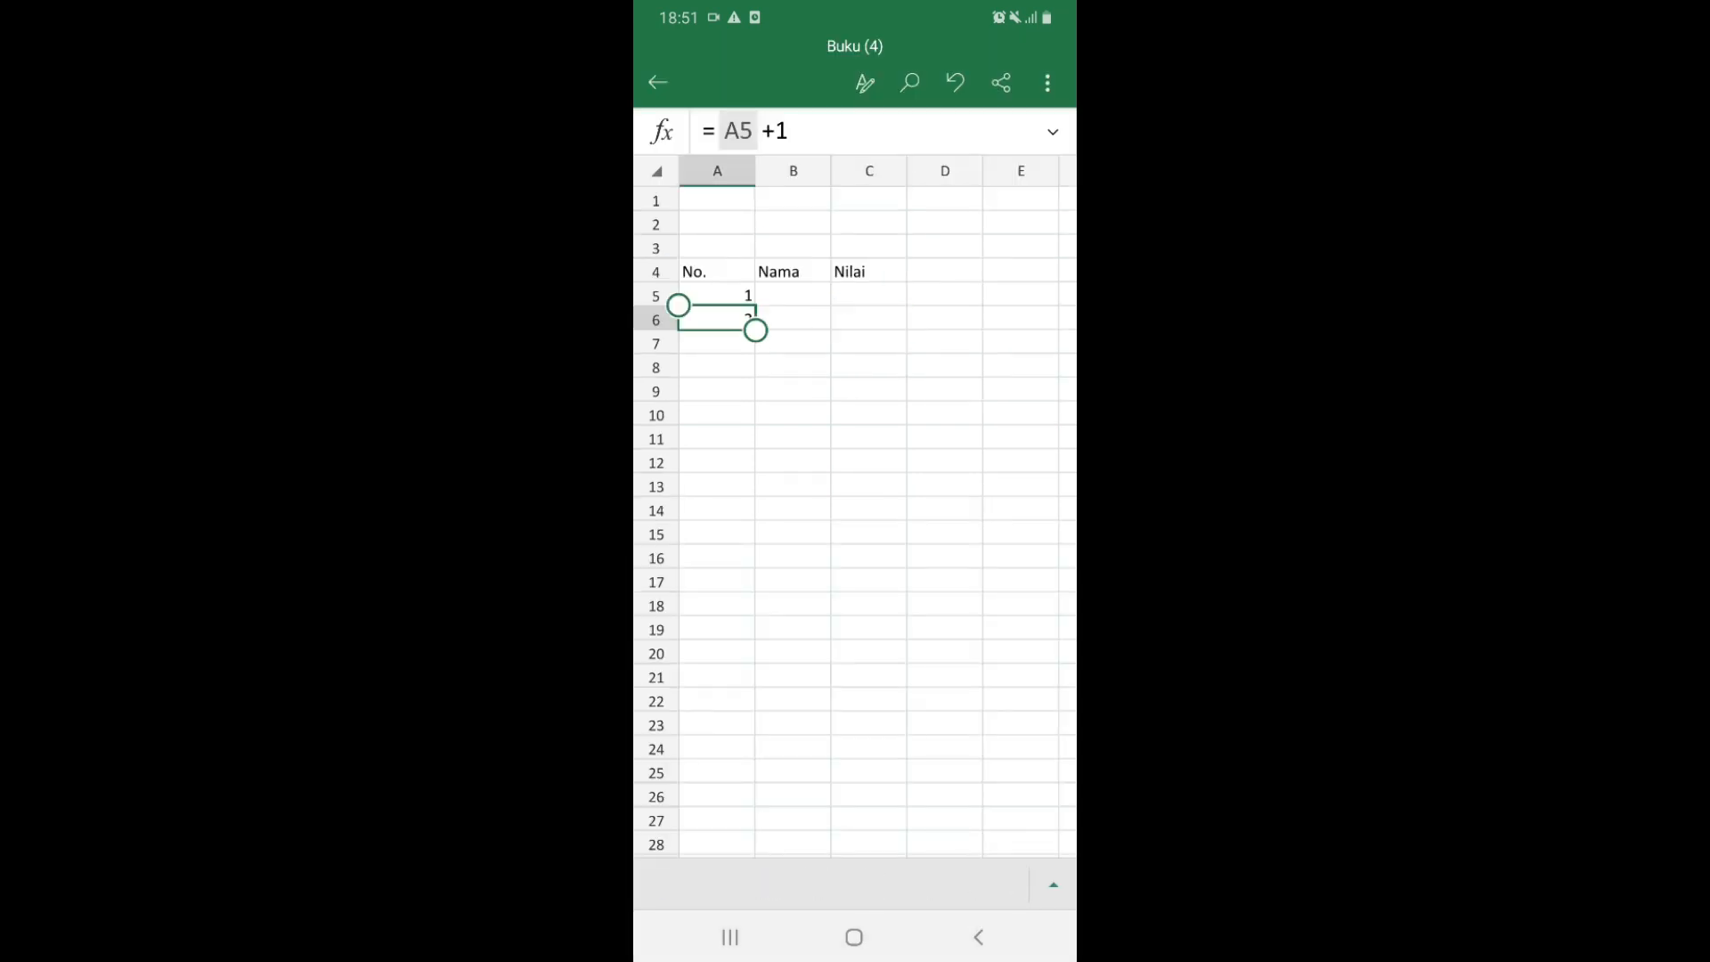
pyautogui.moveTo(756, 330); pyautogui.dragTo(755, 426)
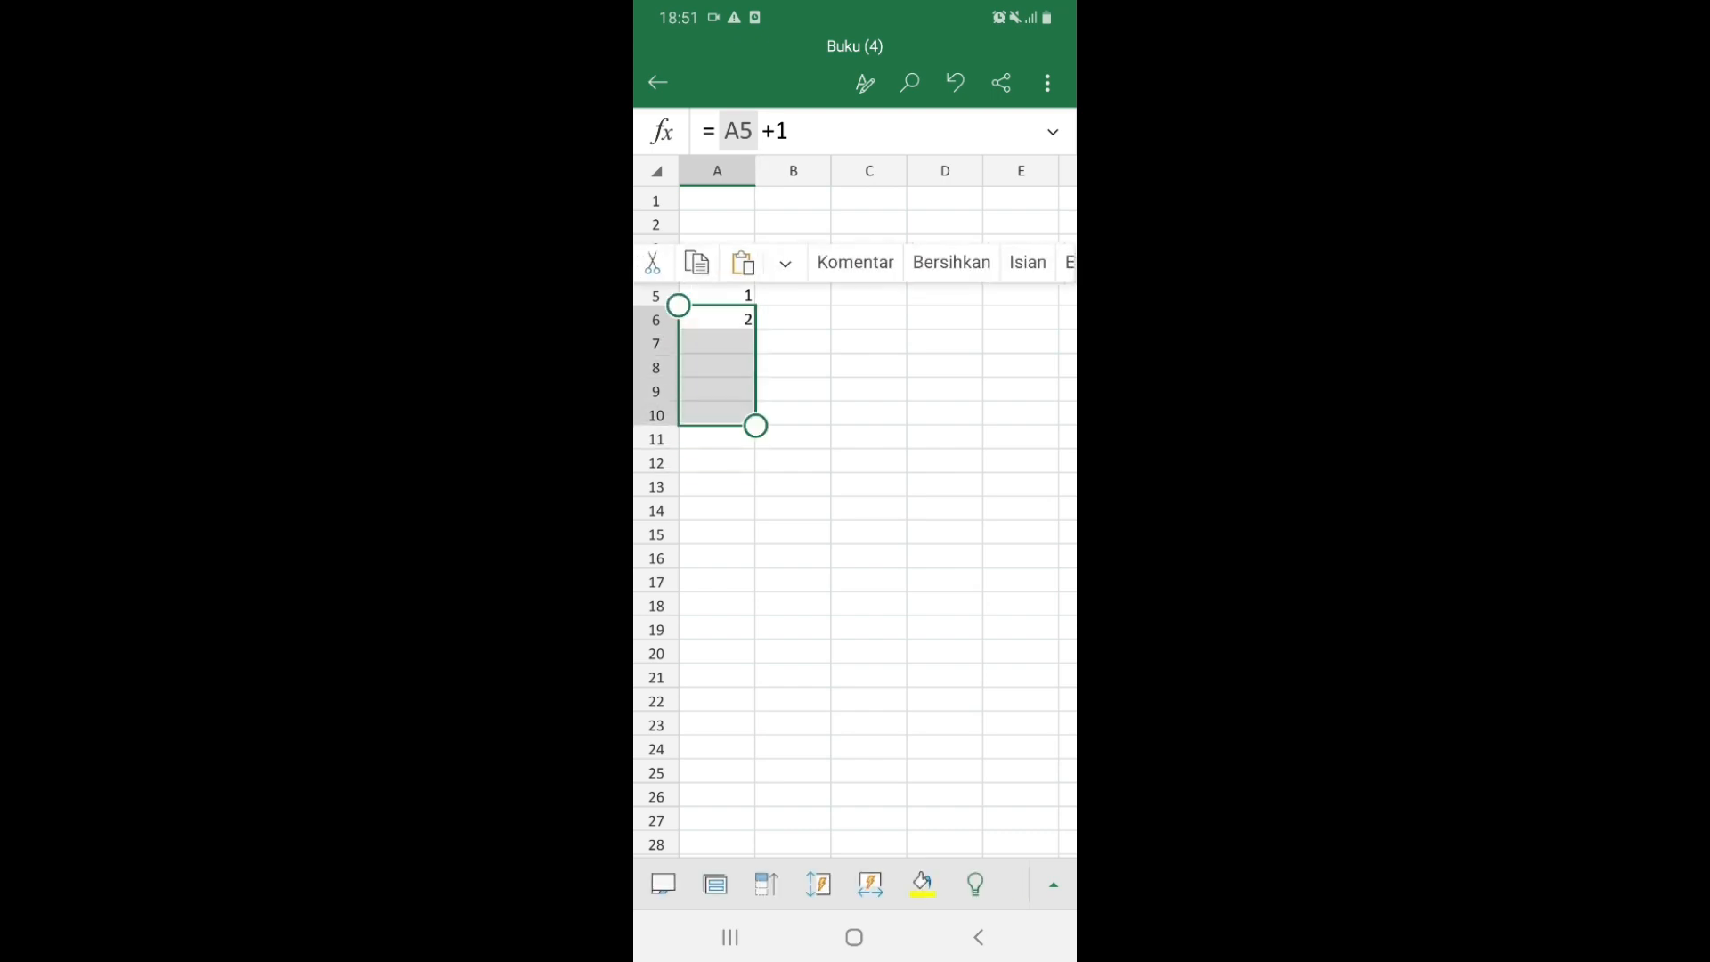
pyautogui.click(717, 344)
pyautogui.click(717, 319)
pyautogui.moveTo(755, 330); pyautogui.dragTo(755, 378)
pyautogui.click(717, 320)
pyautogui.click(717, 344)
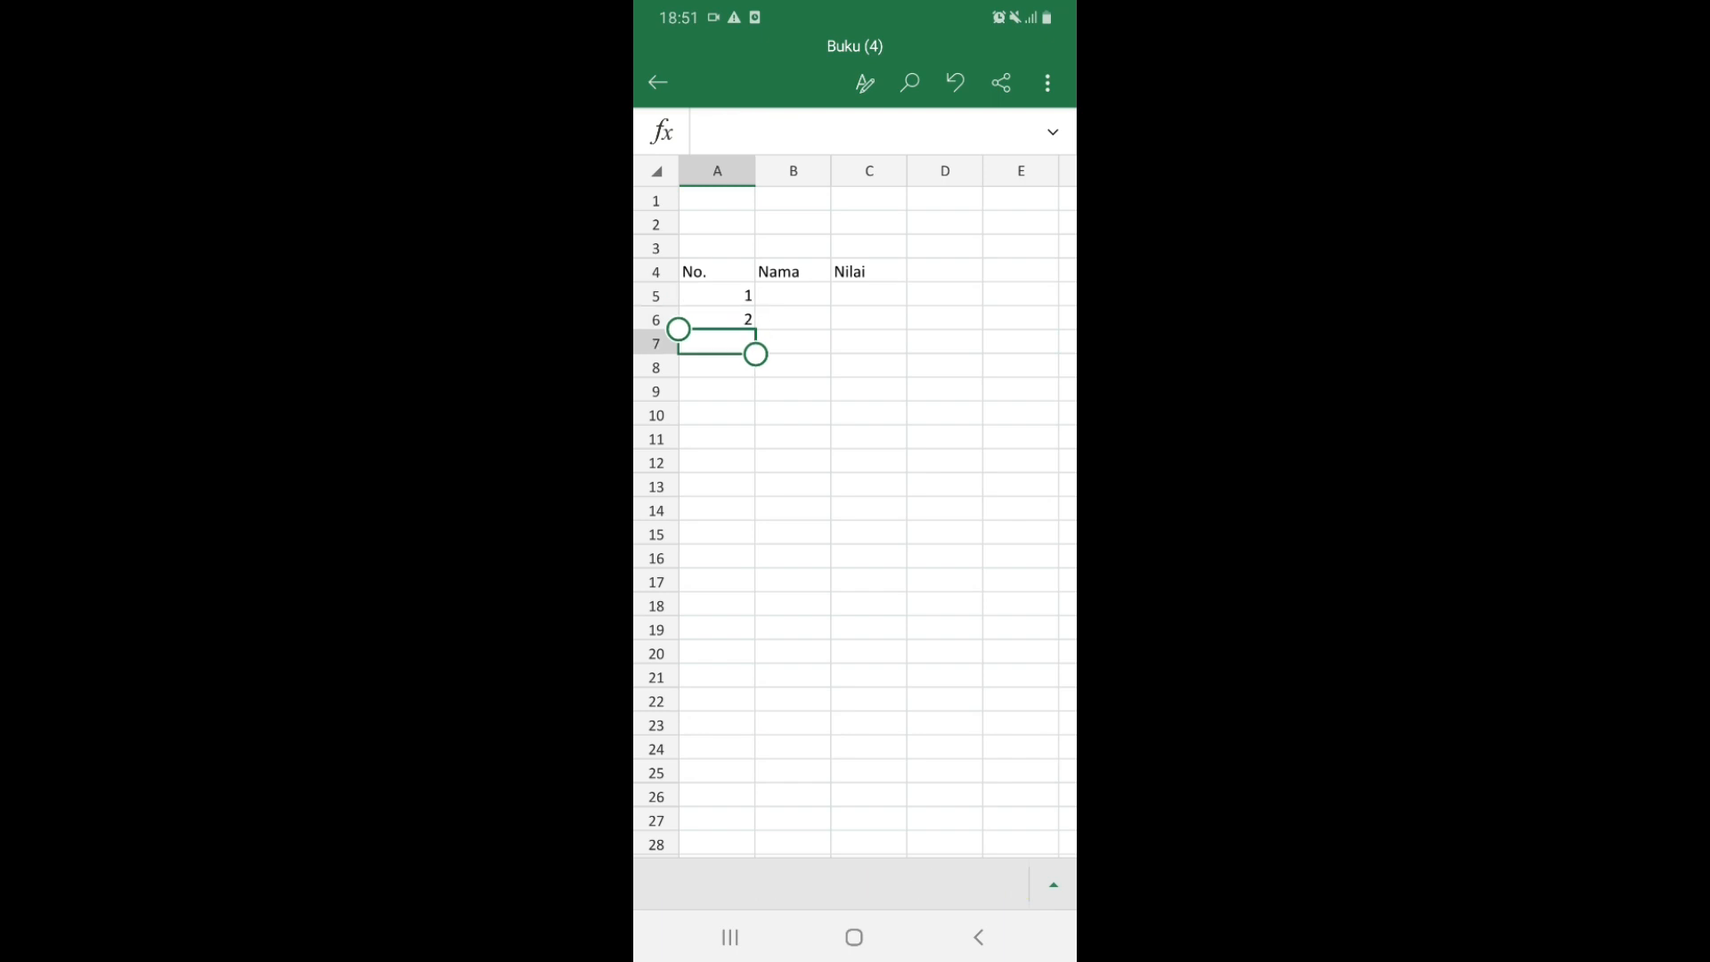
pyautogui.click(717, 319)
pyautogui.moveTo(756, 330); pyautogui.dragTo(756, 401)
pyautogui.click(717, 344)
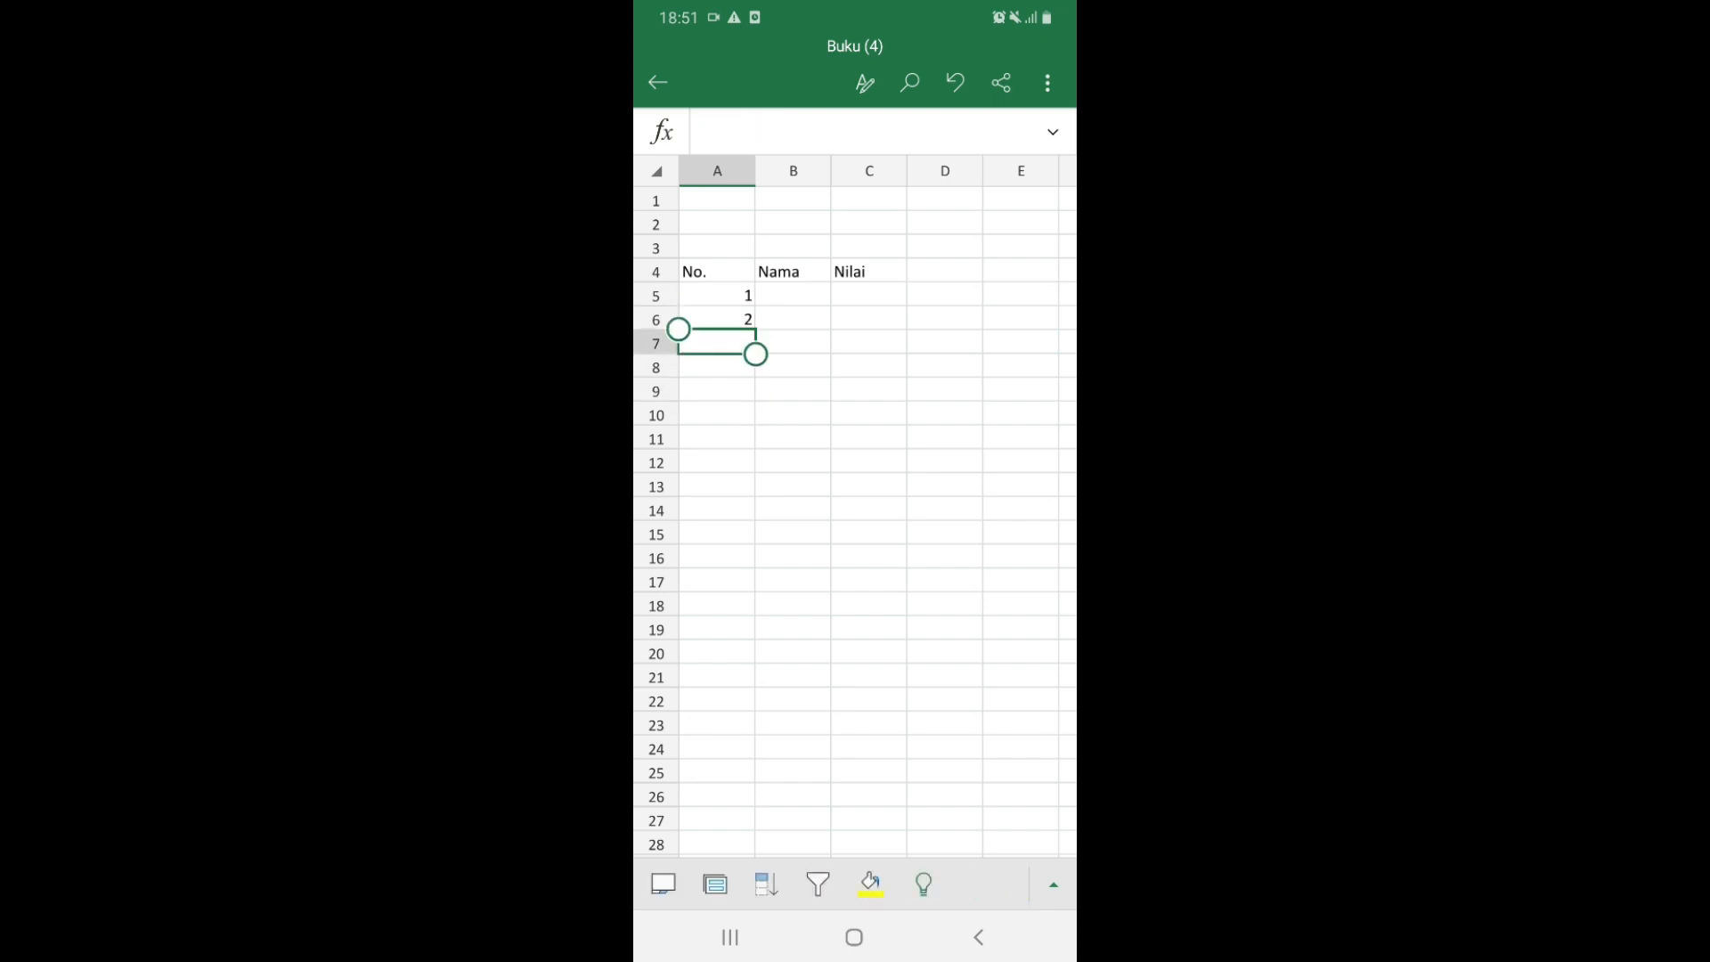
# Enter the row numbers 3, 4 and 5 in cells A7 to A9
pyautogui.click(717, 343)
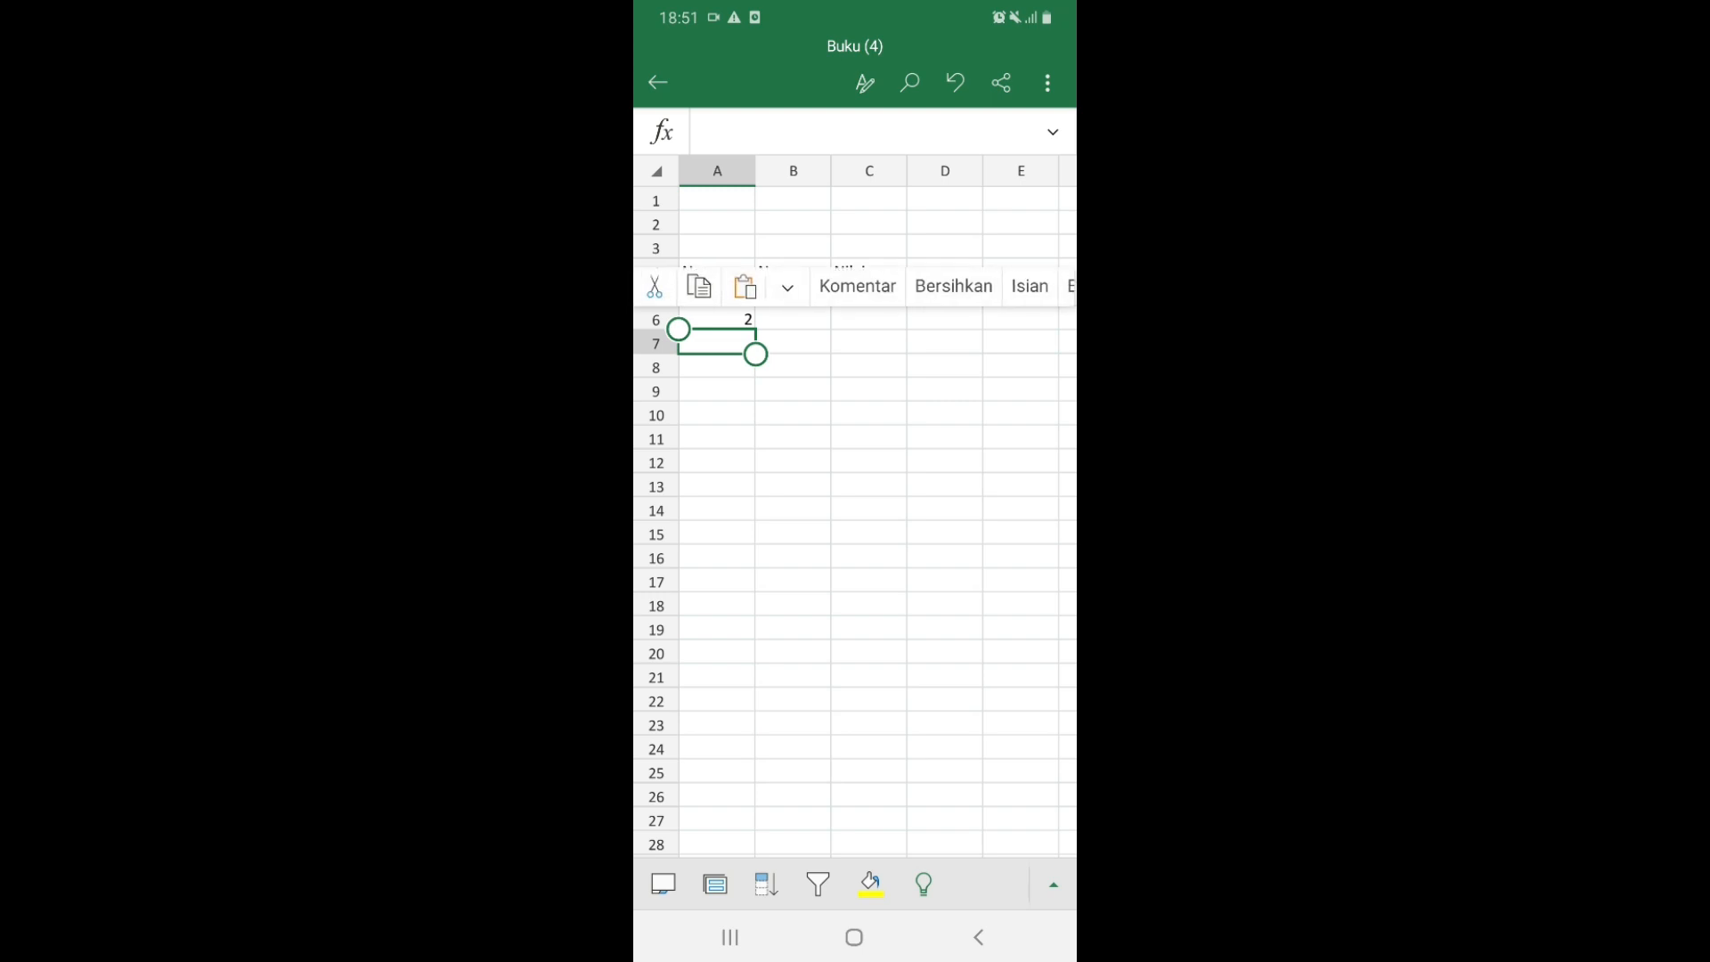
pyautogui.click(717, 343)
pyautogui.write('3')
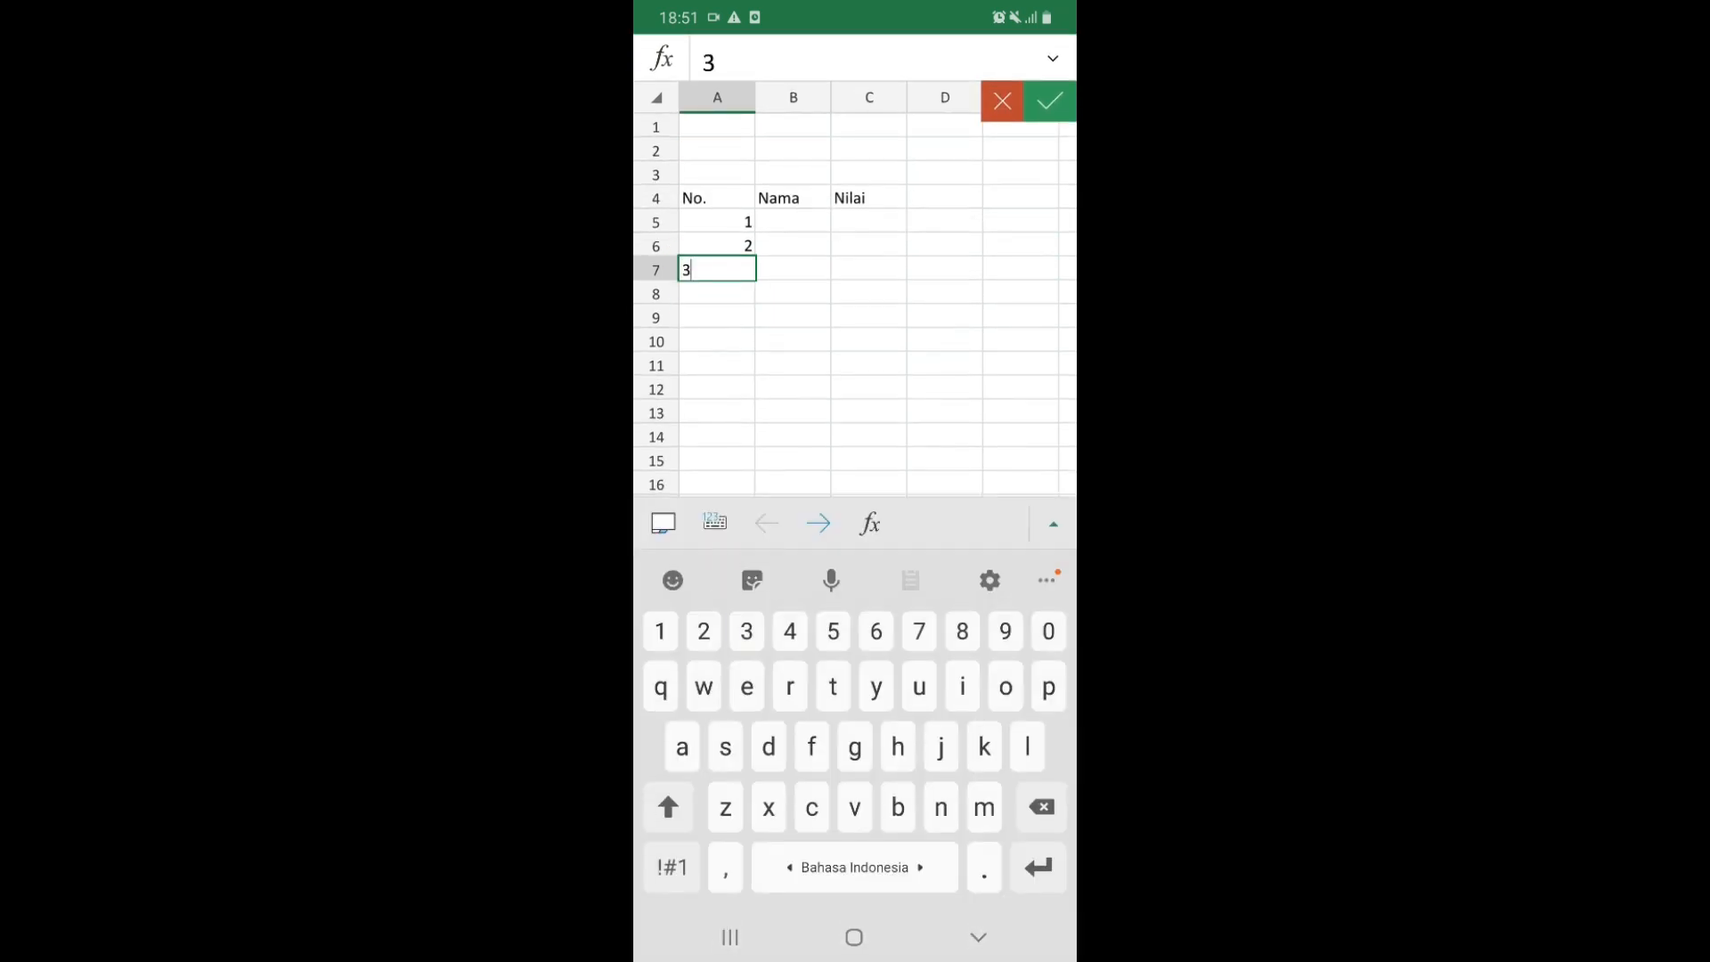
pyautogui.press('Return')
pyautogui.write('4')
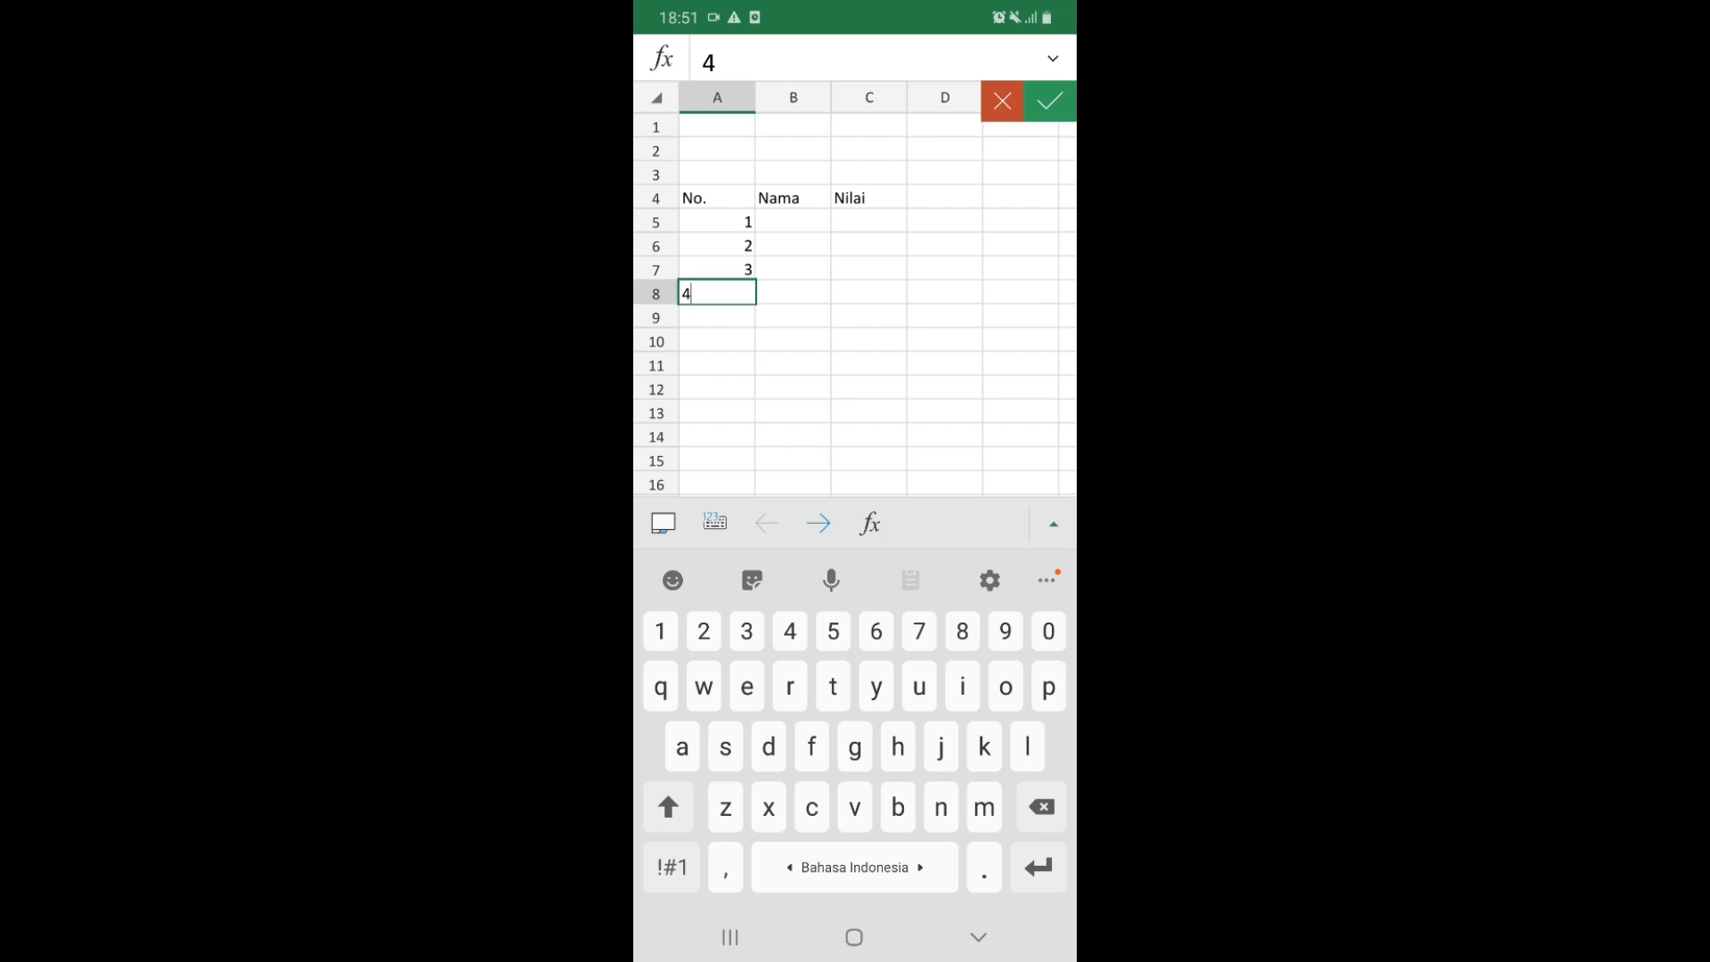
pyautogui.press('Return')
pyautogui.write('5')
# Enter the first two students' names in the Nama column, in cells B5 and B6
pyautogui.click(792, 221)
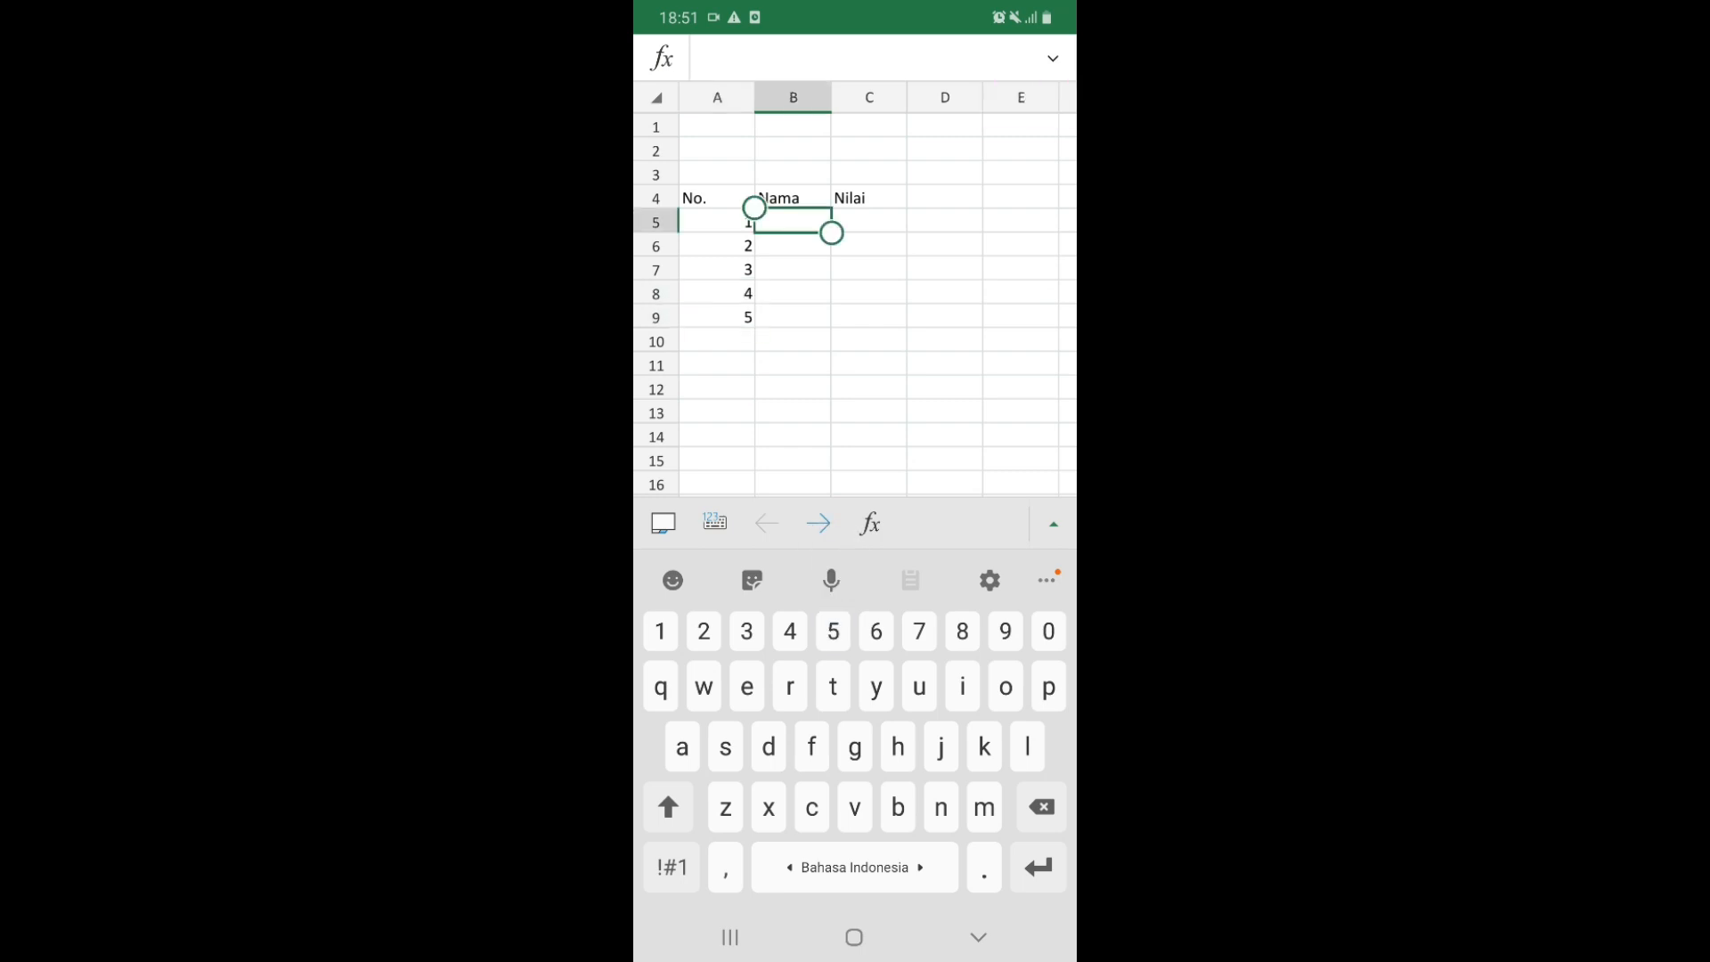
pyautogui.click(669, 807)
pyautogui.write('Nina')
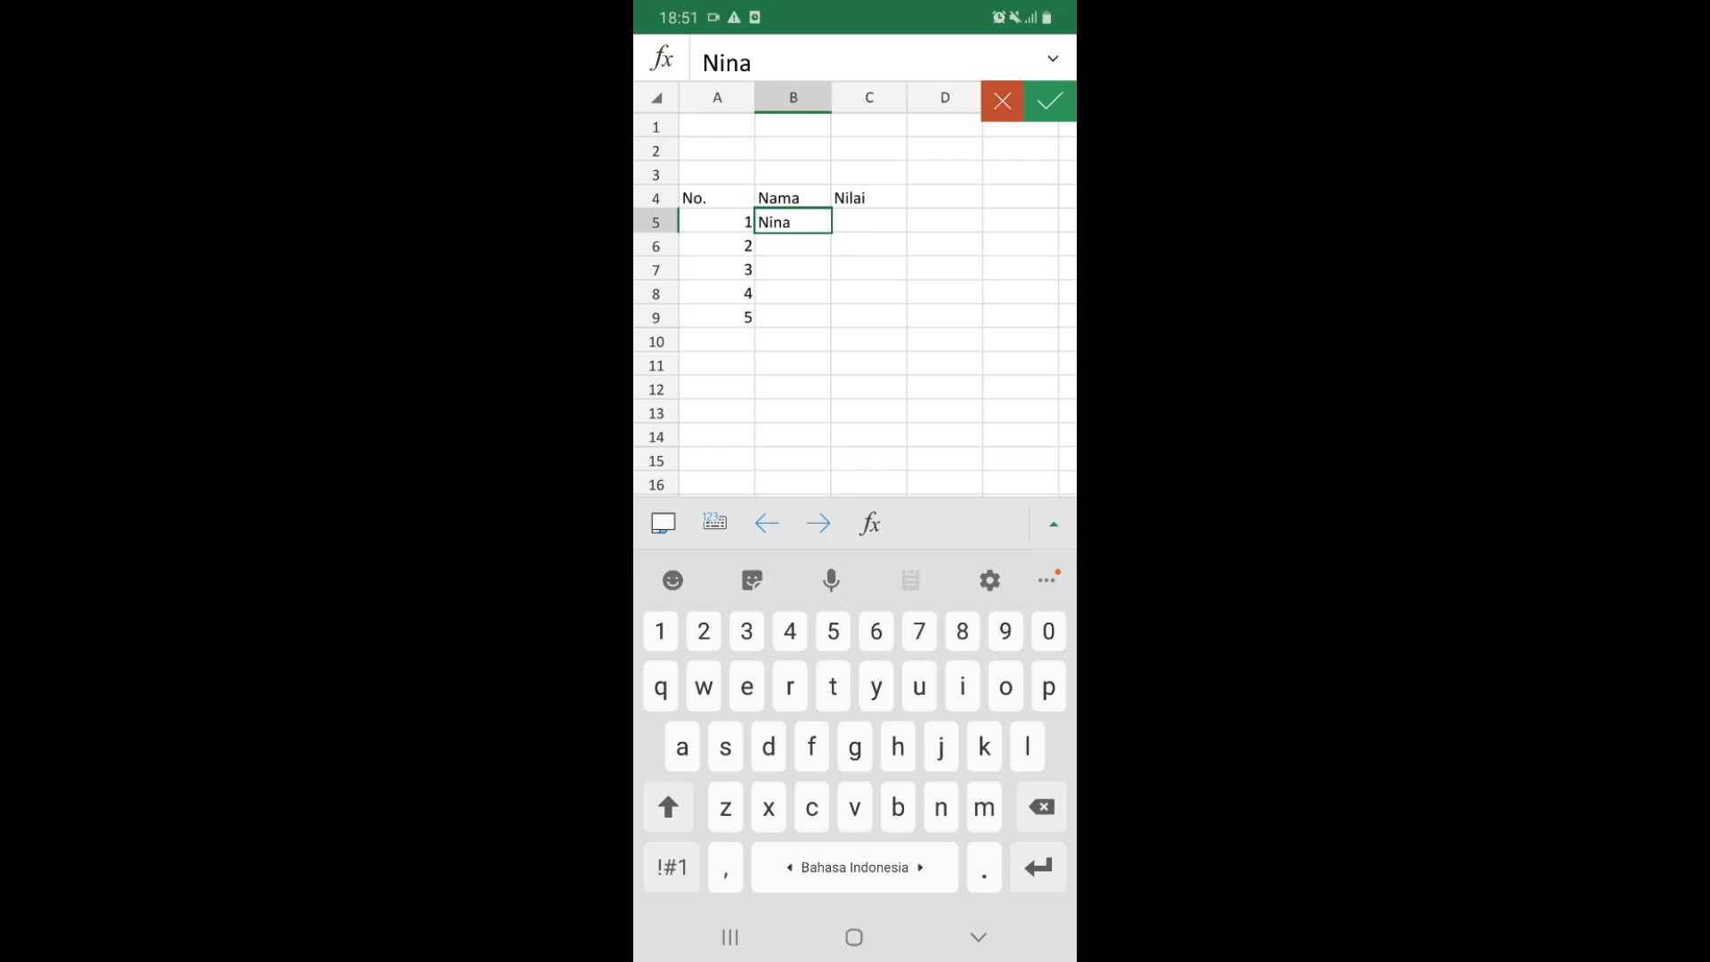
pyautogui.press('Return')
pyautogui.click(668, 807)
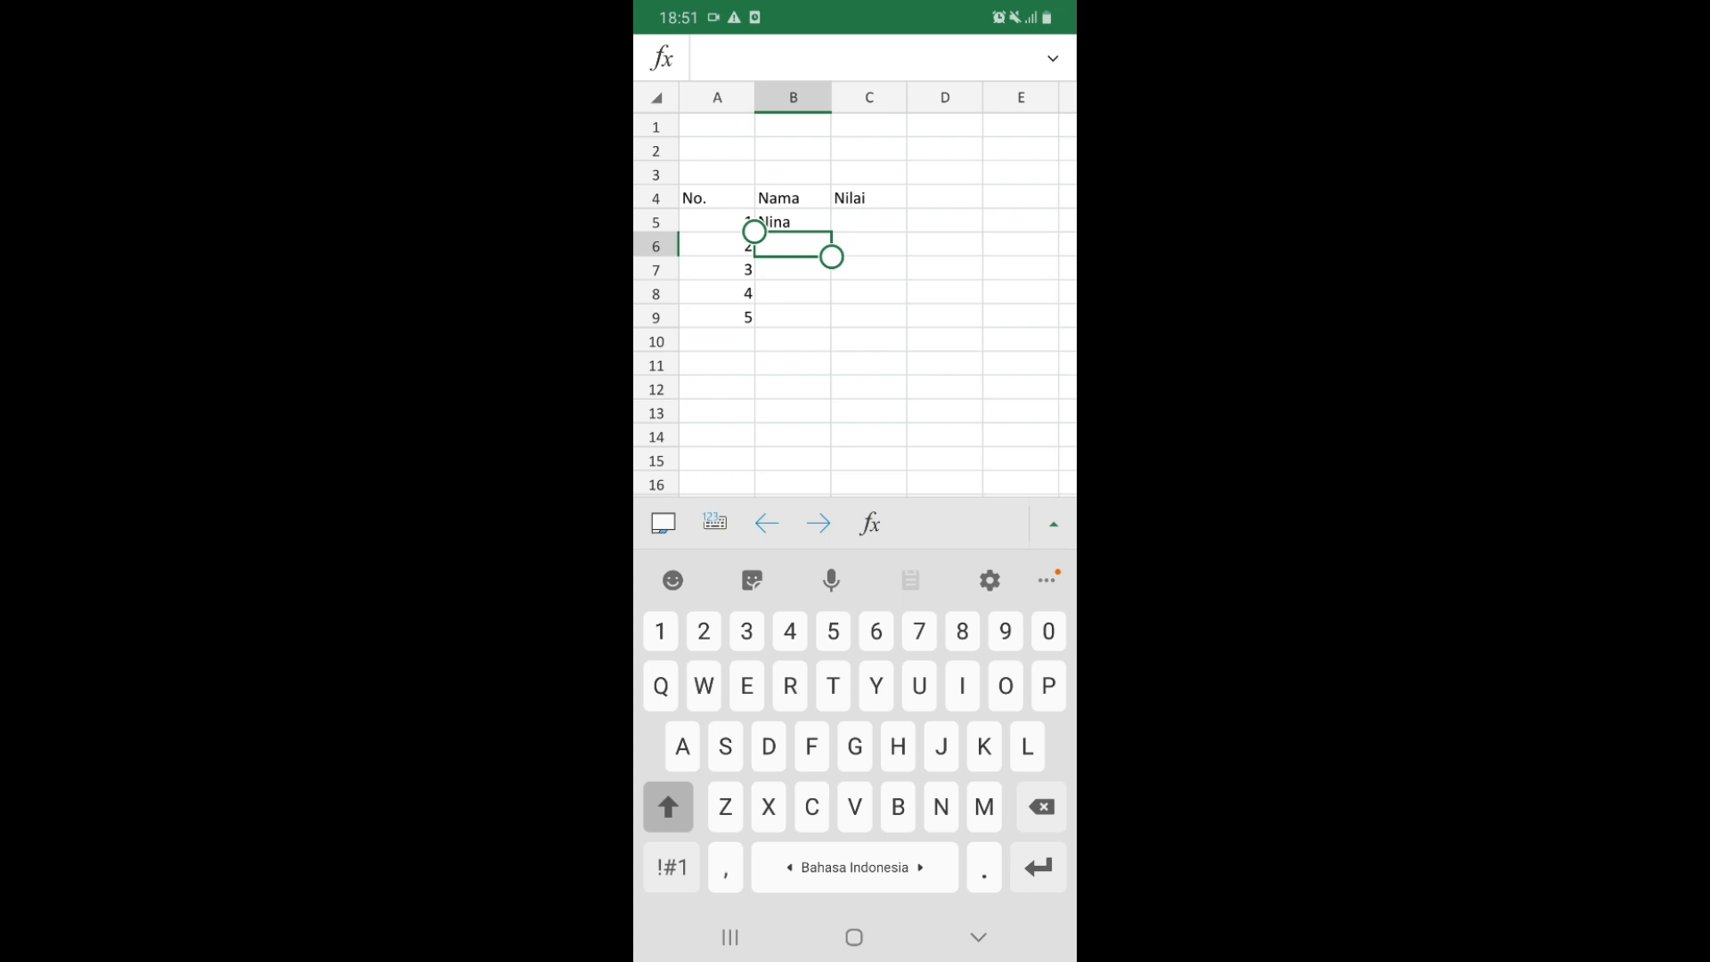
pyautogui.write('Kimmy')
pyautogui.press('Return')
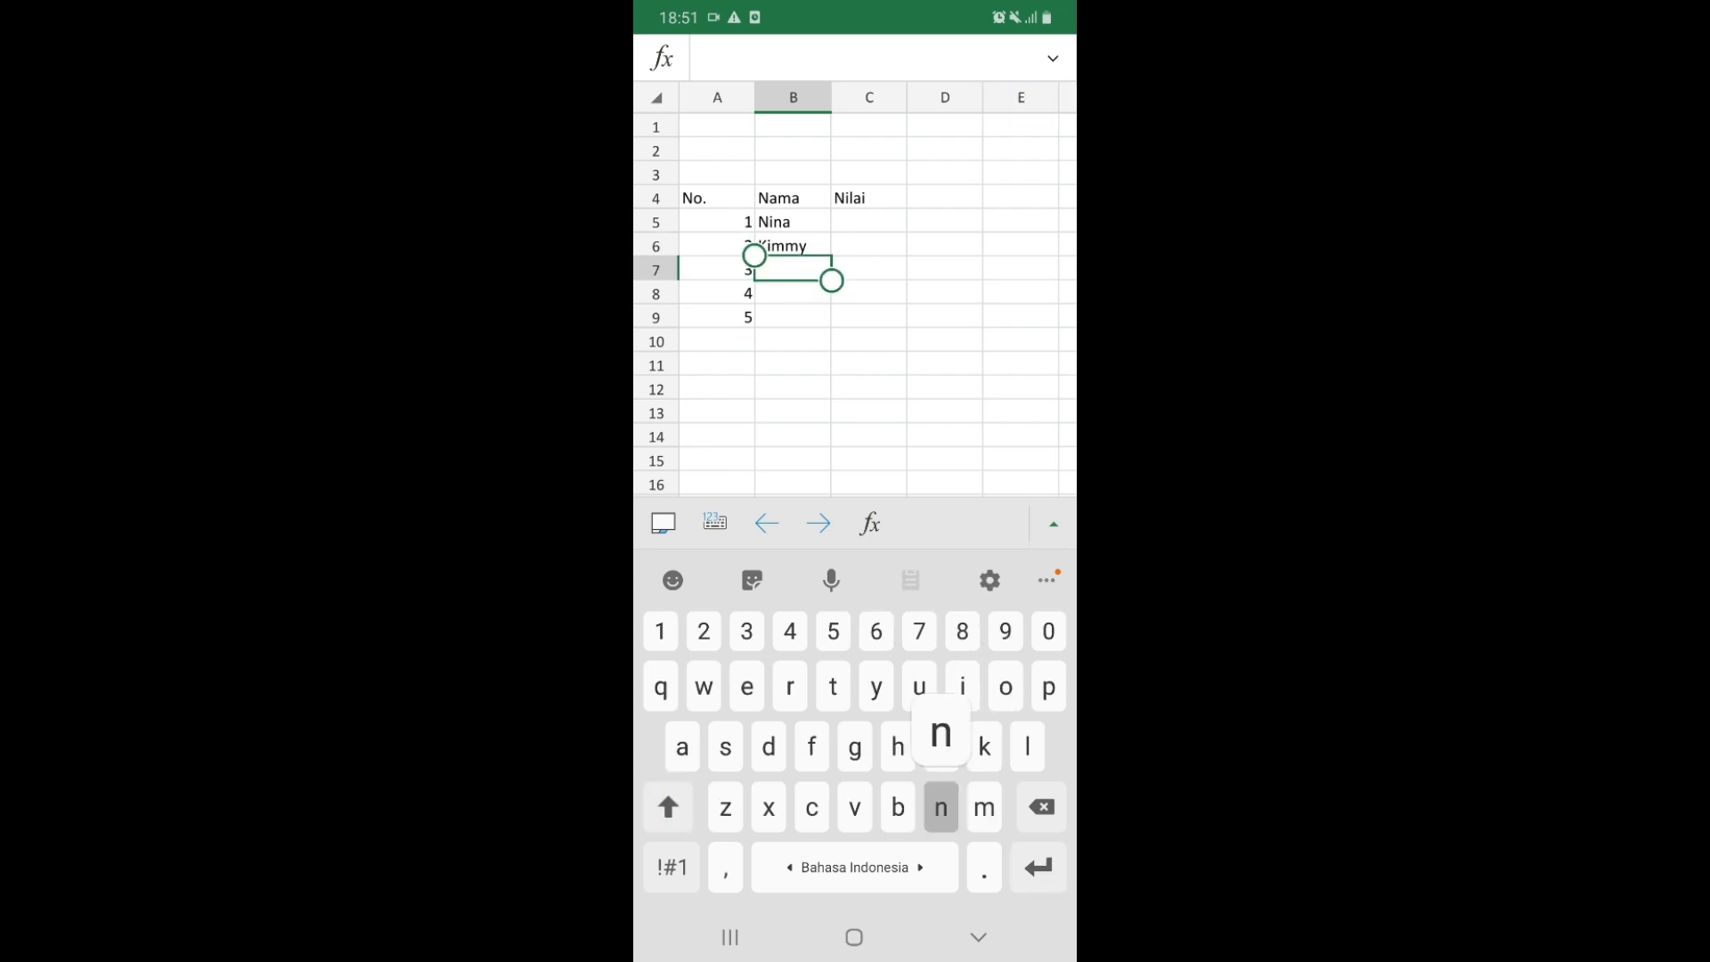
# Enter the remaining three students' names in cells B7 to B9, correcting the misspelled letters
pyautogui.write('nafia')
pyautogui.press('Return')
pyautogui.press('BackSpace')
pyautogui.click(792, 269)
pyautogui.press('BackSpace')
pyautogui.write('naf')
pyautogui.press('BackSpace')
pyautogui.write('dia')
pyautogui.click(793, 293)
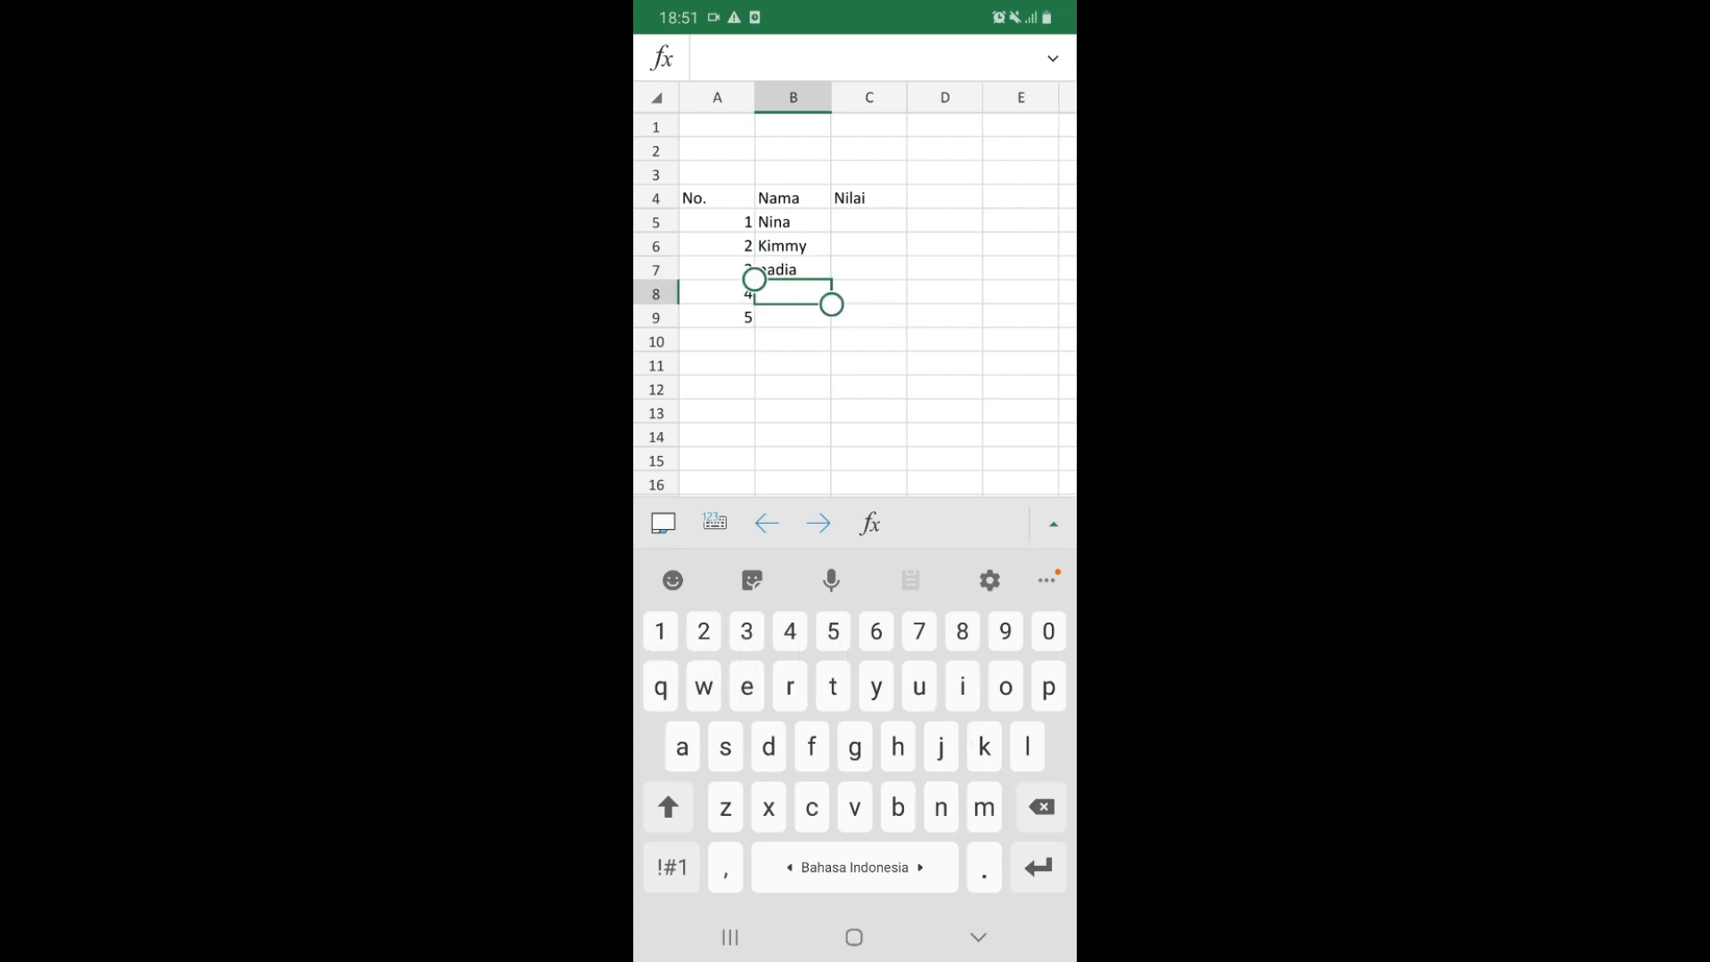
pyautogui.write('rafdab')
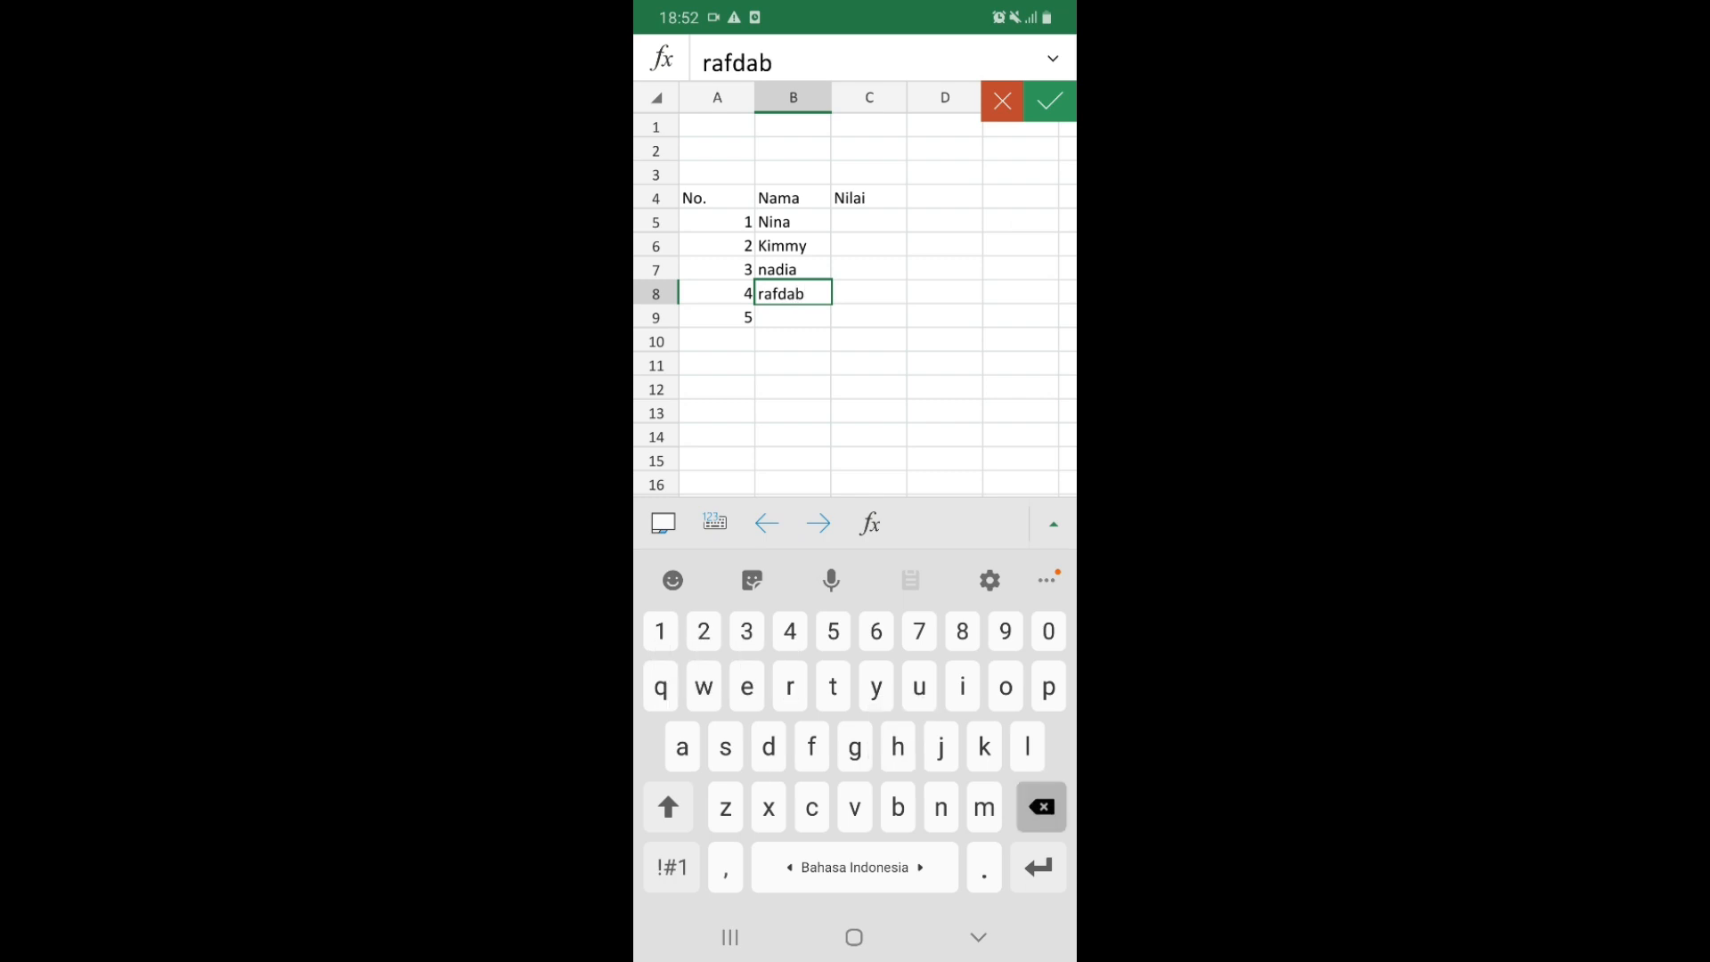
pyautogui.press('BackSpace')
pyautogui.write('n')
pyautogui.press('Return')
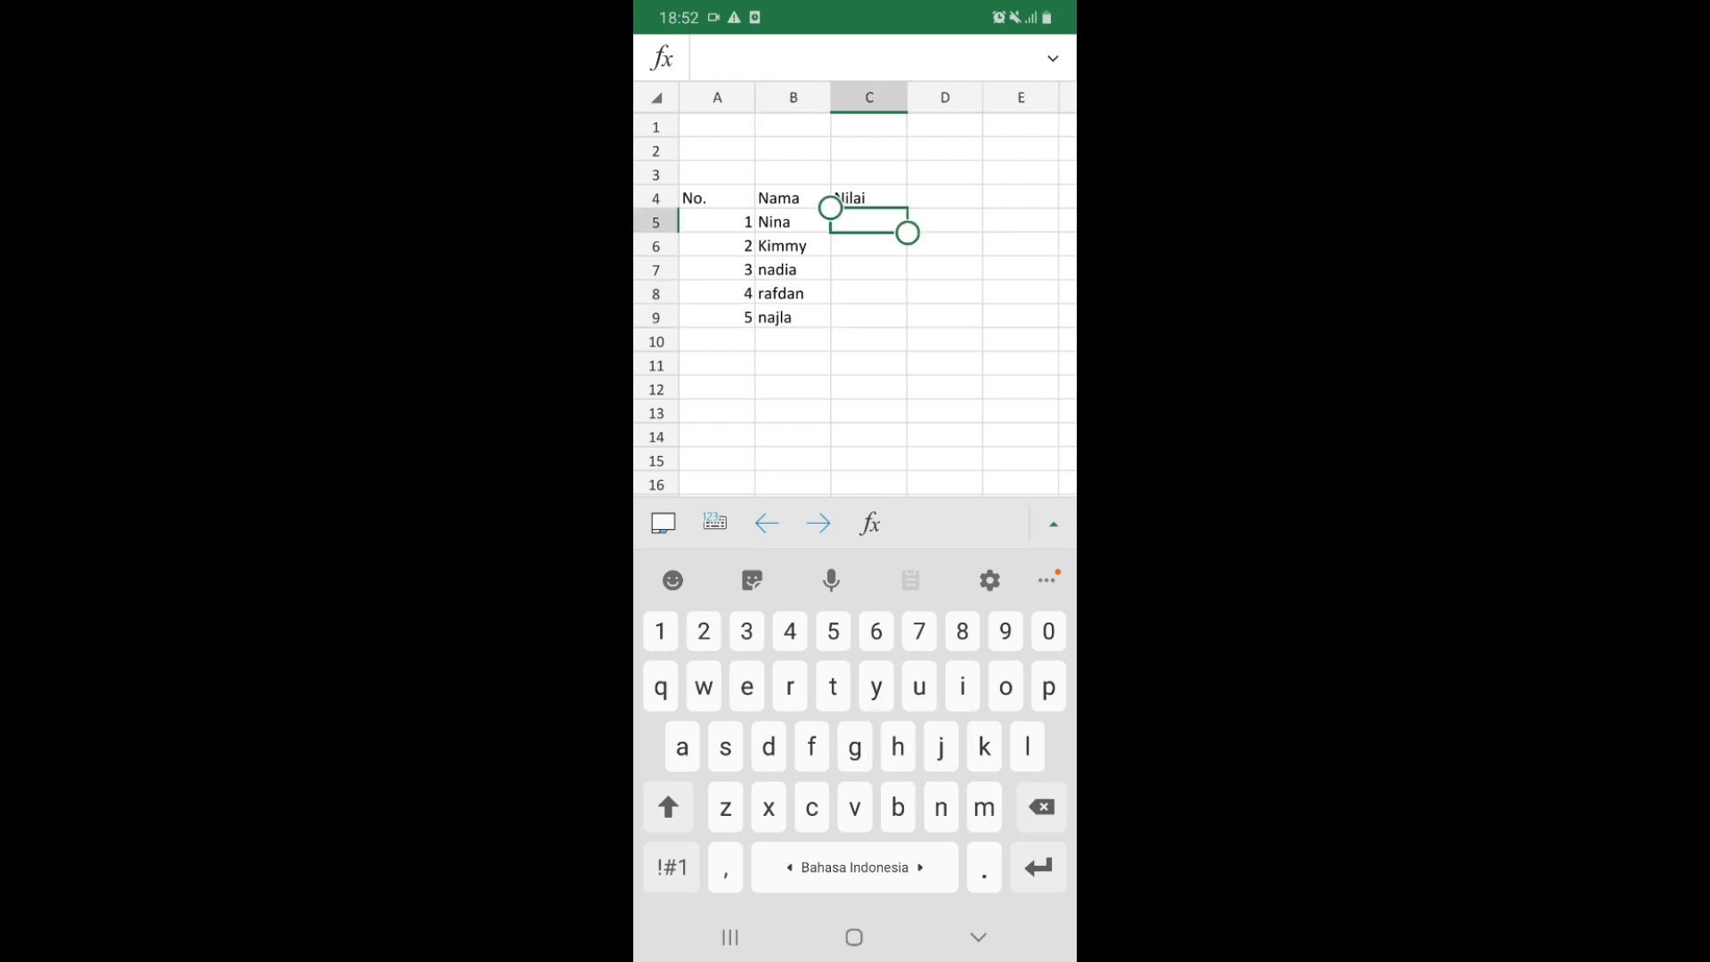
# Enter the scores 90, 86, 87, 92 and 95 in the Nilai column, cells C5 to C9
pyautogui.write('9')
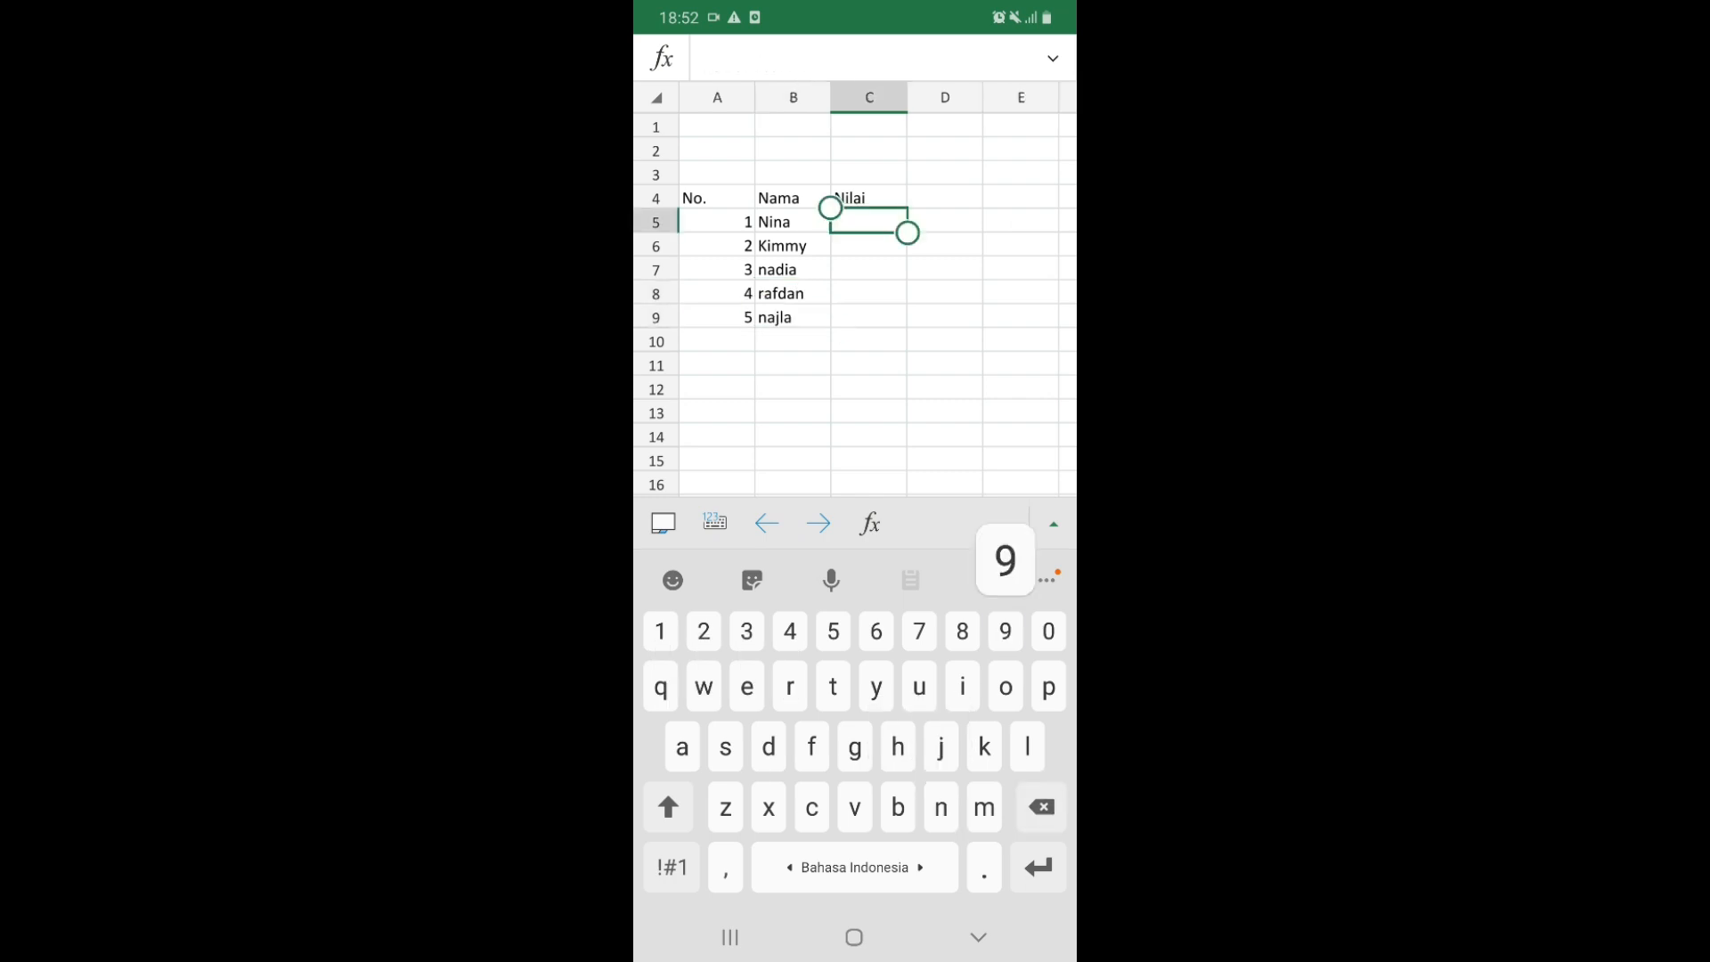
pyautogui.write('0')
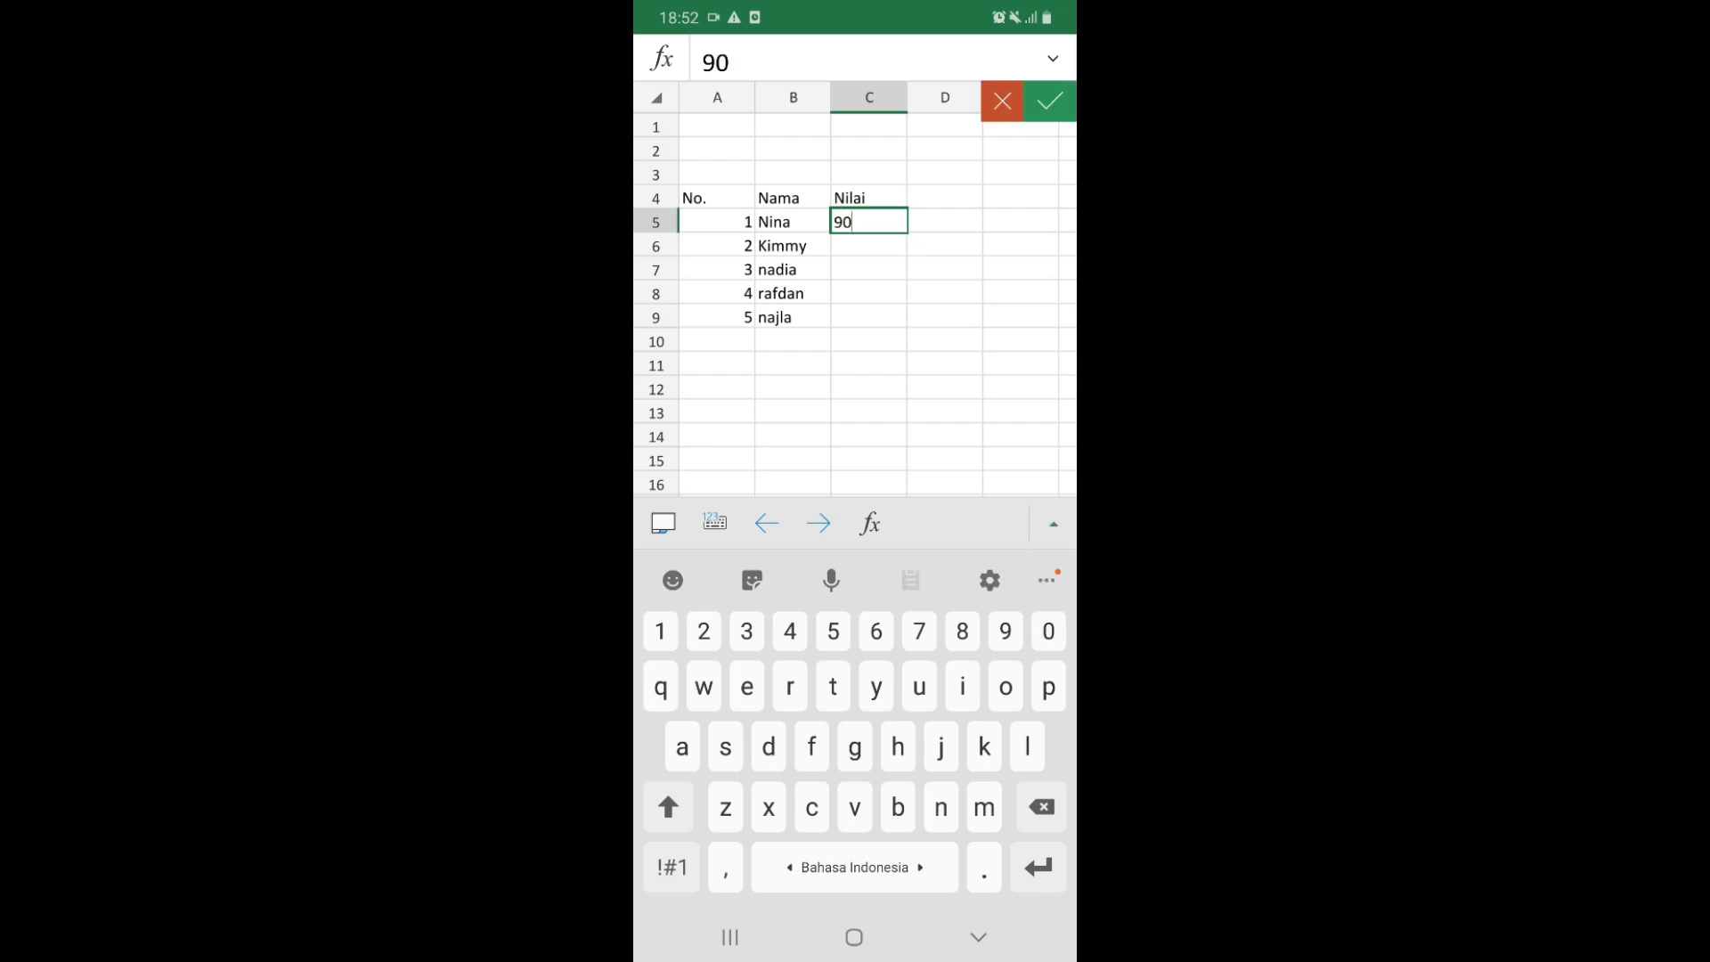
pyautogui.press('Return')
pyautogui.write('86')
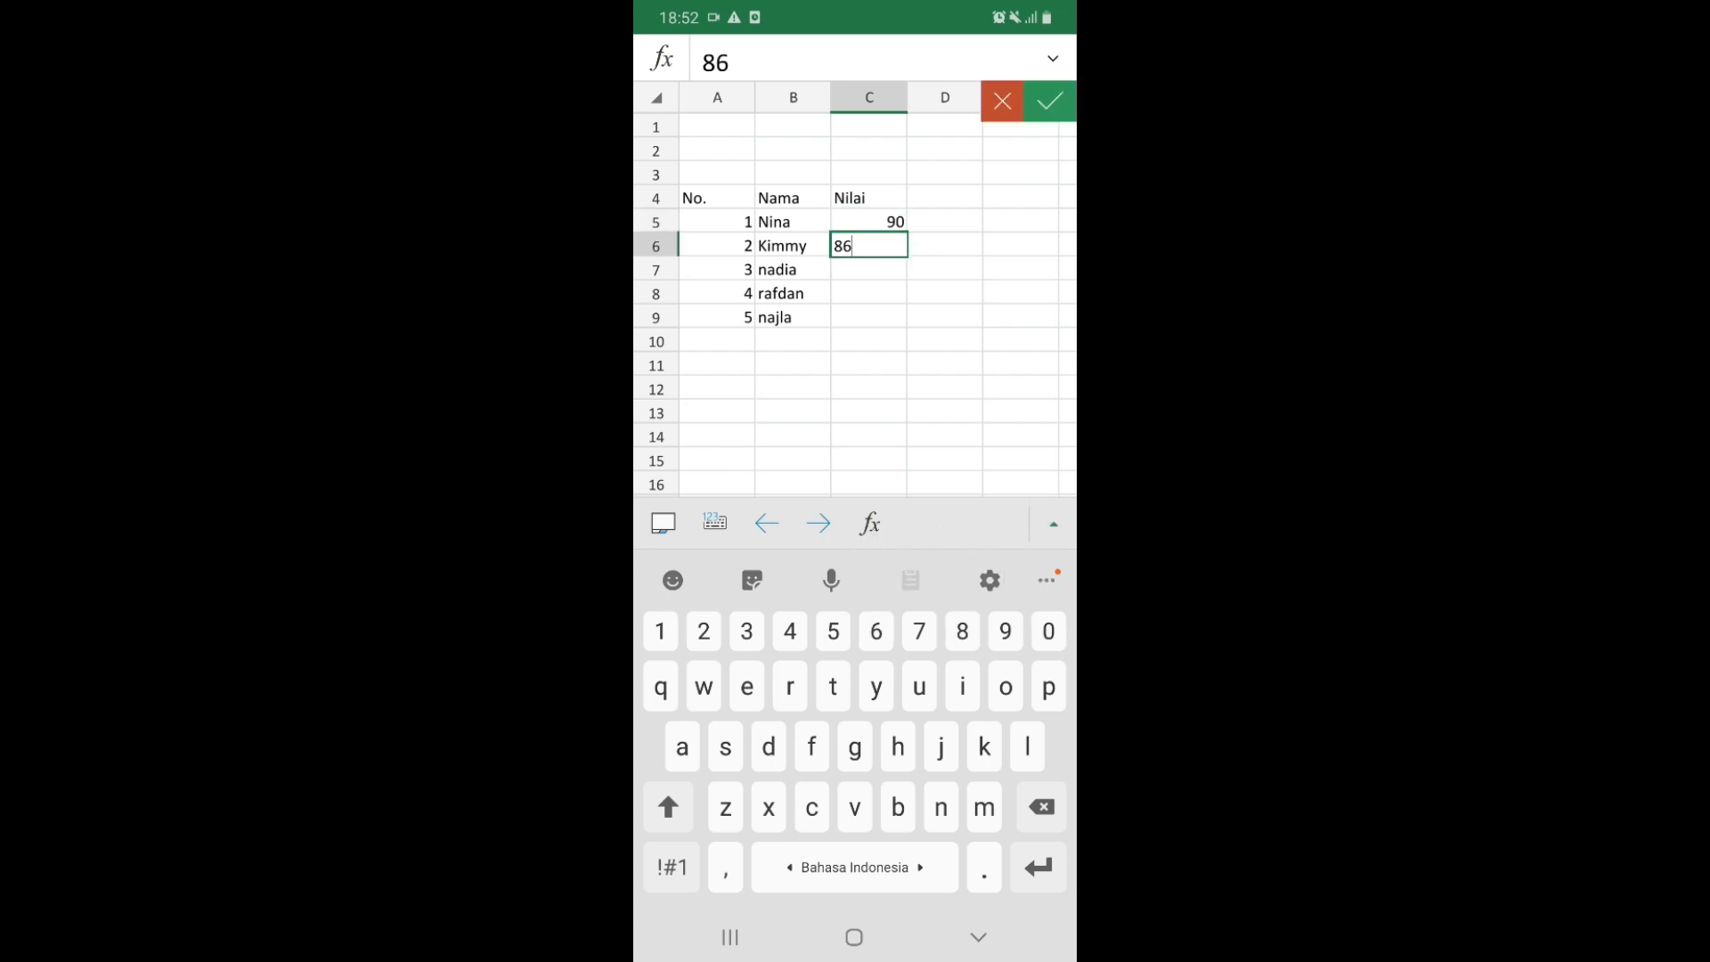
pyautogui.press('Return')
pyautogui.write('87')
pyautogui.press('Return')
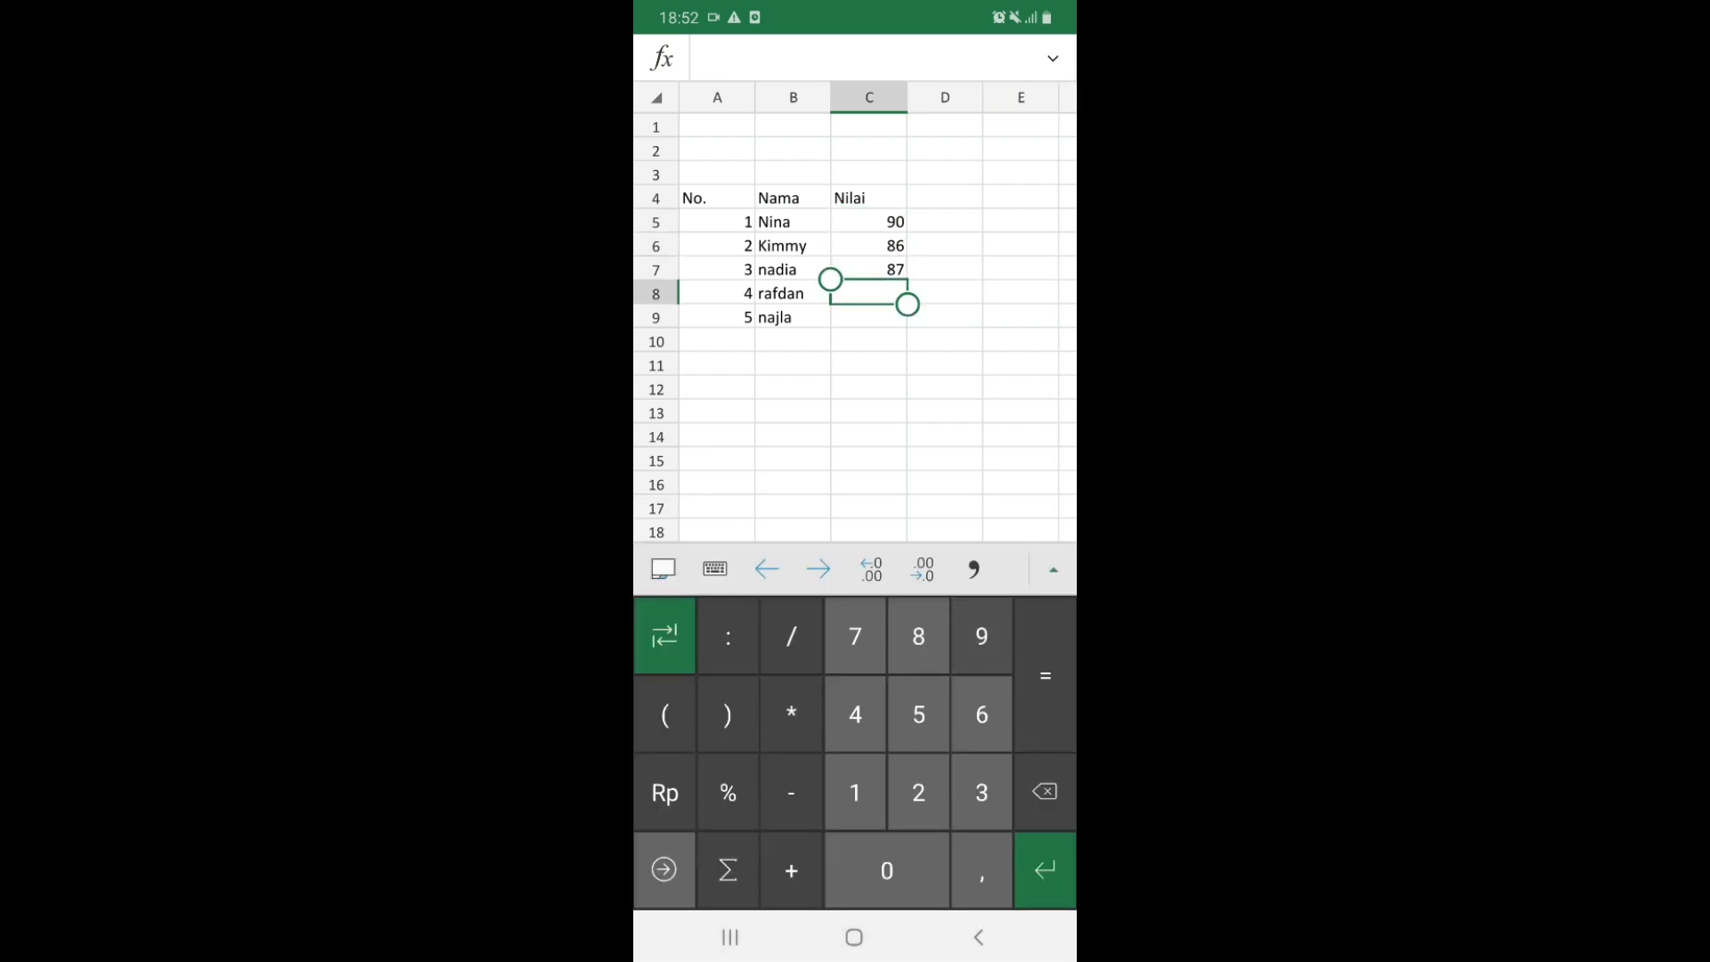
pyautogui.write('92')
pyautogui.click(715, 568)
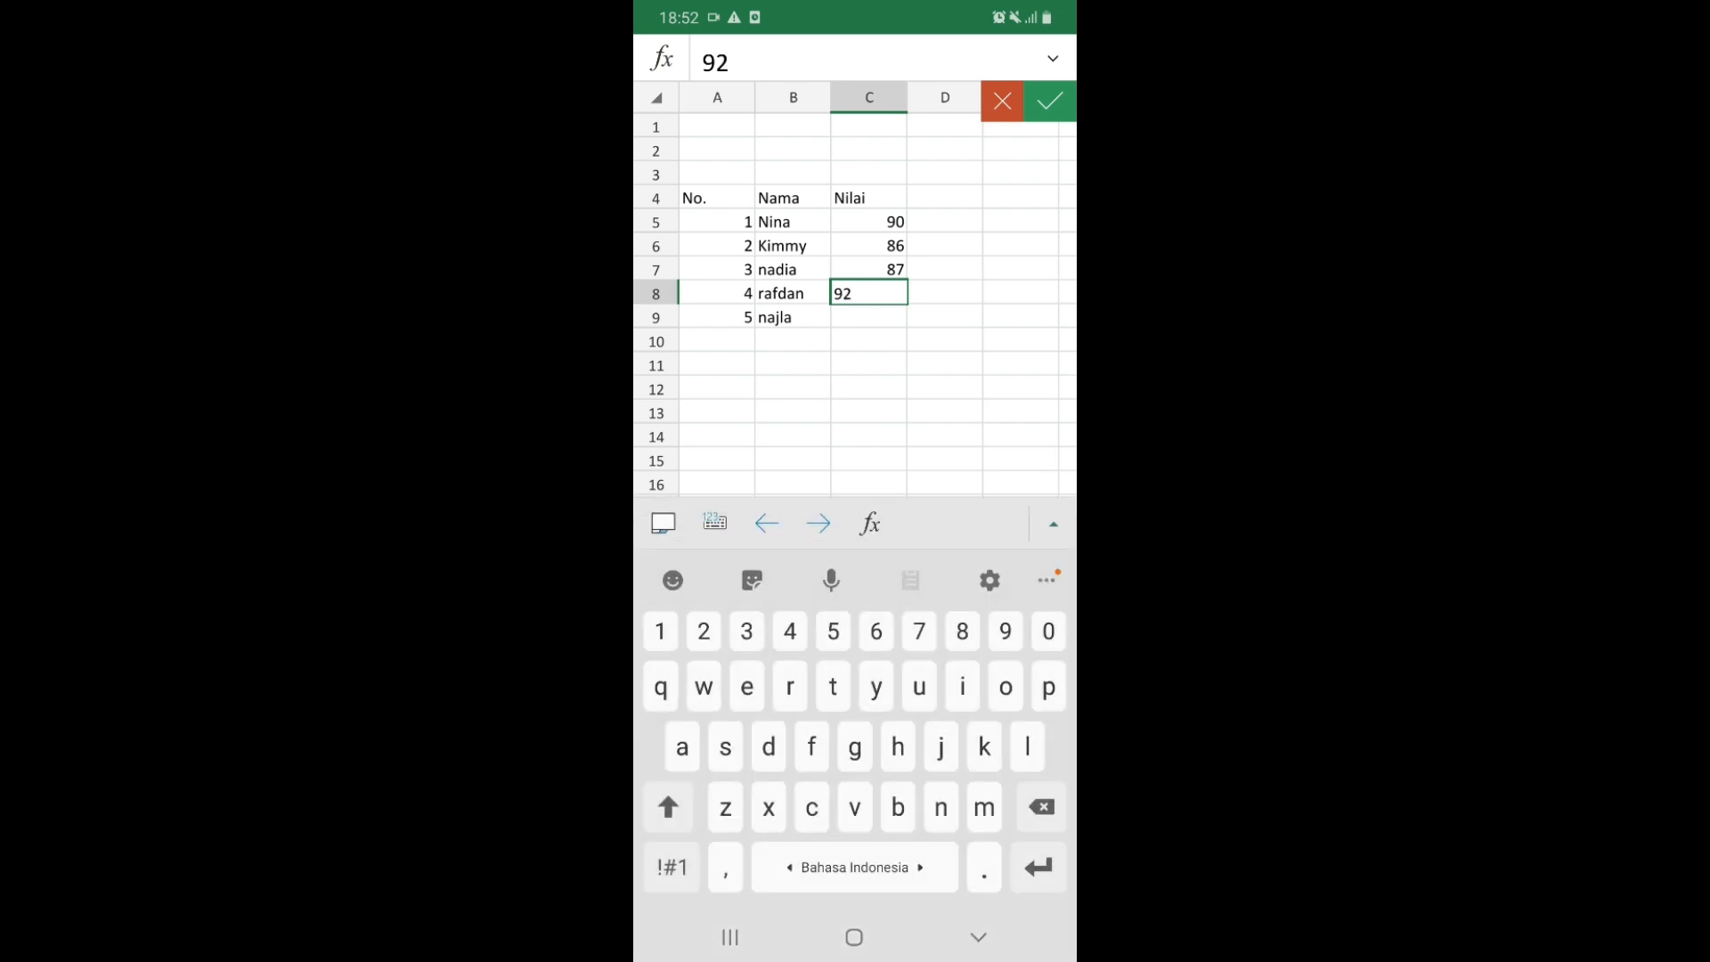
pyautogui.press('Return')
pyautogui.write('95')
# Add the summary labels "jumlah Nilai" in B10 and "rerata" in B11 below the student names
pyautogui.click(792, 366)
pyautogui.click(793, 341)
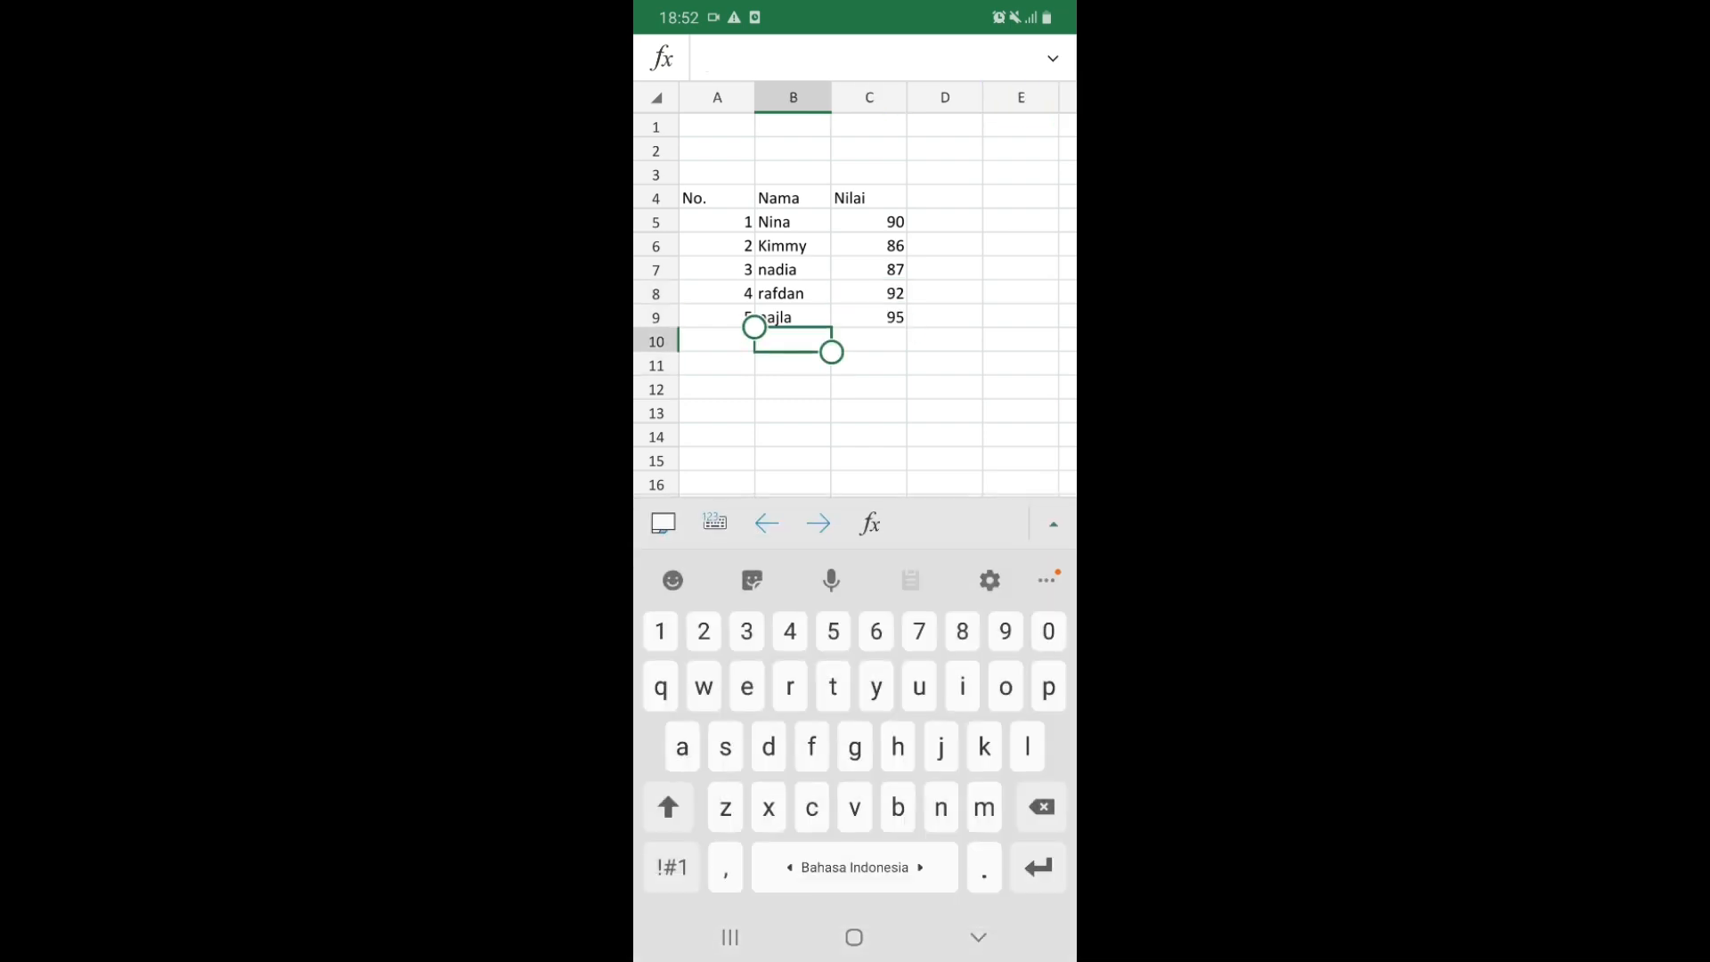
pyautogui.write('jumlah Nilai')
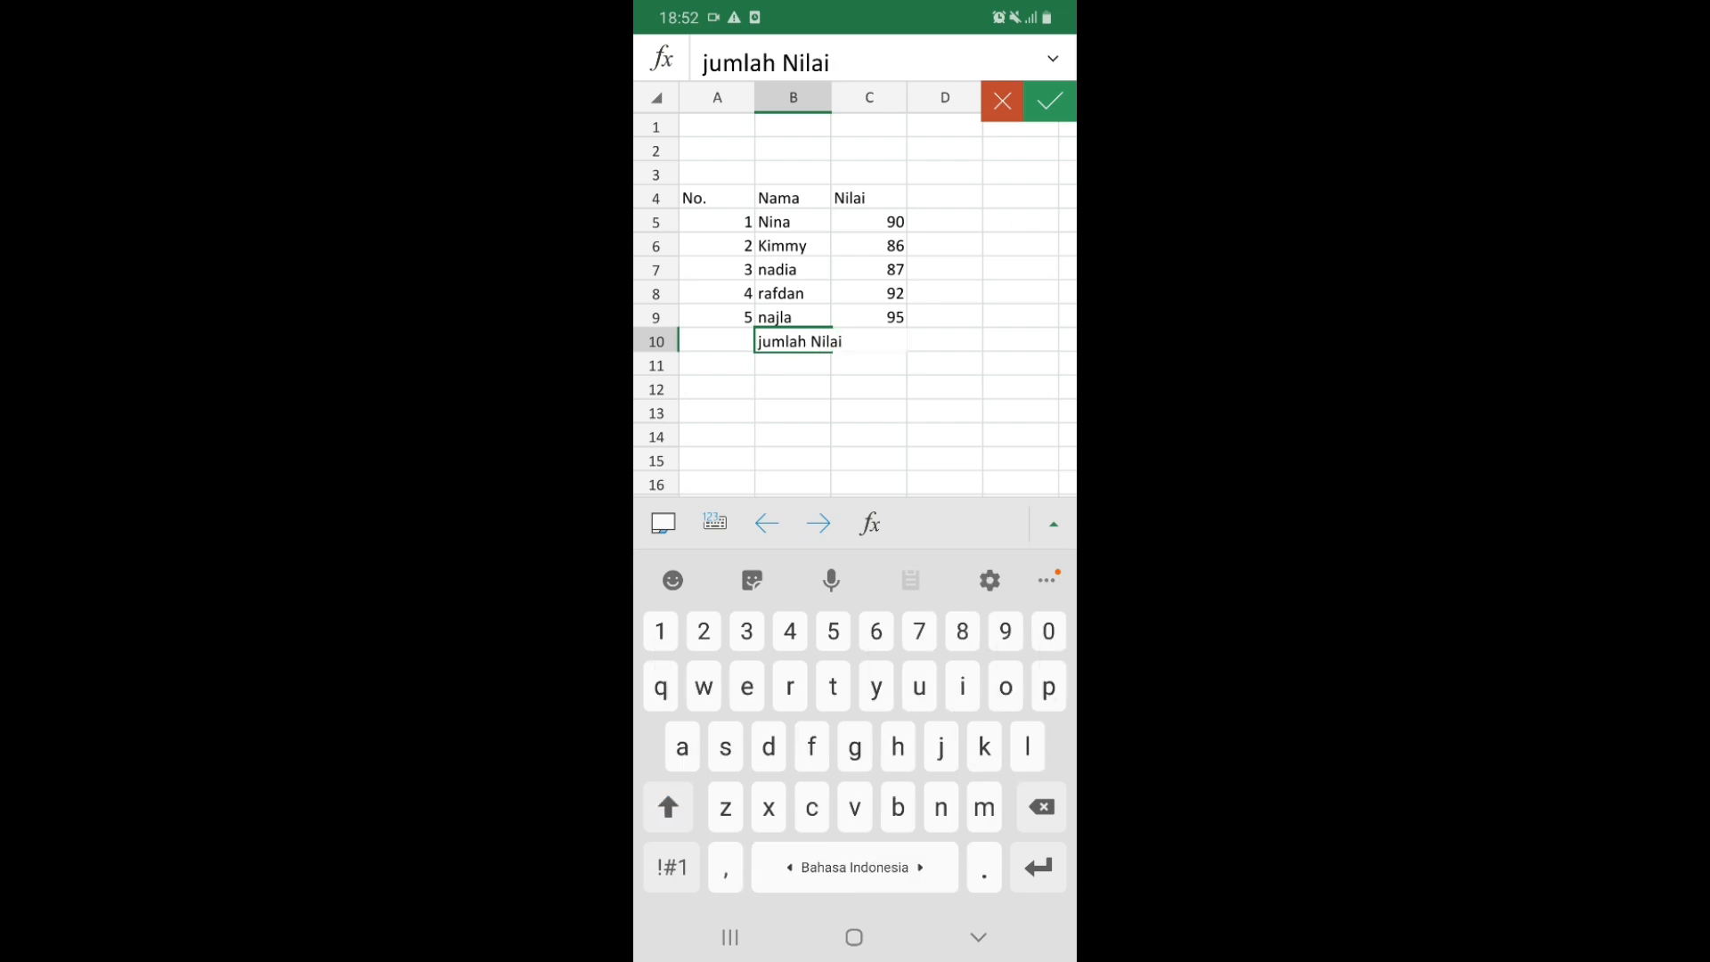
pyautogui.press('Return')
pyautogui.write('r')
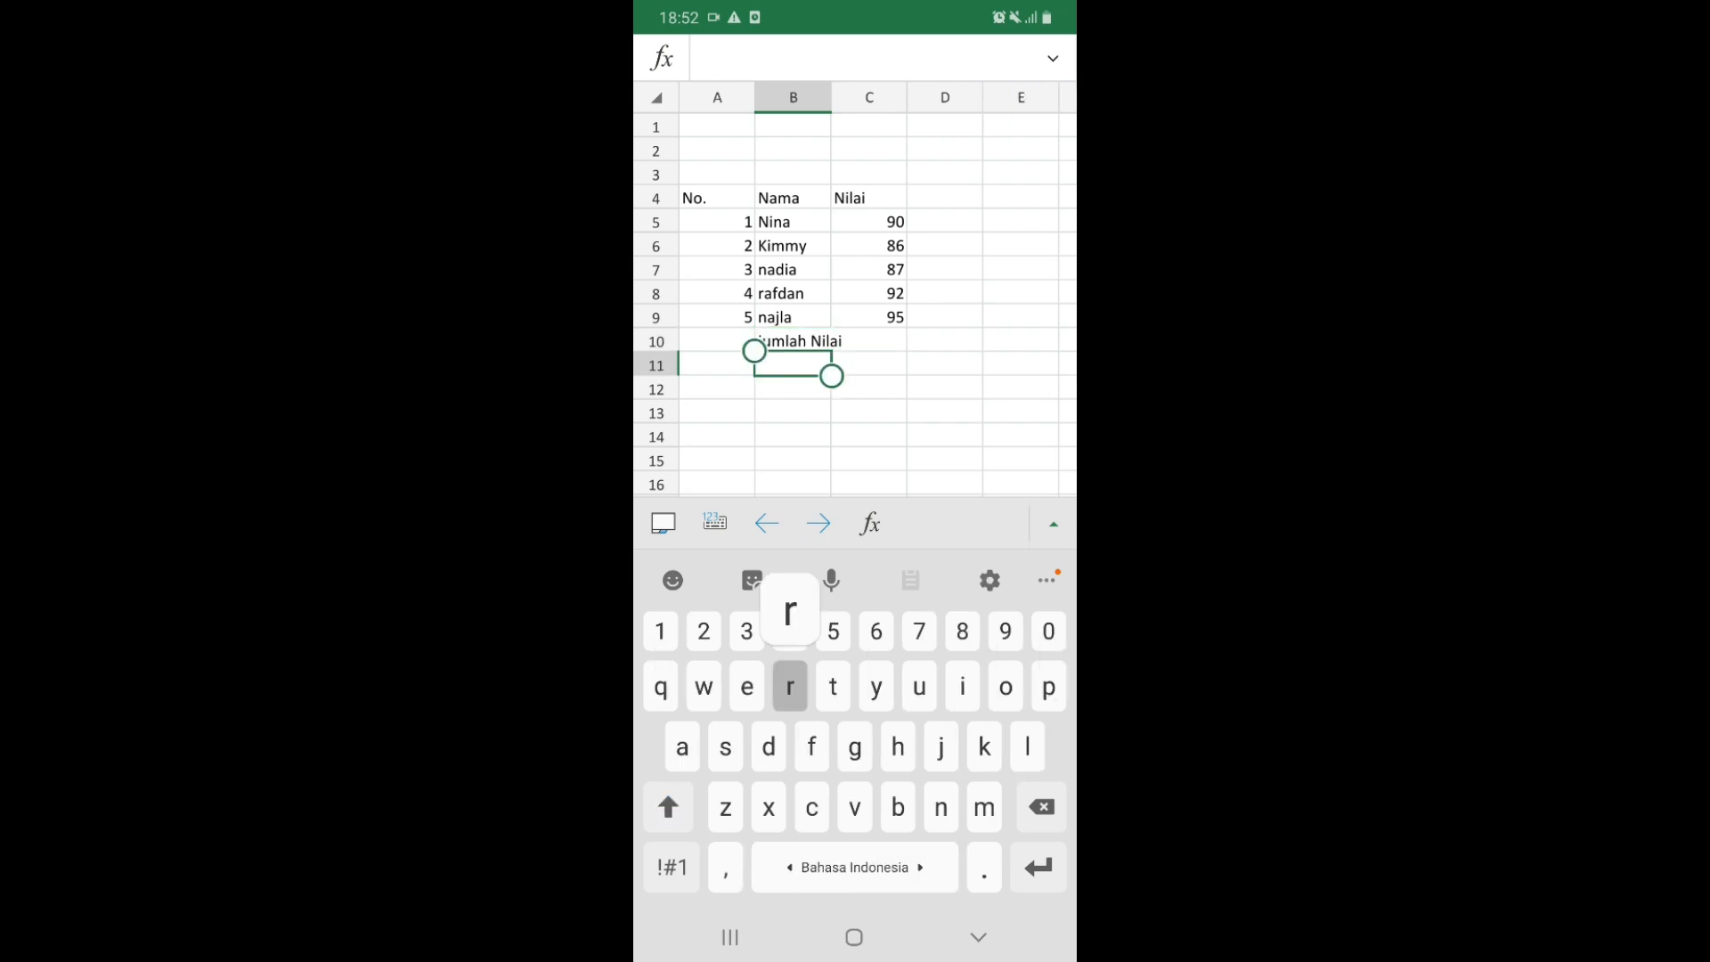
pyautogui.write('rrat')
pyautogui.press('BackSpace')
pyautogui.press('BackSpace')
pyautogui.press('BackSpace')
pyautogui.press('BackSpace')
pyautogui.write('erata')
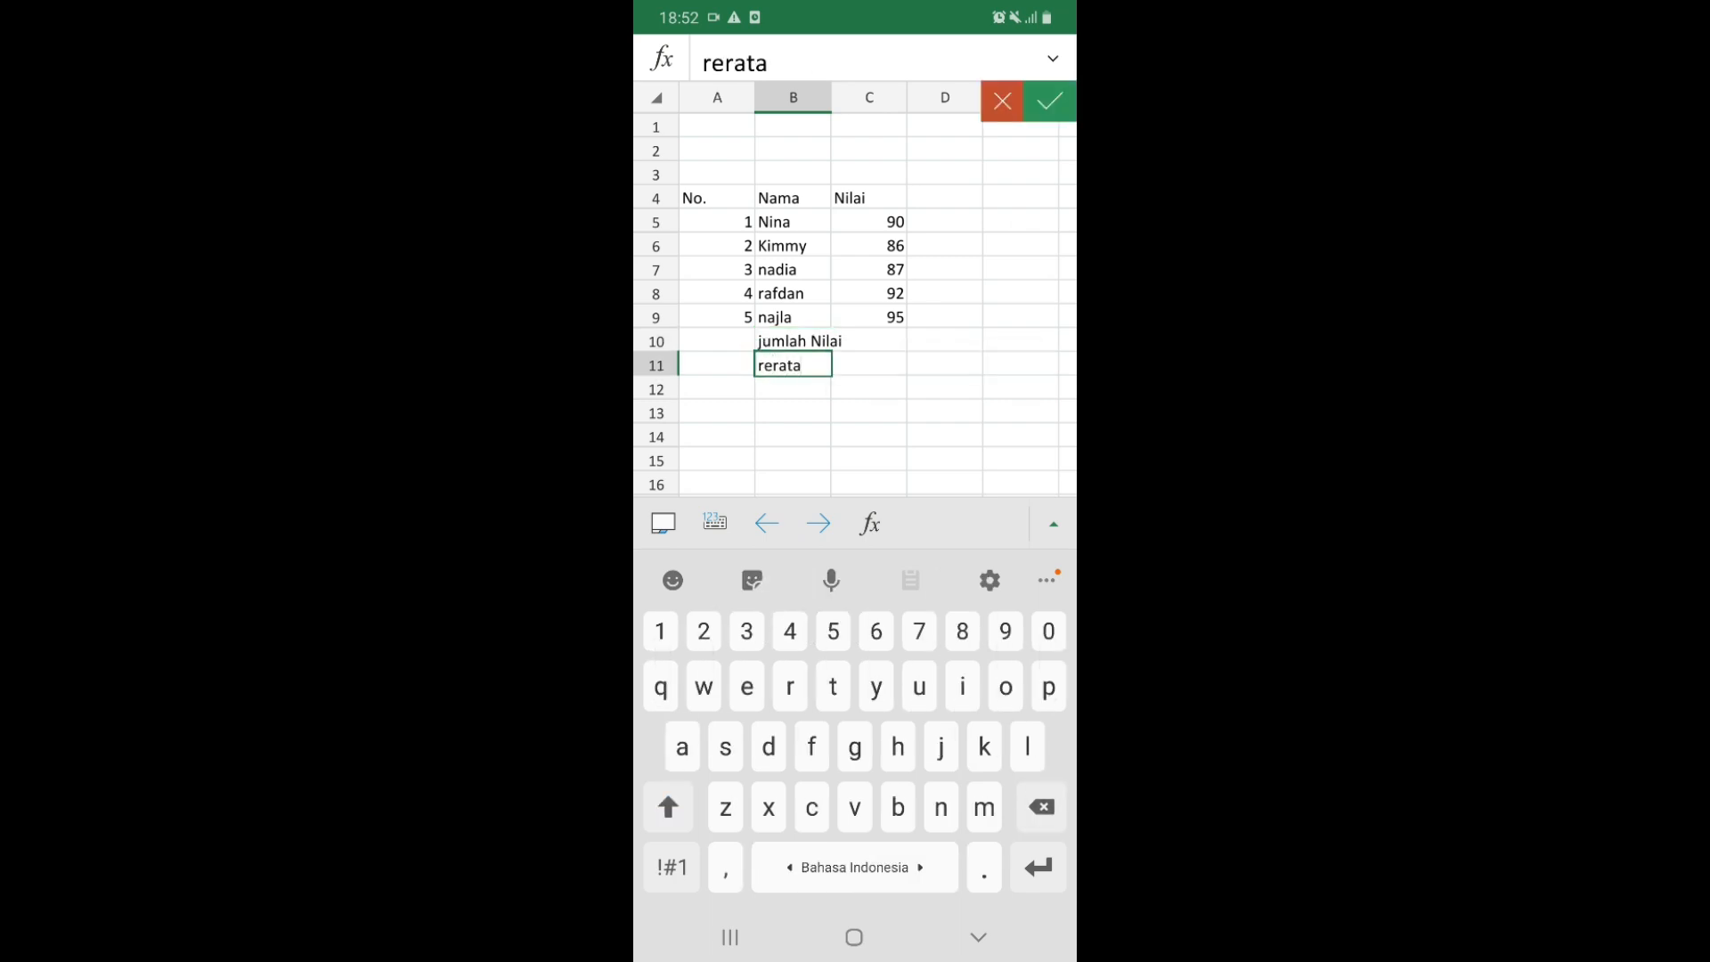
pyautogui.press('Return')
# Add the summary labels "nilai Max" in B12 and "nilai Min" in B13
pyautogui.write('nilai Ma')
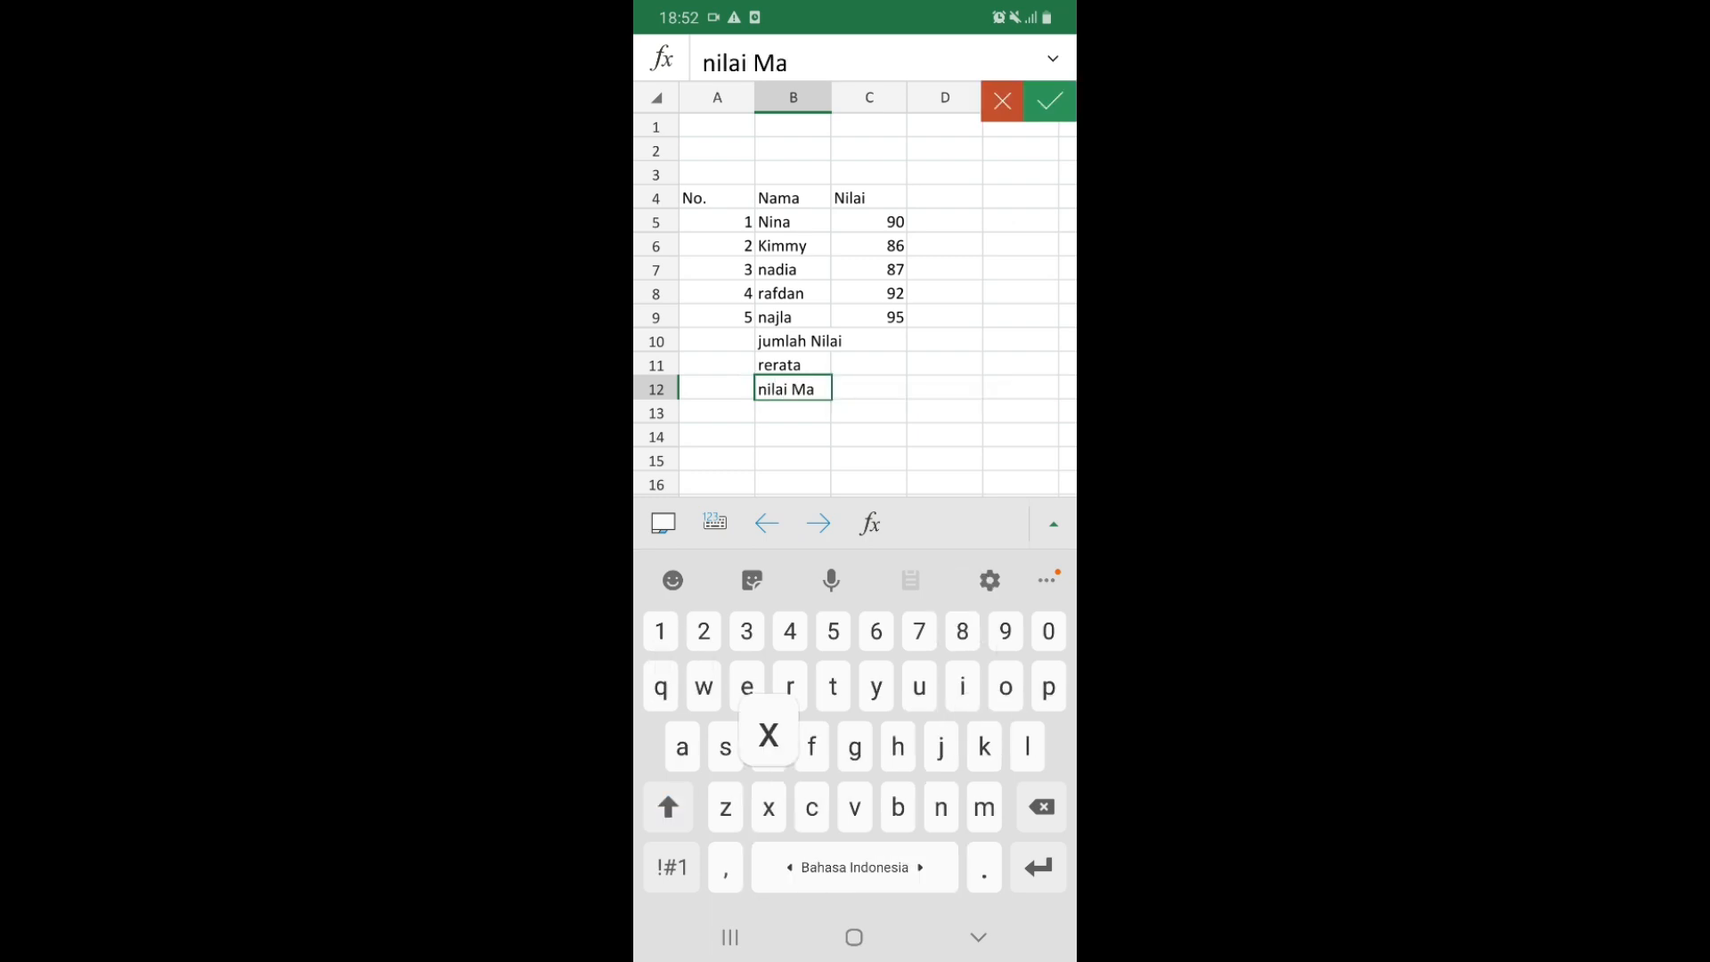
pyautogui.write('x')
pyautogui.press('Return')
pyautogui.write('nilai Min')
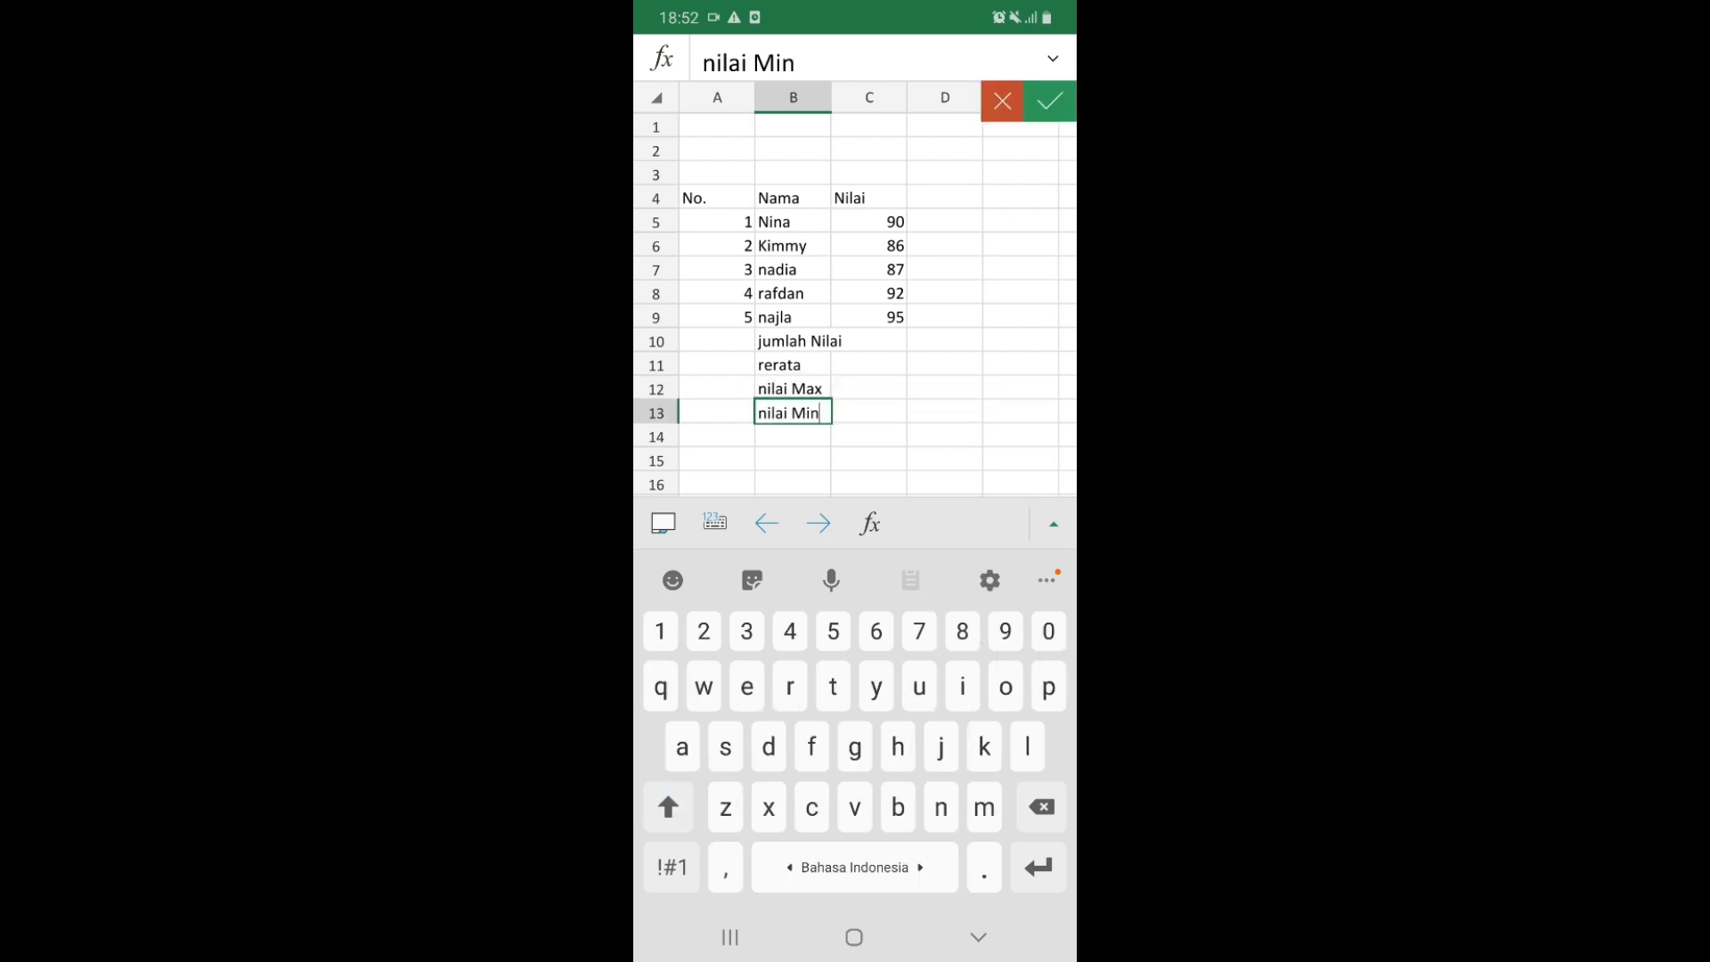
# Widen column B so the "jumlah Nilai" label fits inside its cell
pyautogui.click(792, 97)
pyautogui.moveTo(852, 97)
pyautogui.mouseDown()
pyautogui.moveTo(784, 97)
pyautogui.moveTo(893, 97)
pyautogui.moveTo(844, 97)
pyautogui.mouseUp()
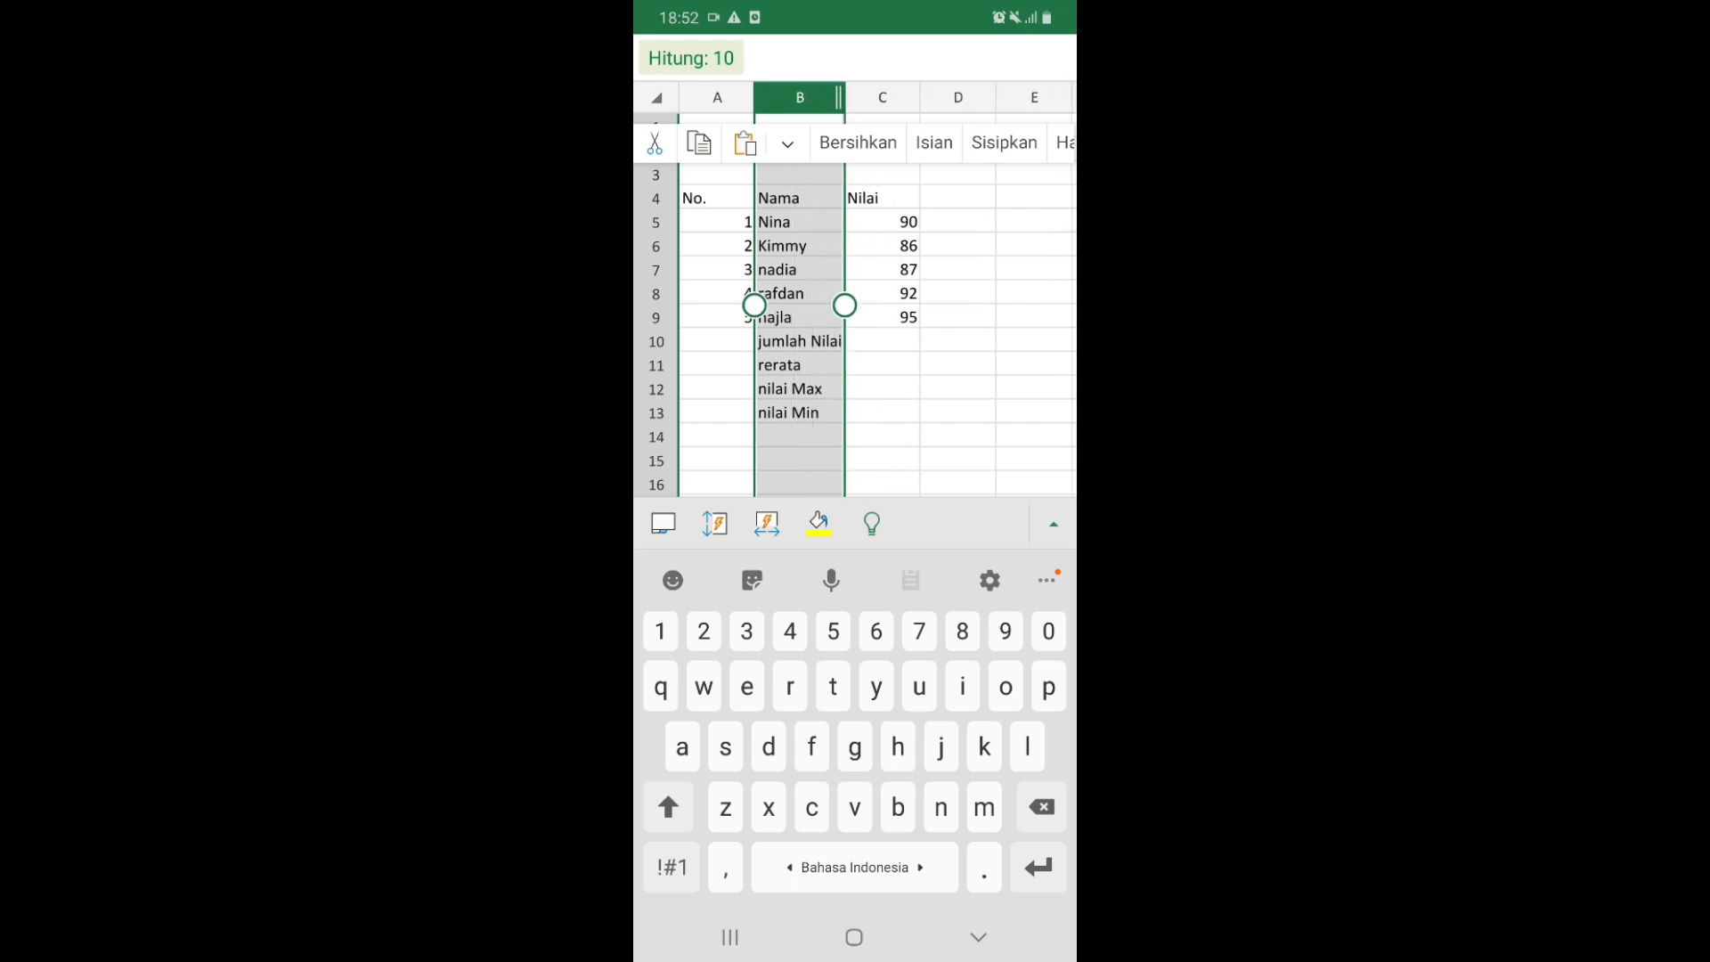
pyautogui.click(882, 365)
pyautogui.click(882, 342)
# Make the four summary labels in cells B10 to B13 bold
pyautogui.click(800, 341)
pyautogui.click(1053, 524)
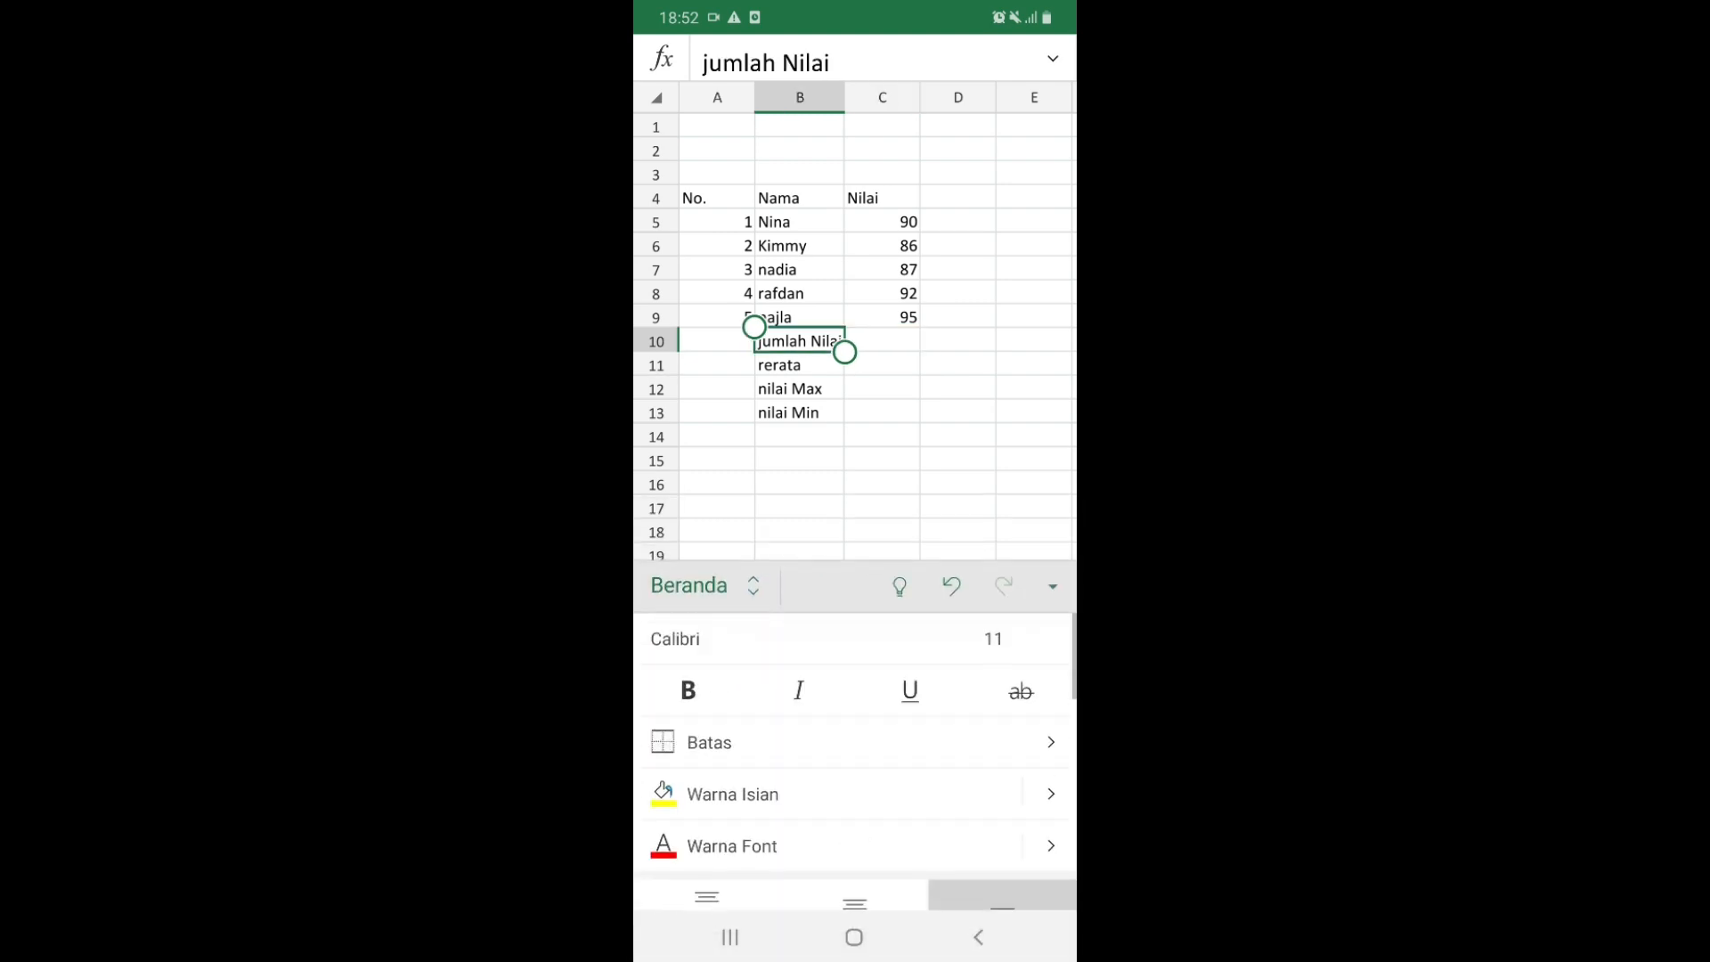
pyautogui.click(689, 690)
pyautogui.click(799, 365)
pyautogui.click(688, 690)
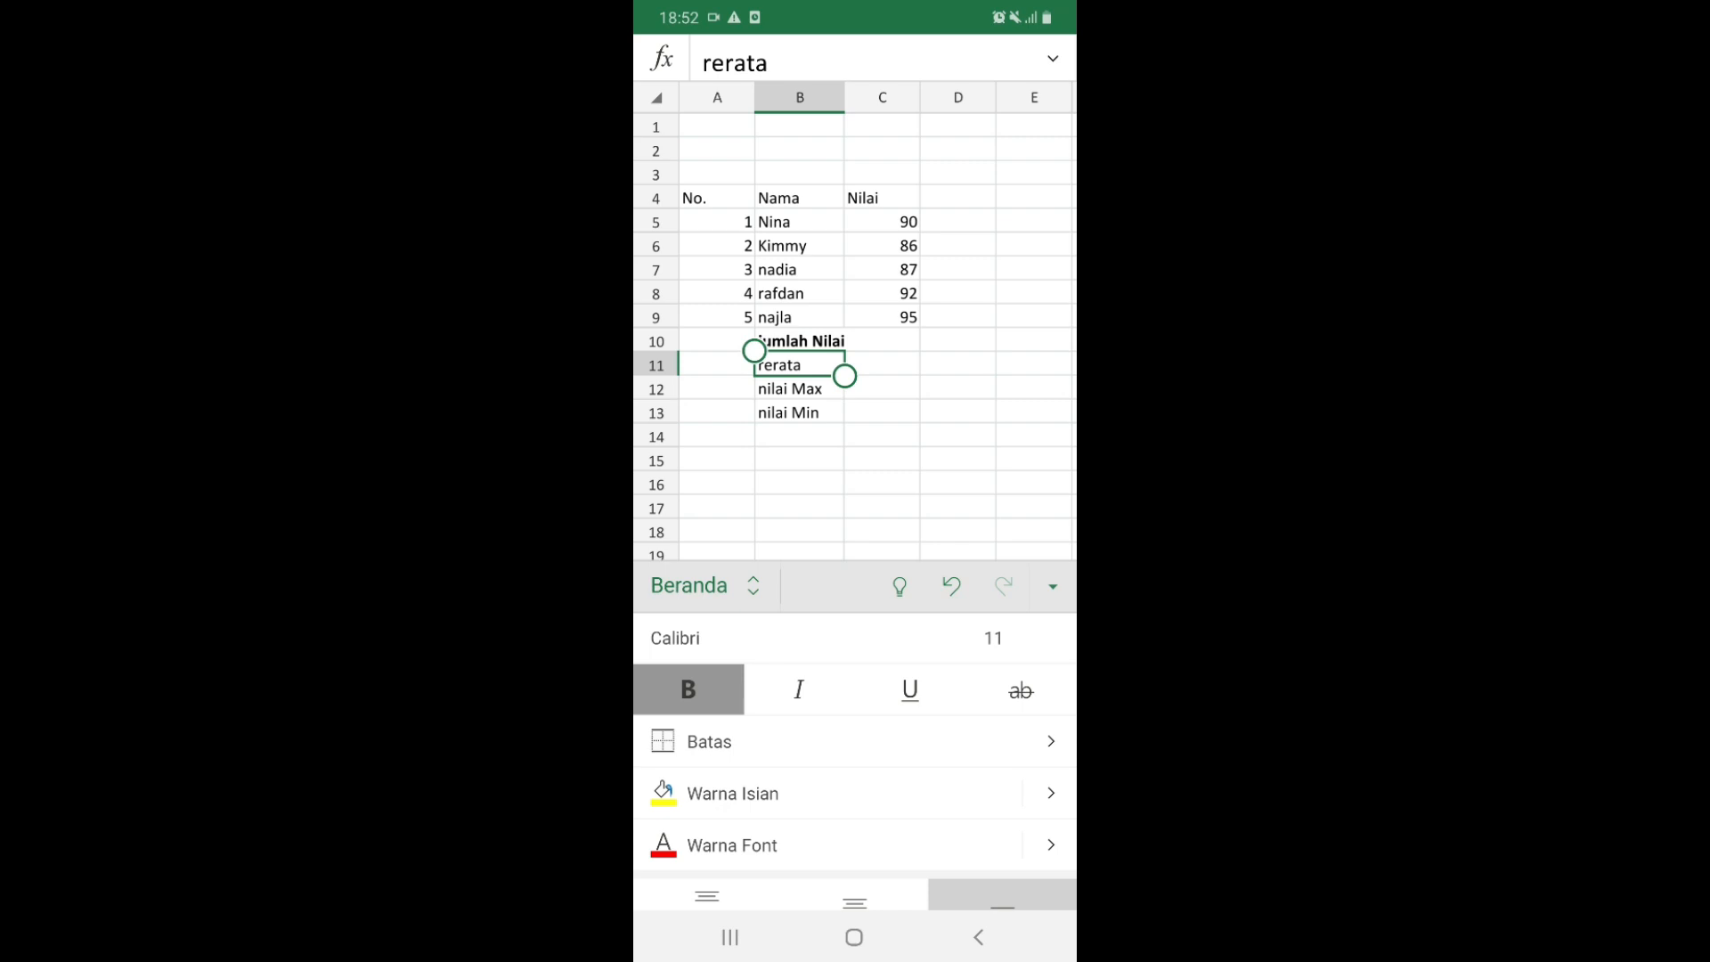
pyautogui.click(828, 390)
pyautogui.click(689, 690)
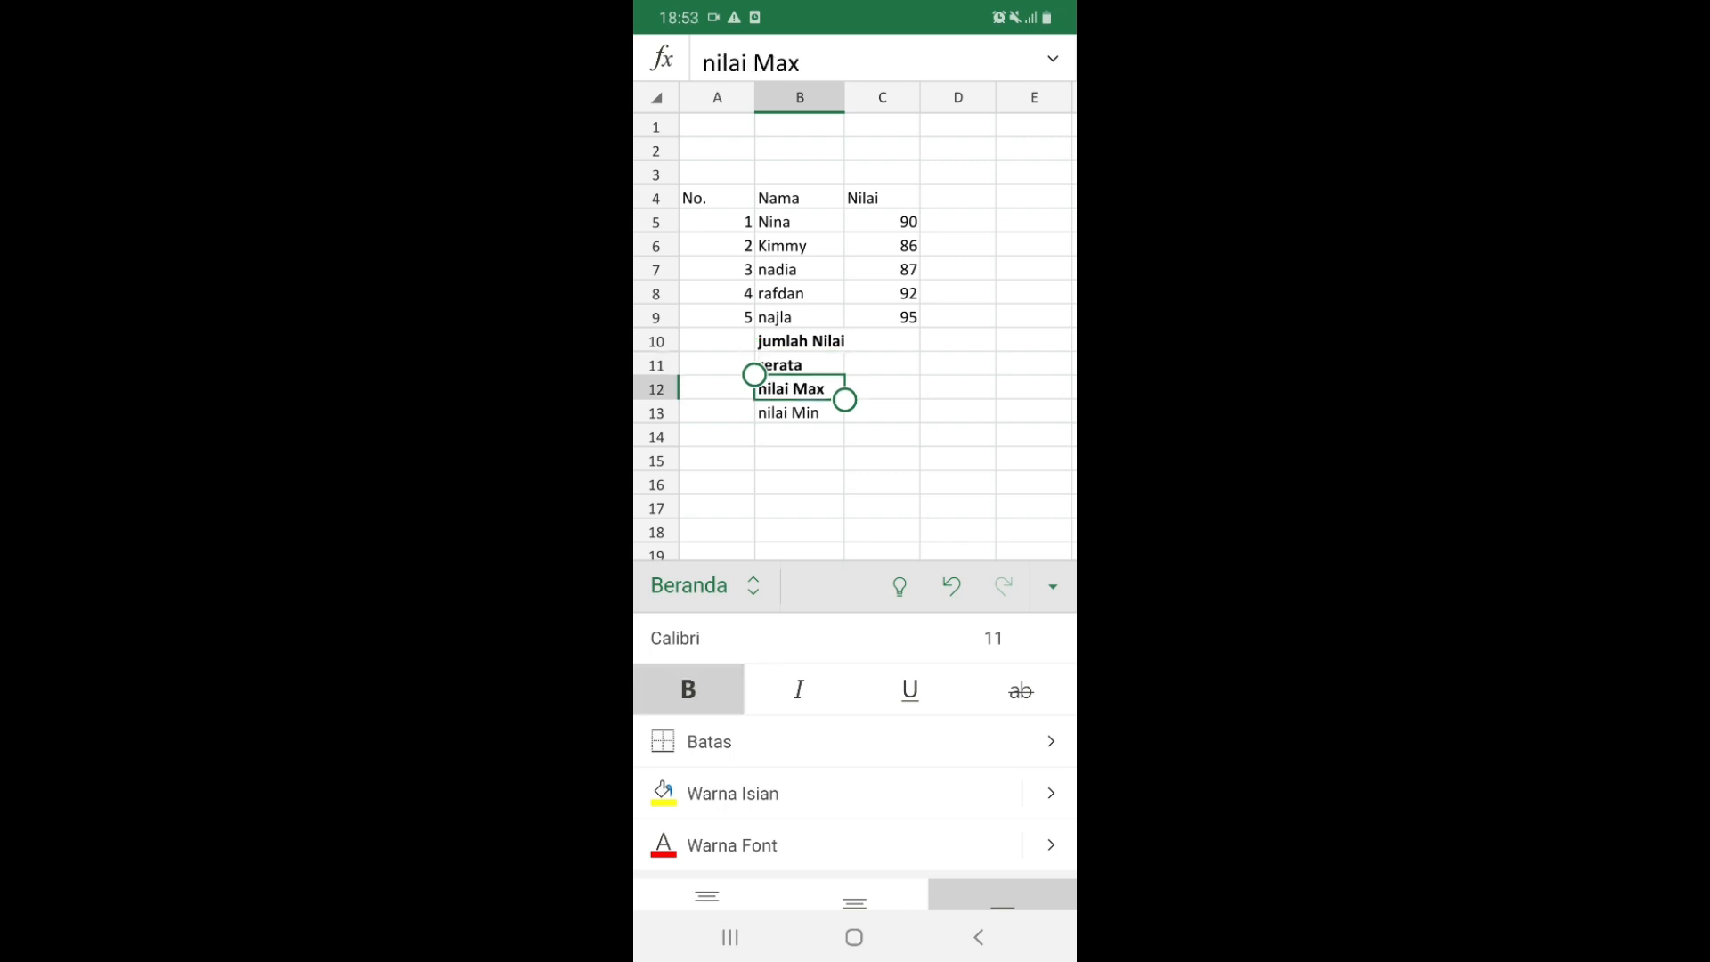
pyautogui.click(800, 414)
pyautogui.click(688, 690)
# Apply the red font color to the summary labels in cells B10 to B13
pyautogui.click(800, 341)
pyautogui.click(827, 846)
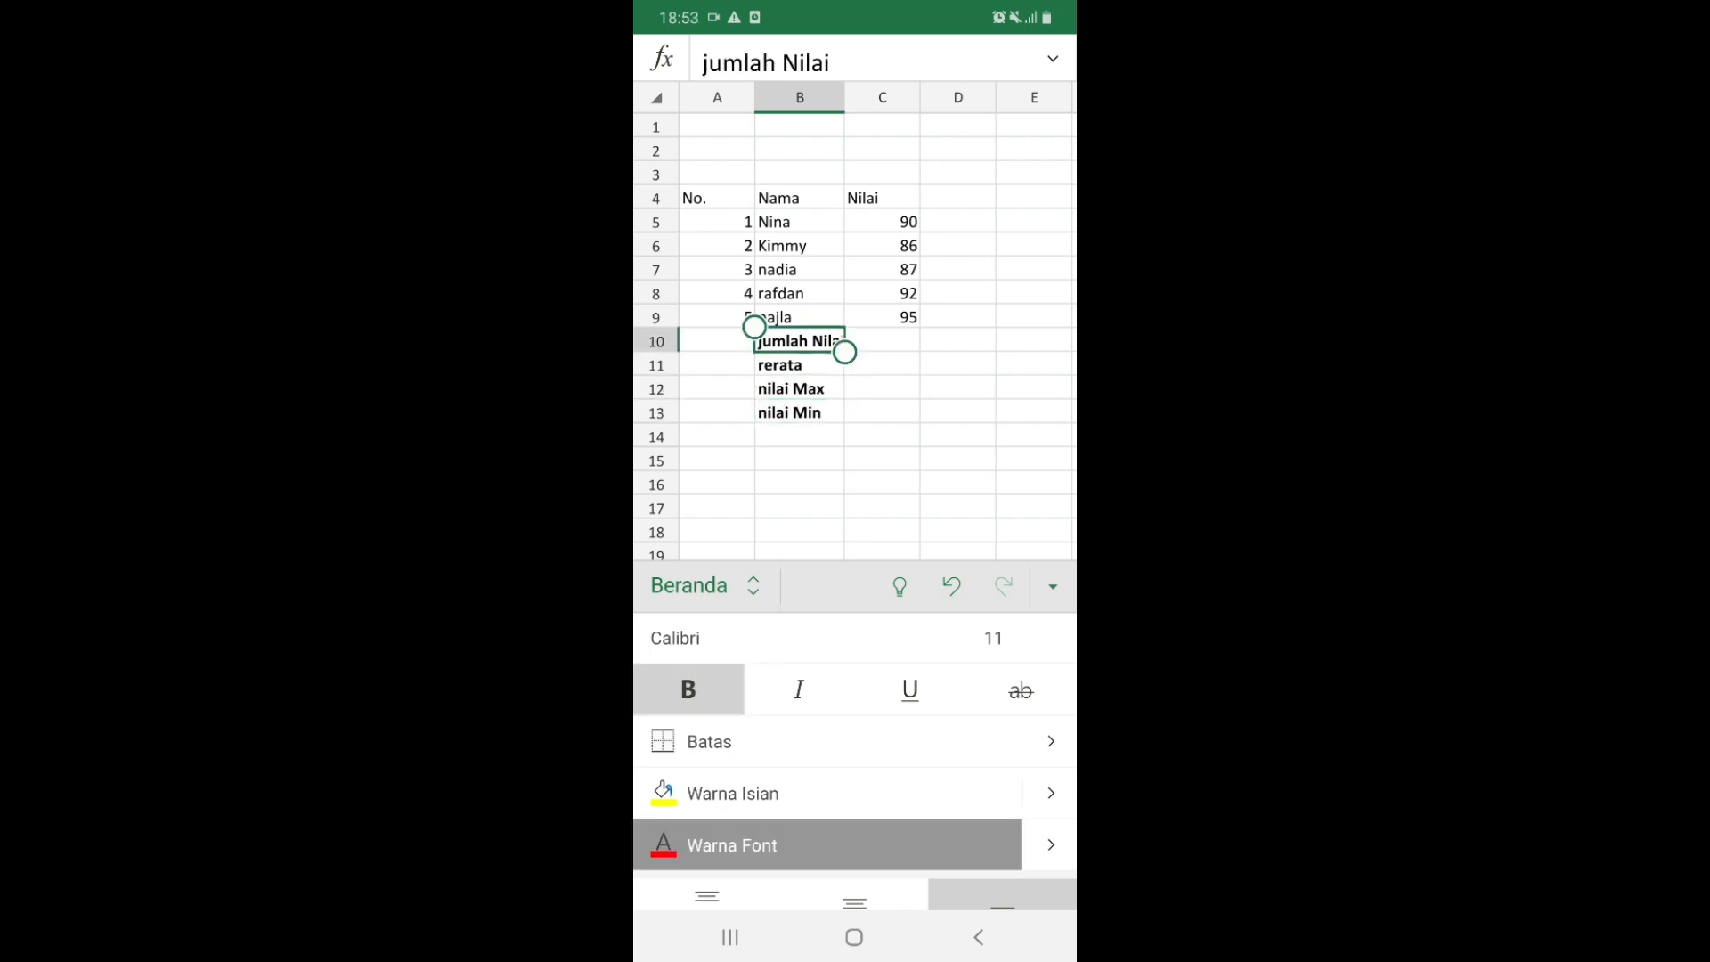
pyautogui.click(800, 366)
pyautogui.click(826, 846)
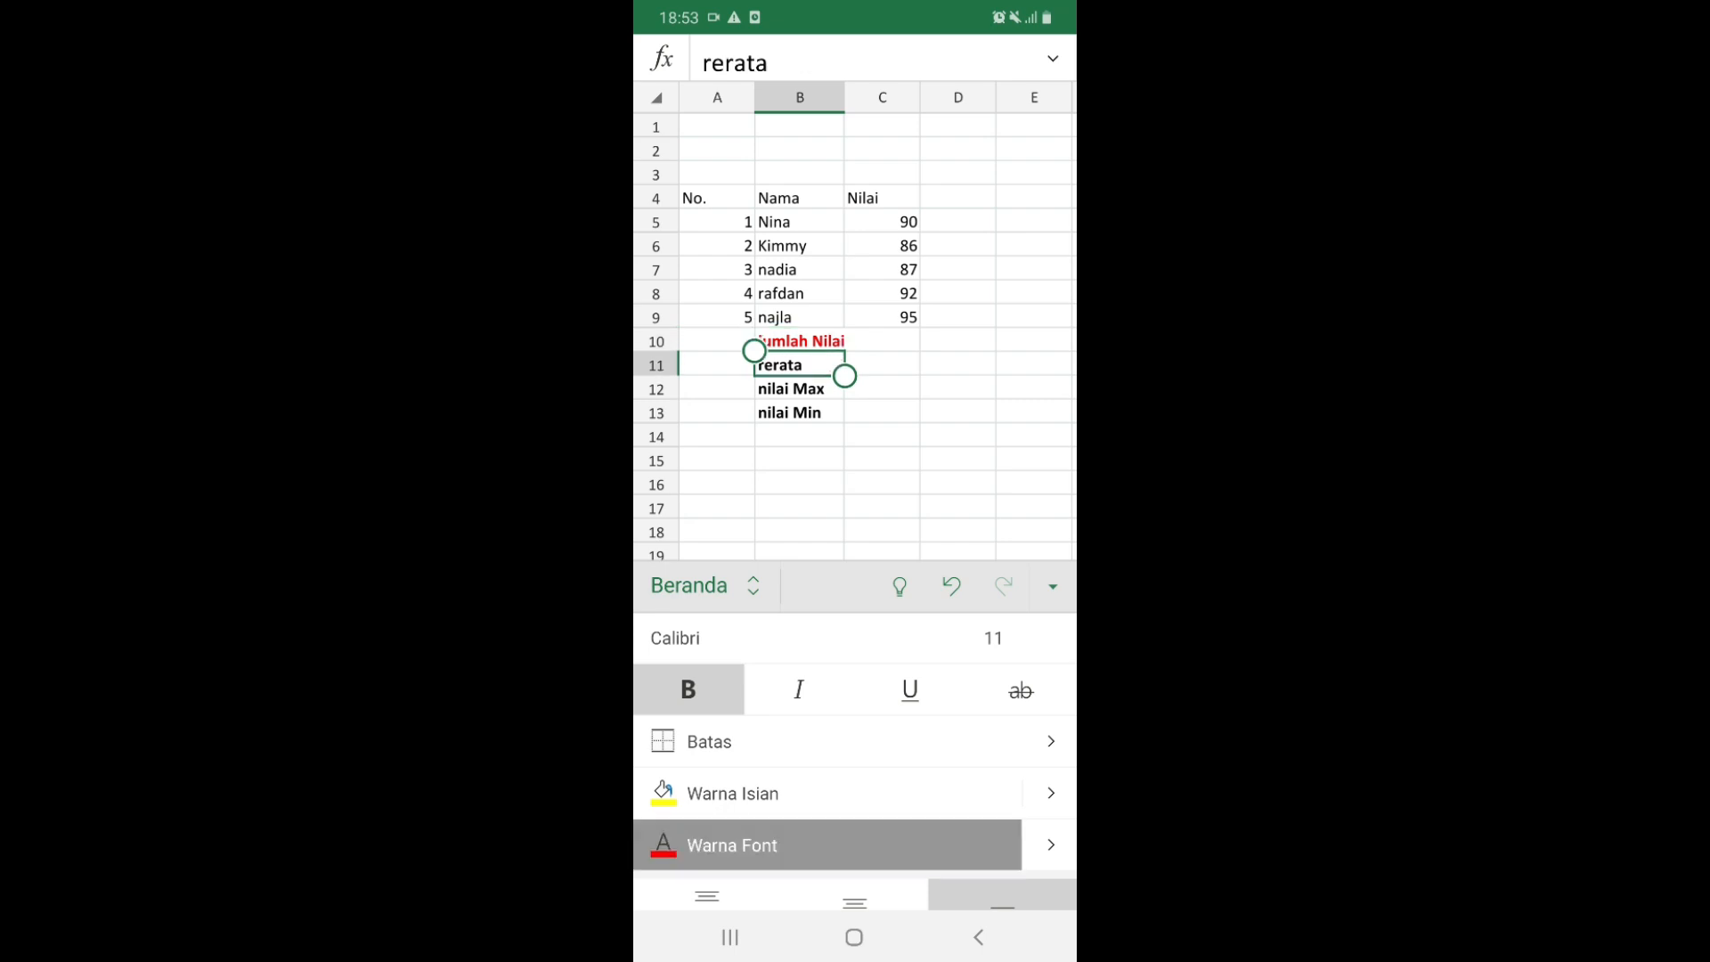
pyautogui.click(800, 414)
pyautogui.click(827, 846)
pyautogui.click(800, 389)
pyautogui.click(827, 845)
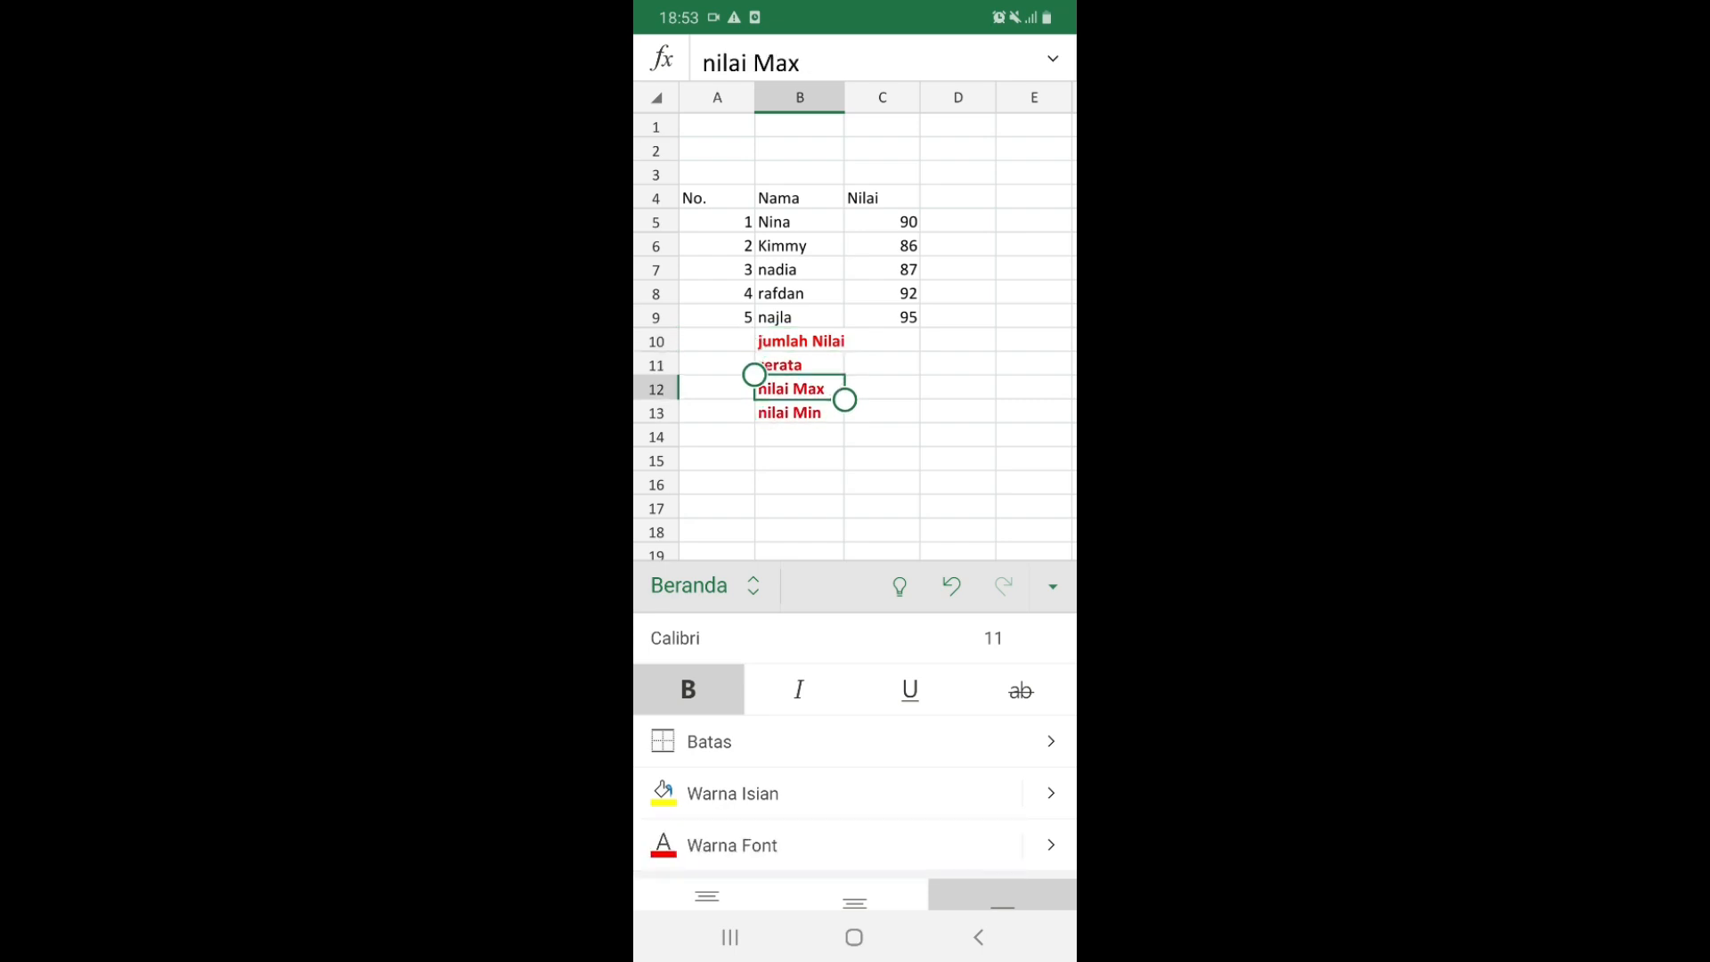
# Widen column B slightly more to leave space beside the bold summary labels
pyautogui.click(799, 97)
pyautogui.doubleClick(839, 97)
pyautogui.moveTo(842, 97); pyautogui.dragTo(858, 97)
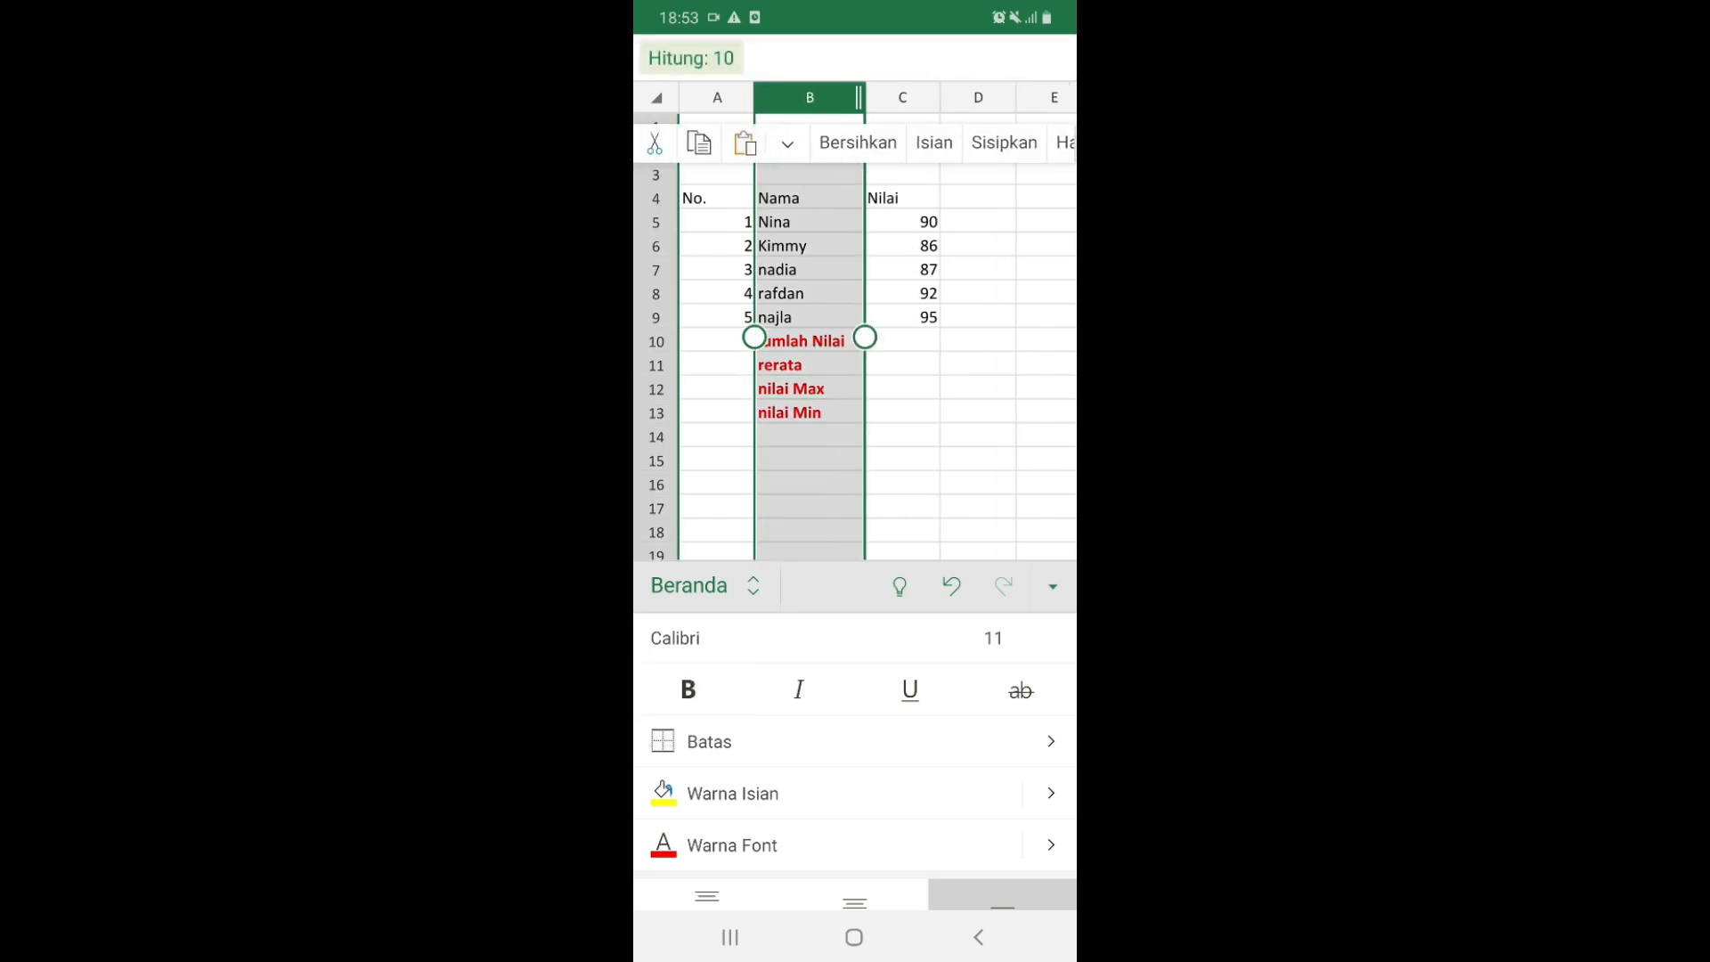
# Total the scores in C10 with the AutoSum formula =SUM(C5:C9)
pyautogui.click(902, 341)
pyautogui.scroll(-1, 855, 766)
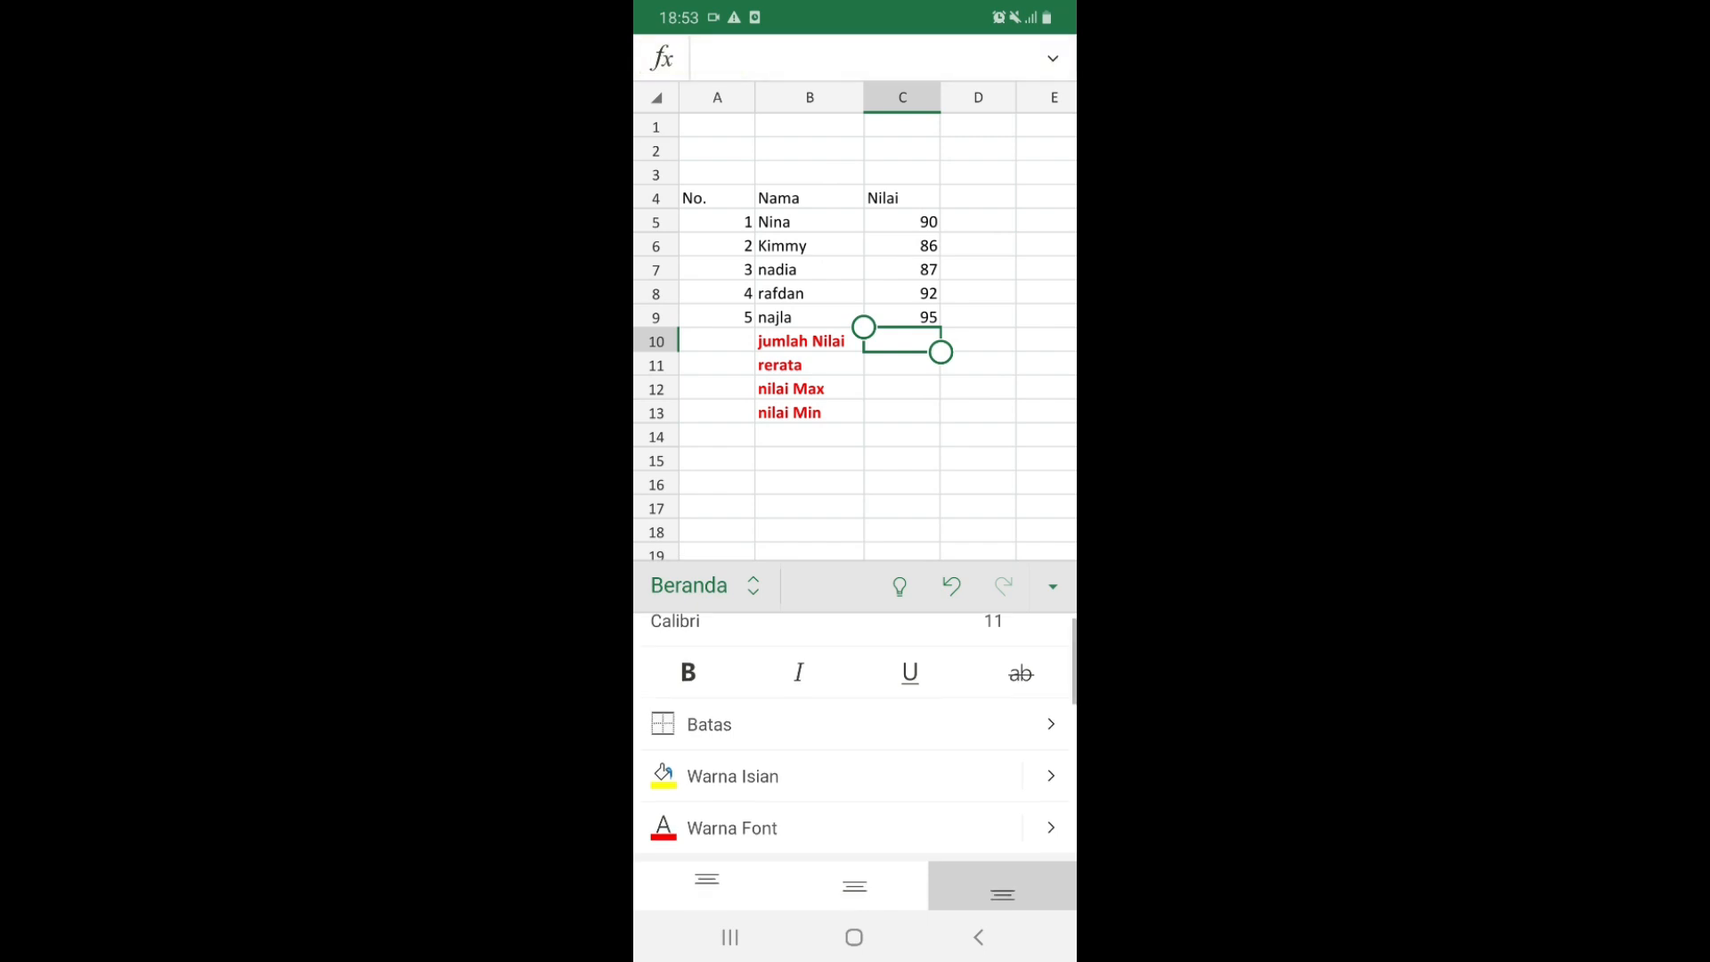
pyautogui.scroll(-5, 855, 762)
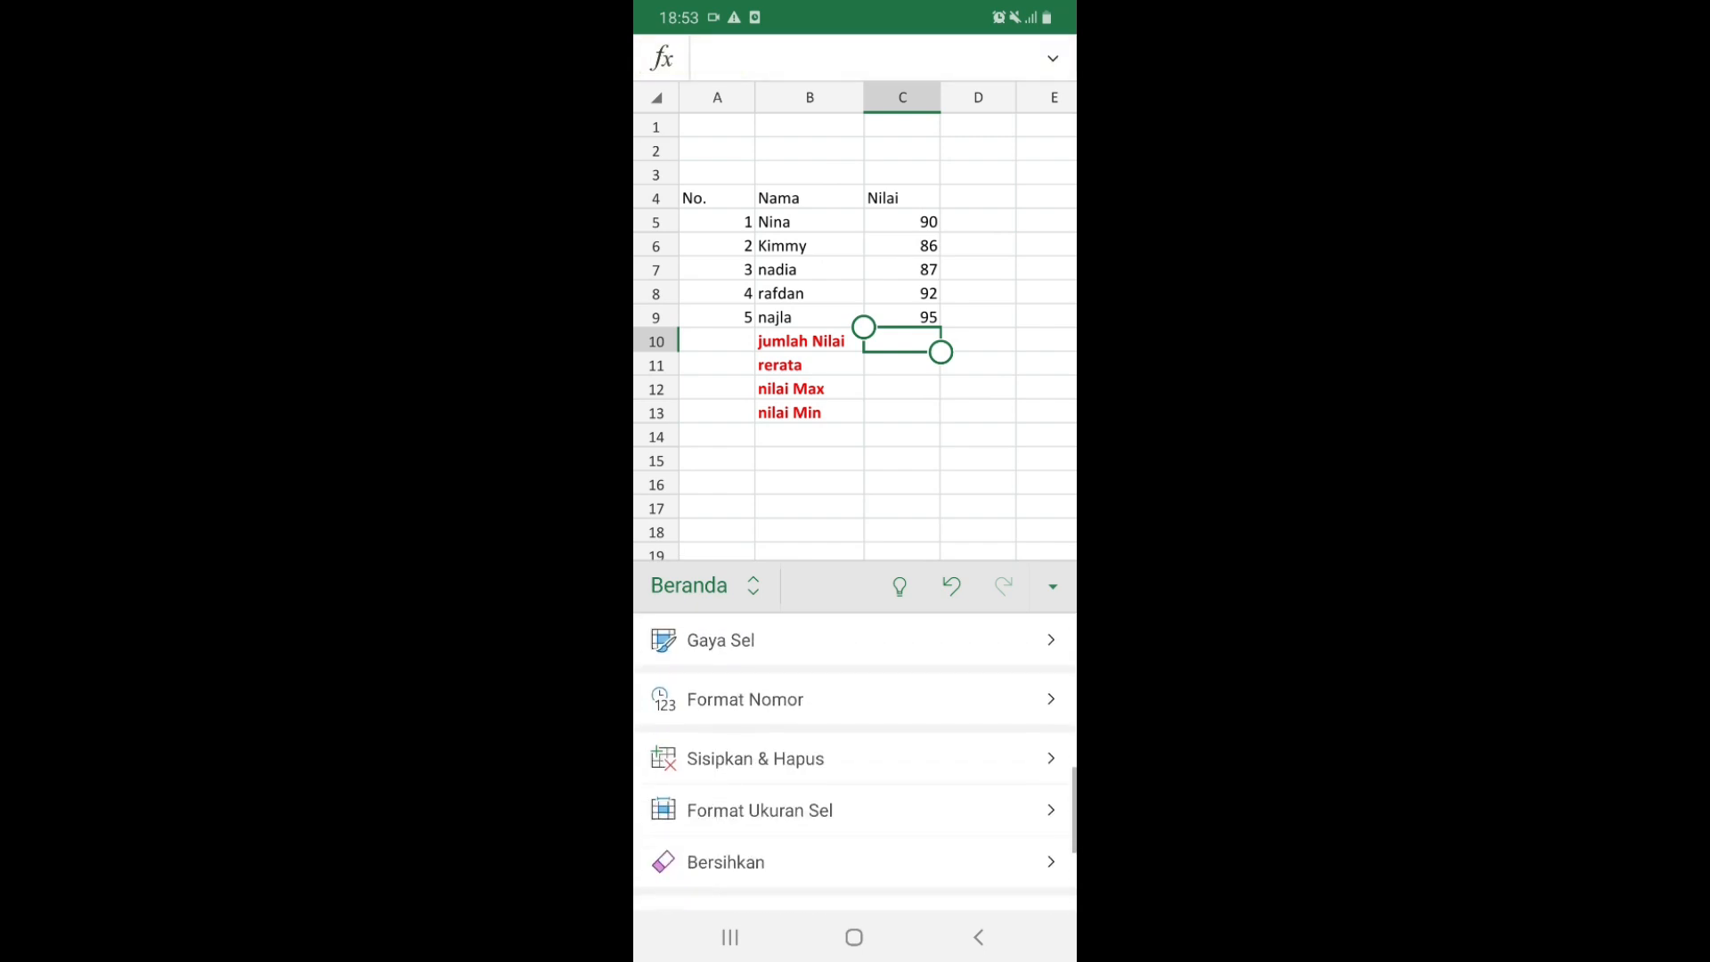
pyautogui.scroll(5, 855, 757)
pyautogui.click(707, 585)
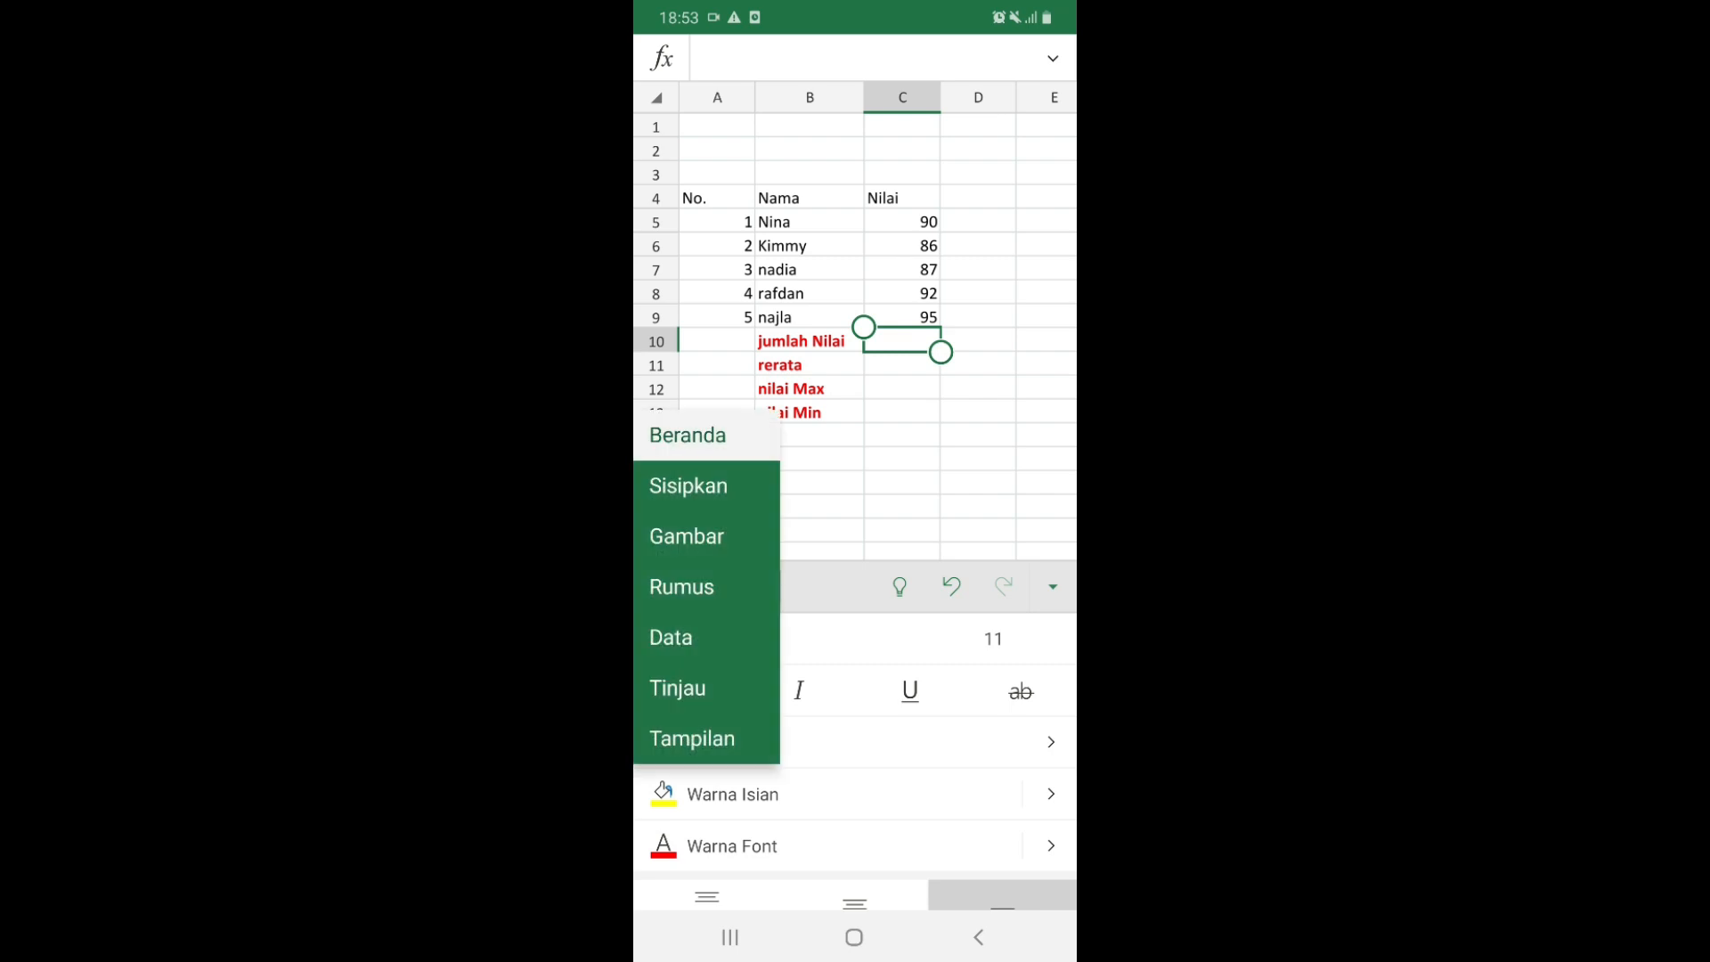
pyautogui.click(681, 586)
pyautogui.click(723, 638)
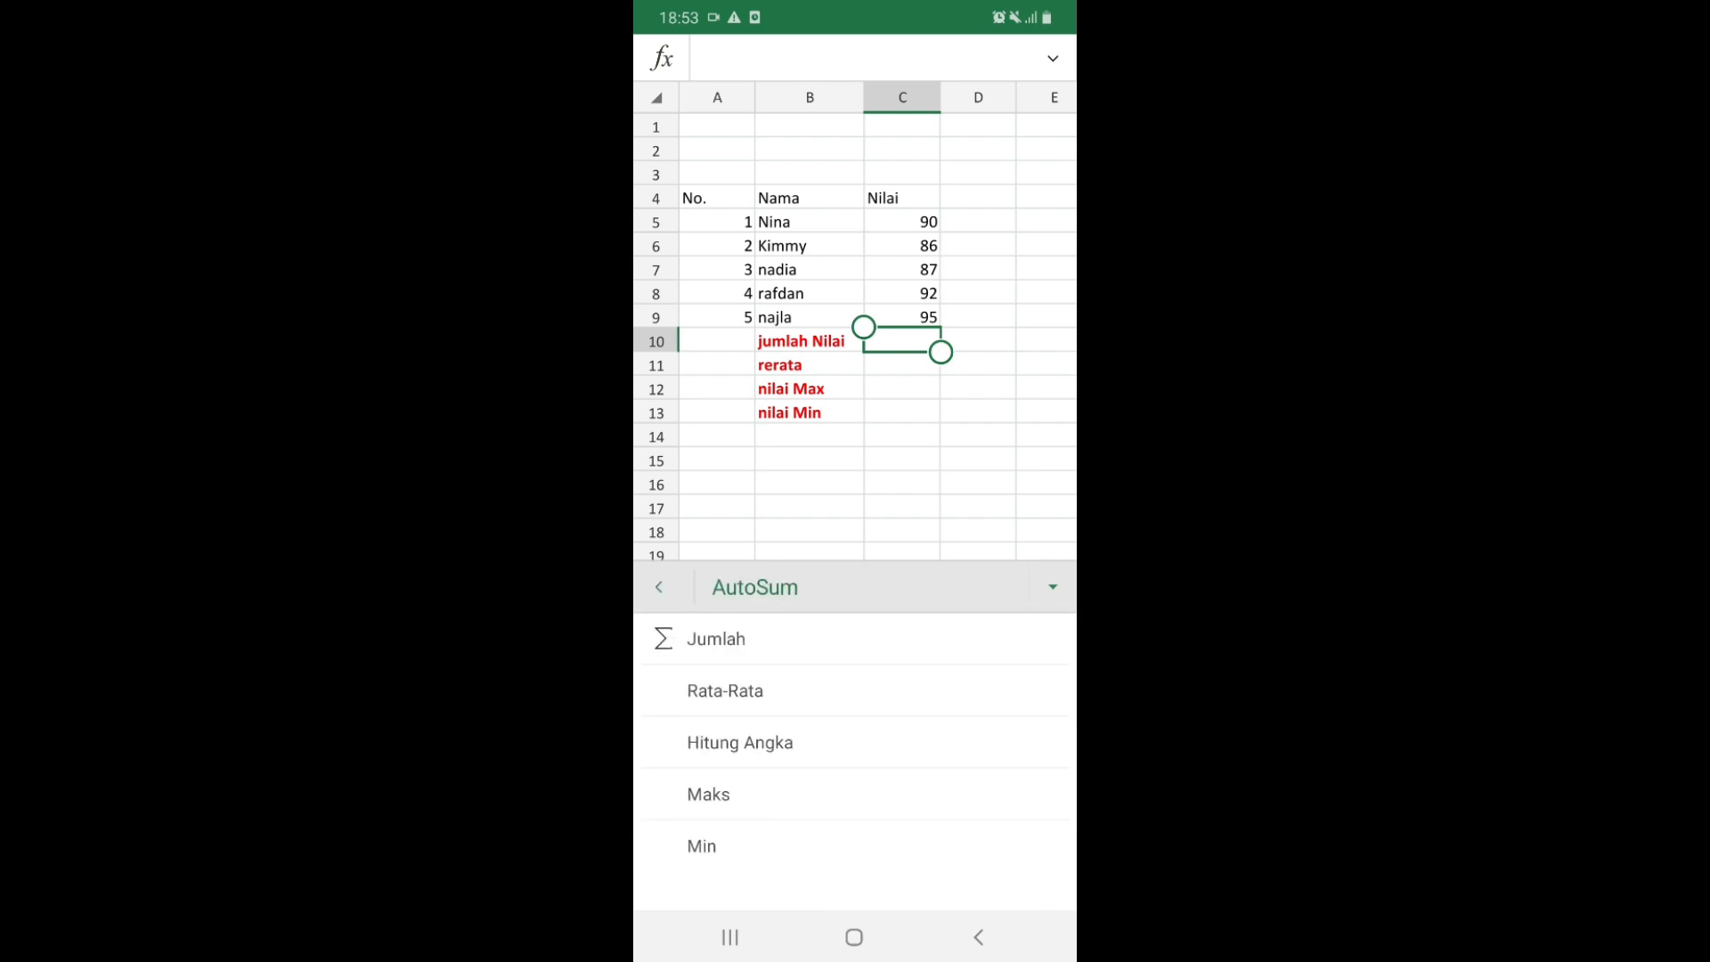
pyautogui.click(716, 638)
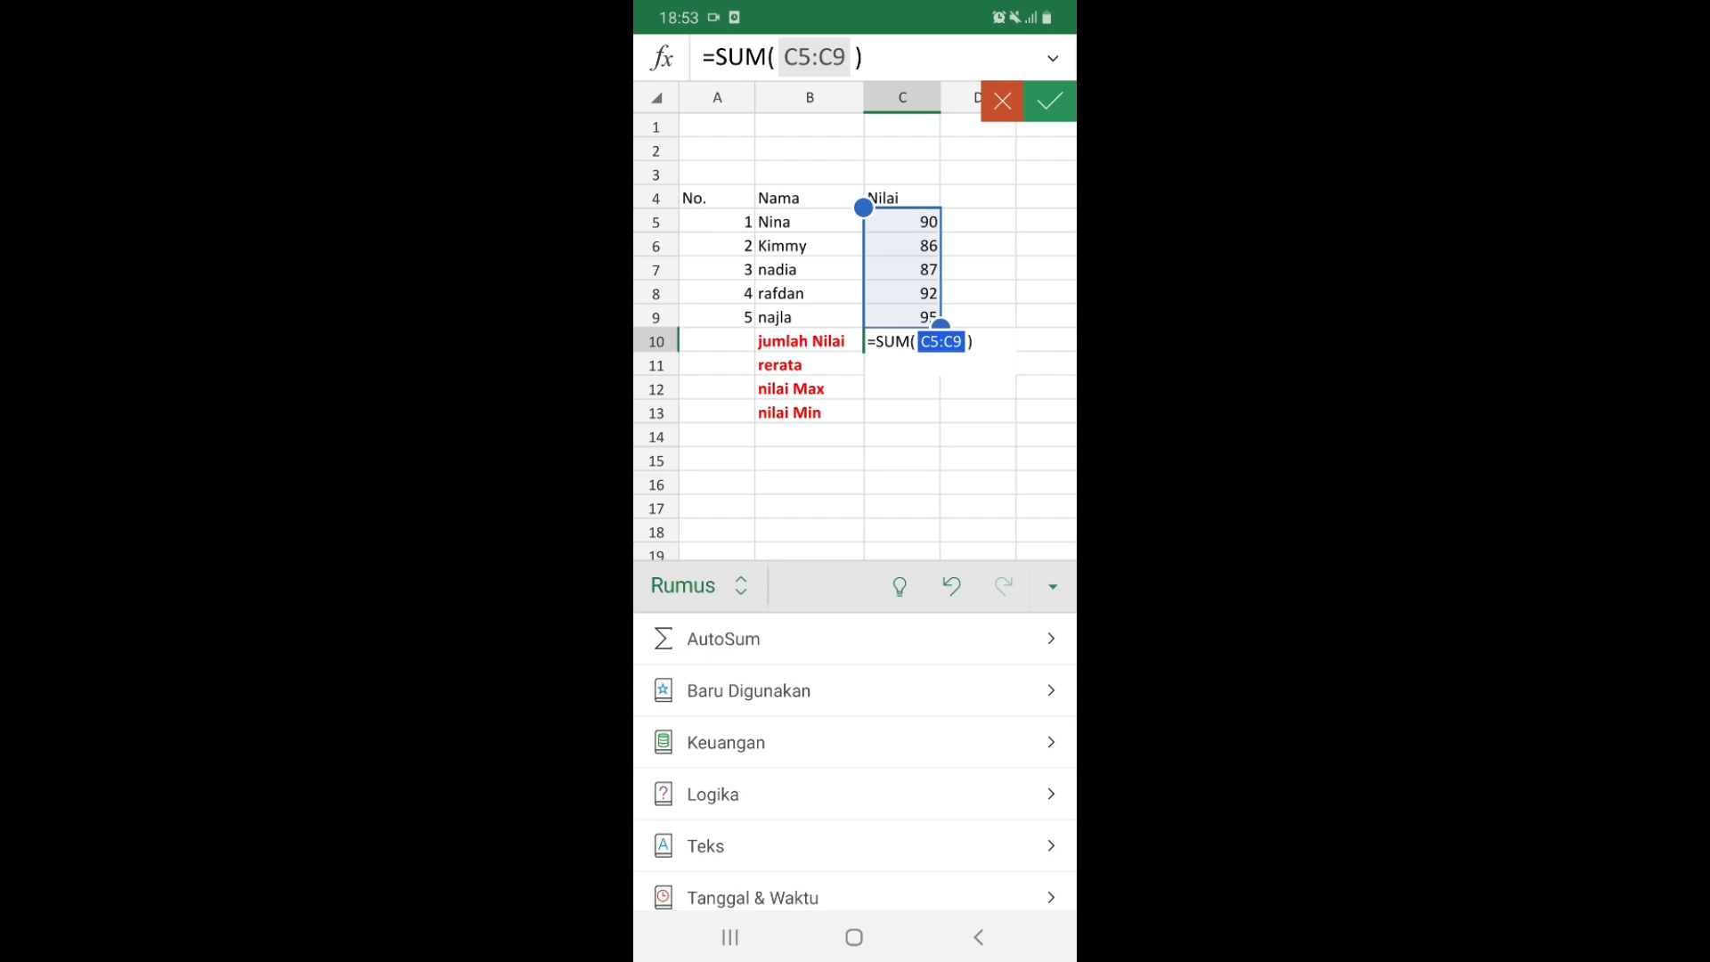
pyautogui.click(1050, 100)
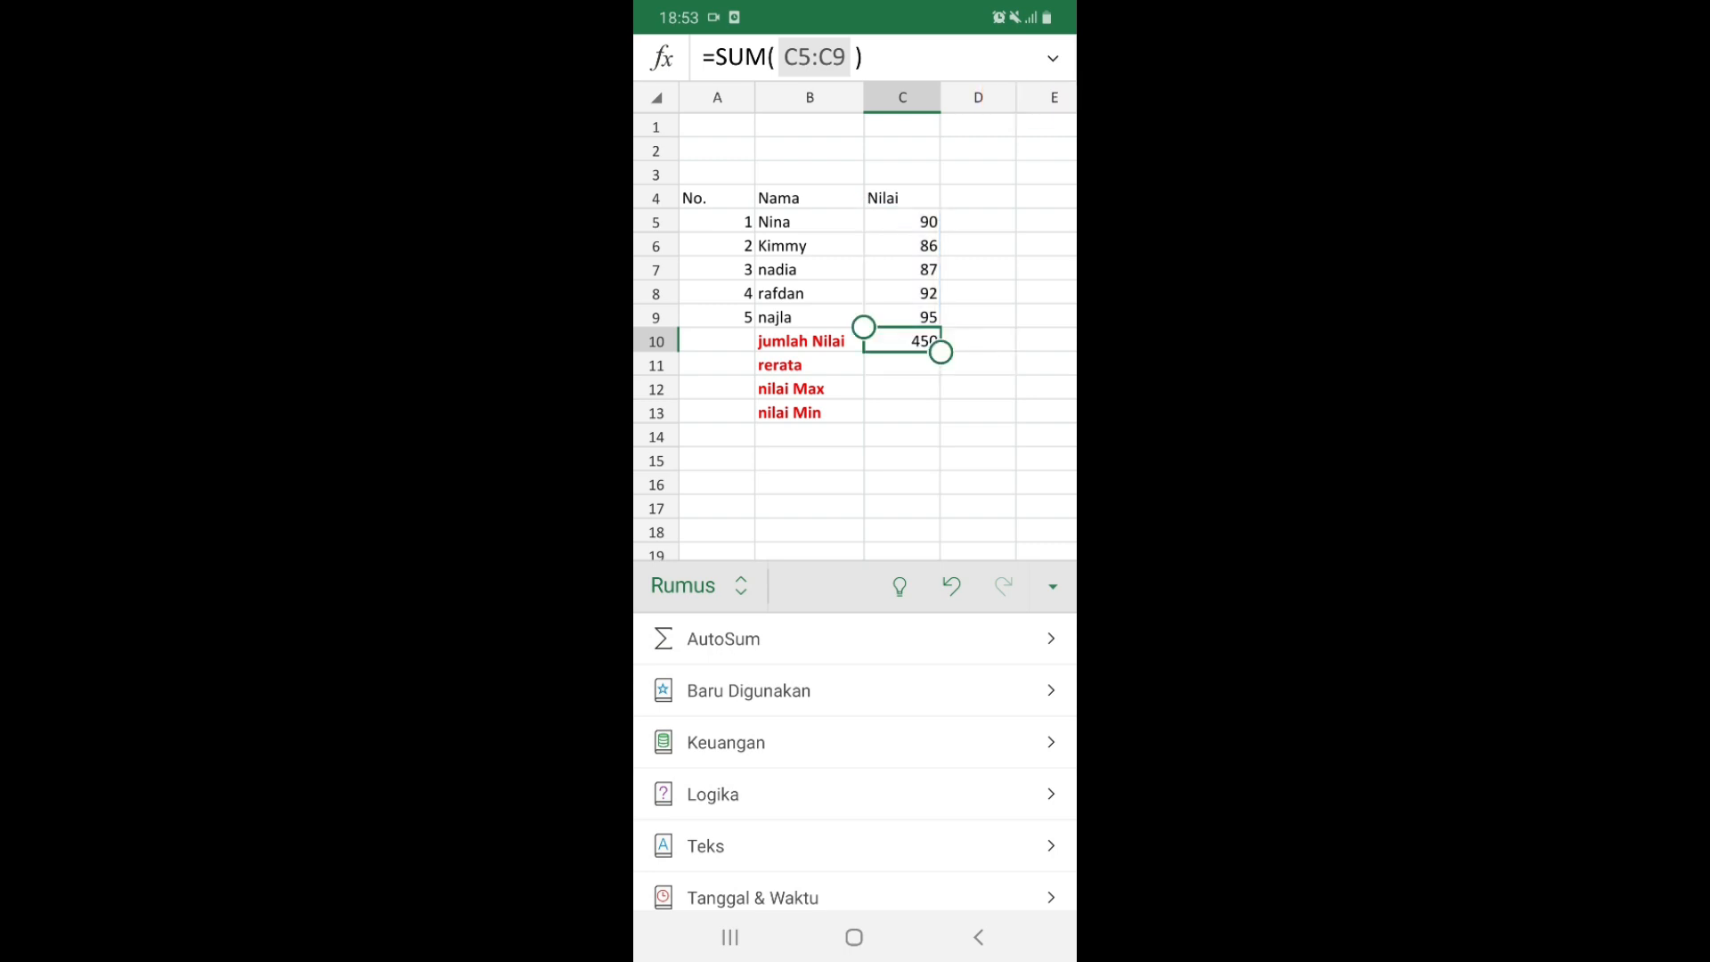
# Average the scores in C11 with AutoSum, limiting the range so the formula is =AVERAGE(C5:C9)
pyautogui.click(903, 366)
pyautogui.click(855, 639)
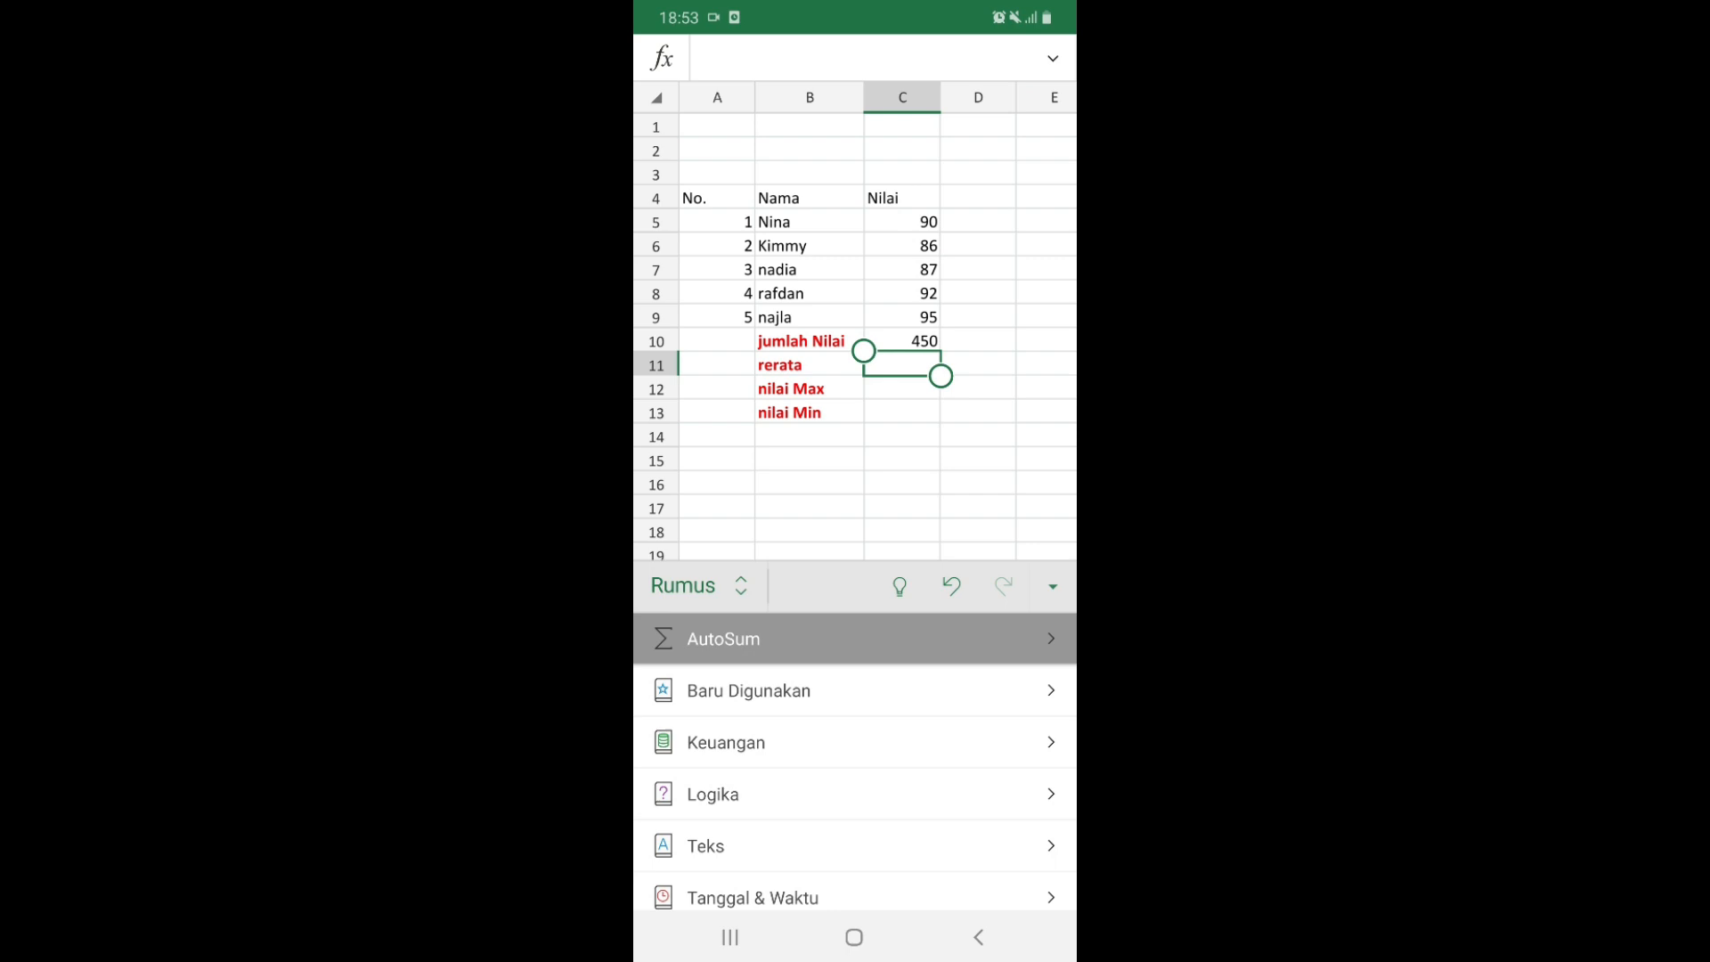
pyautogui.click(739, 691)
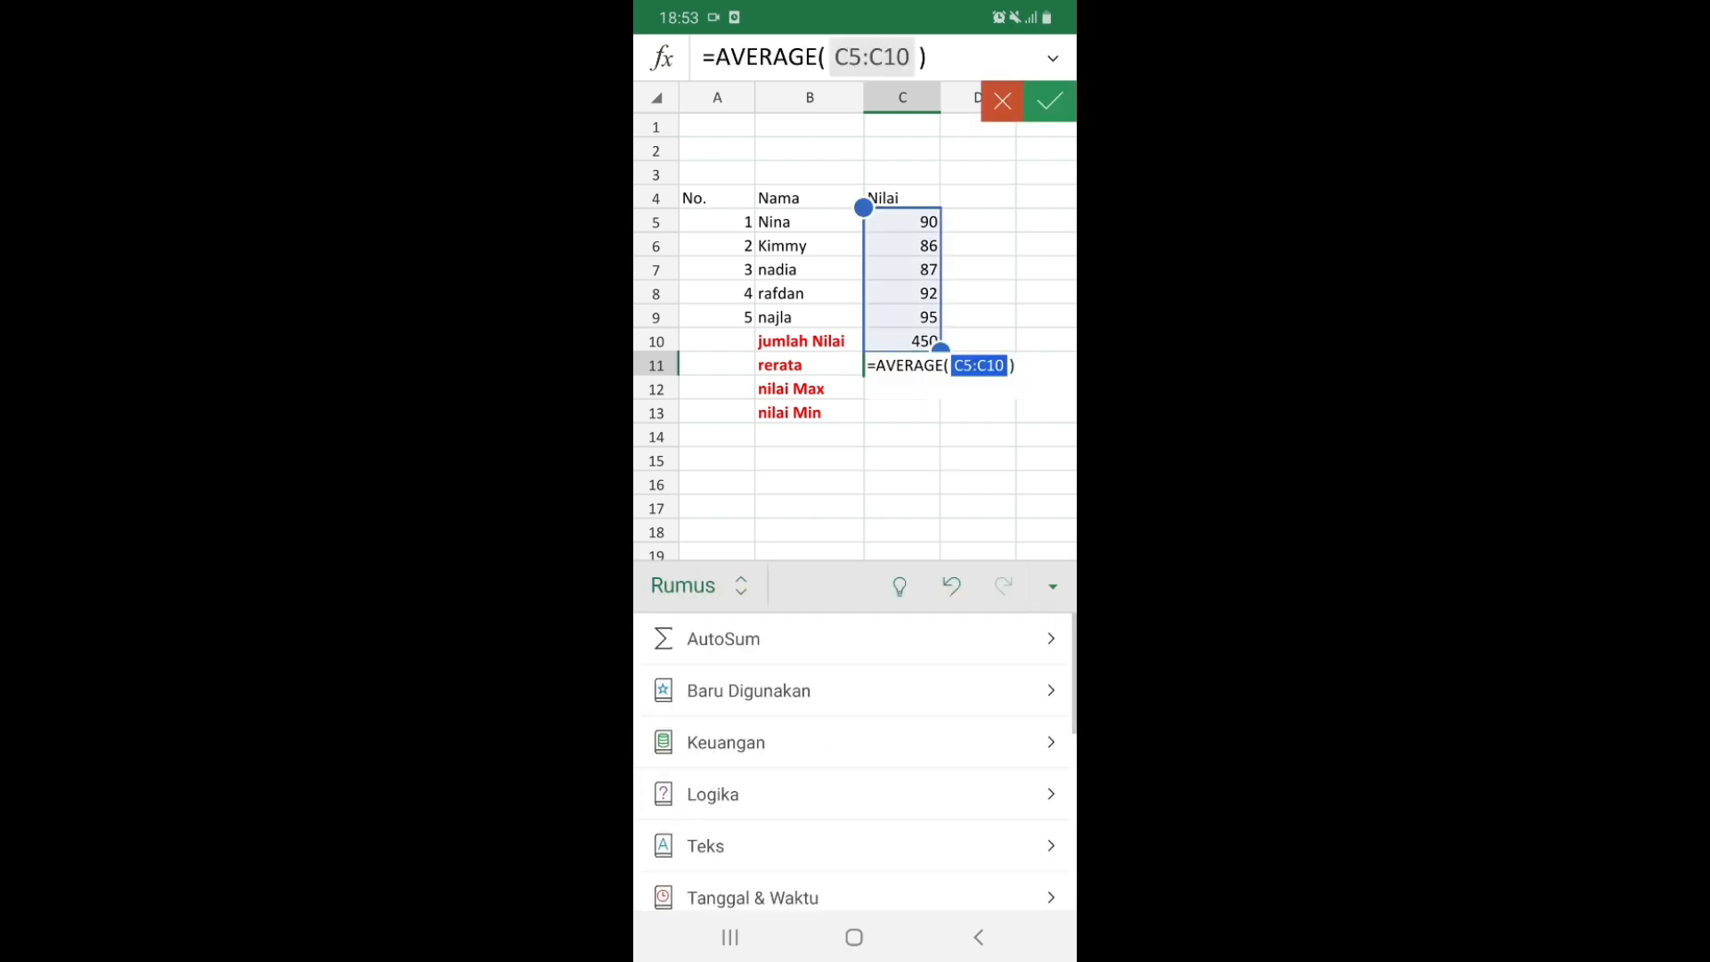
pyautogui.moveTo(940, 351)
pyautogui.mouseDown()
pyautogui.moveTo(938, 299)
pyautogui.moveTo(941, 352)
pyautogui.moveTo(941, 328)
pyautogui.mouseUp()
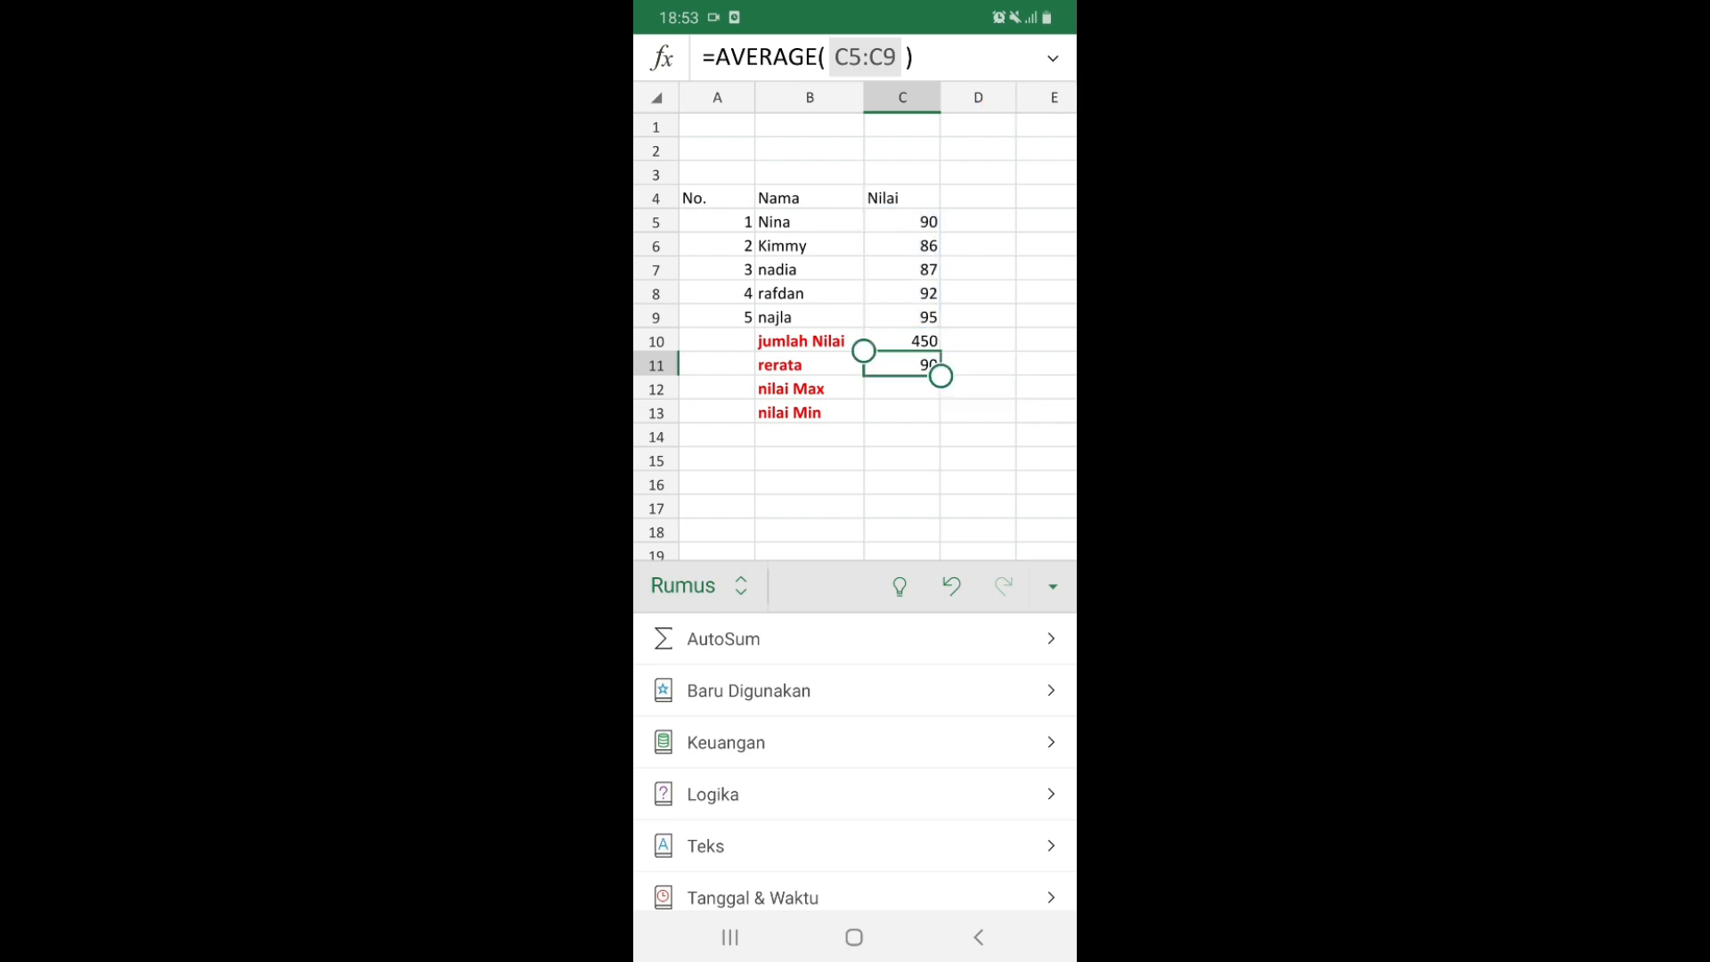
# Find the highest score in C12 with AutoSum, limiting the range so the formula is =MAX(C5:C9)
pyautogui.click(902, 389)
pyautogui.click(723, 639)
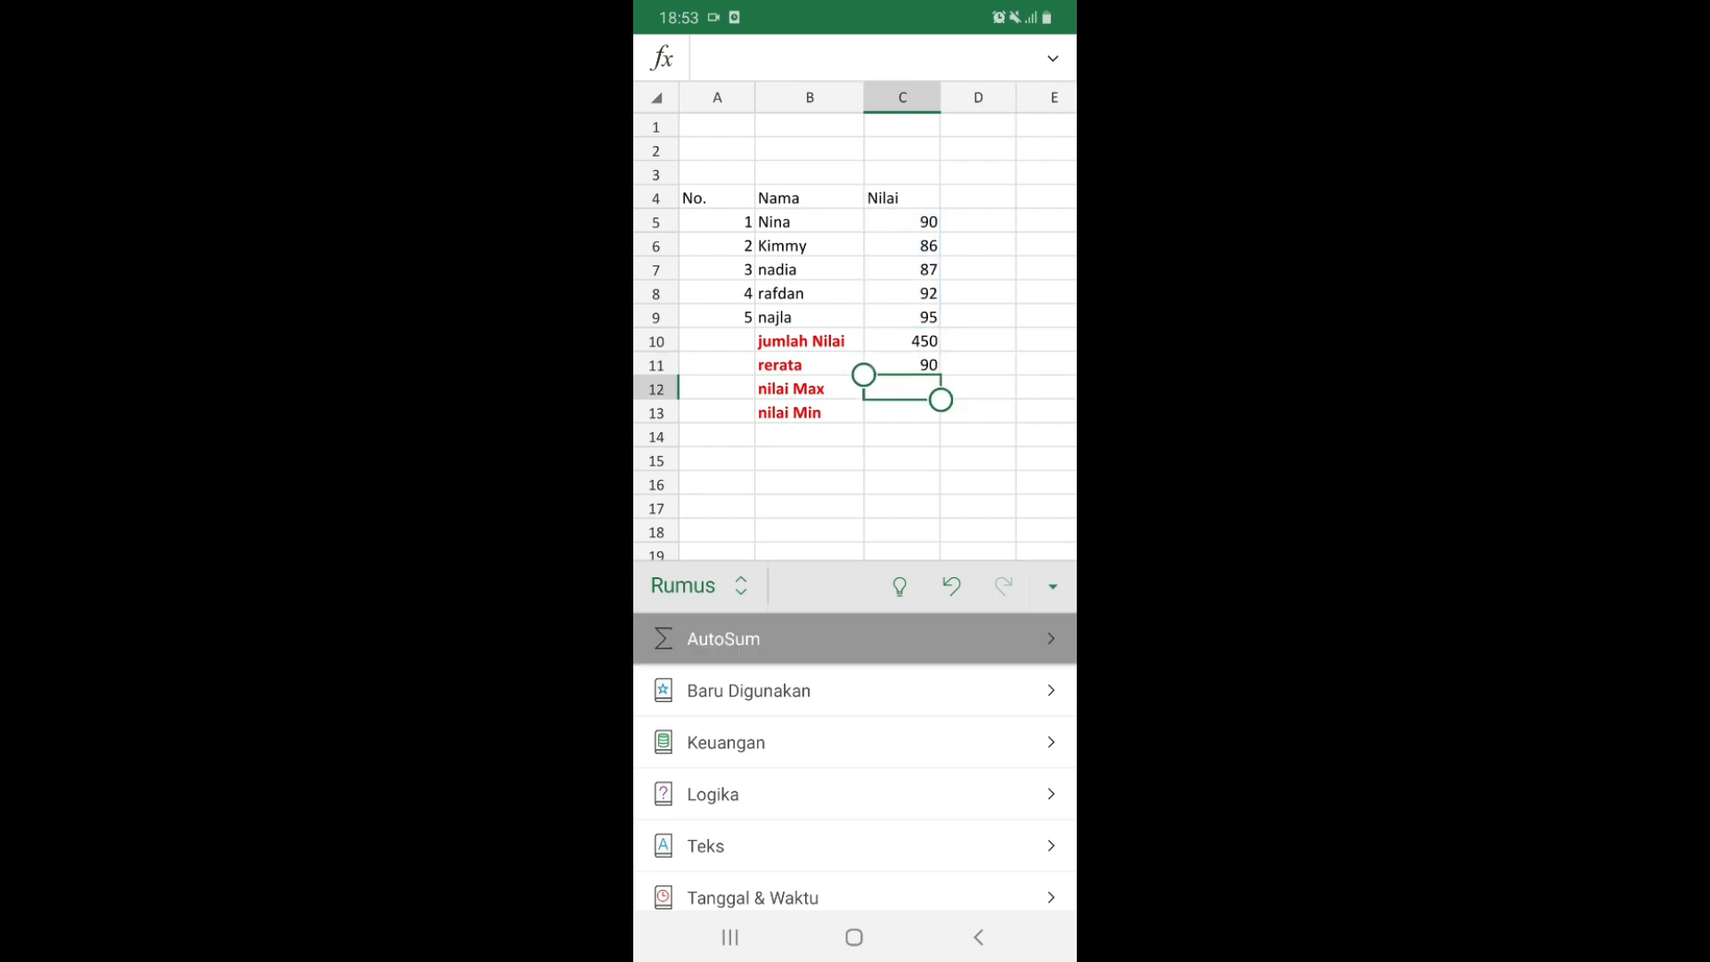
pyautogui.click(708, 794)
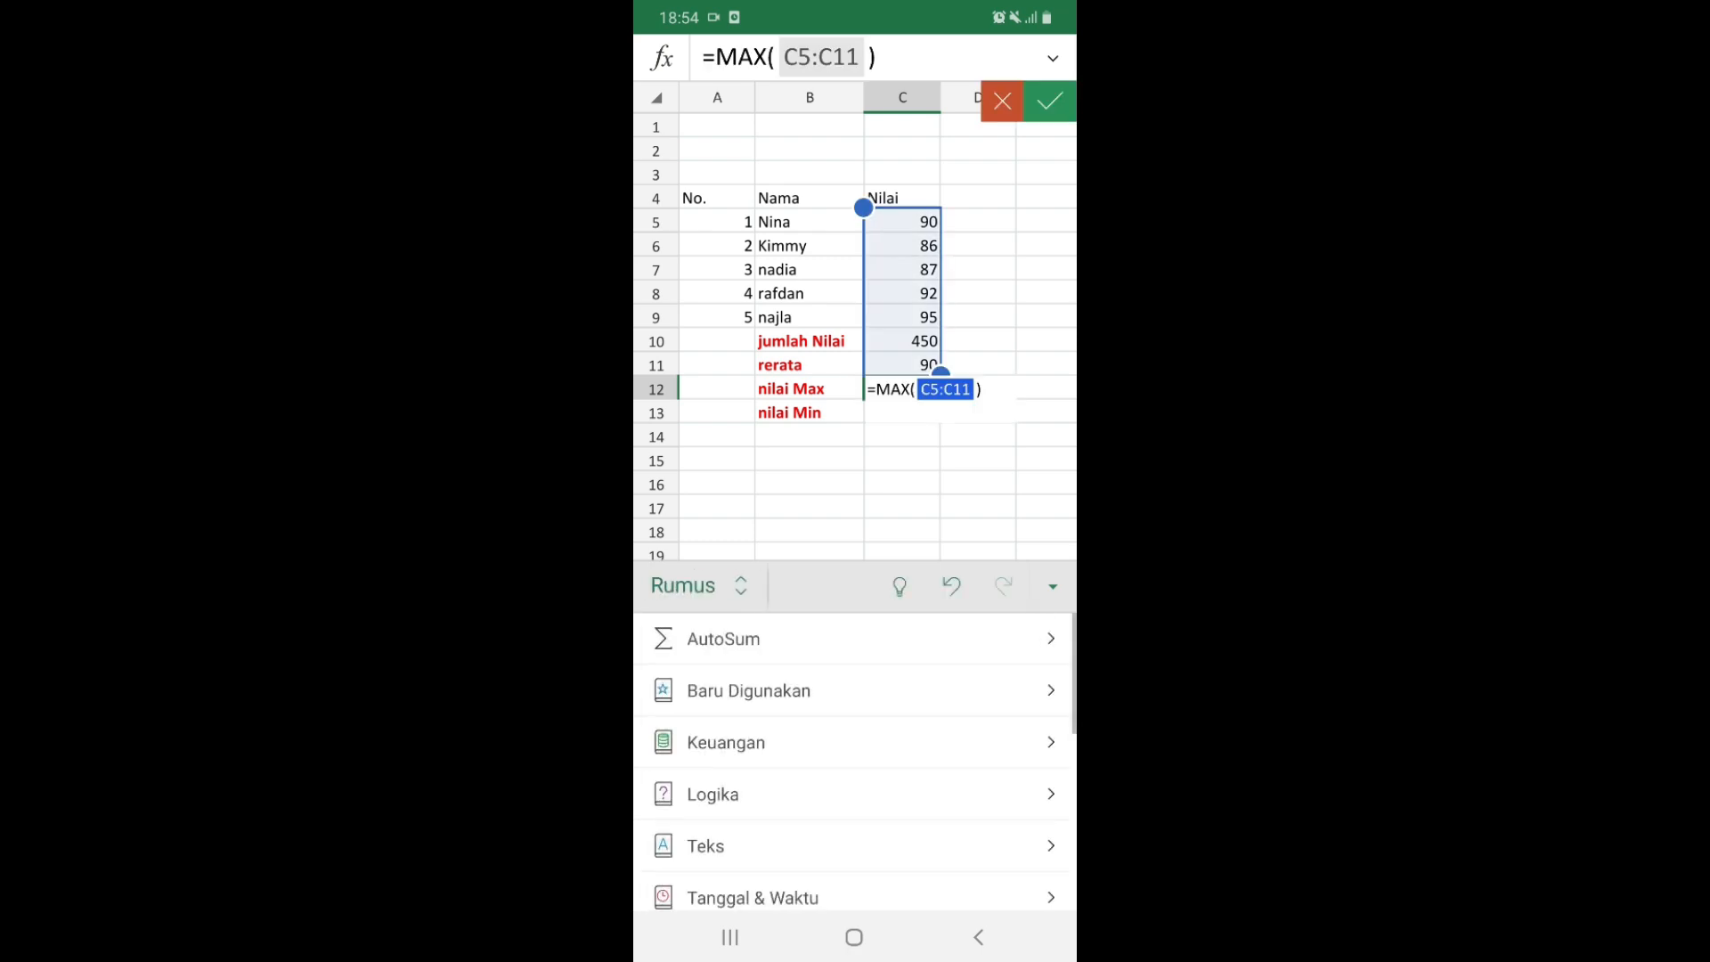
pyautogui.moveTo(941, 373); pyautogui.dragTo(941, 328)
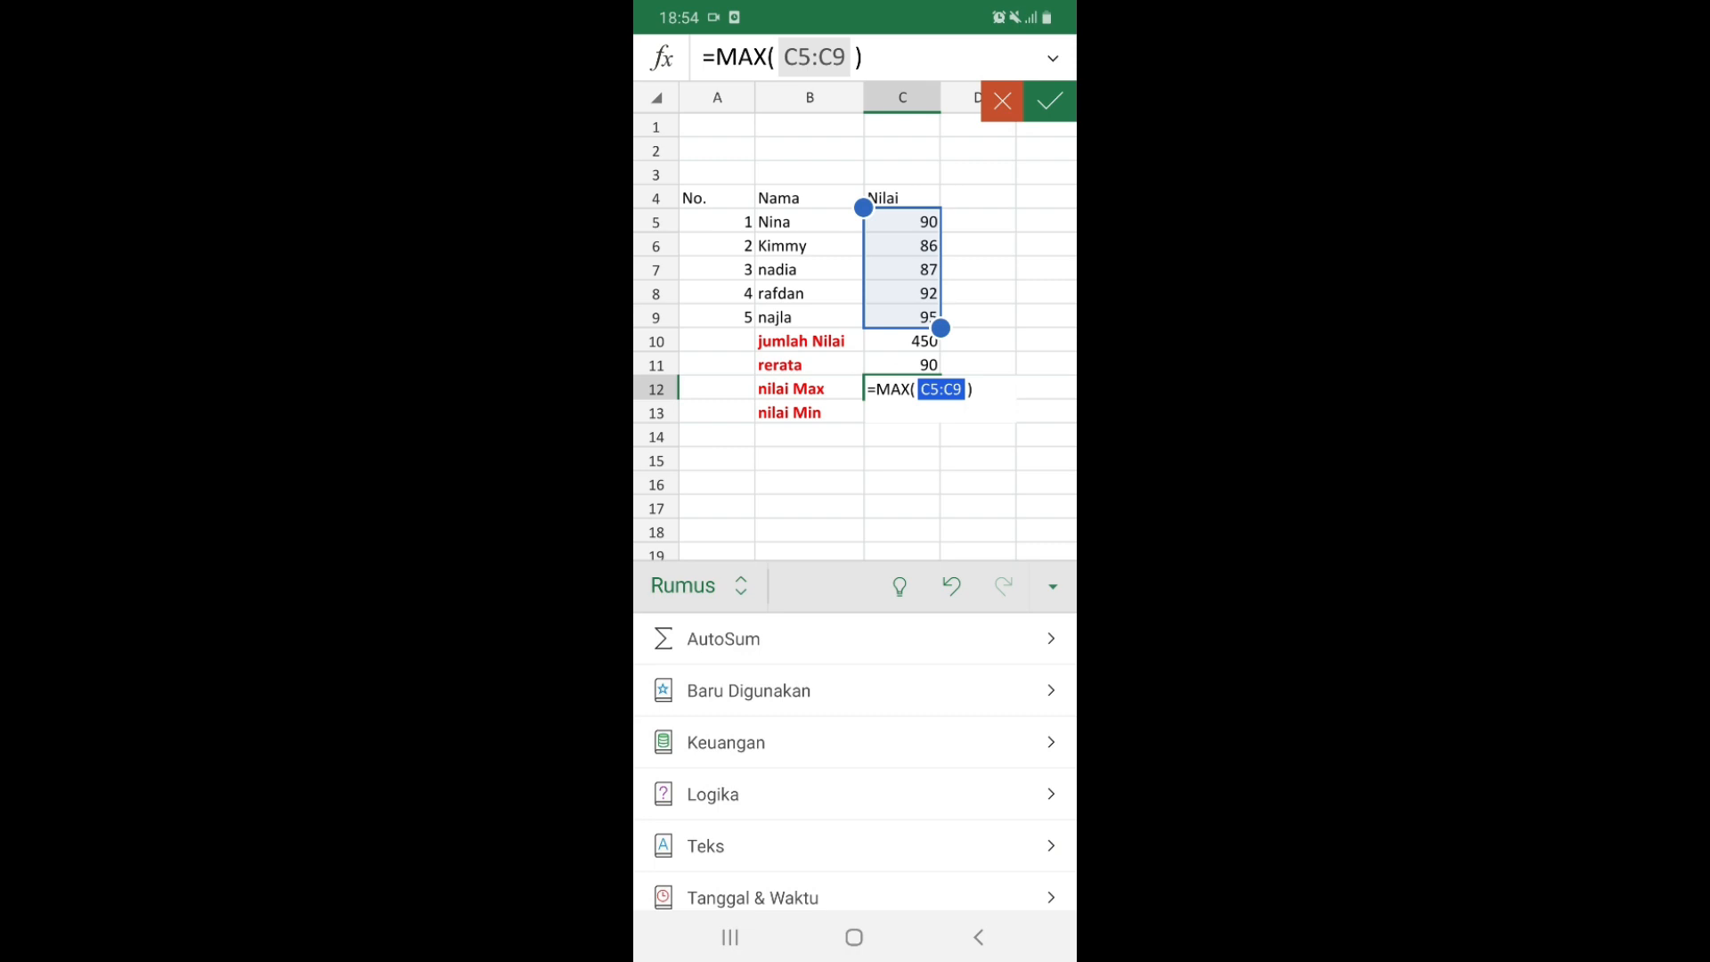
pyautogui.click(1050, 101)
# Find the lowest score in C13 with AutoSum, limiting the range so the formula is =MIN(C5:C9)
pyautogui.click(902, 413)
pyautogui.click(723, 638)
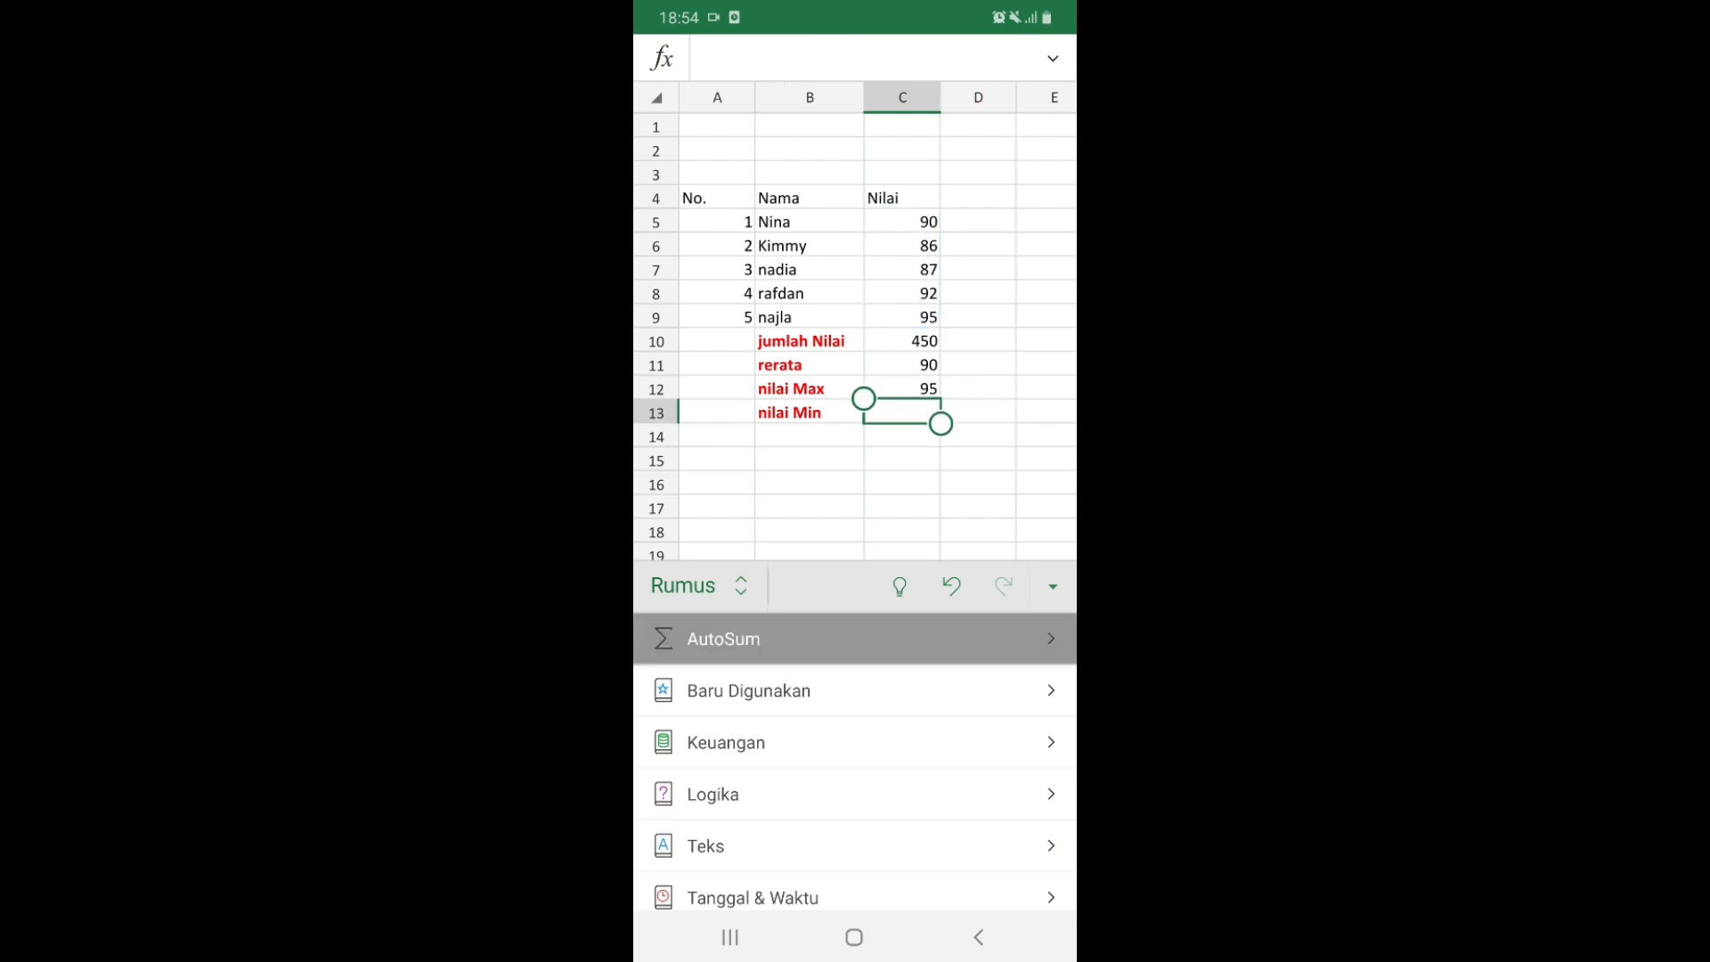
pyautogui.click(704, 843)
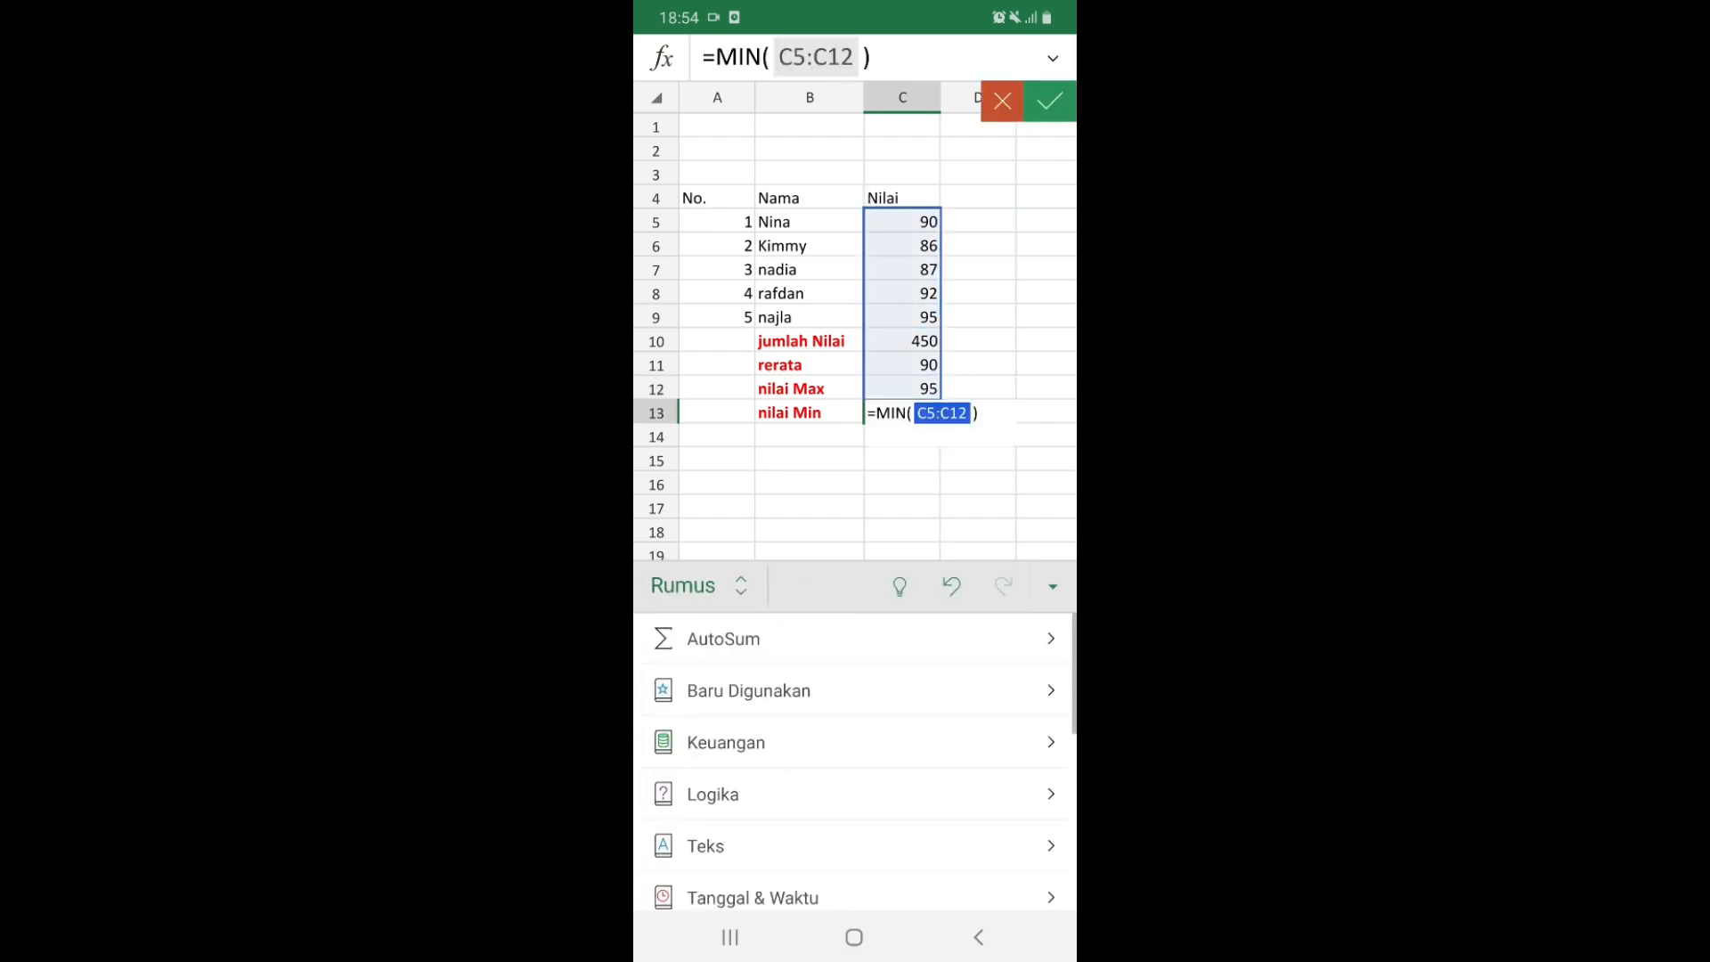
pyautogui.moveTo(902, 222); pyautogui.dragTo(903, 318)
pyautogui.click(1050, 101)
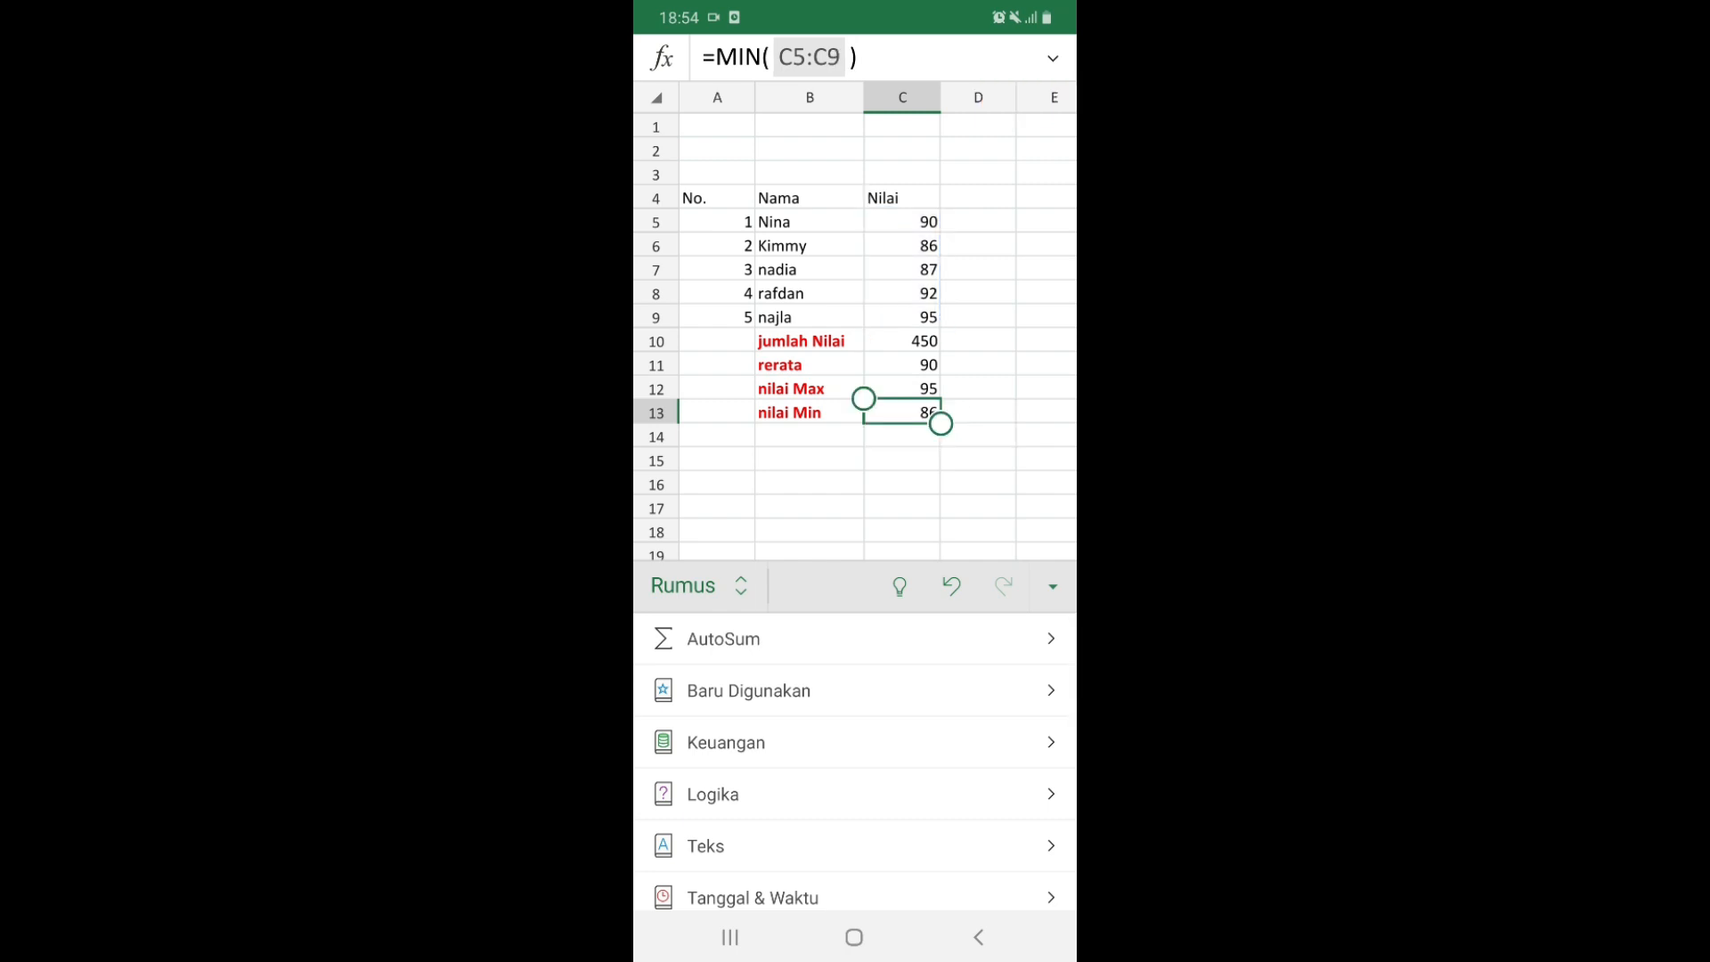
pyautogui.click(978, 340)
pyautogui.click(810, 459)
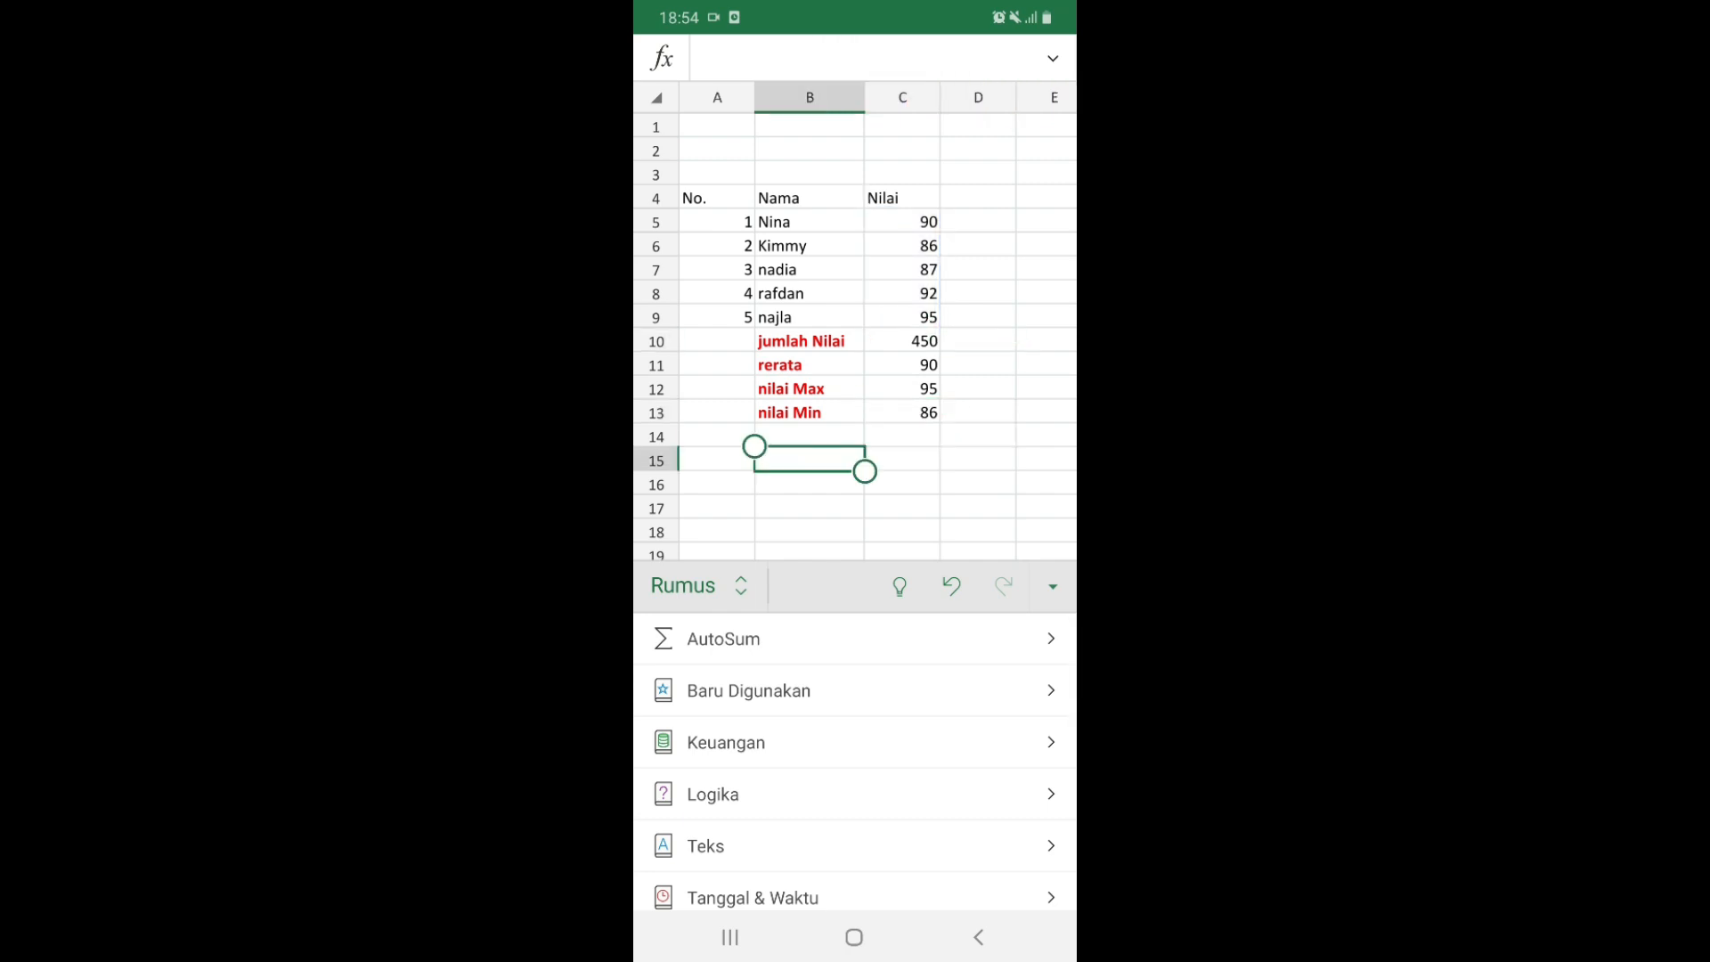
# Format the summary results in C10 to C13 as bold red text with a yellow fill
pyautogui.click(903, 364)
pyautogui.click(902, 341)
pyautogui.moveTo(941, 353); pyautogui.dragTo(941, 424)
pyautogui.click(695, 585)
pyautogui.click(694, 586)
pyautogui.click(695, 586)
pyautogui.click(687, 436)
pyautogui.click(688, 690)
pyautogui.click(733, 794)
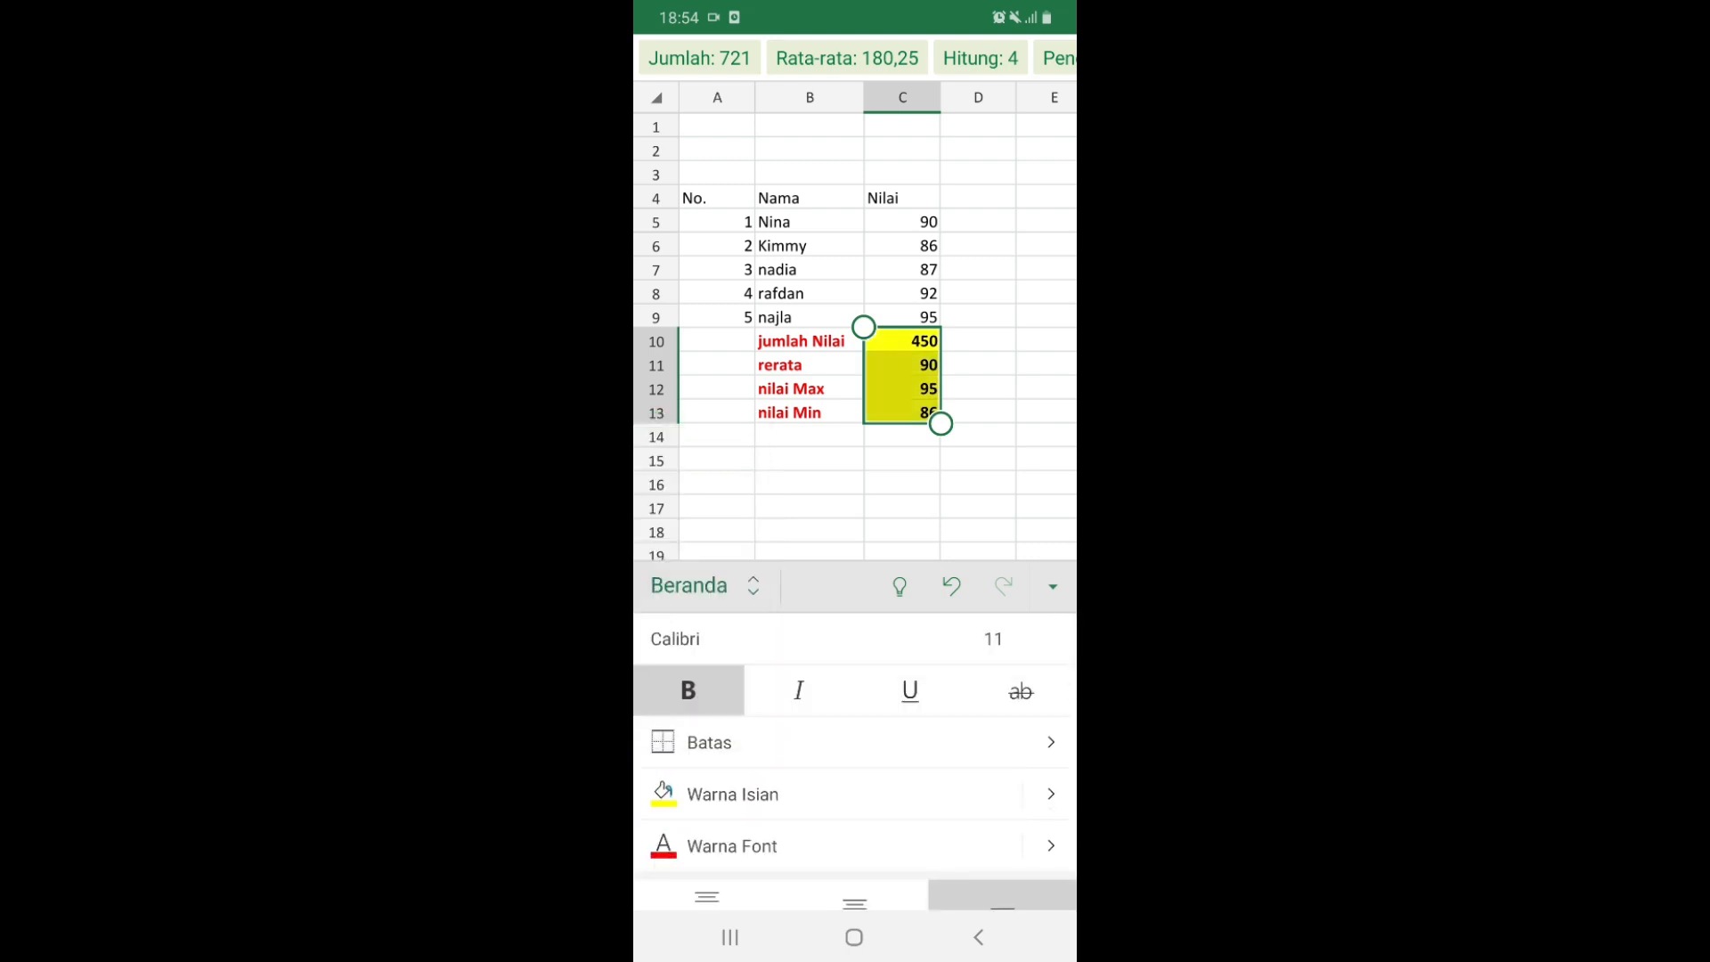
pyautogui.click(733, 846)
pyautogui.click(1047, 485)
# Capture a screenshot showing the whole finished score table with nothing in it selected
pyautogui.scroll(-3, 855, 339)
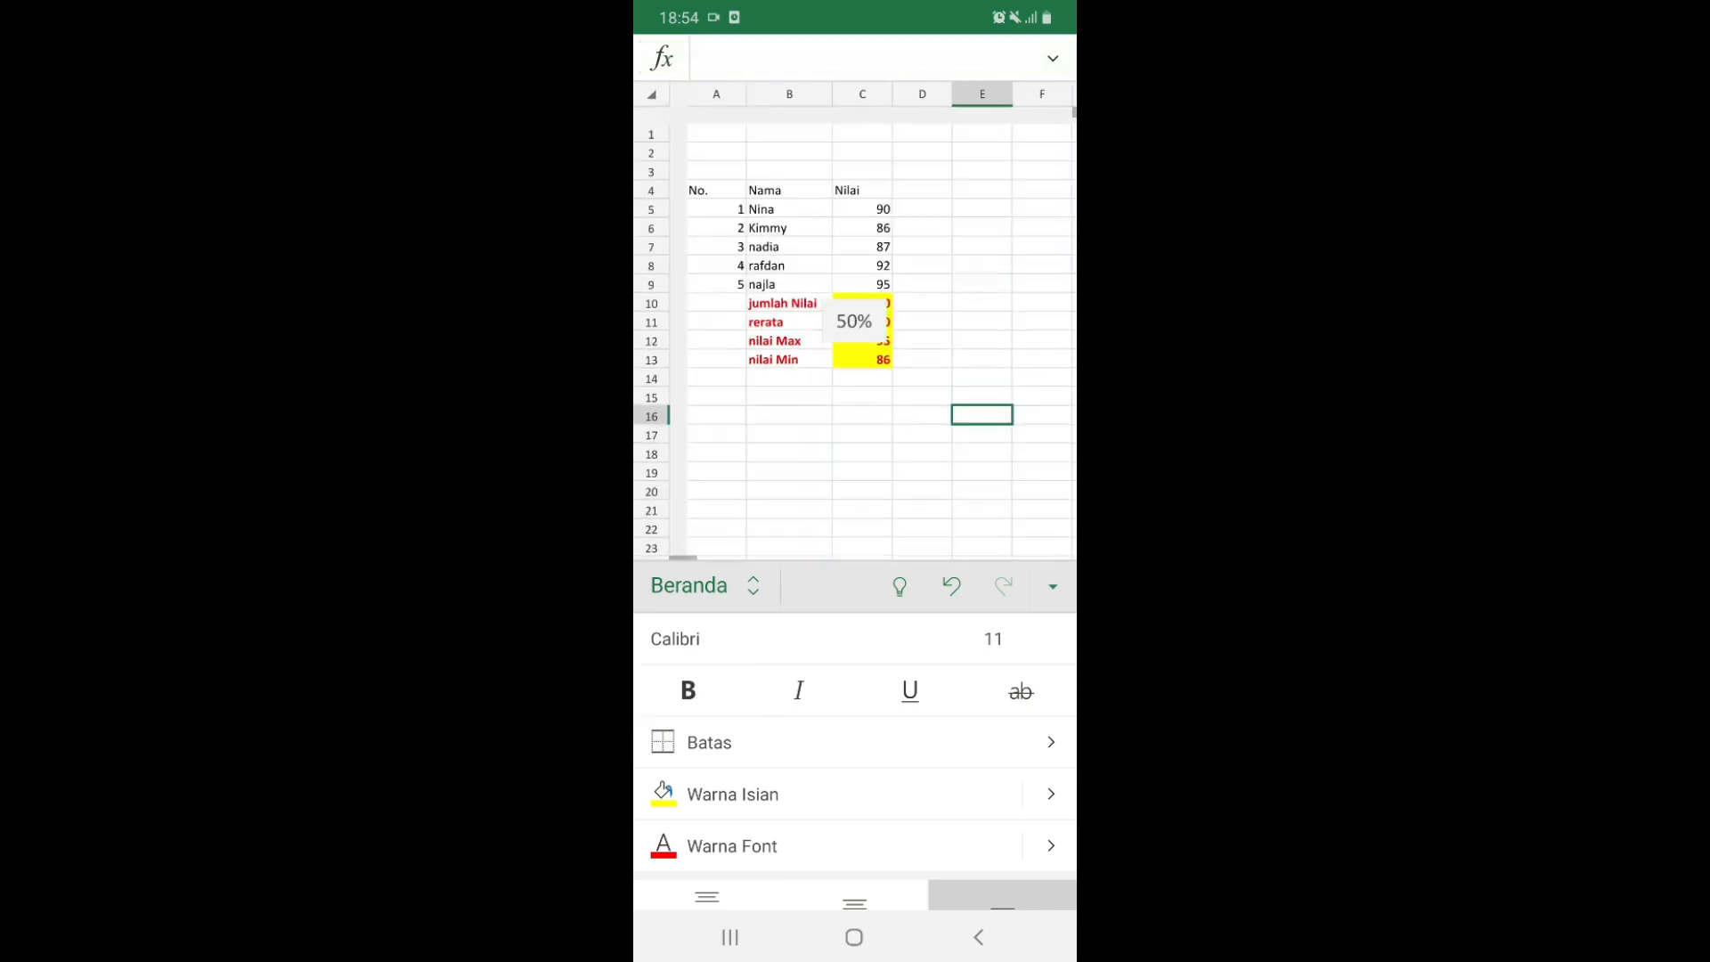
pyautogui.click(783, 455)
pyautogui.click(654, 219)
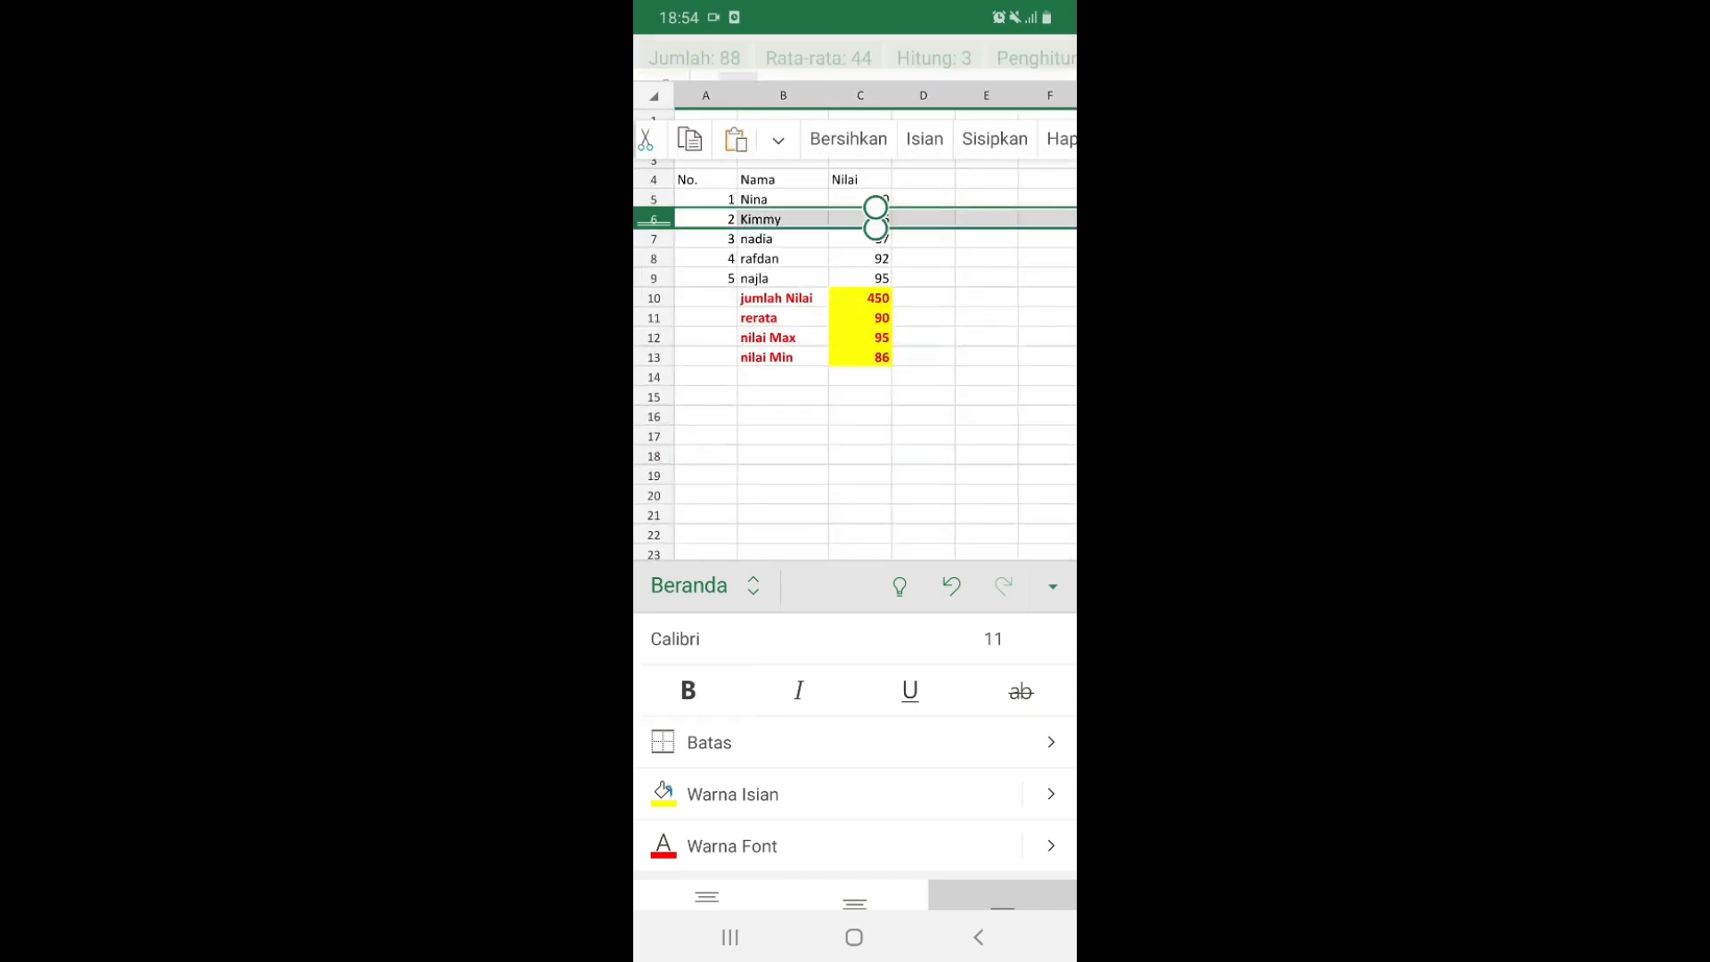
pyautogui.click(706, 179)
pyautogui.click(923, 474)
pyautogui.press('Print')
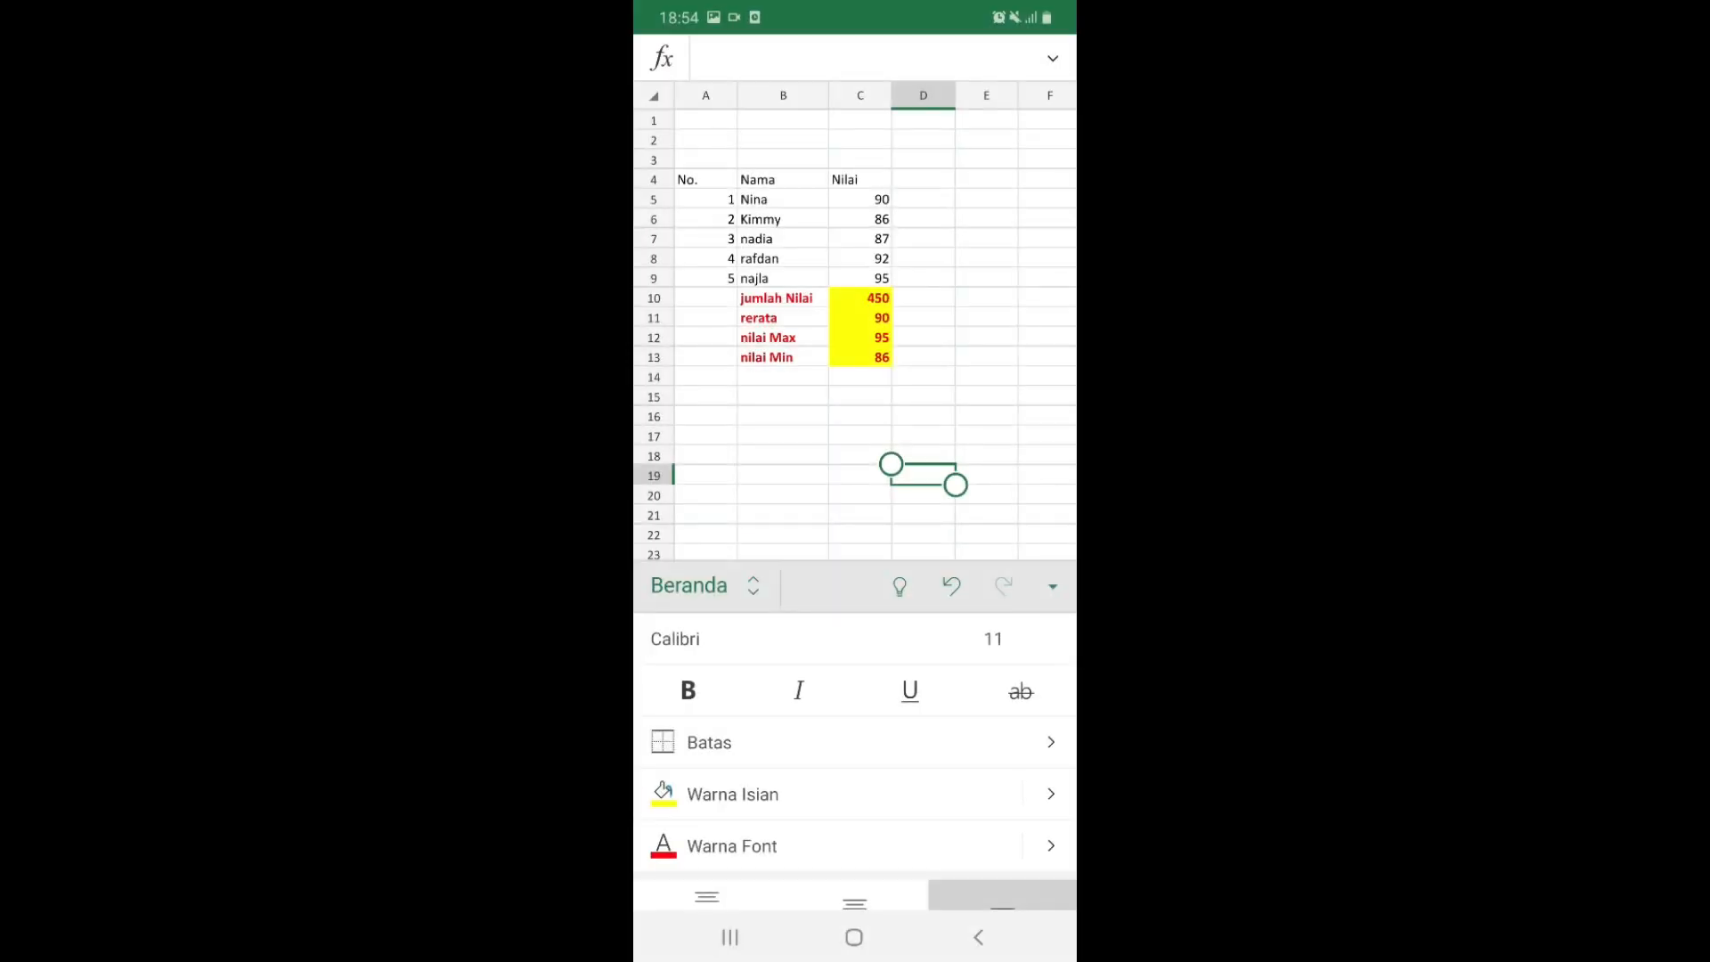
pyautogui.moveTo(855, 11); pyautogui.dragTo(855, 446)
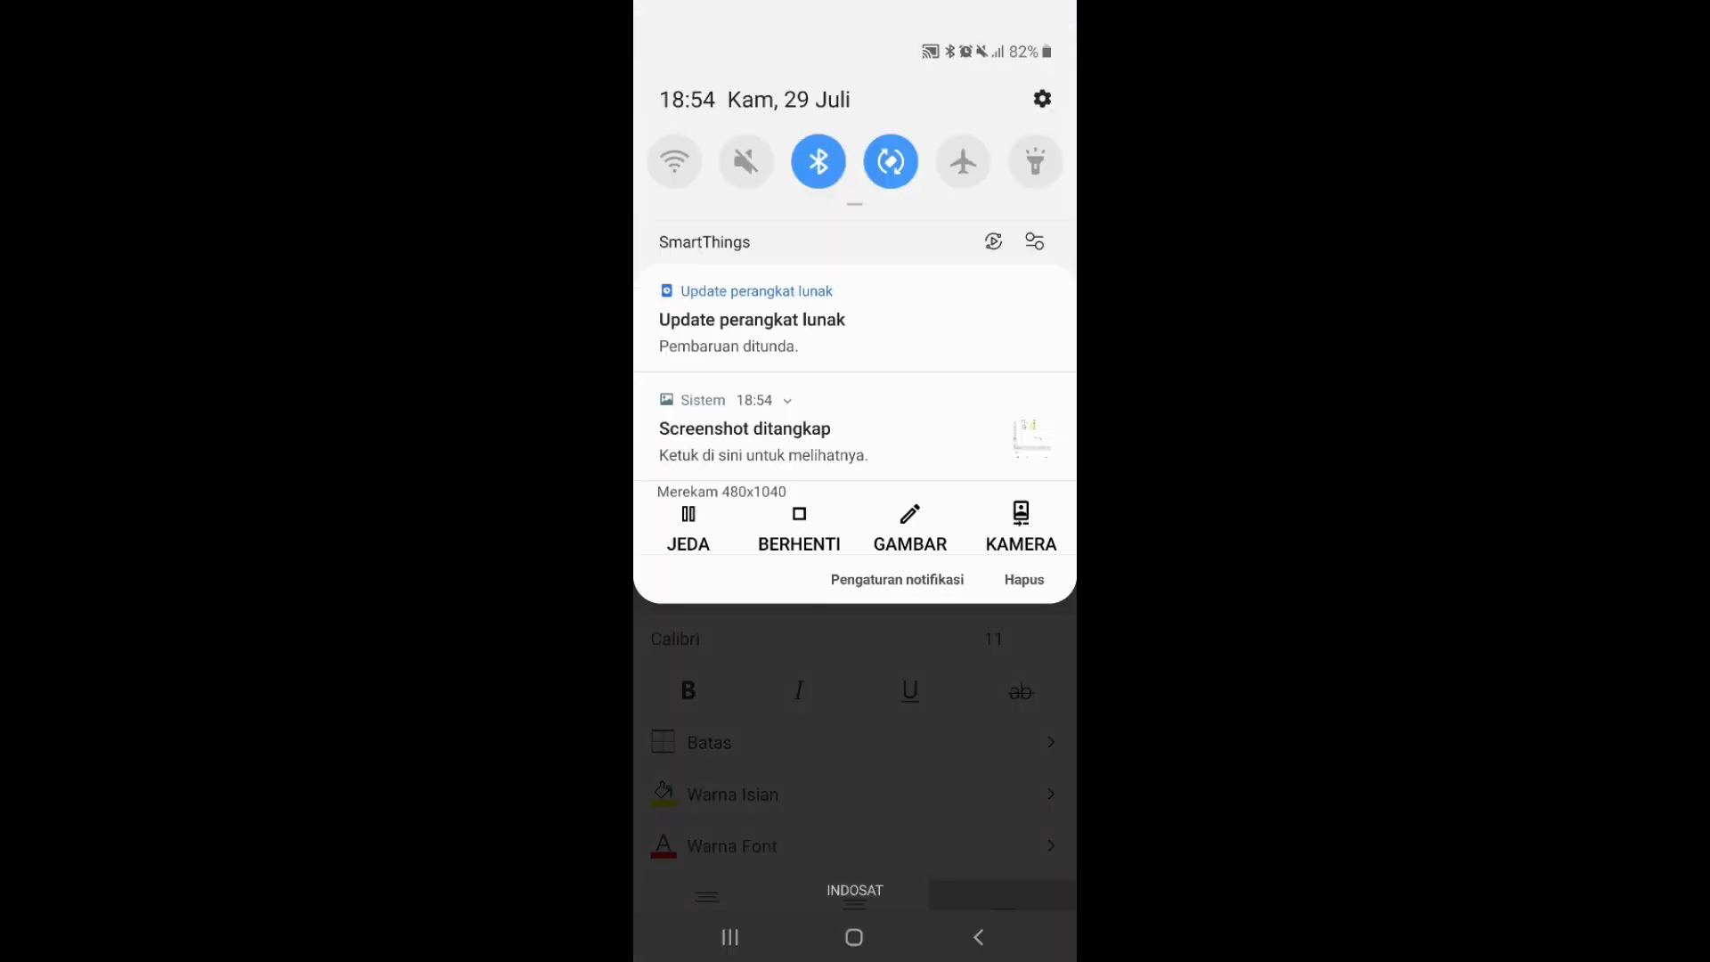